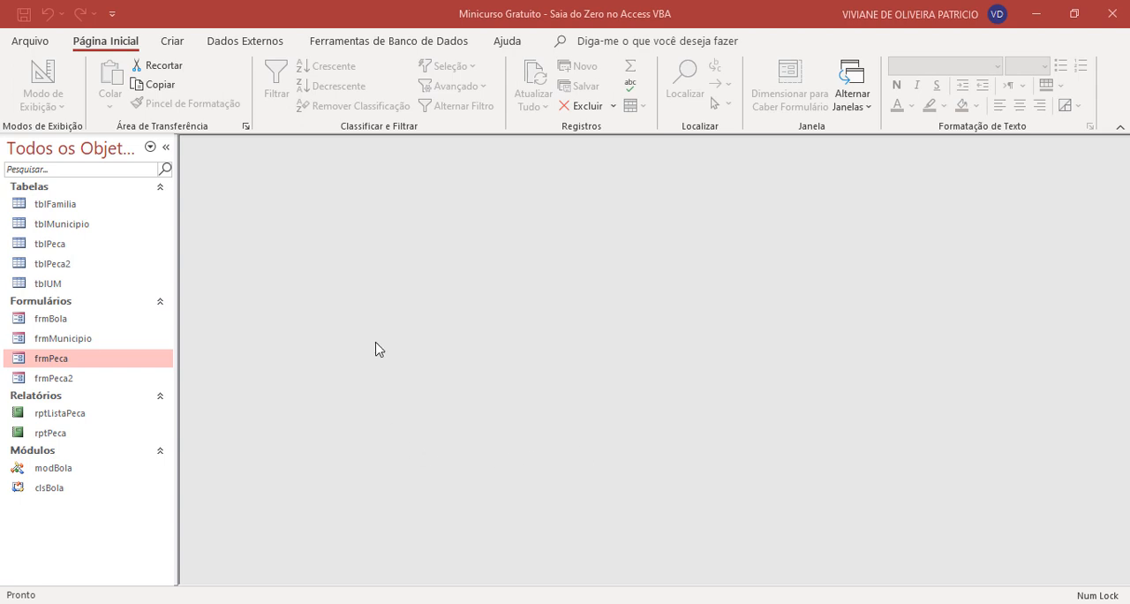
- Open the tblPeca table and the frmPeca form, and check the form's Localizar list
{"action": "left_click", "coordinate": [72, 245]}
{"action": "double_click", "coordinate": [72, 245]}
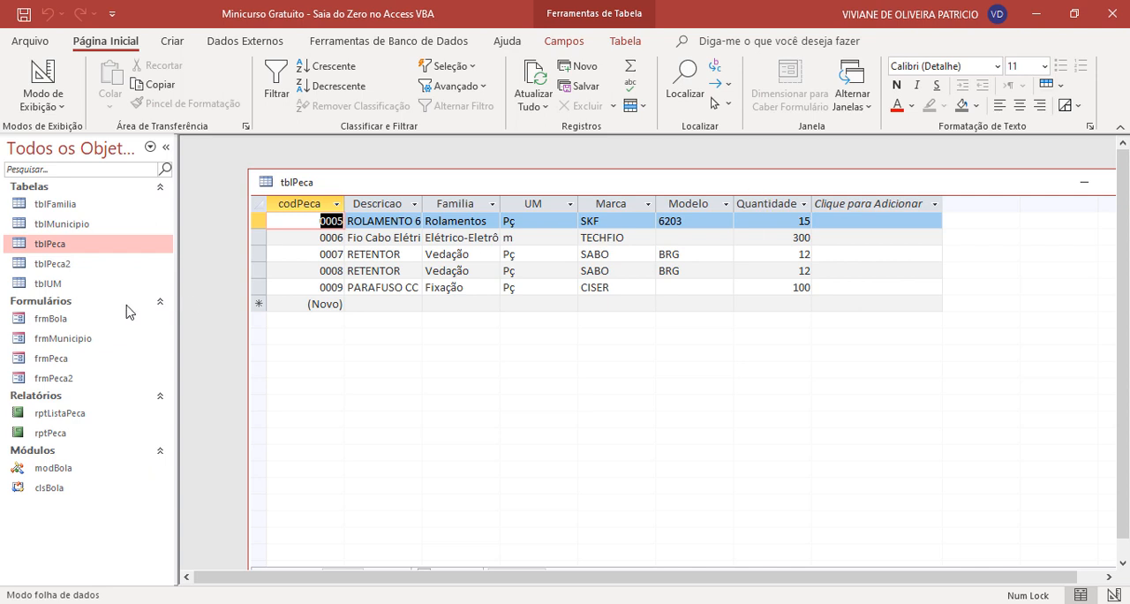
{"action": "double_click", "coordinate": [62, 359]}
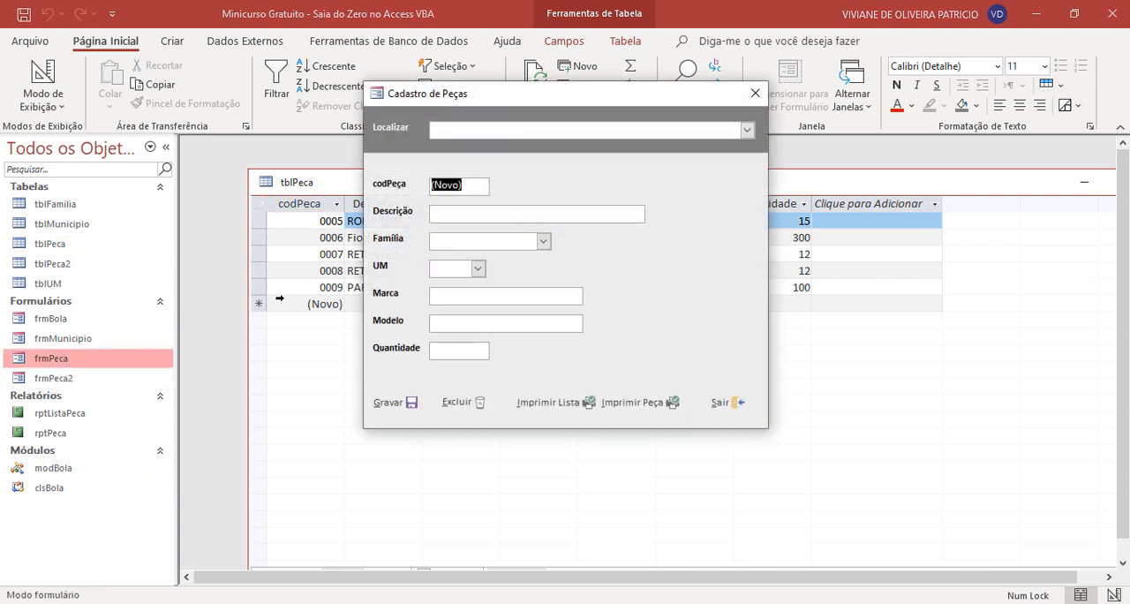
{"action": "left_click_drag", "start_coordinate": [606, 96], "coordinate": [649, 157]}
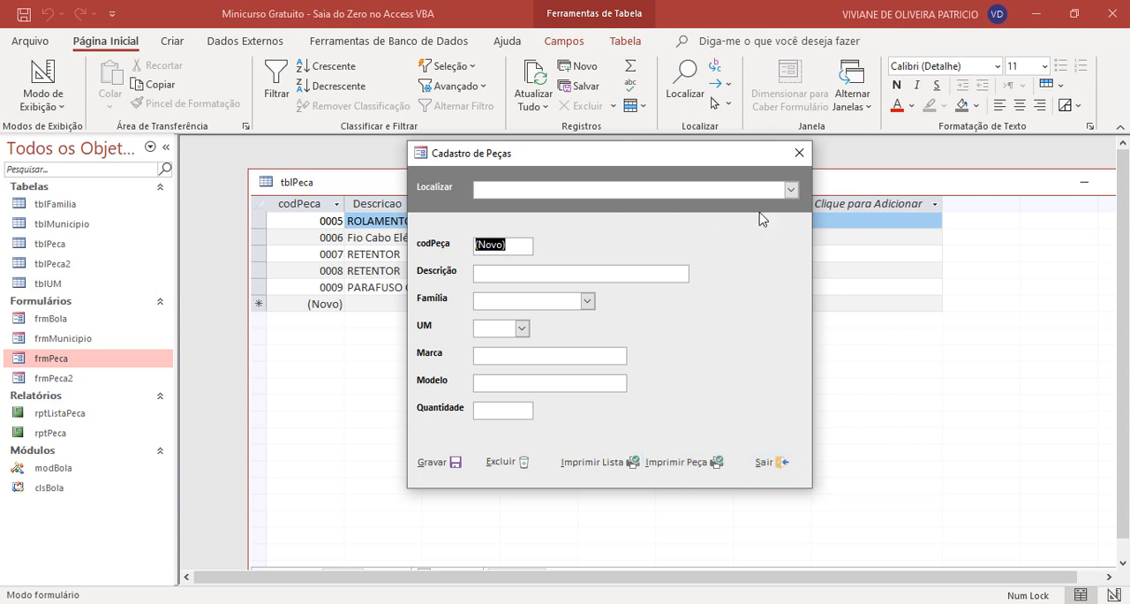
{"action": "left_click", "coordinate": [792, 189]}
{"action": "left_click", "coordinate": [792, 190]}
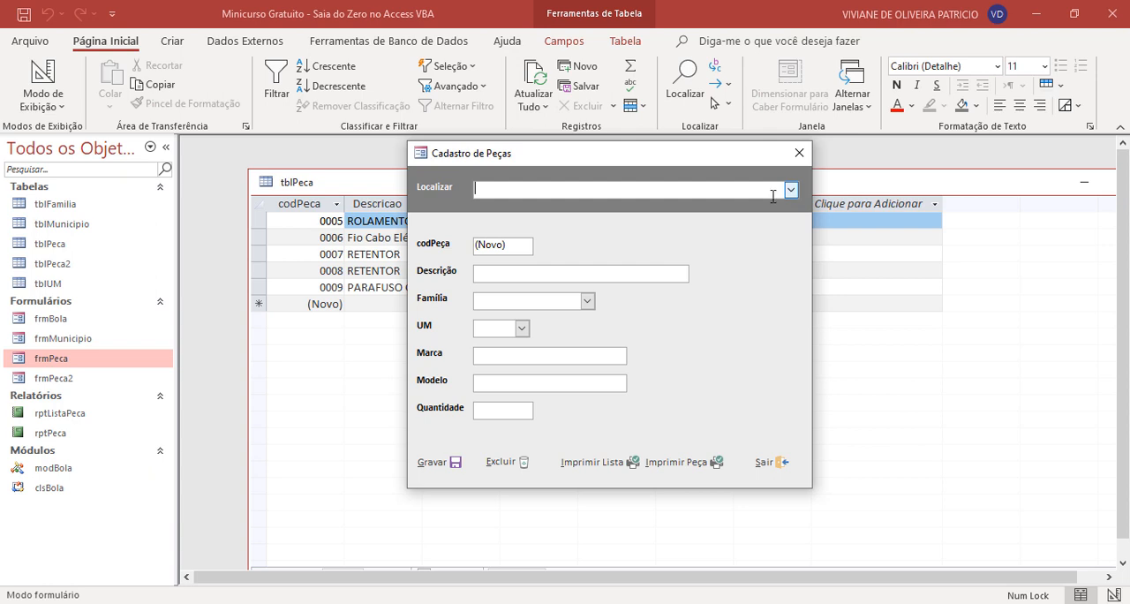
- Close the Cadastro de Peças form and the tblPeca table
{"action": "left_click", "coordinate": [798, 153]}
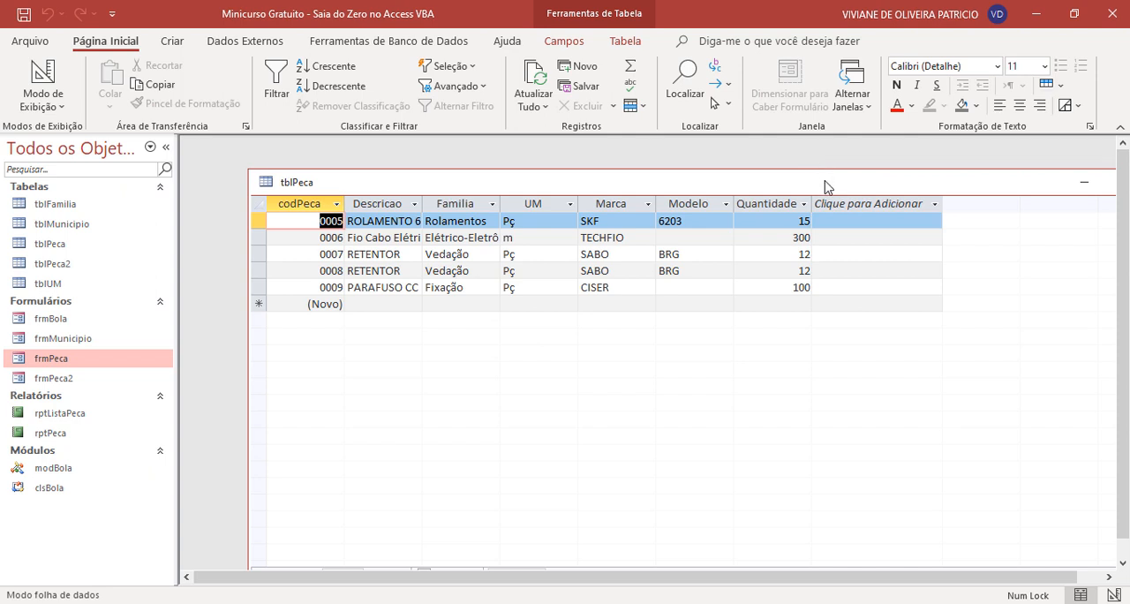
{"action": "right_click", "coordinate": [824, 184]}
{"action": "left_click", "coordinate": [834, 215]}
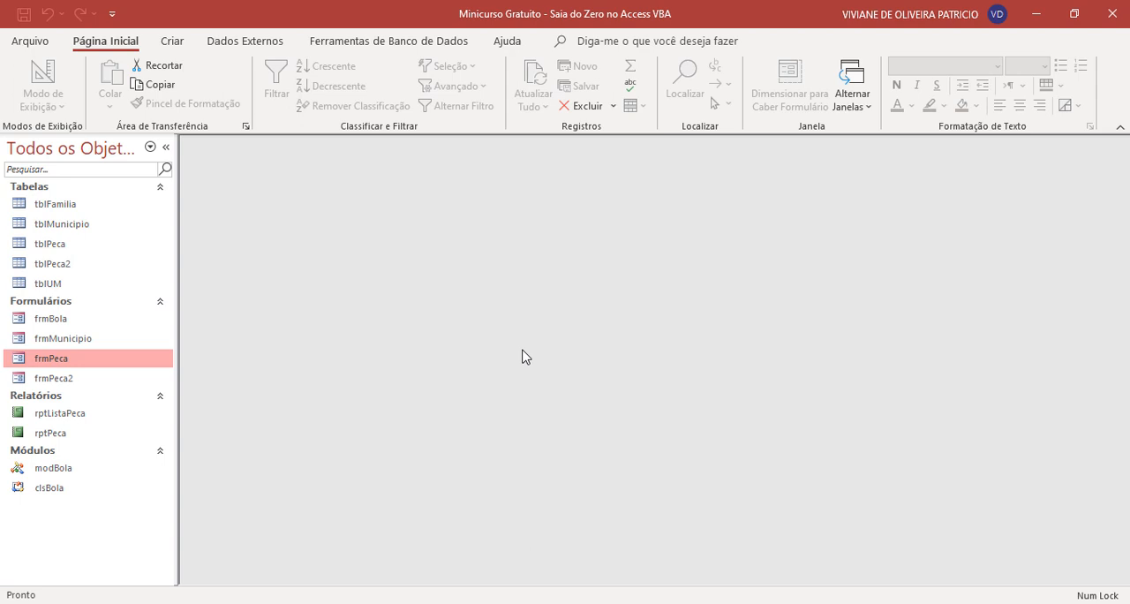
- Open the frmPeca form in Design view and select the Sair button in the form footer
{"action": "right_click", "coordinate": [58, 362]}
{"action": "left_click", "coordinate": [180, 154]}
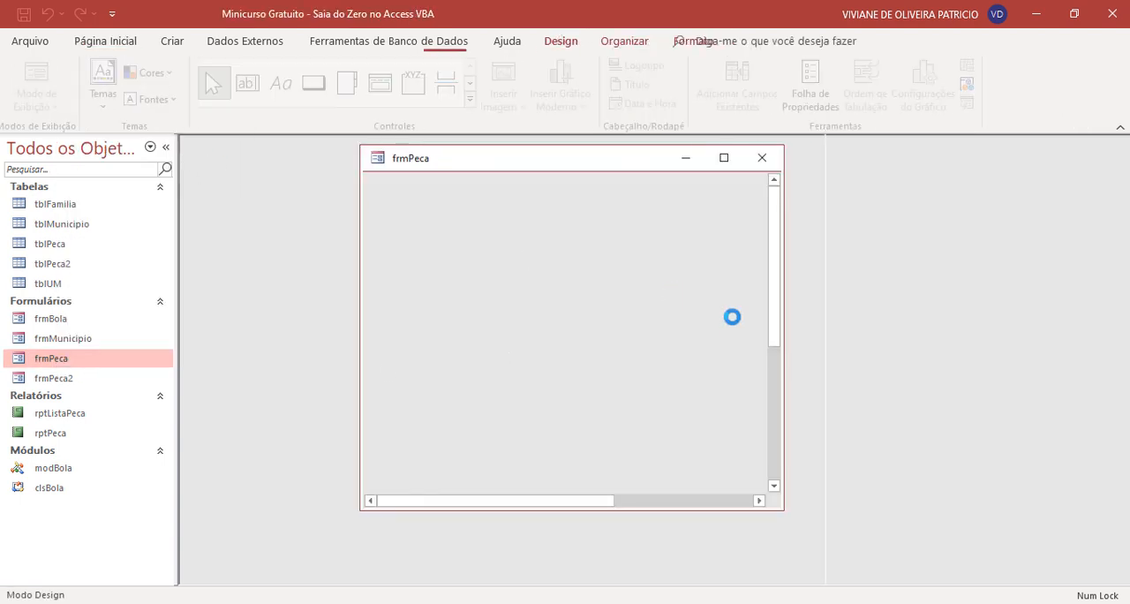
{"action": "left_click_drag", "start_coordinate": [569, 162], "coordinate": [520, 173]}
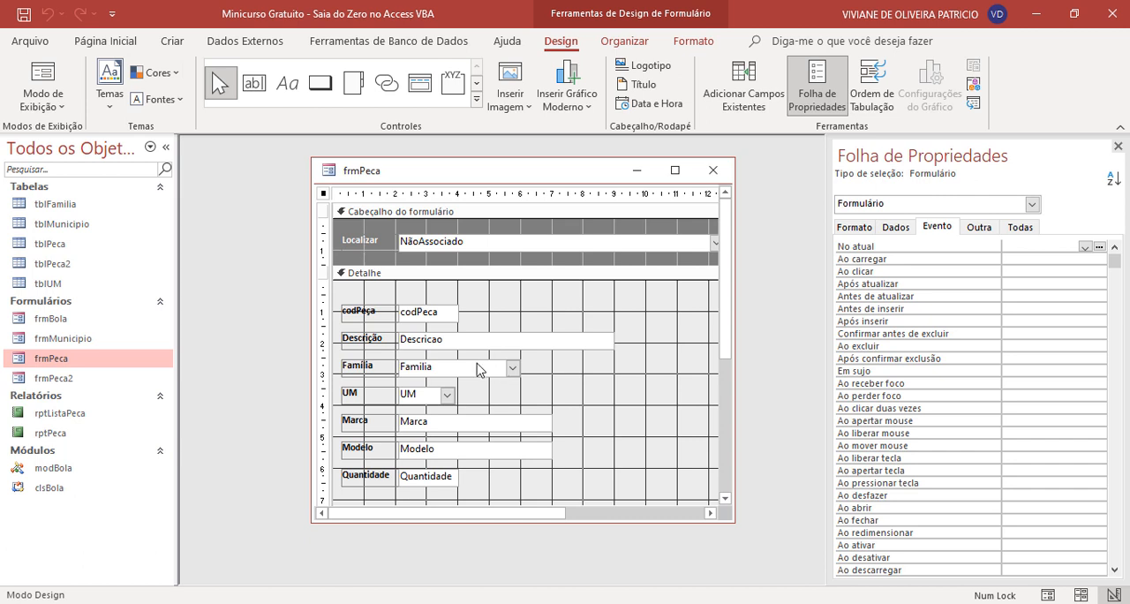
{"action": "scroll", "coordinate": [444, 369], "scroll_direction": "down", "scroll_amount": 3}
{"action": "left_click", "coordinate": [710, 513]}
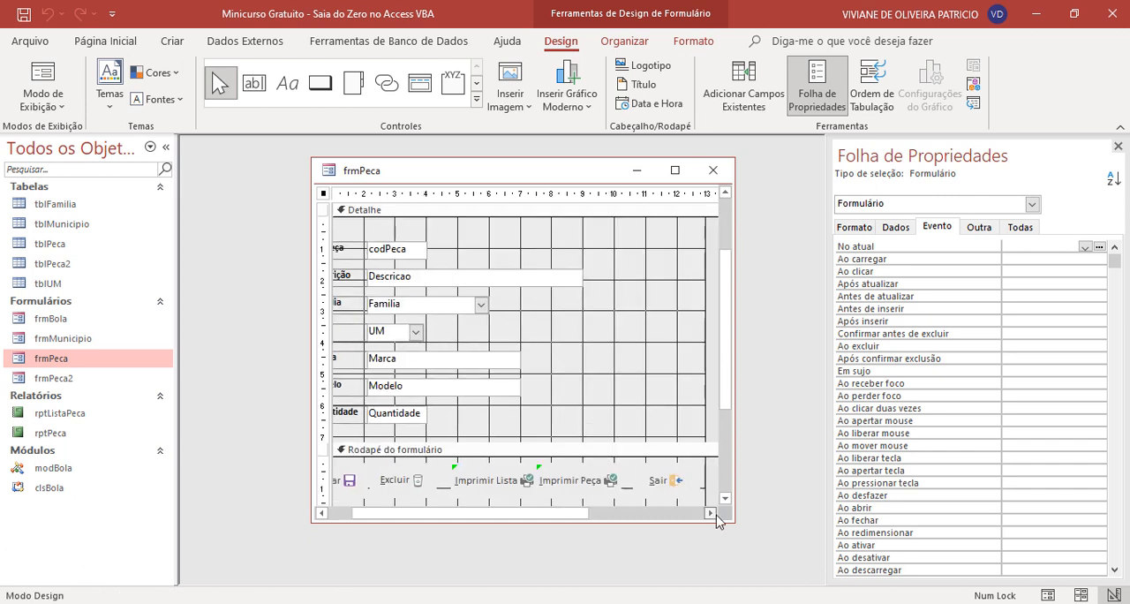
{"action": "left_click", "coordinate": [668, 488]}
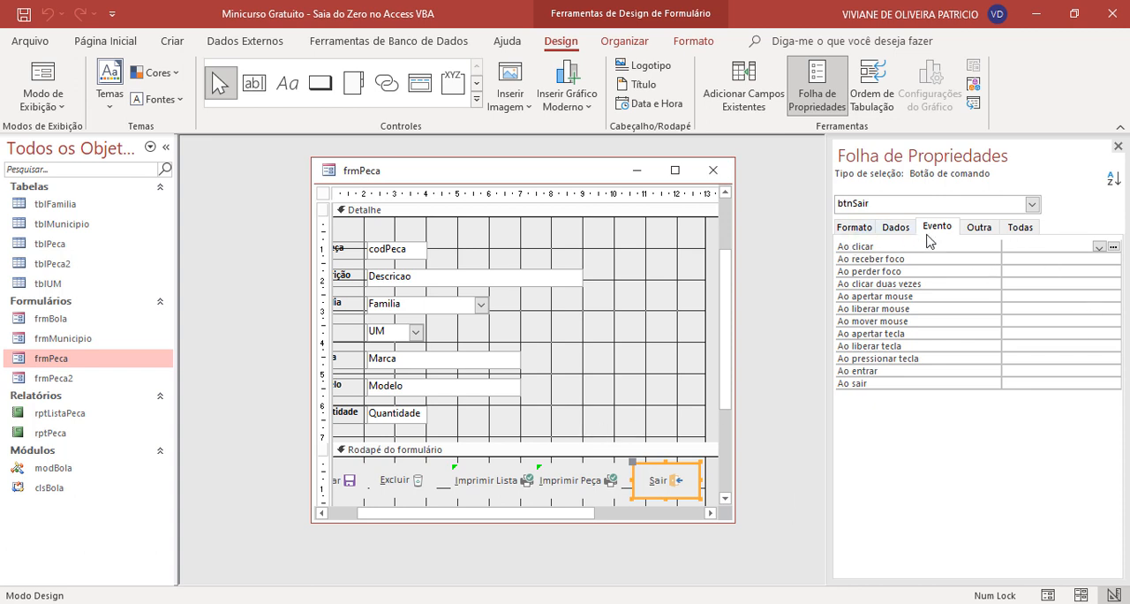
- Check the Nome property of the Sair button
{"action": "left_click", "coordinate": [978, 227]}
{"action": "left_click", "coordinate": [1038, 250]}
{"action": "left_click", "coordinate": [1038, 251]}
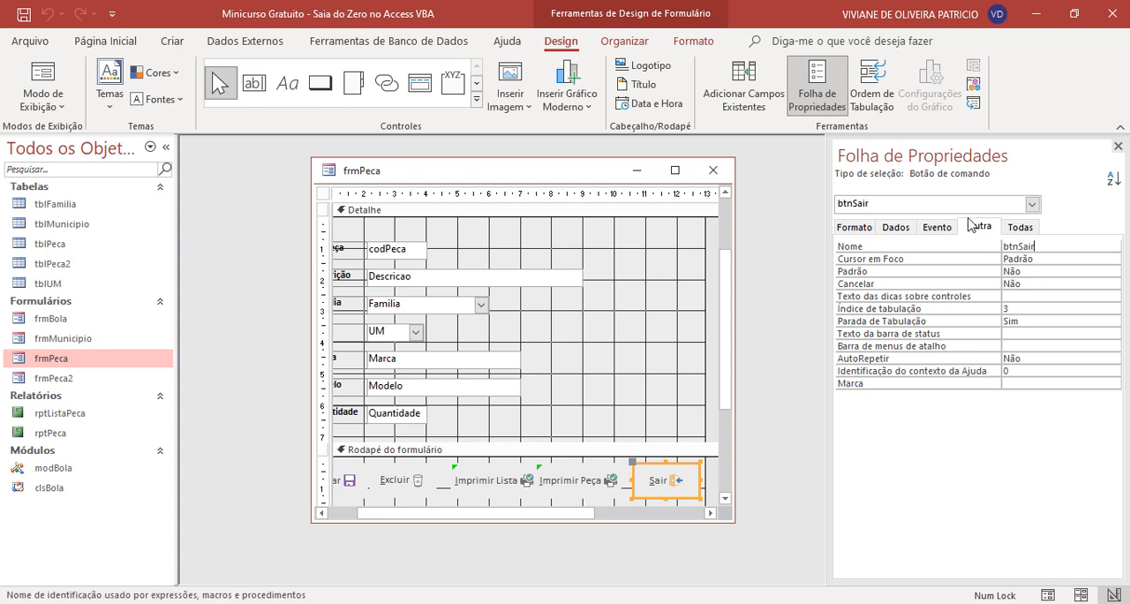
- Open the macro builder (Construtor de macros) for the Sair button's Ao clicar event
{"action": "left_click", "coordinate": [937, 227]}
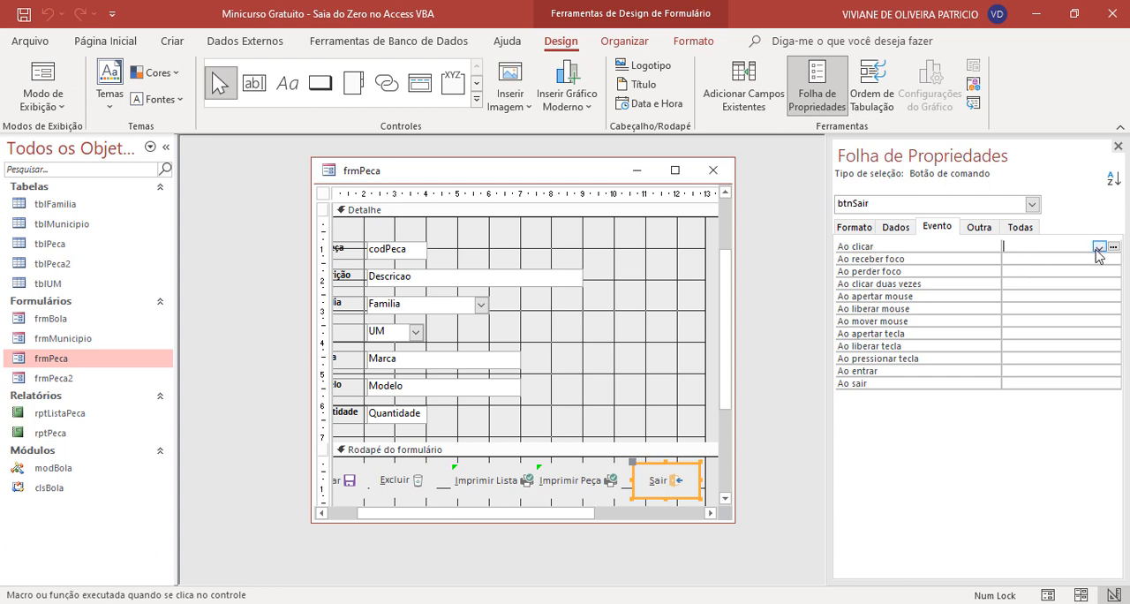
{"action": "left_click", "coordinate": [1098, 247]}
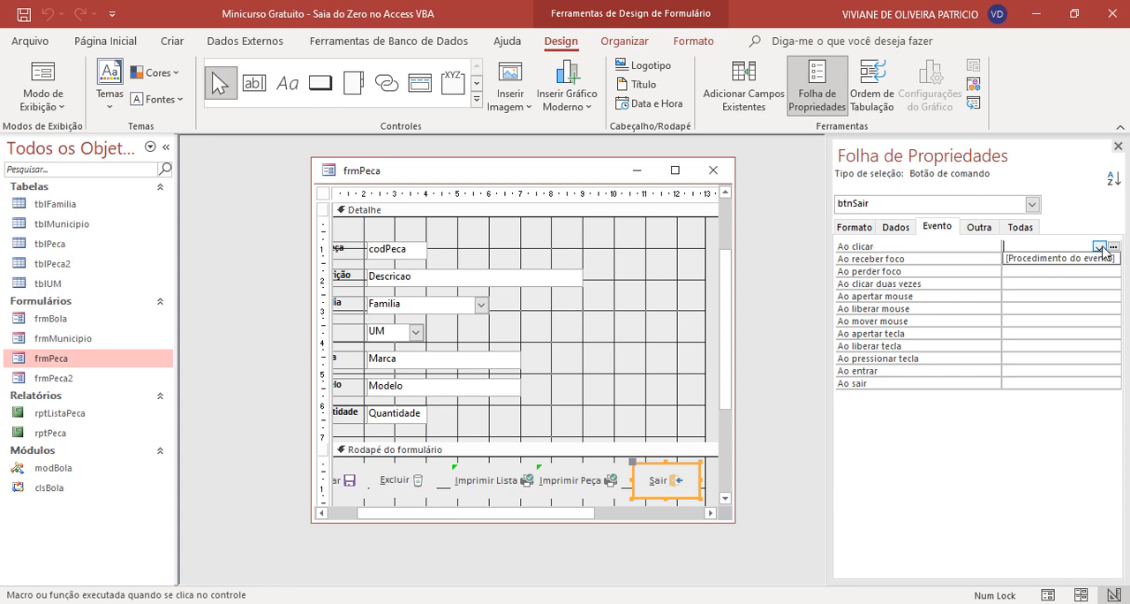
{"action": "left_click", "coordinate": [1100, 248]}
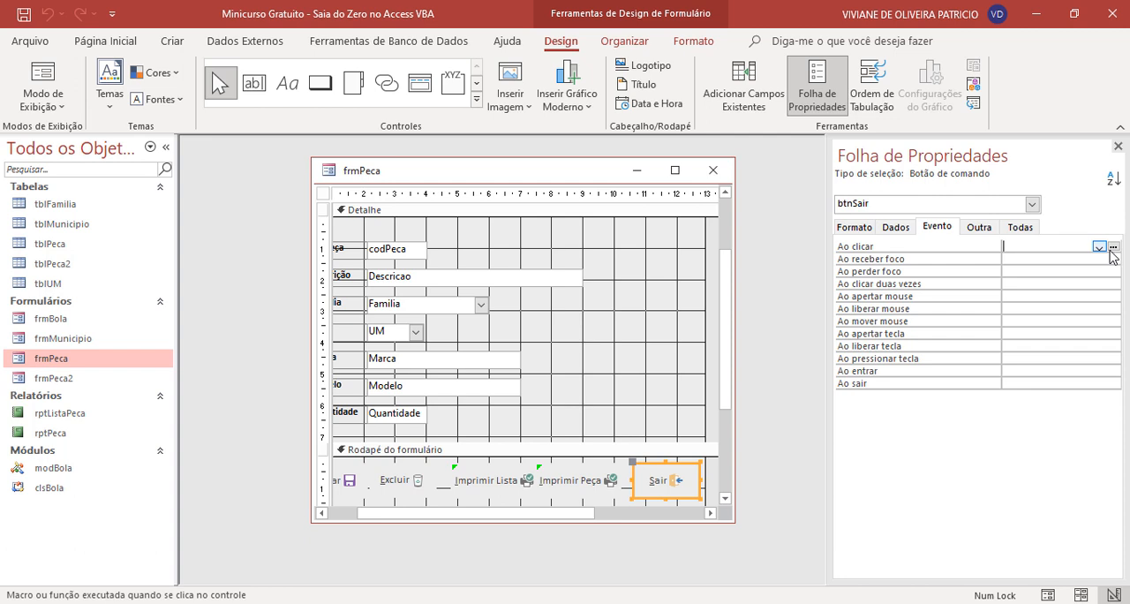
{"action": "left_click", "coordinate": [1099, 248]}
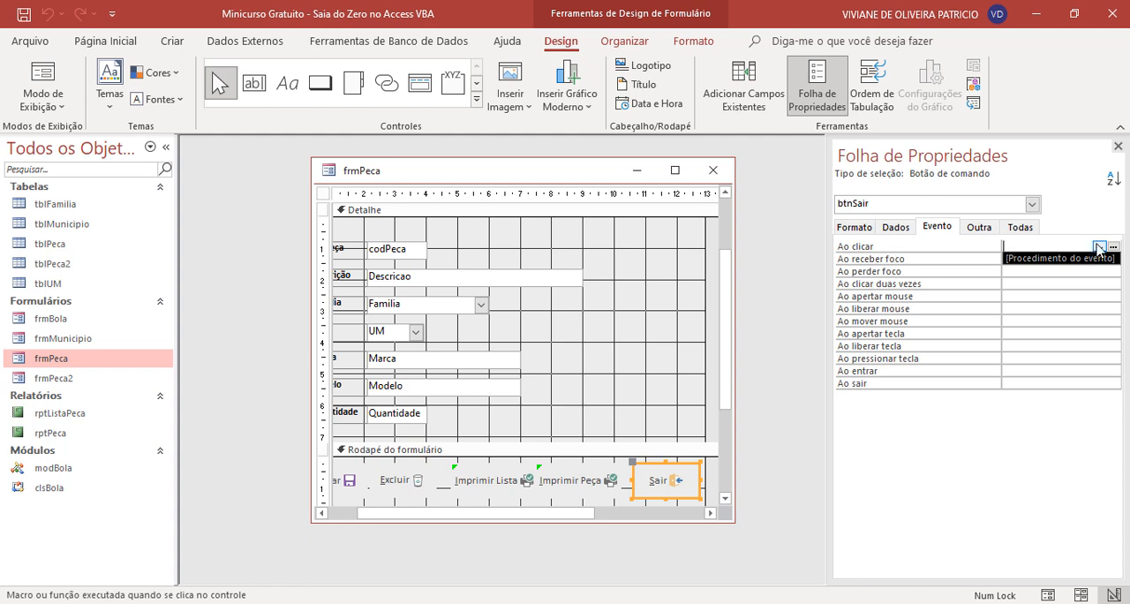
{"action": "left_click", "coordinate": [1099, 247]}
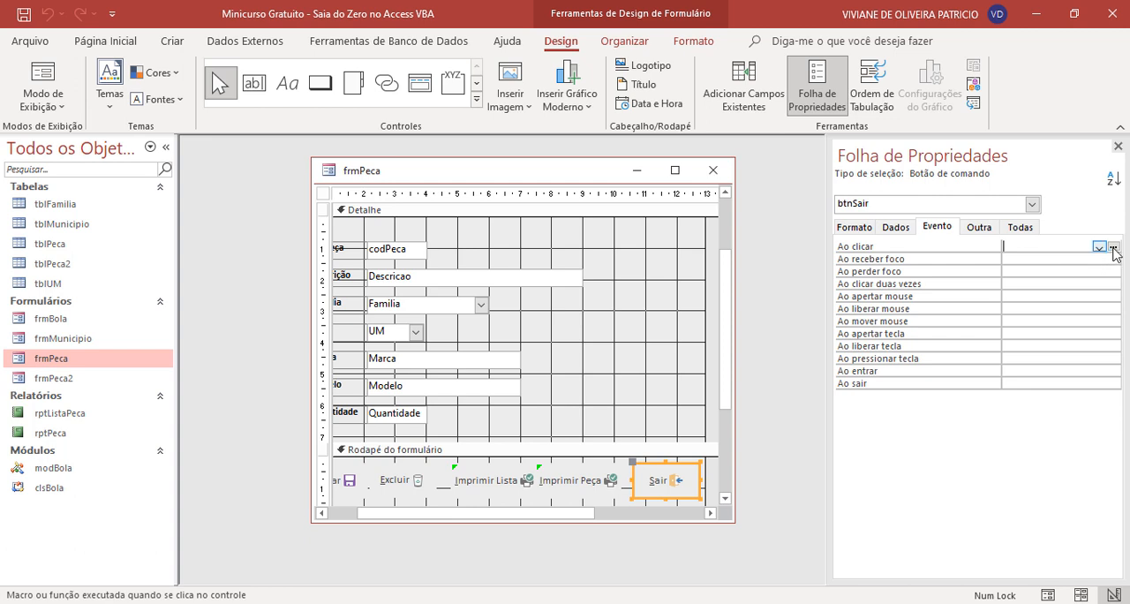
{"action": "left_click", "coordinate": [1113, 248]}
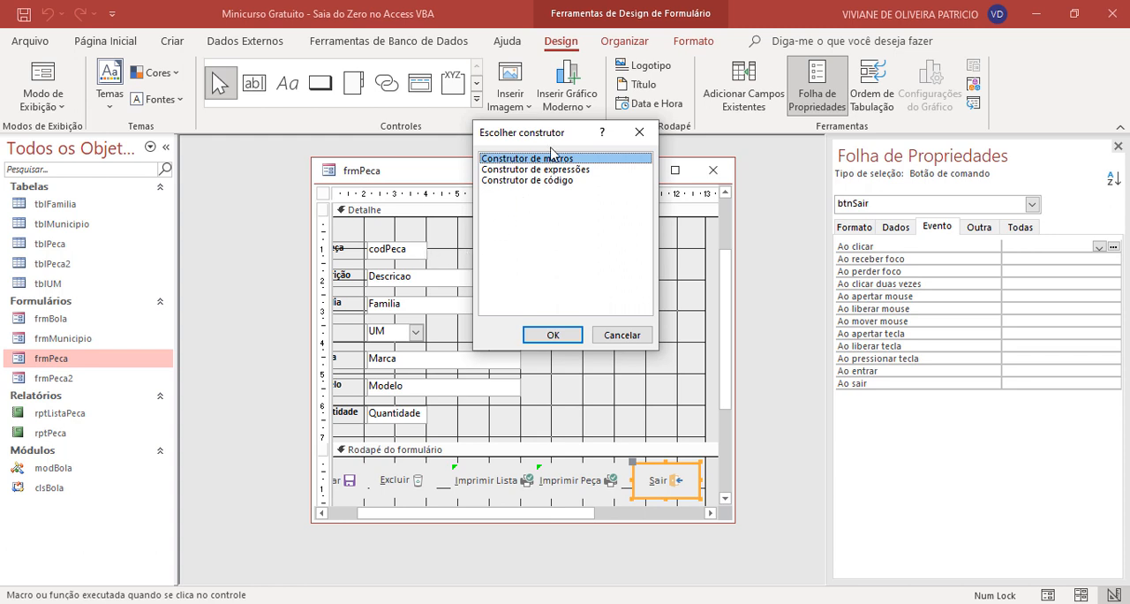
{"action": "left_click", "coordinate": [550, 333]}
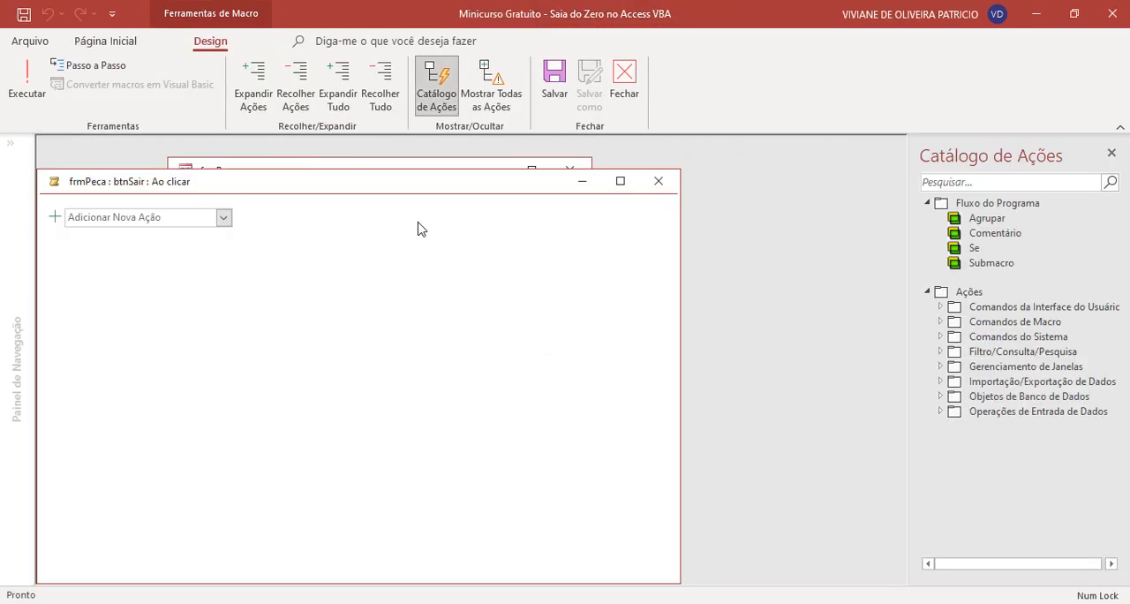
{"action": "left_click_drag", "start_coordinate": [408, 184], "coordinate": [438, 173]}
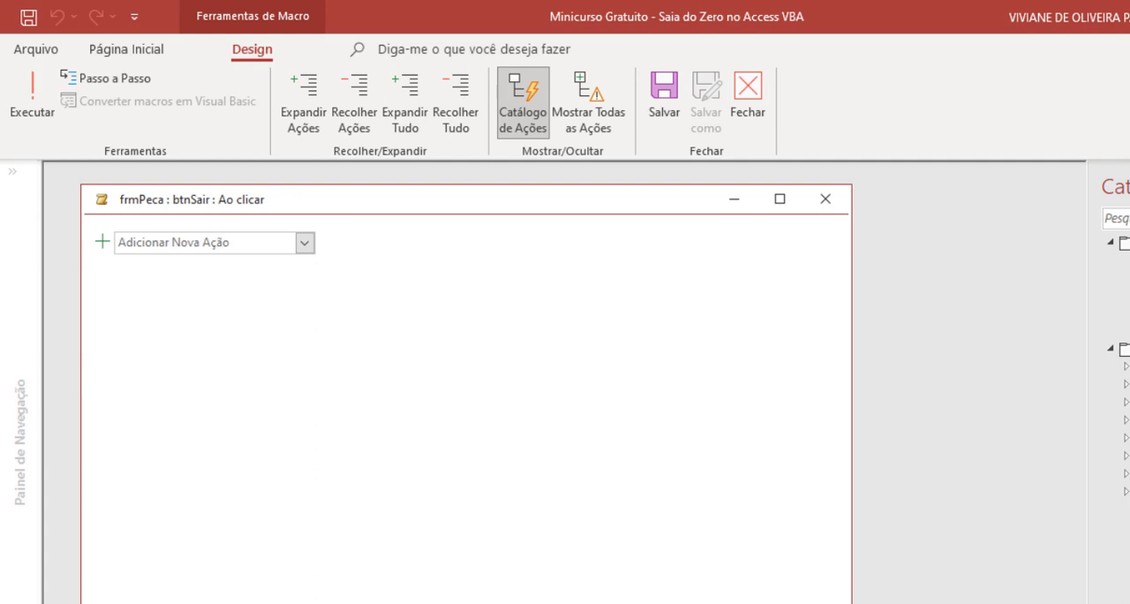
- Show all available macro actions and add a Comentário block to the macro
{"action": "left_click", "coordinate": [612, 115]}
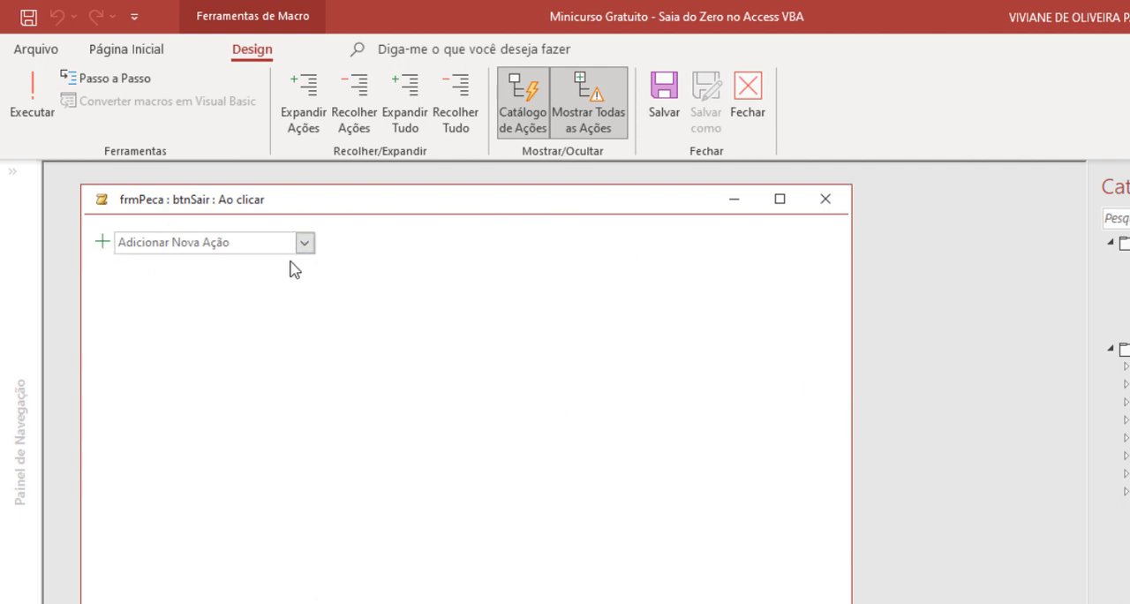
{"action": "left_click", "coordinate": [104, 244]}
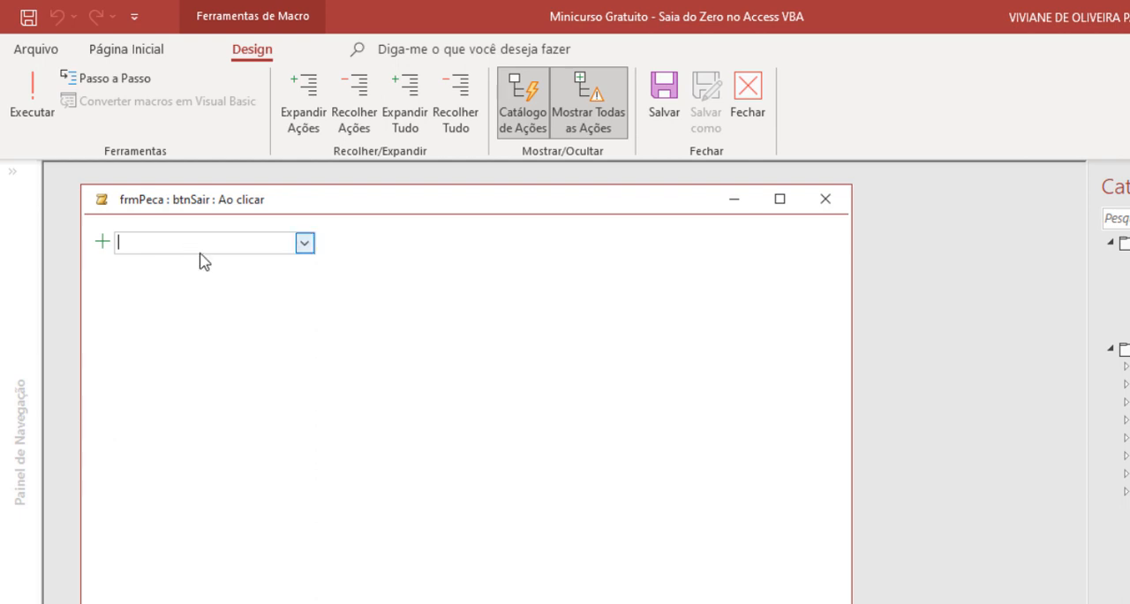
{"action": "left_click", "coordinate": [305, 243]}
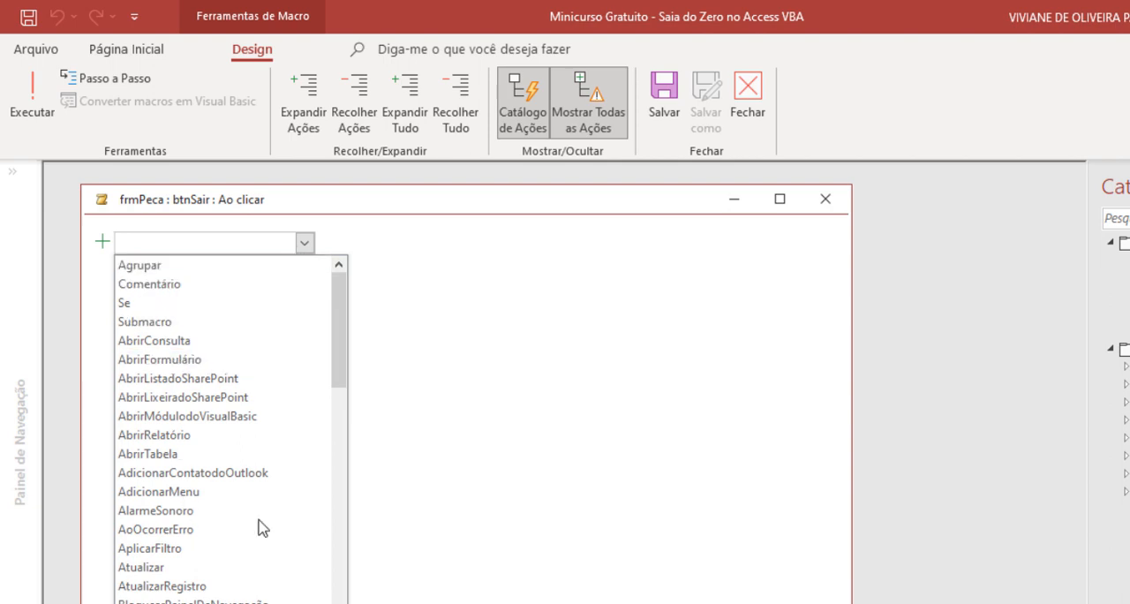
{"action": "mouse_move", "coordinate": [344, 370]}
{"action": "left_mouse_down"}
{"action": "mouse_move", "coordinate": [346, 602]}
{"action": "mouse_move", "coordinate": [358, 358]}
{"action": "left_mouse_up"}
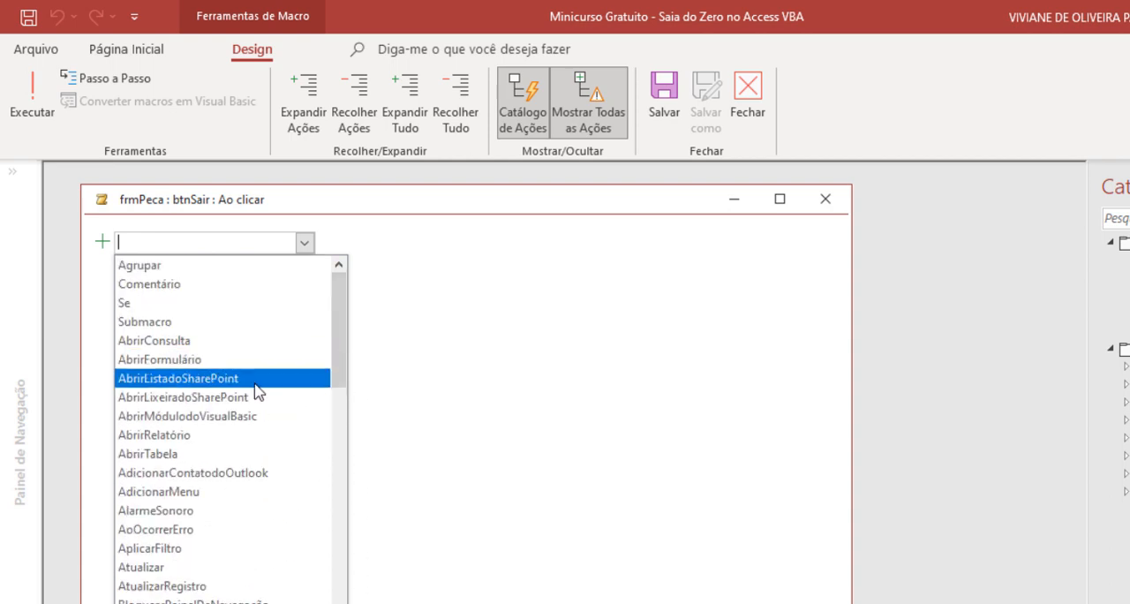
{"action": "left_click", "coordinate": [168, 301]}
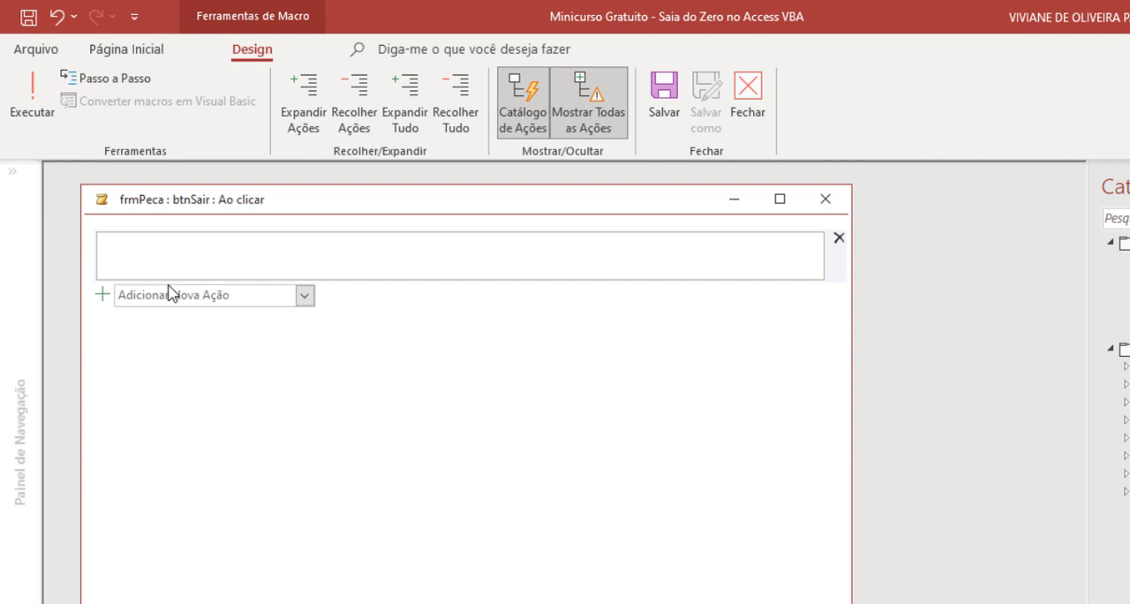
- Write the comment "Comando para fechar um Formulário" in the macro's comment block
{"action": "left_click", "coordinate": [151, 254]}
{"action": "type", "text": "Comando para"}
{"action": "type", "text": "fechar um Formu"}
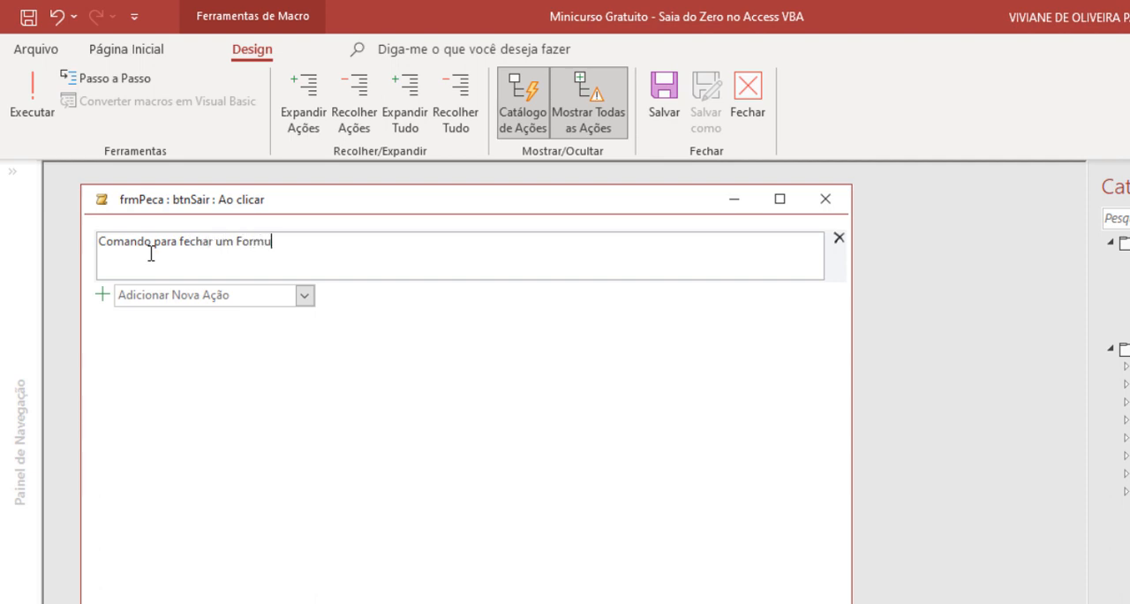
{"action": "type", "text": "lário"}
{"action": "left_click", "coordinate": [393, 367]}
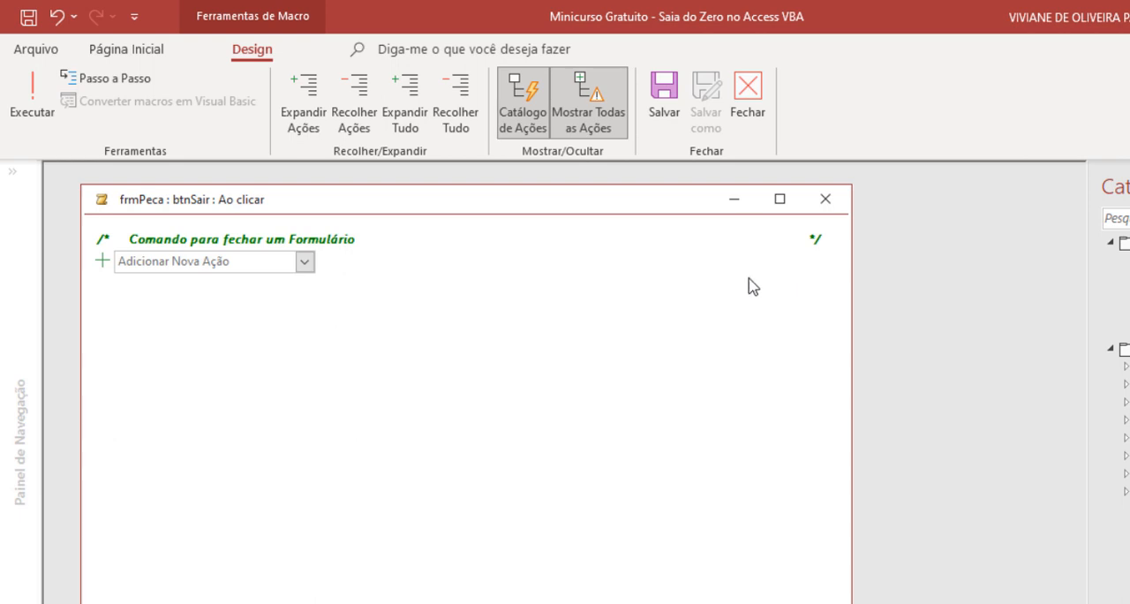
- Add a FecharJanela action below the comment in the macro
{"action": "left_click", "coordinate": [304, 262]}
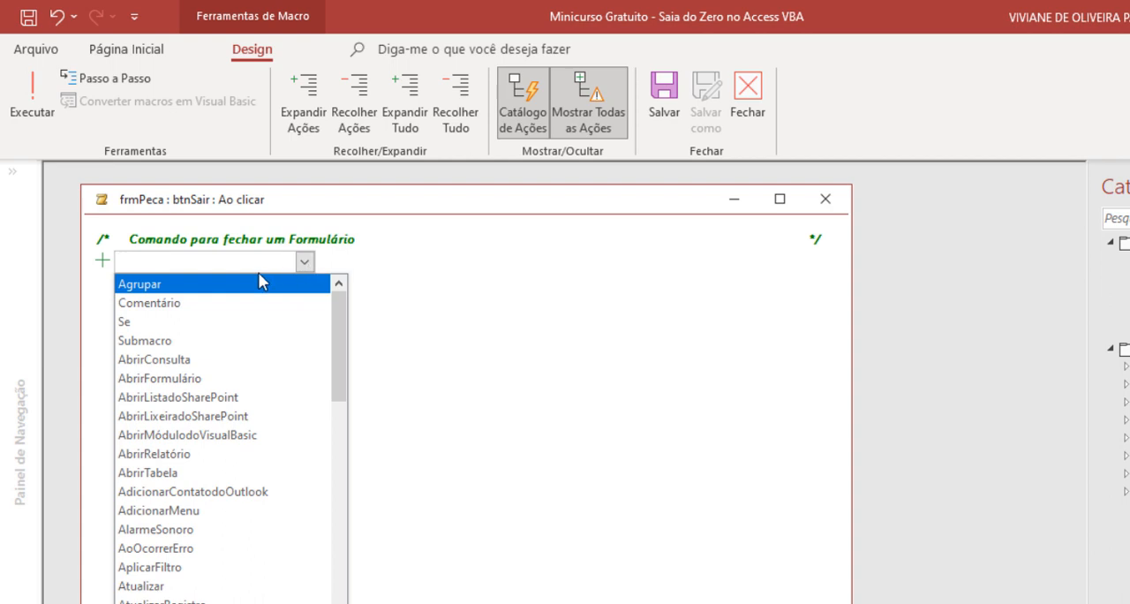
{"action": "type", "text": "FecharBancoDeDados"}
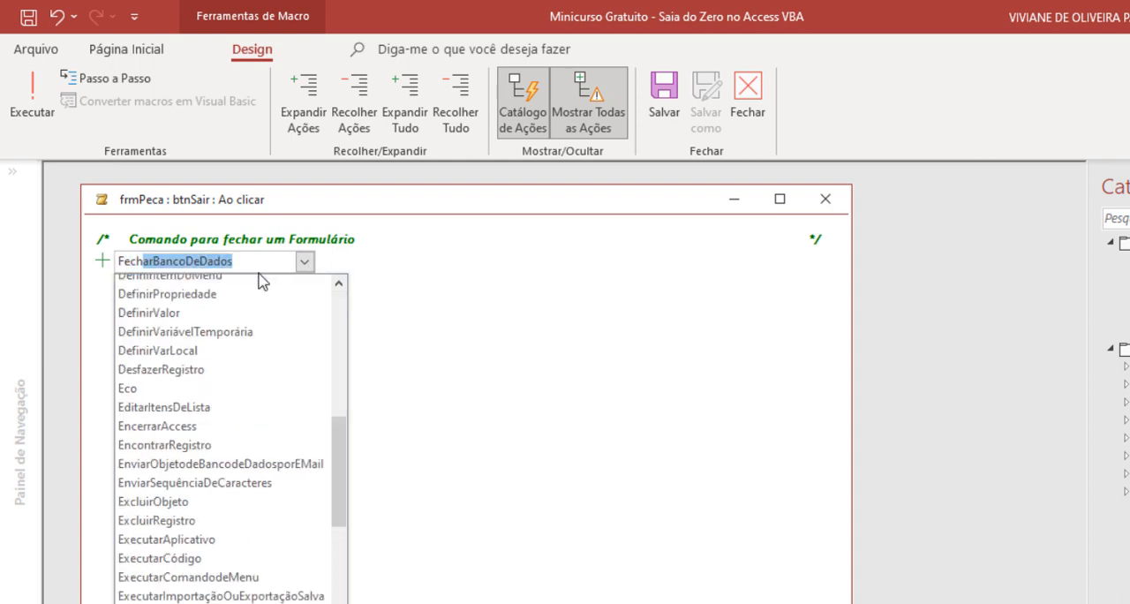
{"action": "left_click_drag", "start_coordinate": [337, 447], "coordinate": [338, 471]}
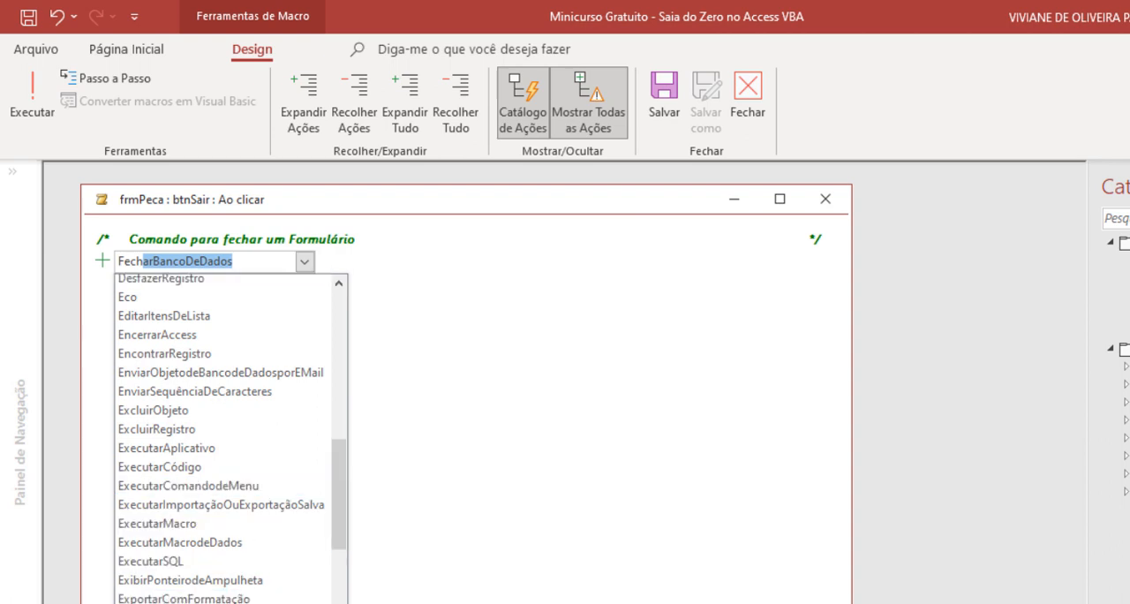
{"action": "left_click", "coordinate": [203, 603]}
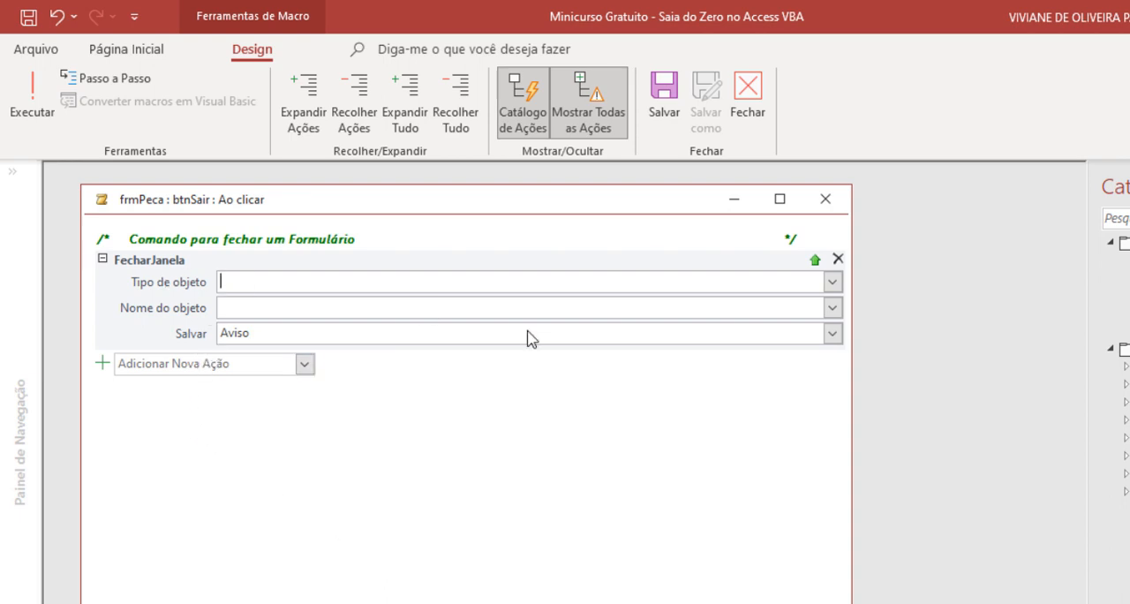
- Set the FecharJanela action's object type to Formulário, object name to frmPeca, and Salvar to Sim
{"action": "left_click", "coordinate": [832, 283]}
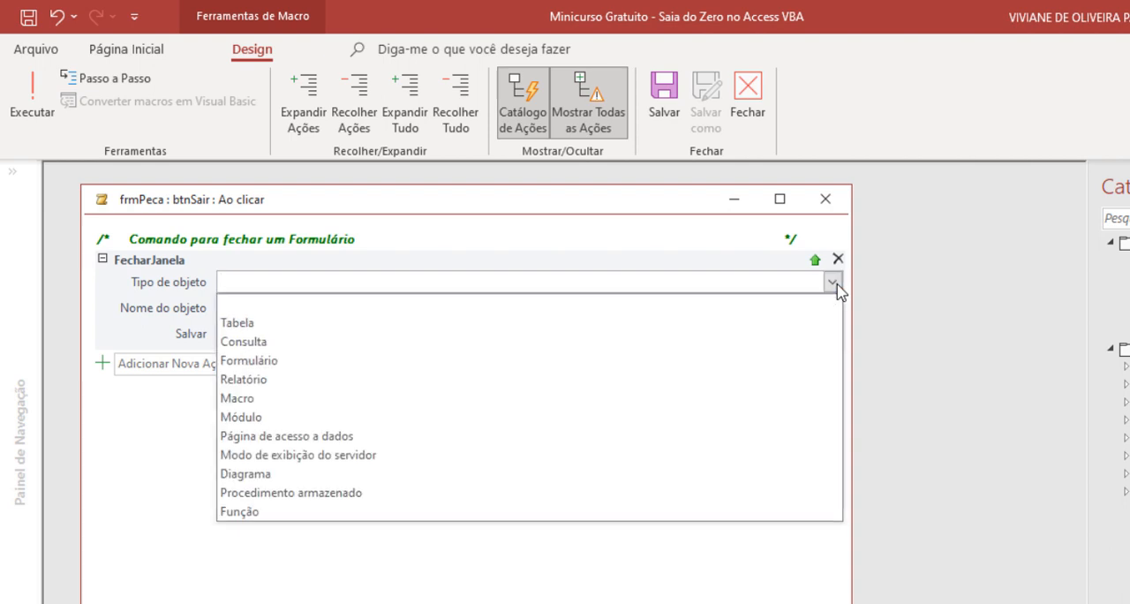
{"action": "left_click", "coordinate": [421, 364]}
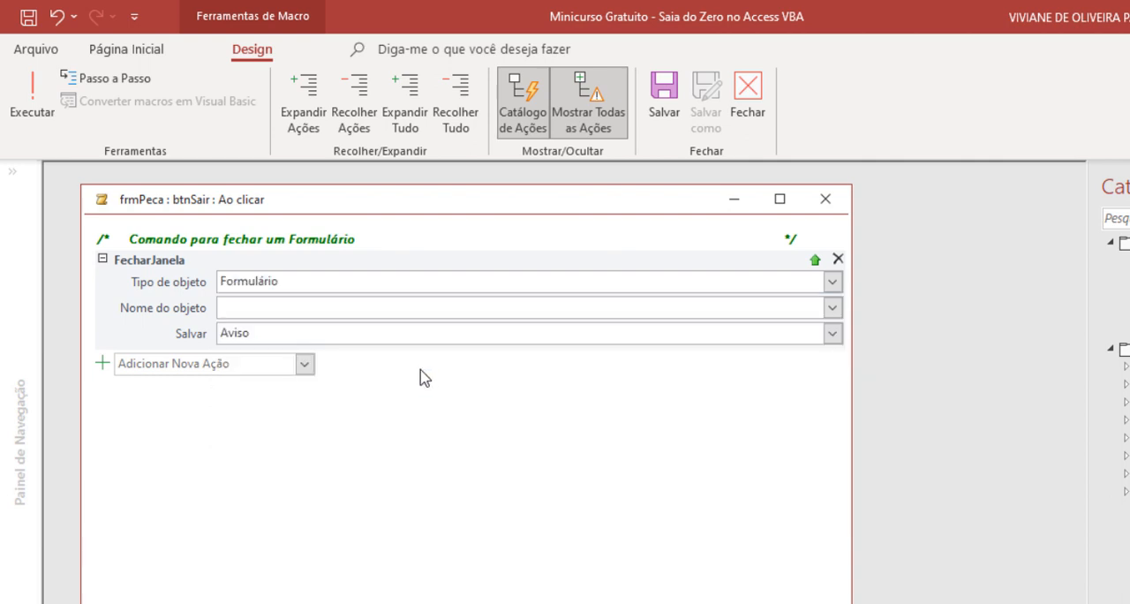
{"action": "left_click", "coordinate": [831, 308]}
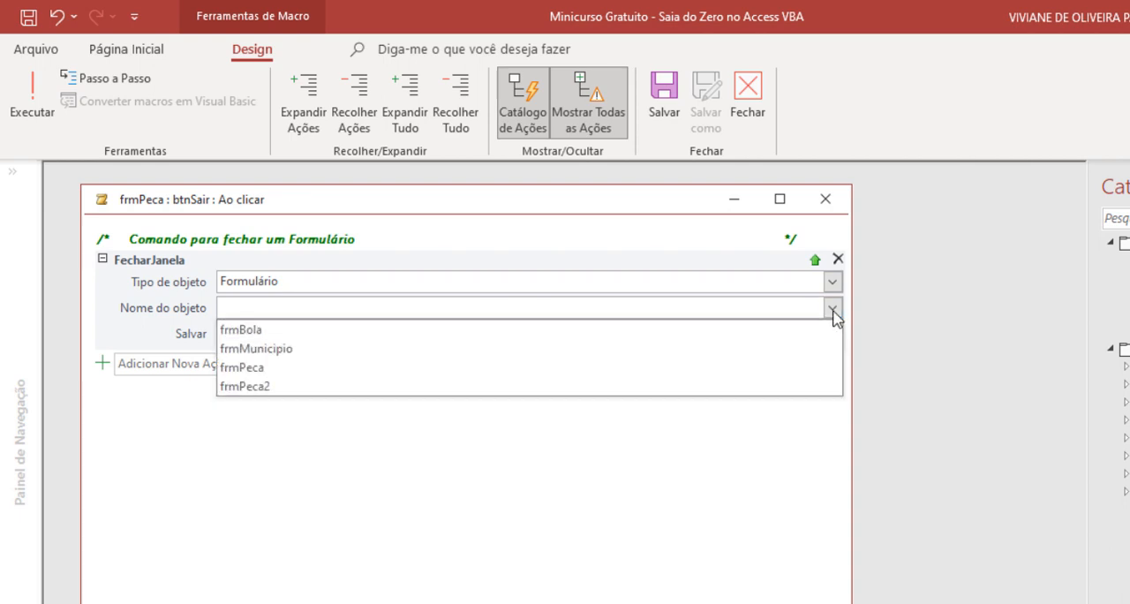
{"action": "left_click", "coordinate": [328, 367]}
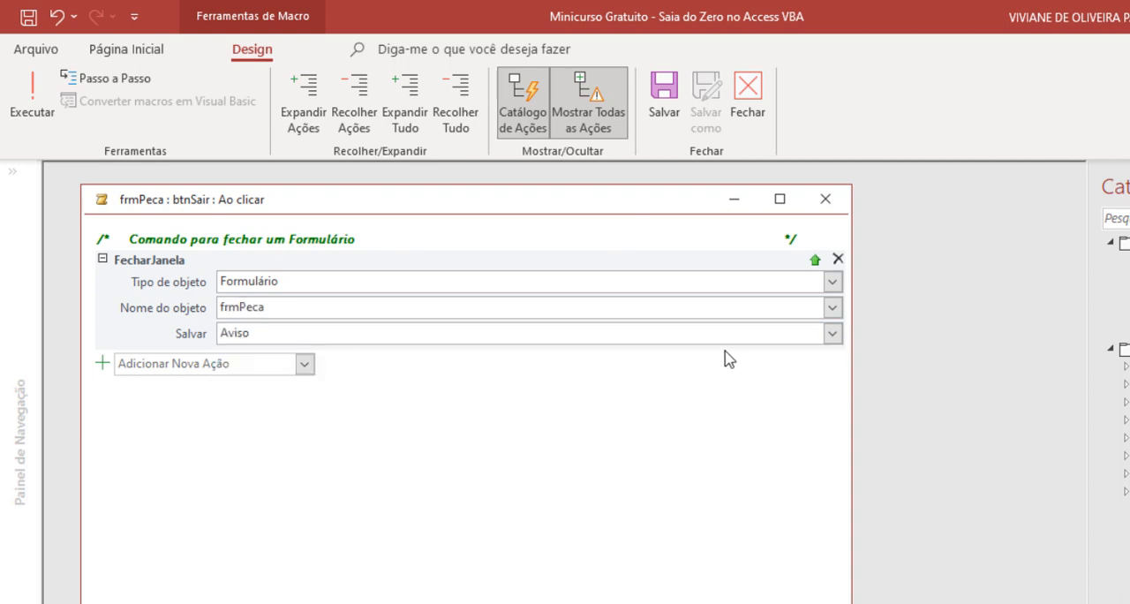
{"action": "left_click", "coordinate": [832, 334]}
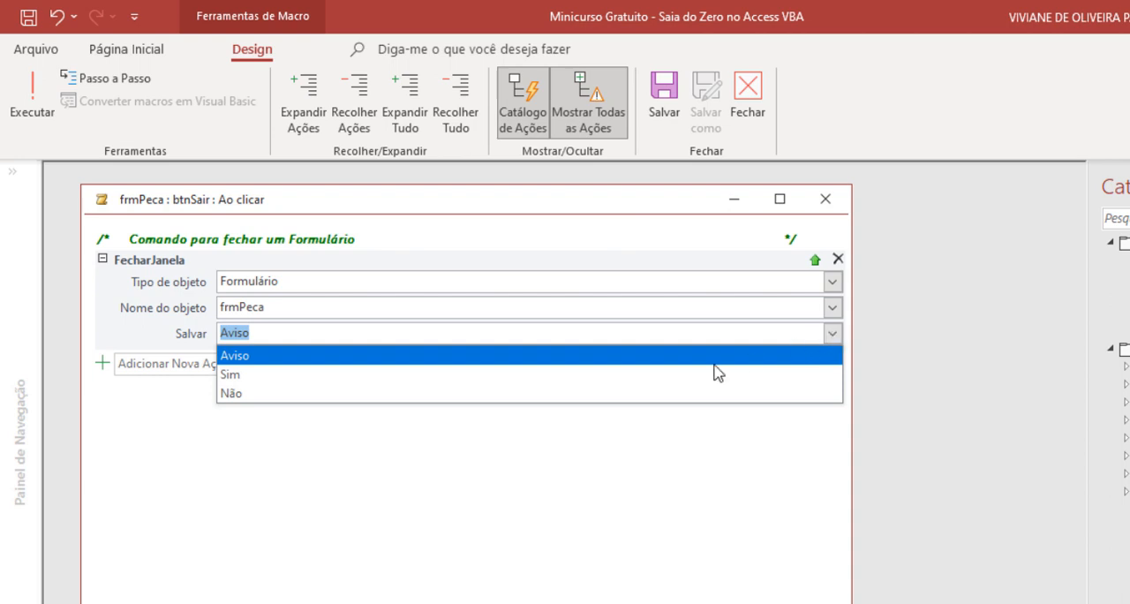
{"action": "left_click", "coordinate": [505, 376]}
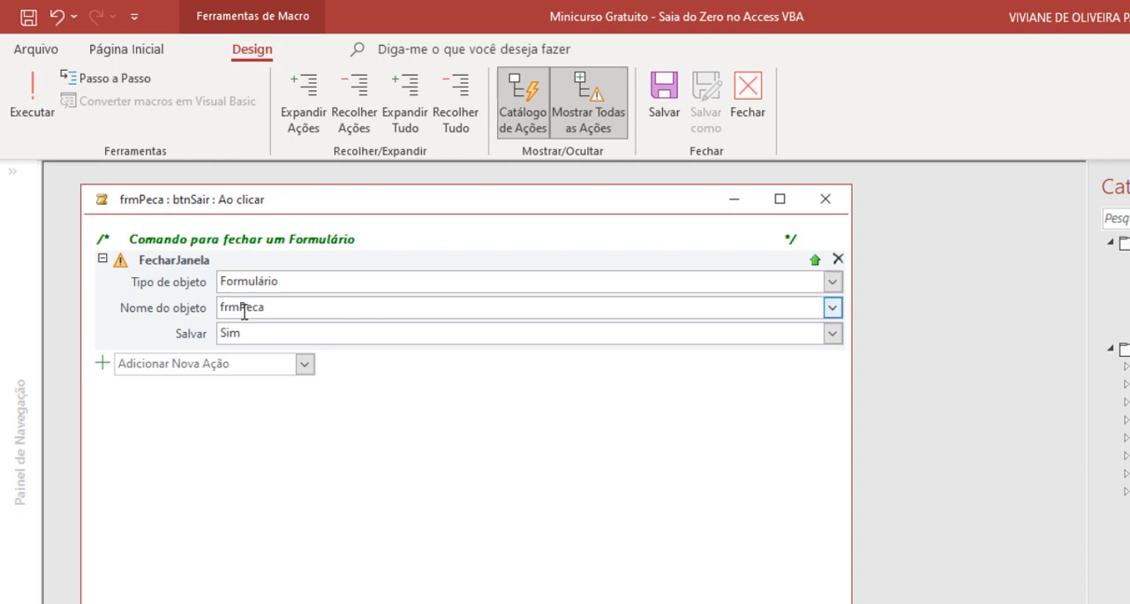
- Save and close the Sair button's macro, then close the frmPeca form, saving its design changes
{"action": "mouse_move", "coordinate": [243, 313]}
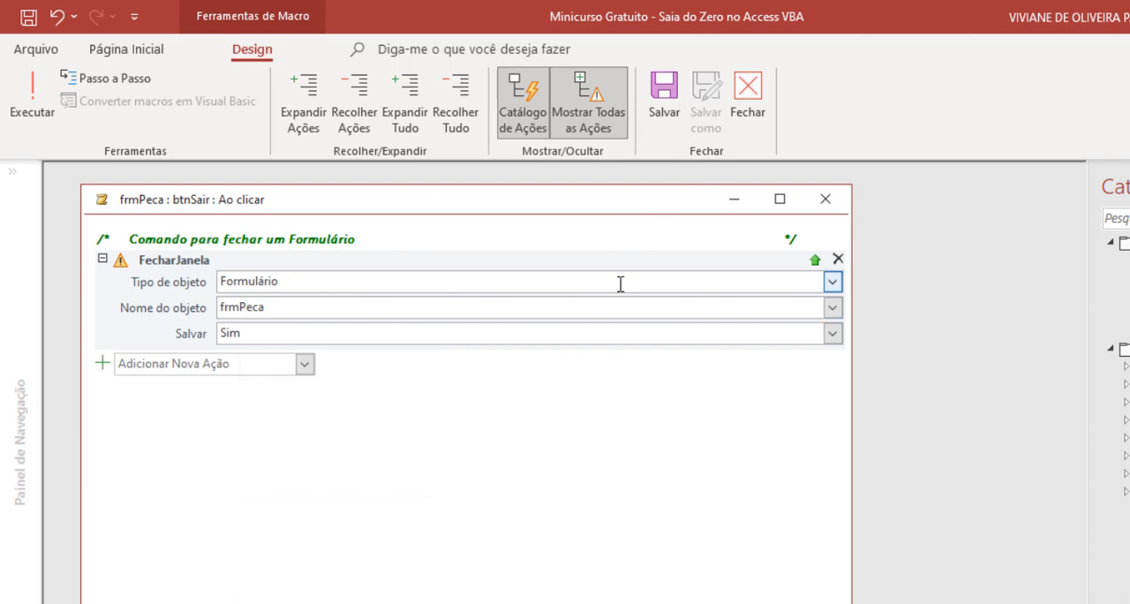
{"action": "mouse_move", "coordinate": [621, 283]}
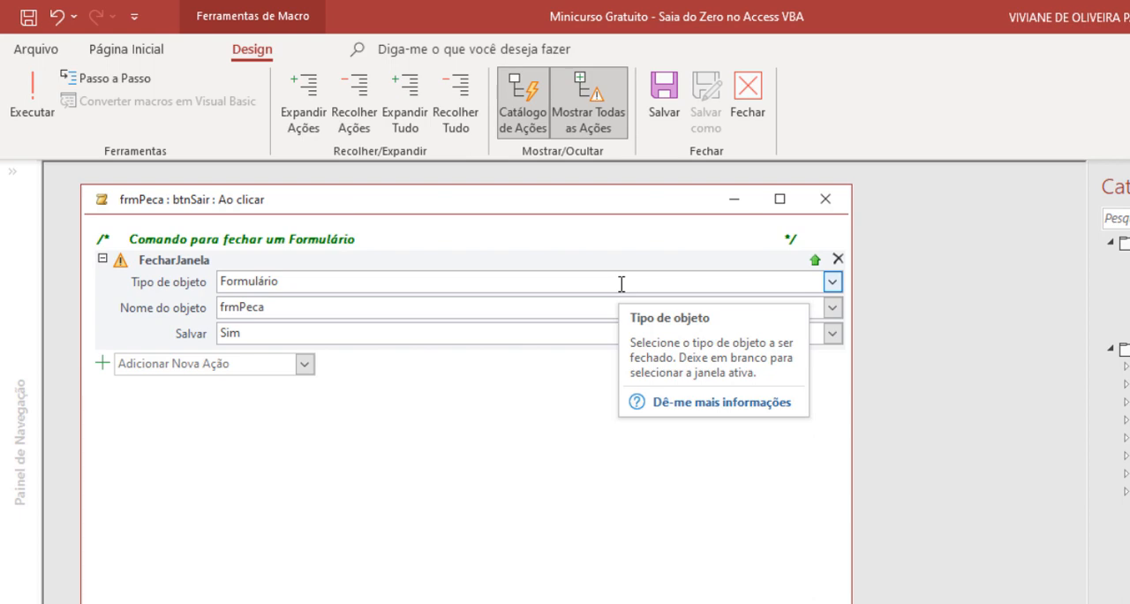
{"action": "left_click", "coordinate": [666, 104]}
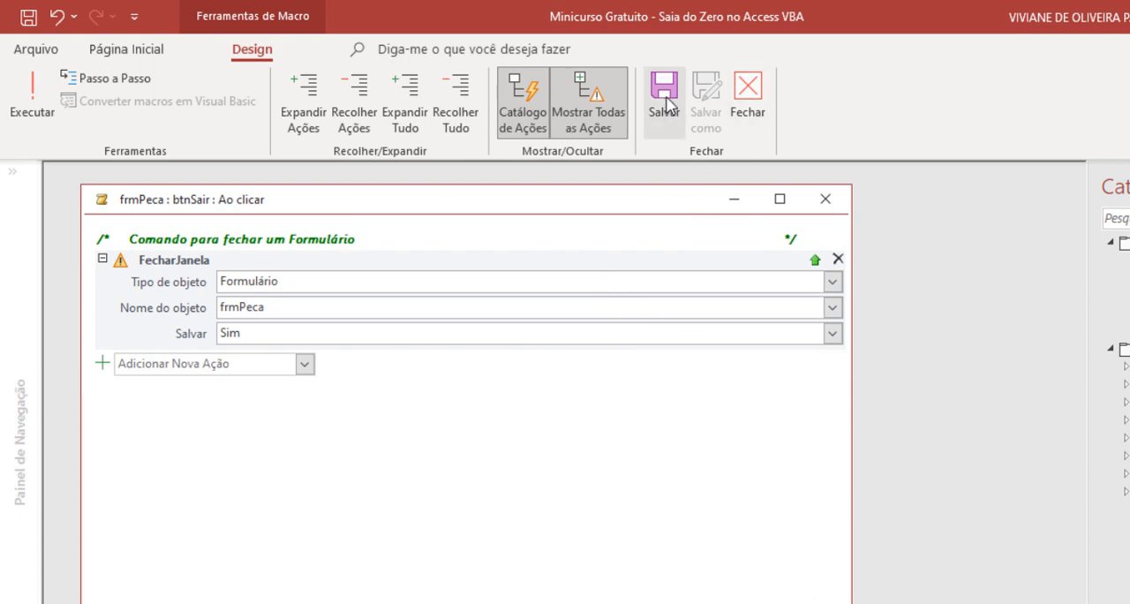
{"action": "left_click", "coordinate": [754, 104]}
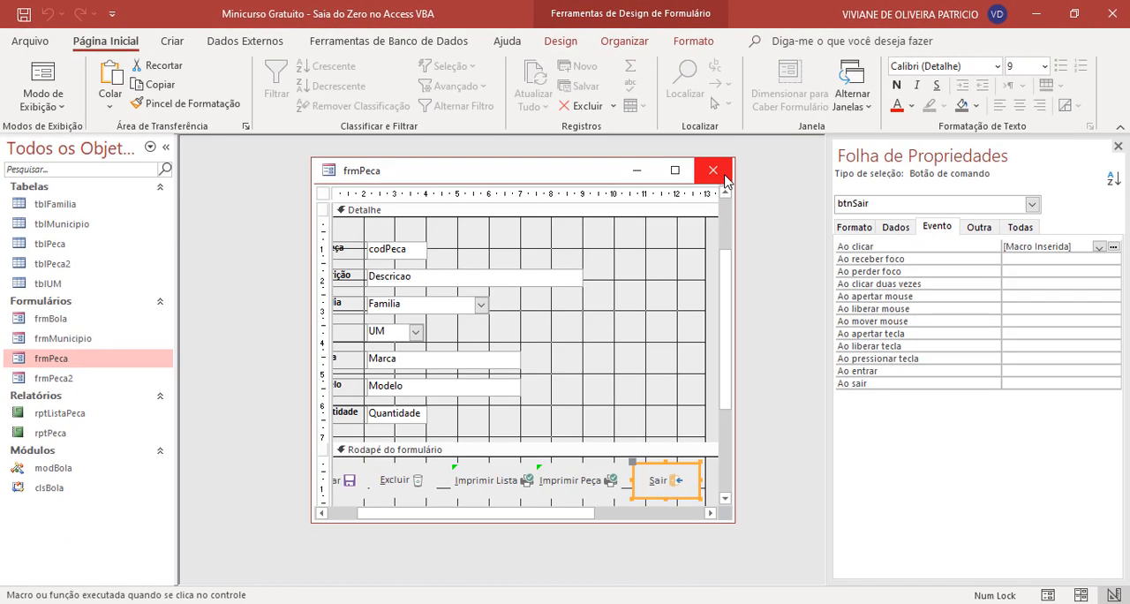
{"action": "left_click", "coordinate": [720, 172]}
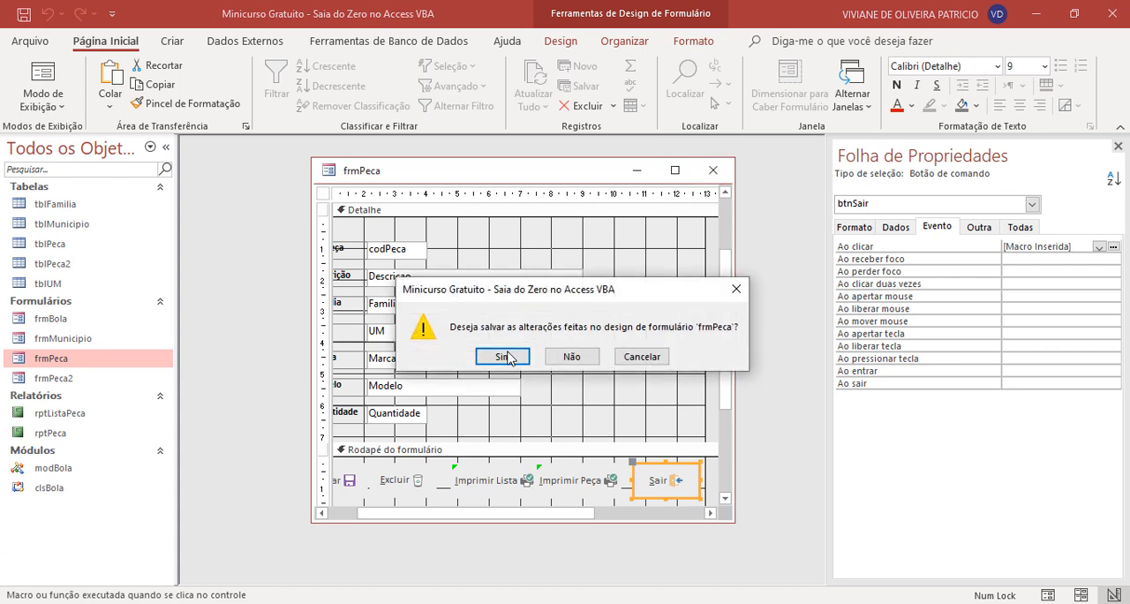
{"action": "left_click", "coordinate": [504, 356]}
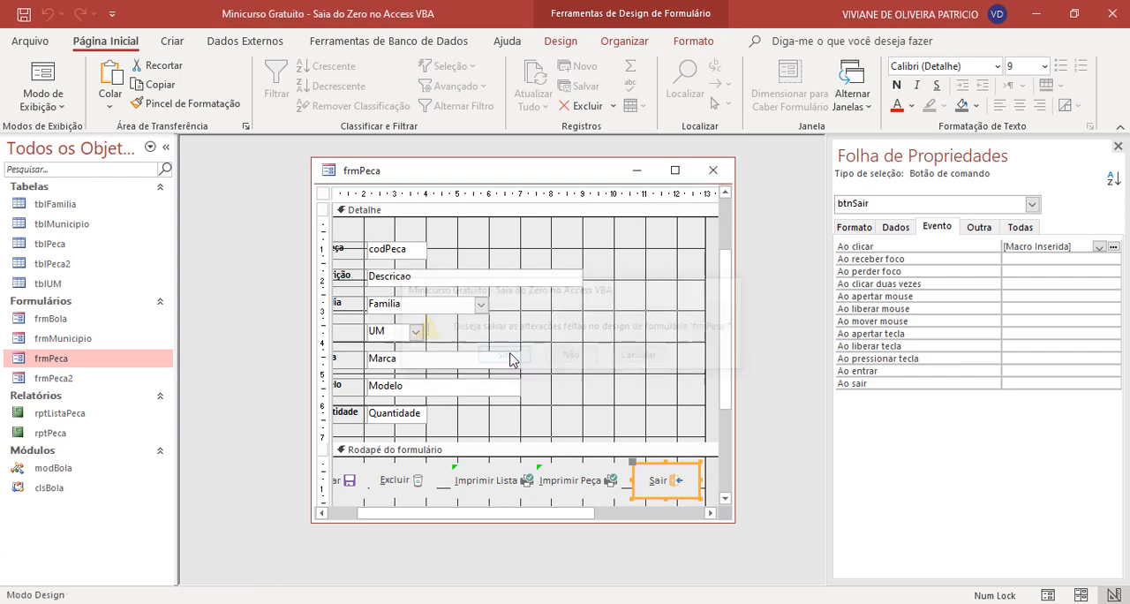
- Test the Sair button twice by opening the frmPeca form and closing it with that button each time
{"action": "double_click", "coordinate": [71, 360]}
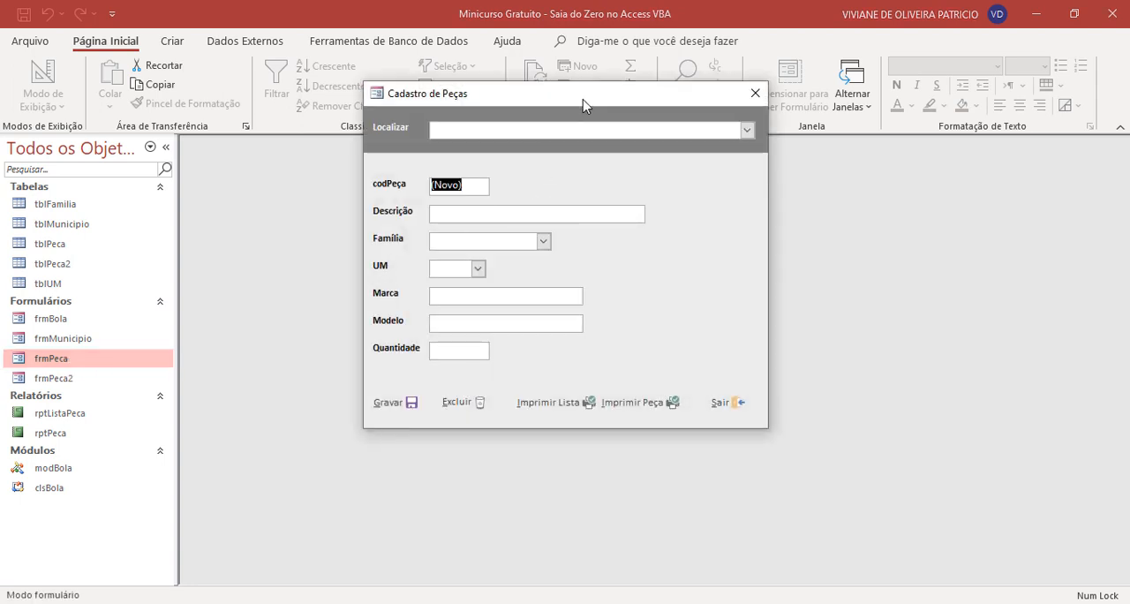
{"action": "left_click_drag", "start_coordinate": [584, 99], "coordinate": [617, 144]}
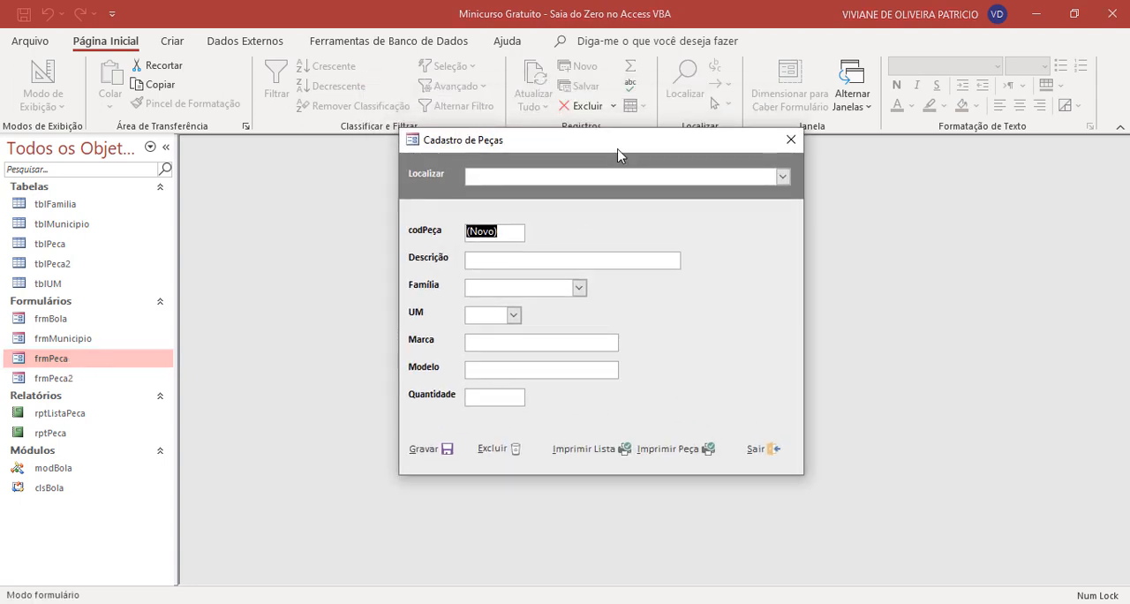
{"action": "left_click", "coordinate": [775, 454]}
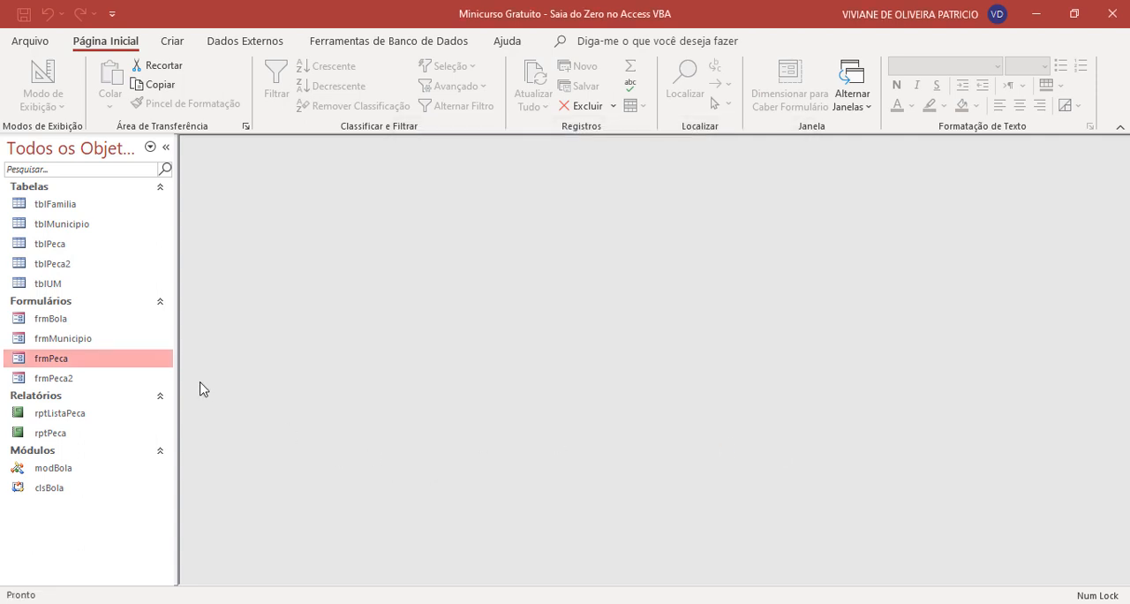
{"action": "double_click", "coordinate": [113, 362]}
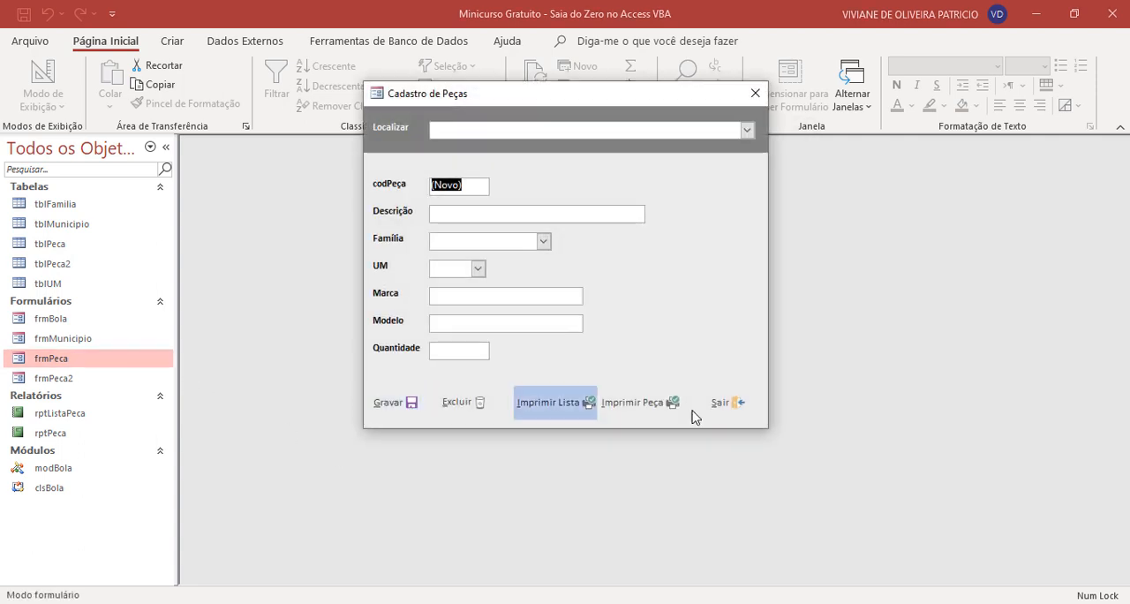
{"action": "left_click", "coordinate": [744, 411]}
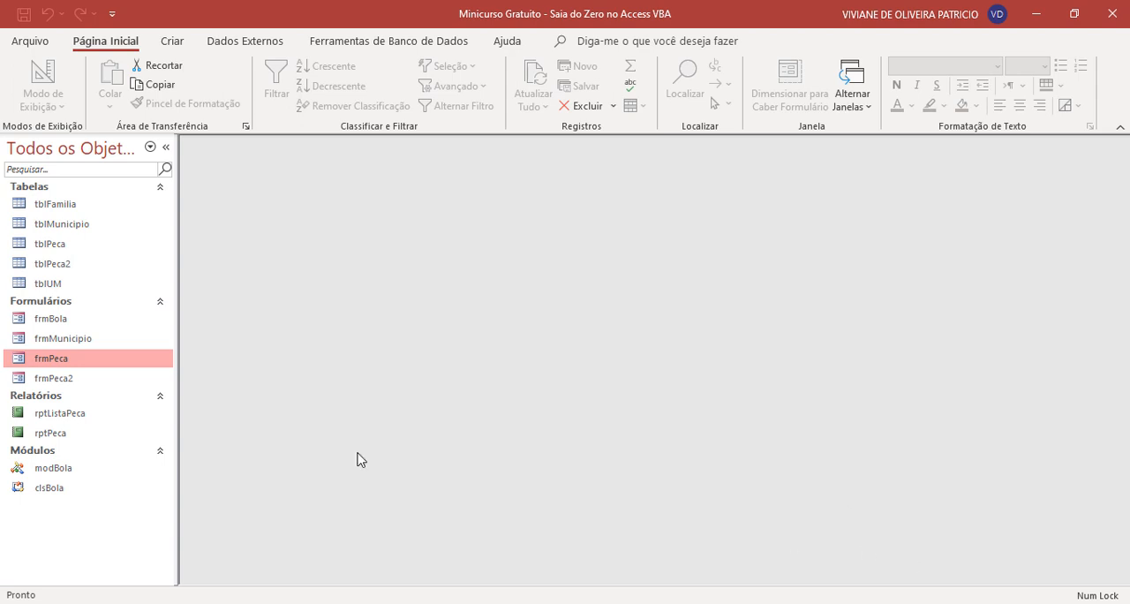
- Open the frmPeca form in Design view
{"action": "right_click", "coordinate": [89, 361]}
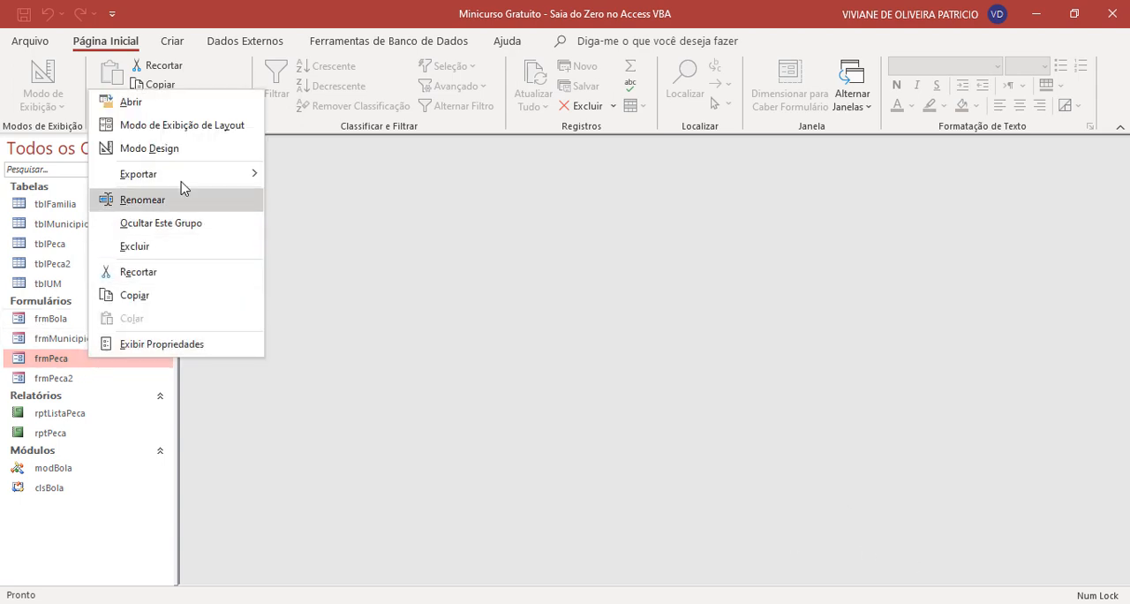
{"action": "left_click", "coordinate": [201, 154]}
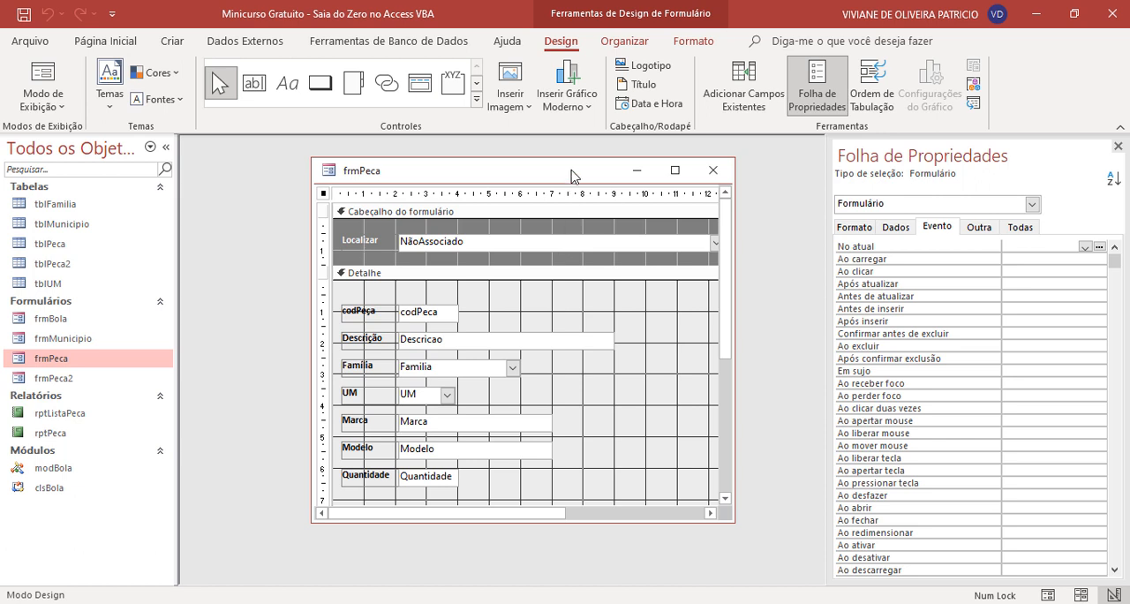
{"action": "left_click_drag", "start_coordinate": [572, 176], "coordinate": [569, 179]}
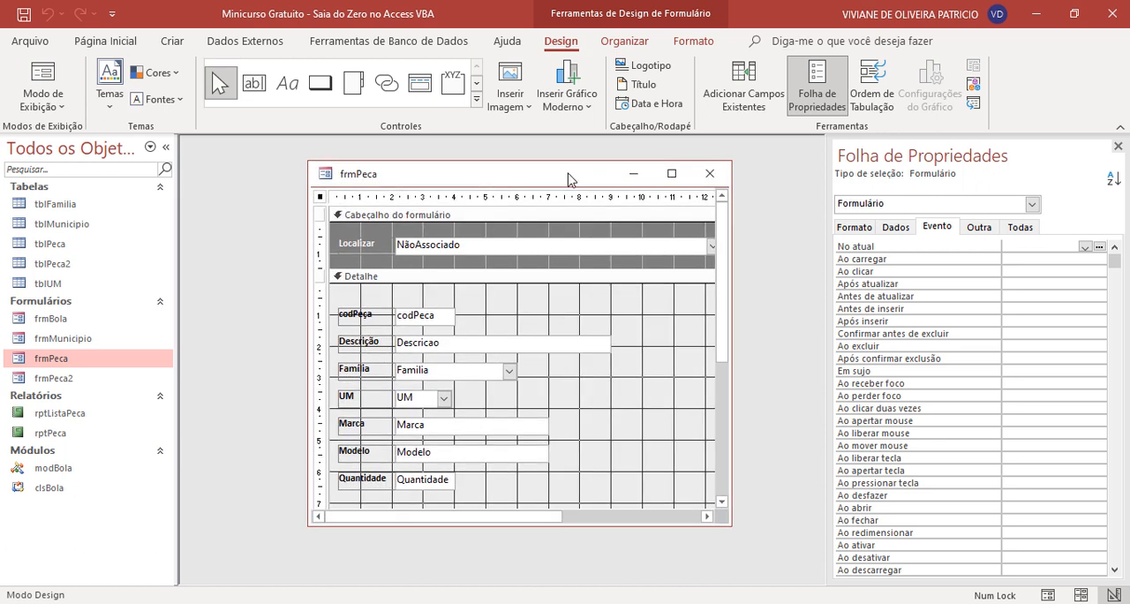
{"action": "scroll", "coordinate": [409, 388], "scroll_direction": "down", "scroll_amount": 1}
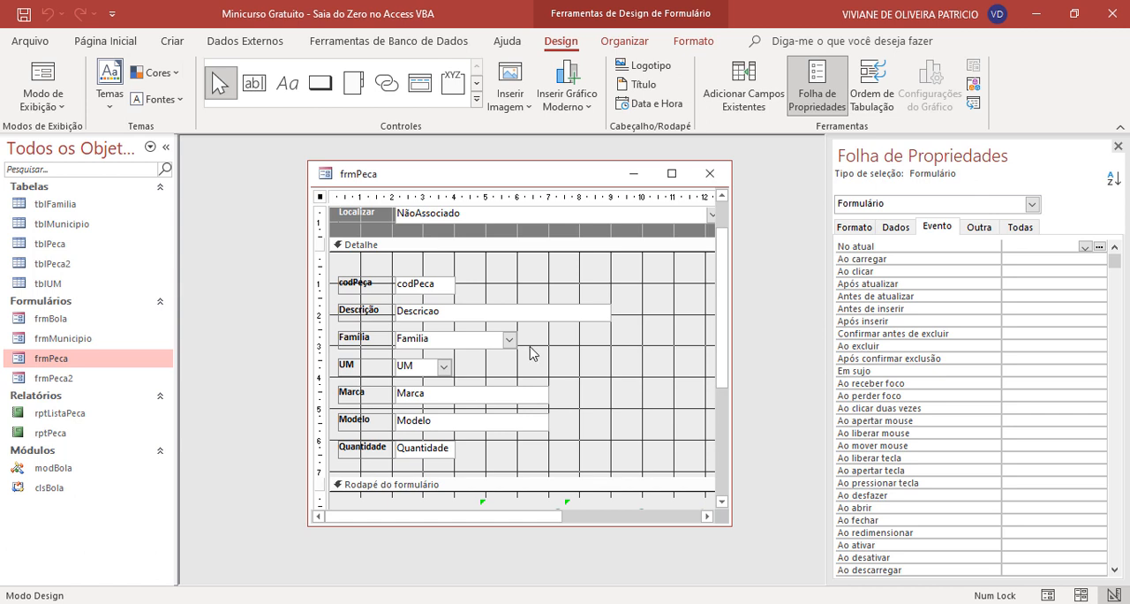
{"action": "scroll", "coordinate": [530, 353], "scroll_direction": "up", "scroll_amount": 1}
{"action": "scroll", "coordinate": [530, 353], "scroll_direction": "down", "scroll_amount": 1}
{"action": "scroll", "coordinate": [530, 353], "scroll_direction": "up", "scroll_amount": 1}
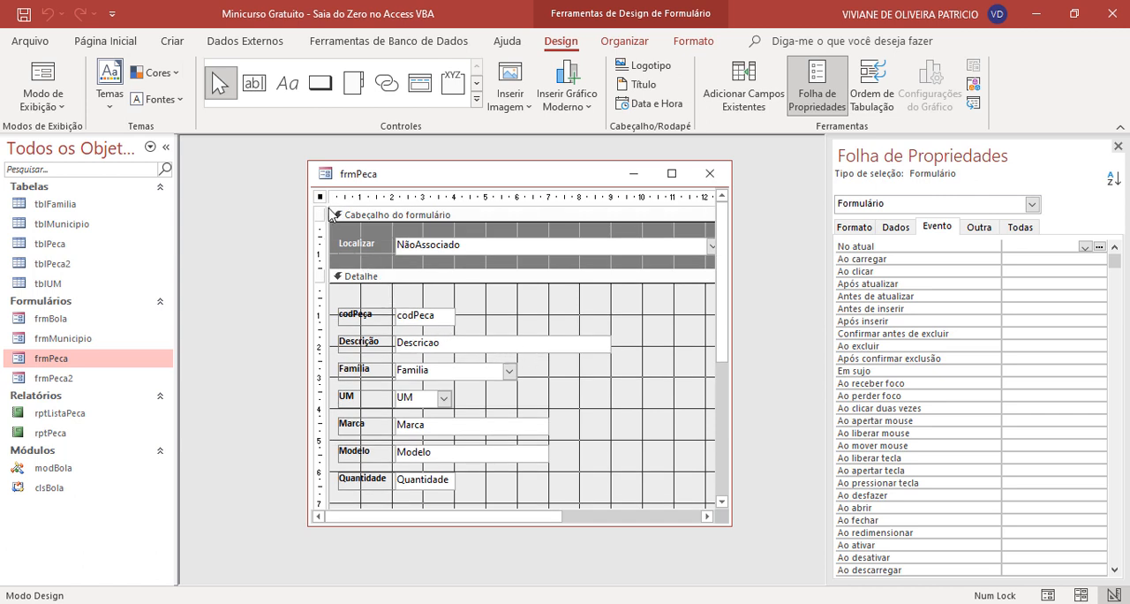
- Examine the data properties of the form, its fields from codPeca to Quantidade, and the Localizar combo box
{"action": "left_click", "coordinate": [896, 226]}
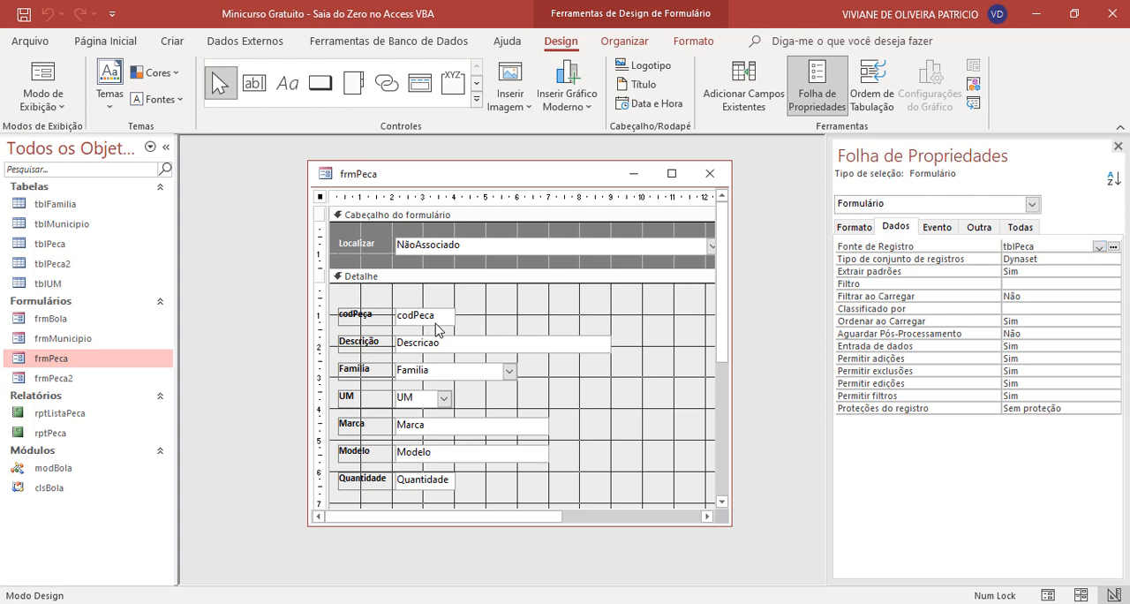
{"action": "left_click", "coordinate": [435, 320]}
{"action": "left_click", "coordinate": [432, 353]}
{"action": "left_click", "coordinate": [434, 372]}
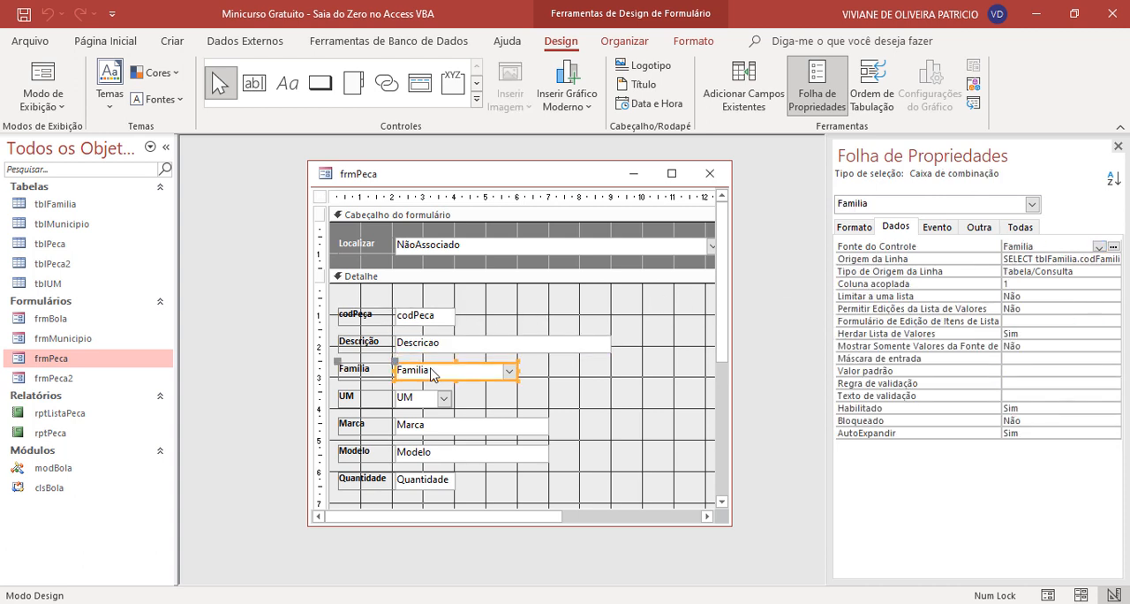
{"action": "left_click", "coordinate": [423, 398]}
{"action": "left_click", "coordinate": [418, 427]}
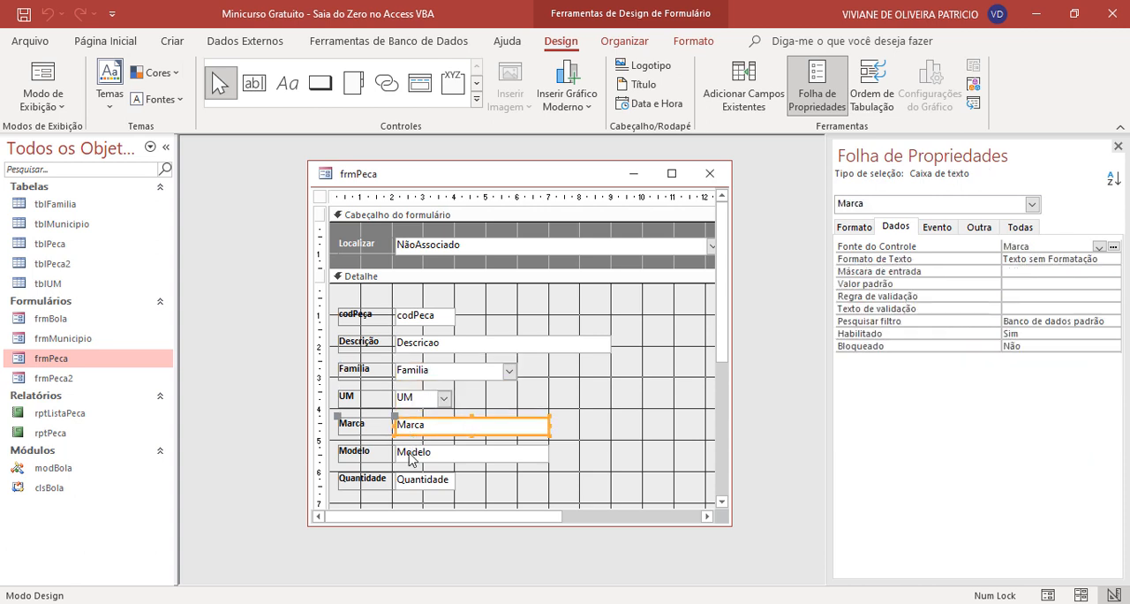
{"action": "left_click", "coordinate": [413, 454]}
{"action": "left_click", "coordinate": [415, 486]}
{"action": "scroll", "coordinate": [623, 454], "scroll_direction": "down", "scroll_amount": 1}
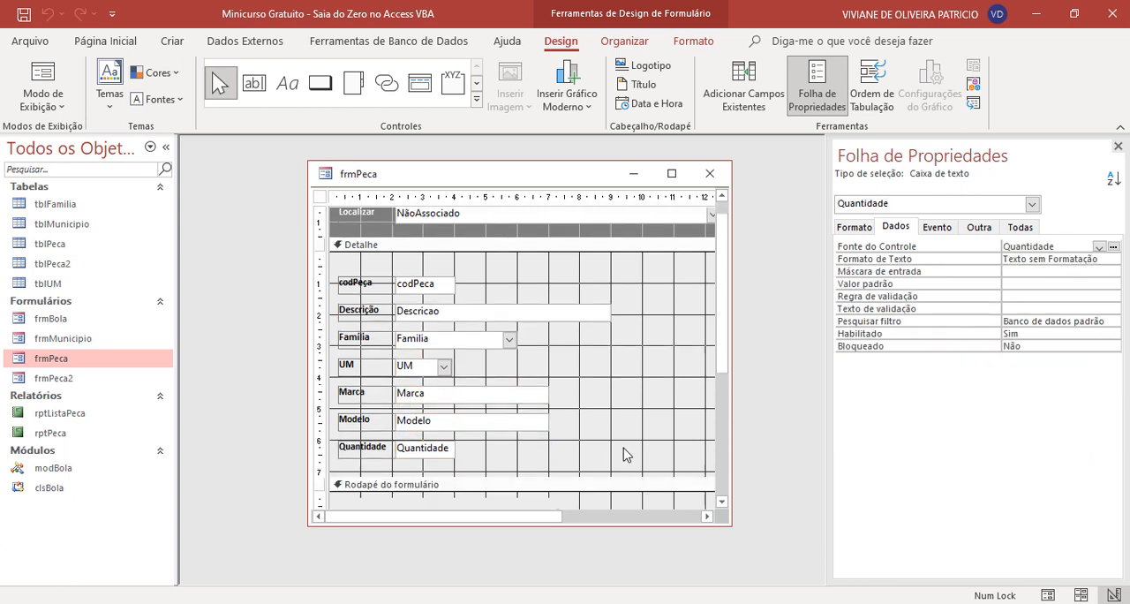
{"action": "scroll", "coordinate": [623, 454], "scroll_direction": "up", "scroll_amount": 1}
{"action": "left_click", "coordinate": [517, 251]}
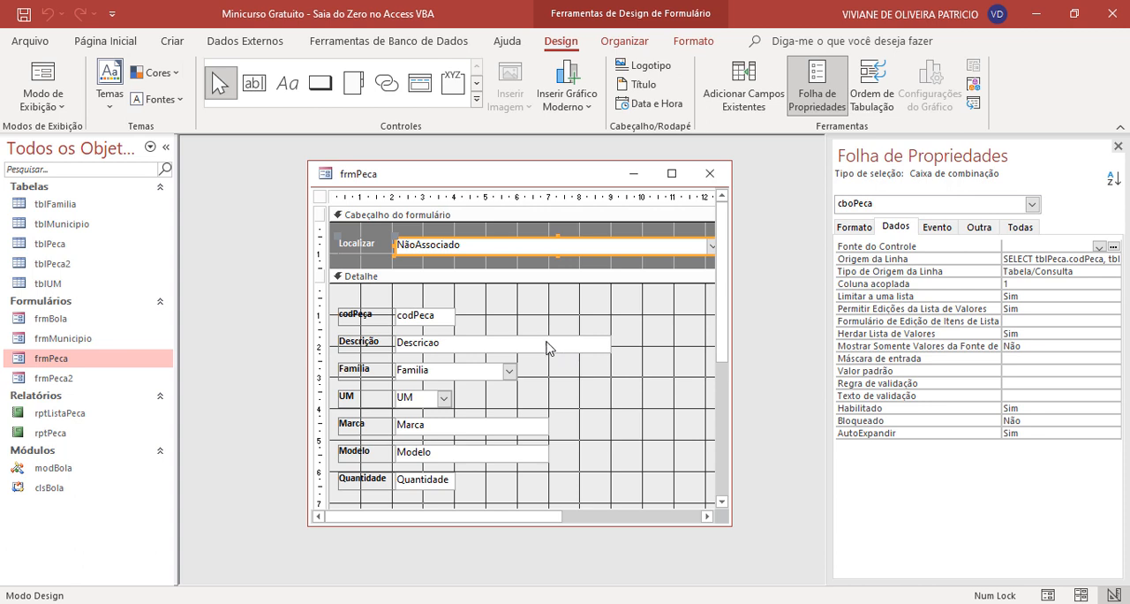
- Review the frmPeca layout from the header through the detail fields to the footer buttons
{"action": "scroll", "coordinate": [508, 344], "scroll_direction": "down", "scroll_amount": 1}
{"action": "scroll", "coordinate": [492, 344], "scroll_direction": "down", "scroll_amount": 1}
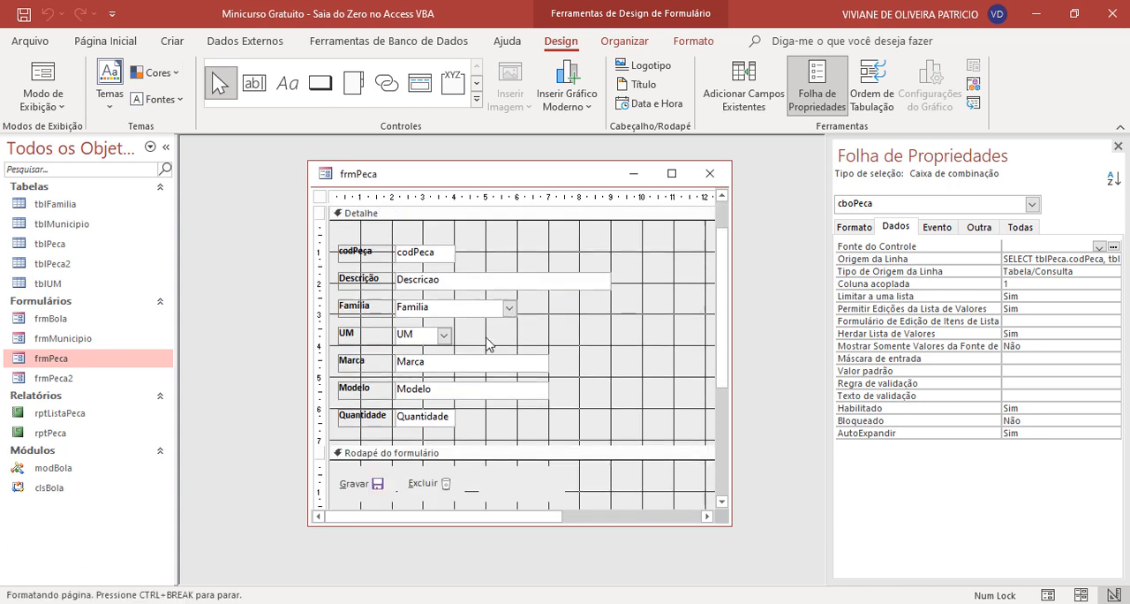
{"action": "scroll", "coordinate": [489, 344], "scroll_direction": "up", "scroll_amount": 2}
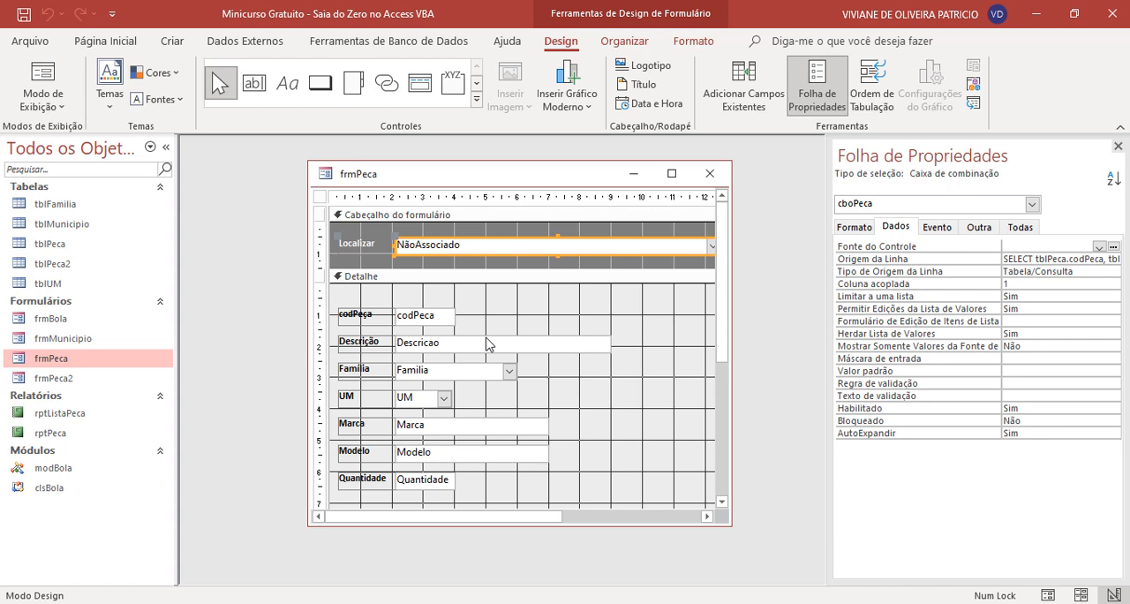
{"action": "scroll", "coordinate": [489, 344], "scroll_direction": "down", "scroll_amount": 1}
{"action": "scroll", "coordinate": [489, 344], "scroll_direction": "up", "scroll_amount": 1}
{"action": "scroll", "coordinate": [414, 323], "scroll_direction": "down", "scroll_amount": 1}
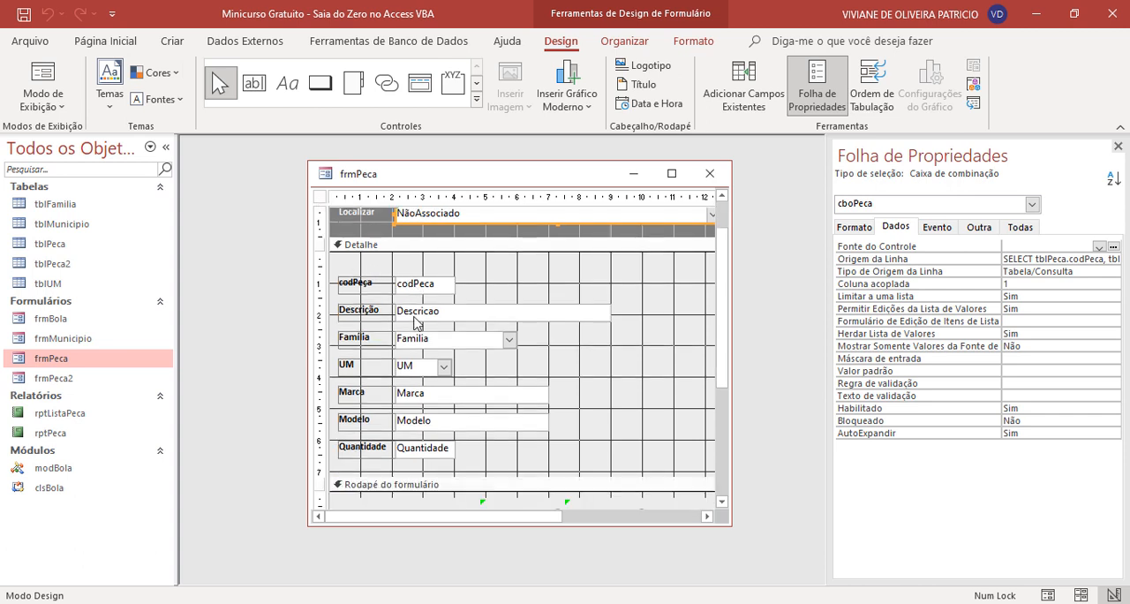
{"action": "scroll", "coordinate": [414, 323], "scroll_direction": "down", "scroll_amount": 1}
{"action": "scroll", "coordinate": [414, 323], "scroll_direction": "up", "scroll_amount": 1}
{"action": "scroll", "coordinate": [425, 316], "scroll_direction": "down", "scroll_amount": 2}
{"action": "scroll", "coordinate": [425, 315], "scroll_direction": "up", "scroll_amount": 2}
{"action": "scroll", "coordinate": [443, 300], "scroll_direction": "down", "scroll_amount": 2}
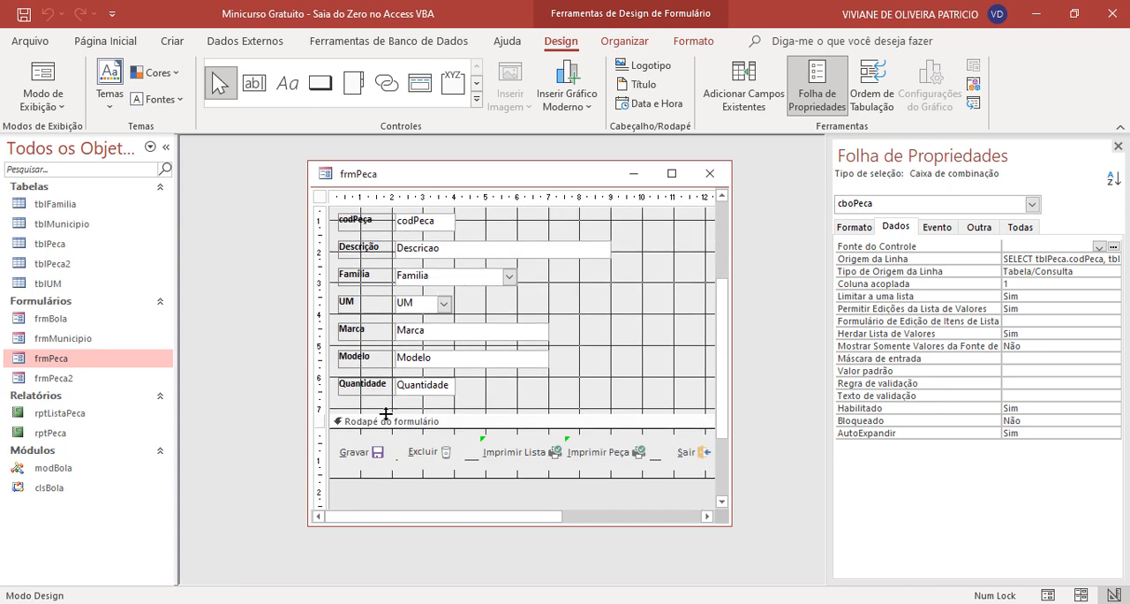
- Start an embedded macro for the Gravar button's Ao clicar event using the macro builder
{"action": "left_click", "coordinate": [383, 450]}
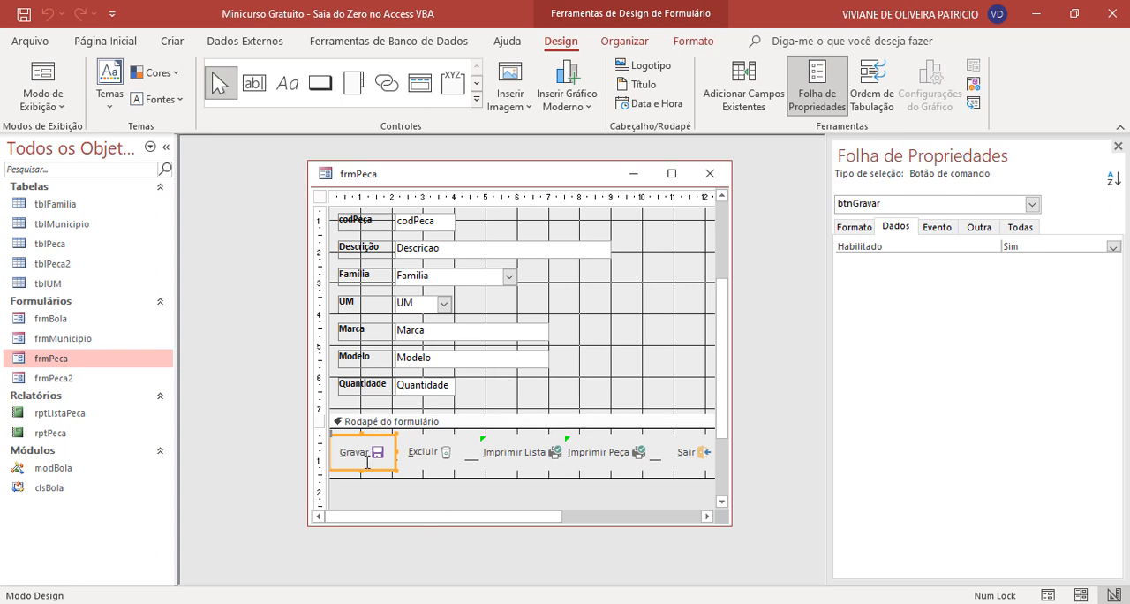
{"action": "left_click", "coordinate": [978, 228]}
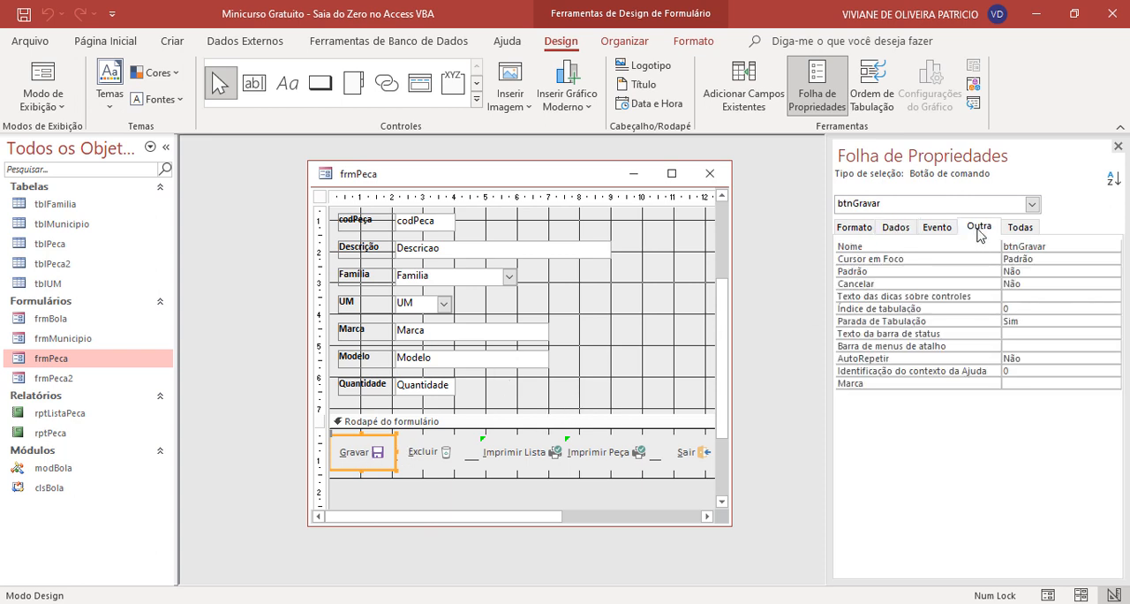
{"action": "left_click", "coordinate": [942, 232]}
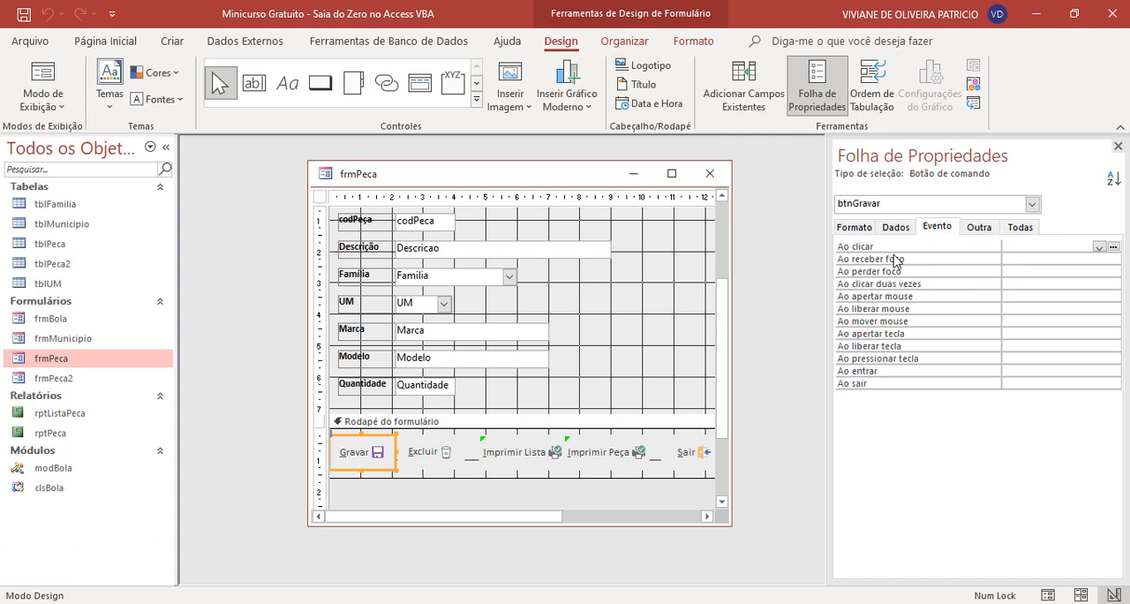
{"action": "left_click", "coordinate": [1047, 248]}
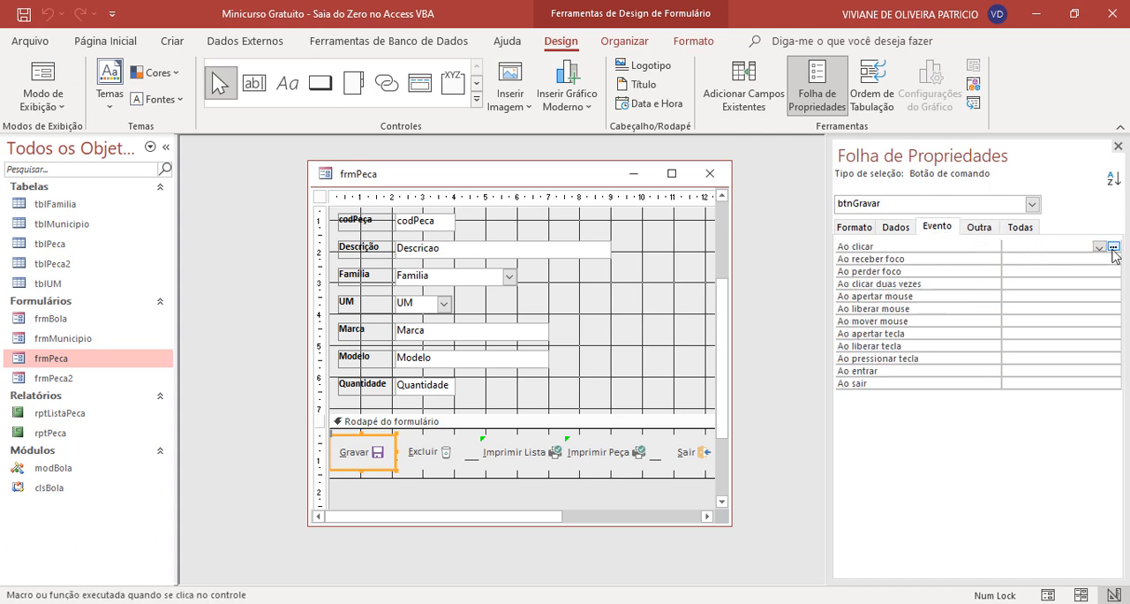
{"action": "left_click", "coordinate": [1113, 250]}
{"action": "left_click", "coordinate": [567, 332]}
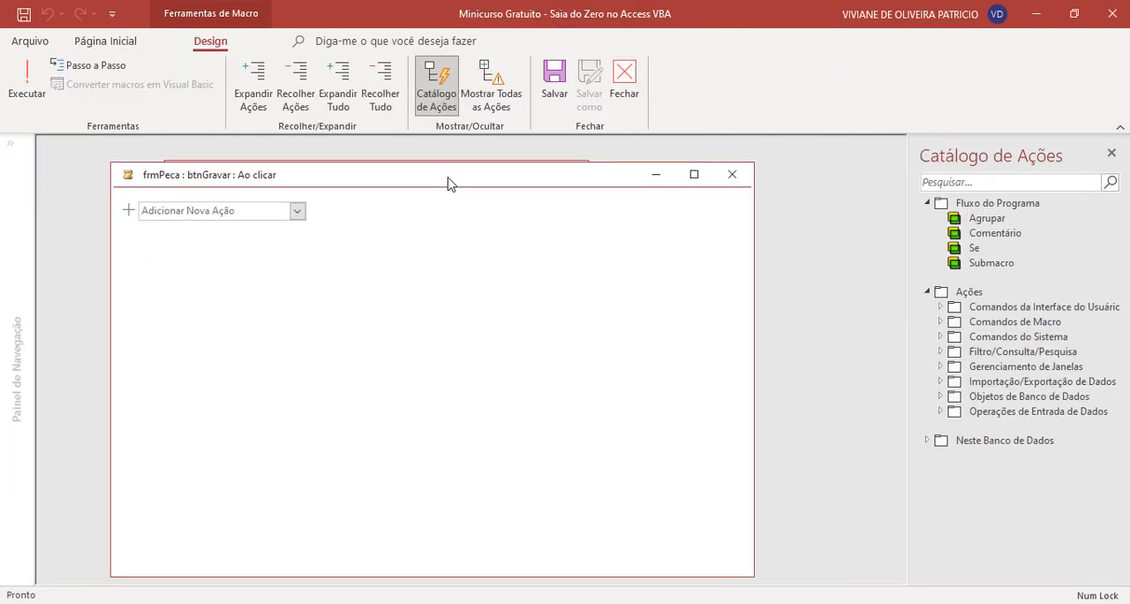
- Add a comment block to the macro reading "Comando para incluir um novo registro na Tabela peça"
{"action": "left_click", "coordinate": [297, 210]}
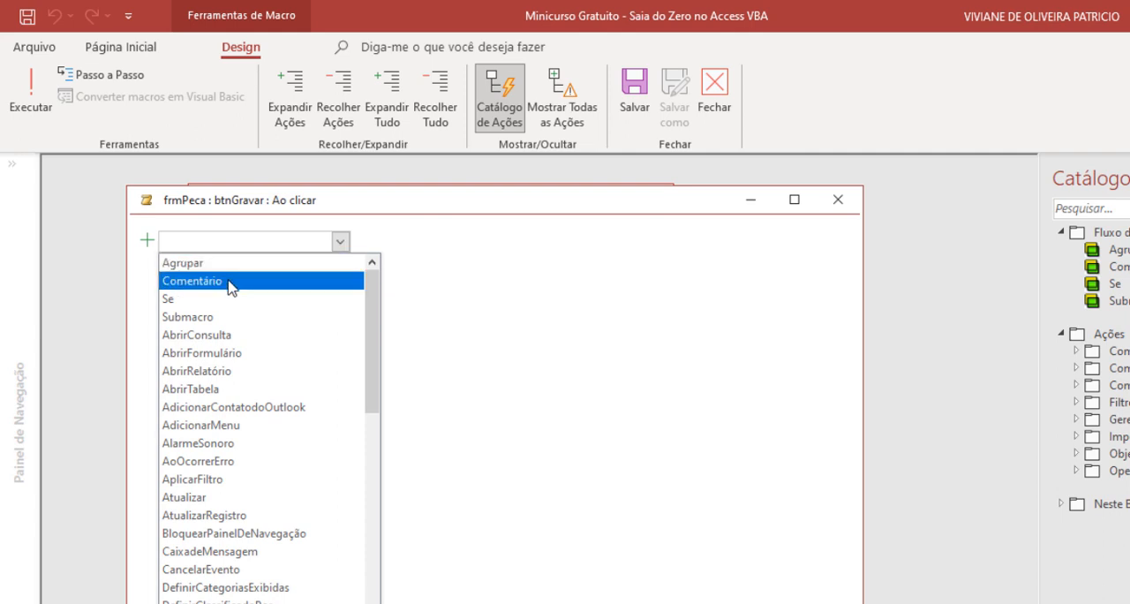
{"action": "left_click", "coordinate": [228, 281]}
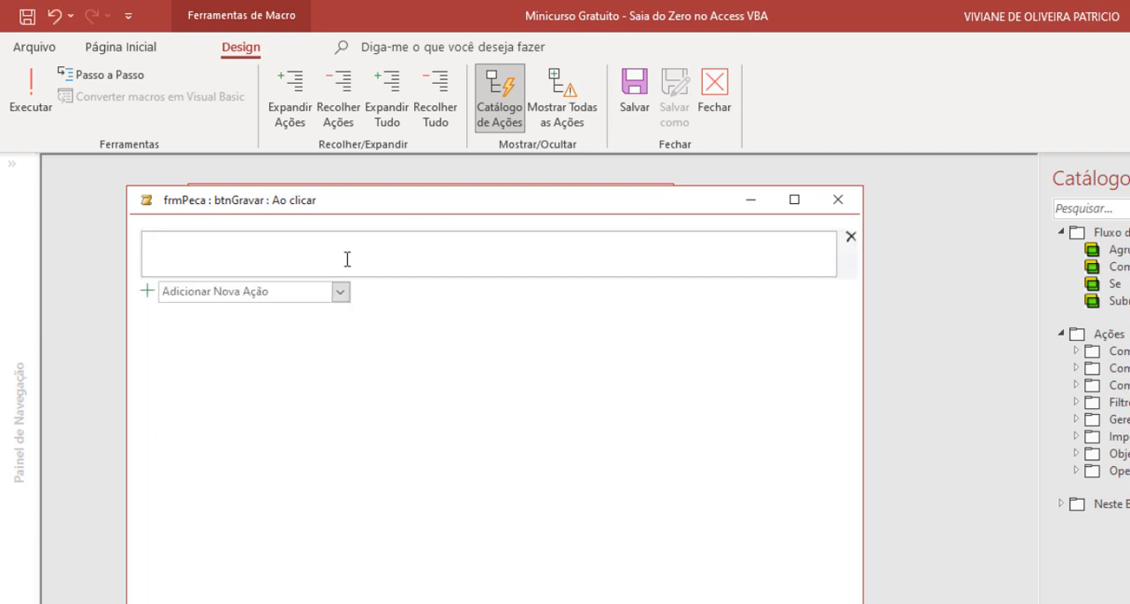
{"action": "type", "text": "Comando para incluir u"}
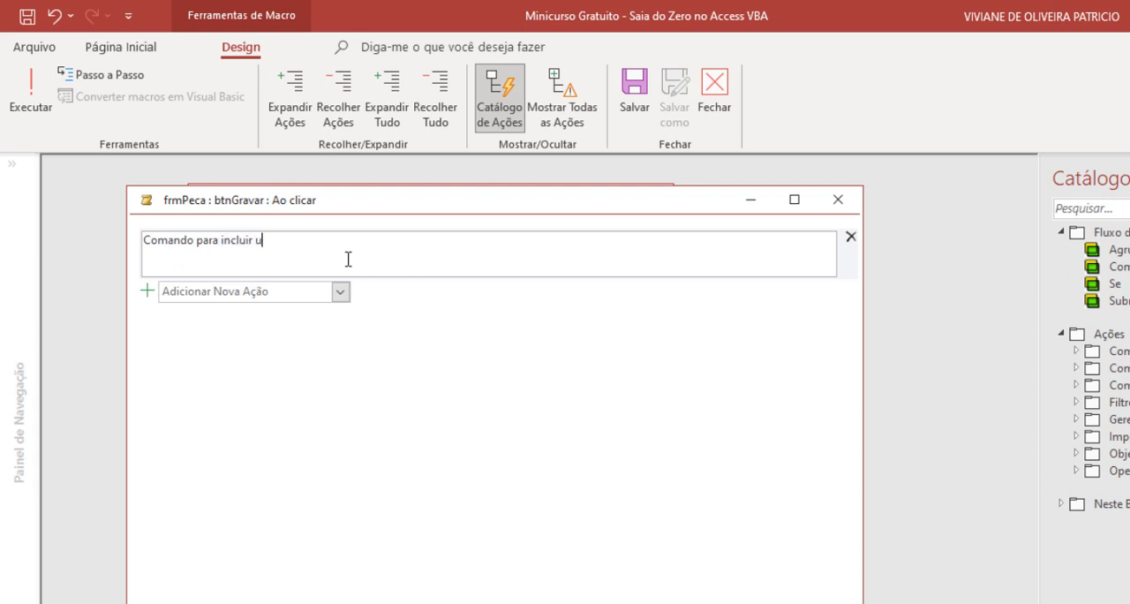
{"action": "type", "text": "m novo registro na Tabela peça"}
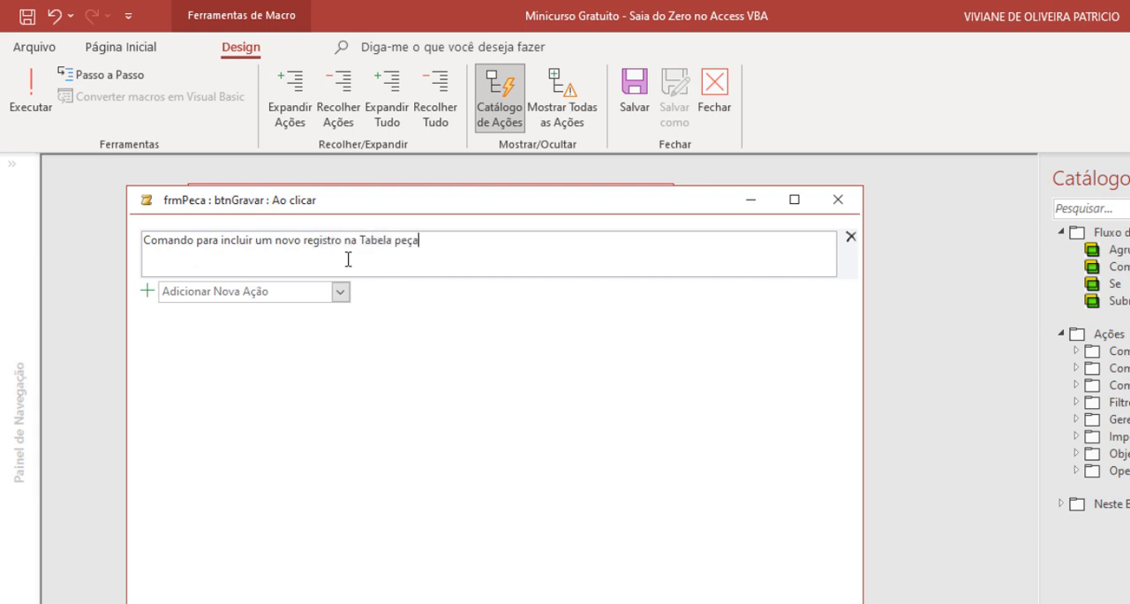
{"action": "left_click", "coordinate": [524, 394]}
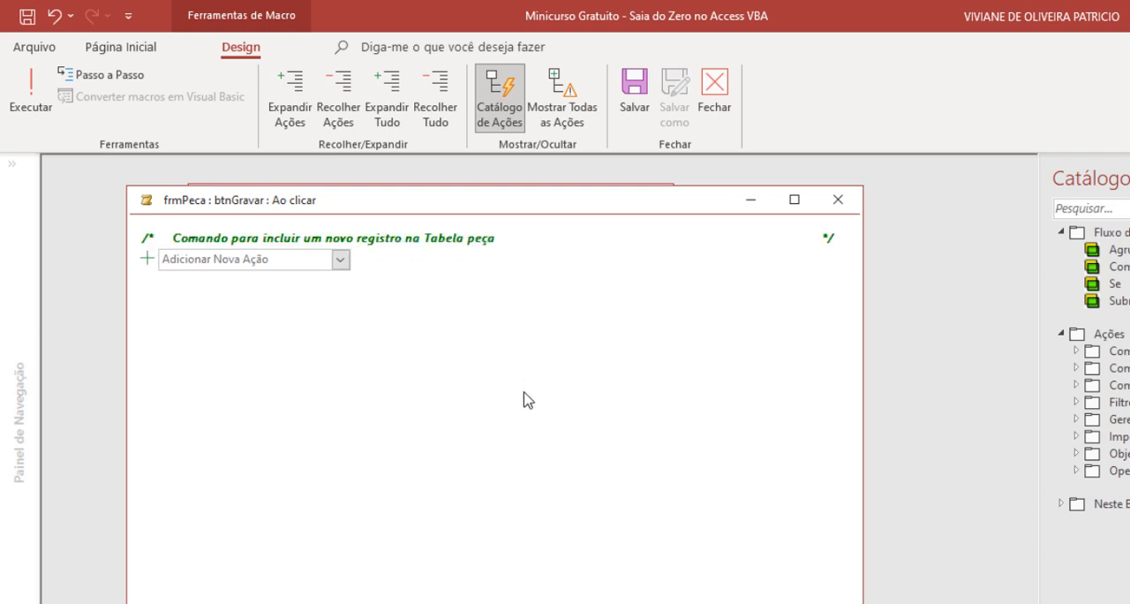
- Show all macro actions and add an IrParaRegistro action below the comment, removing the stray IrParaControle action
{"action": "left_click", "coordinate": [315, 260]}
{"action": "left_click", "coordinate": [561, 113]}
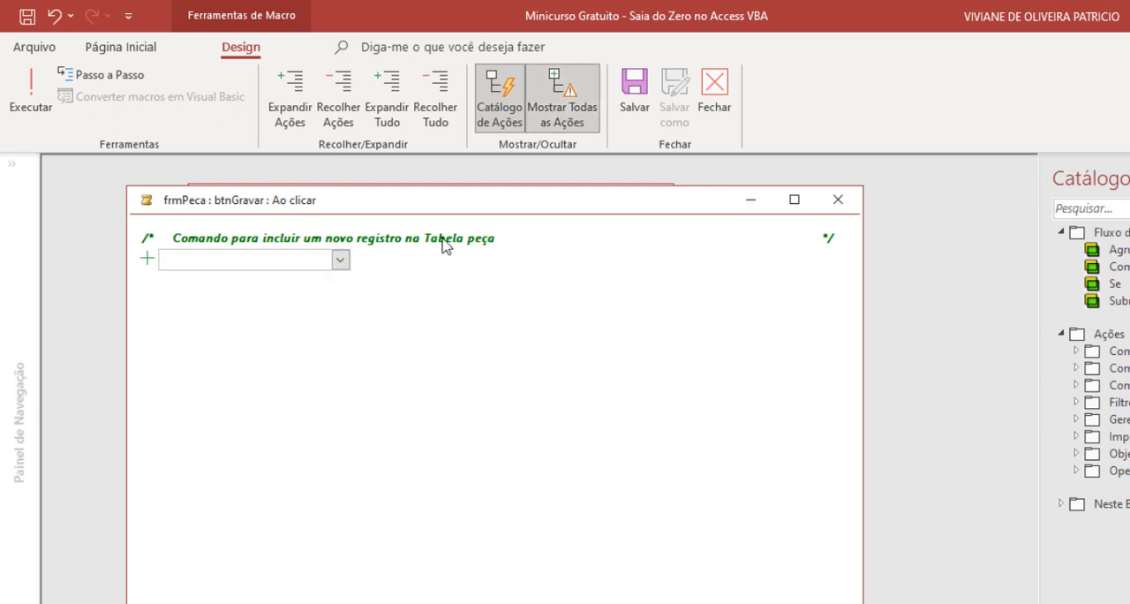
{"action": "left_click", "coordinate": [194, 258]}
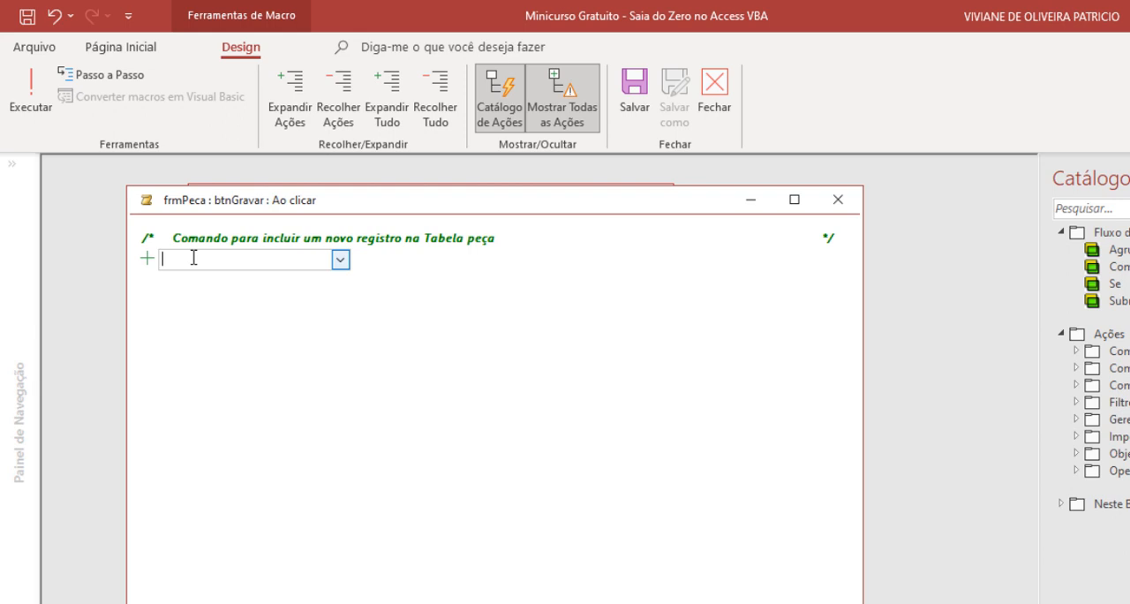
{"action": "type", "text": "IrParaControle"}
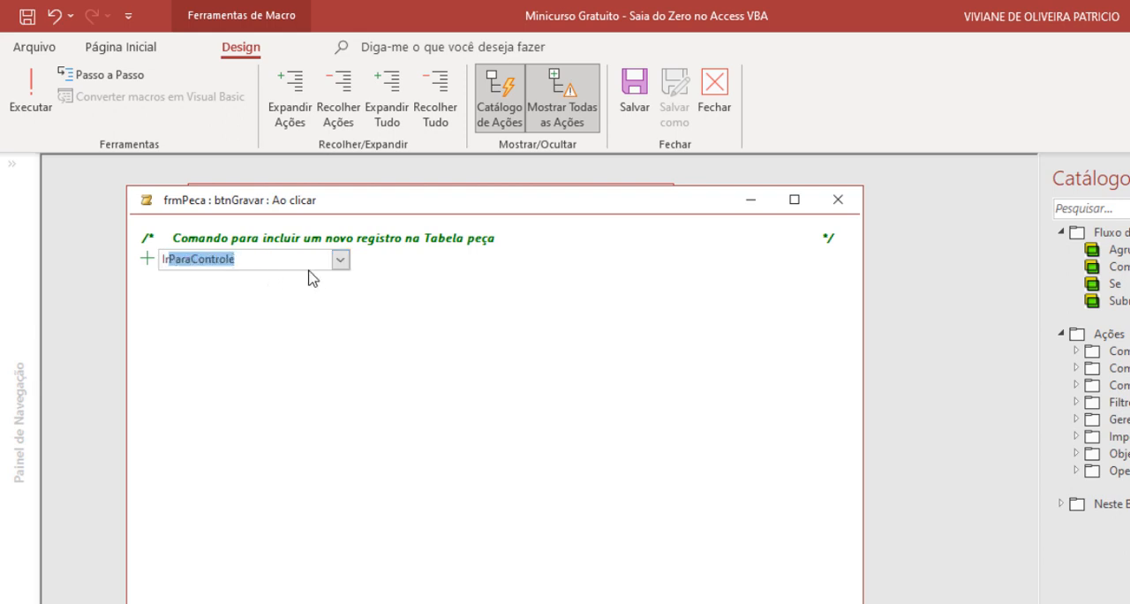
{"action": "left_click", "coordinate": [340, 259]}
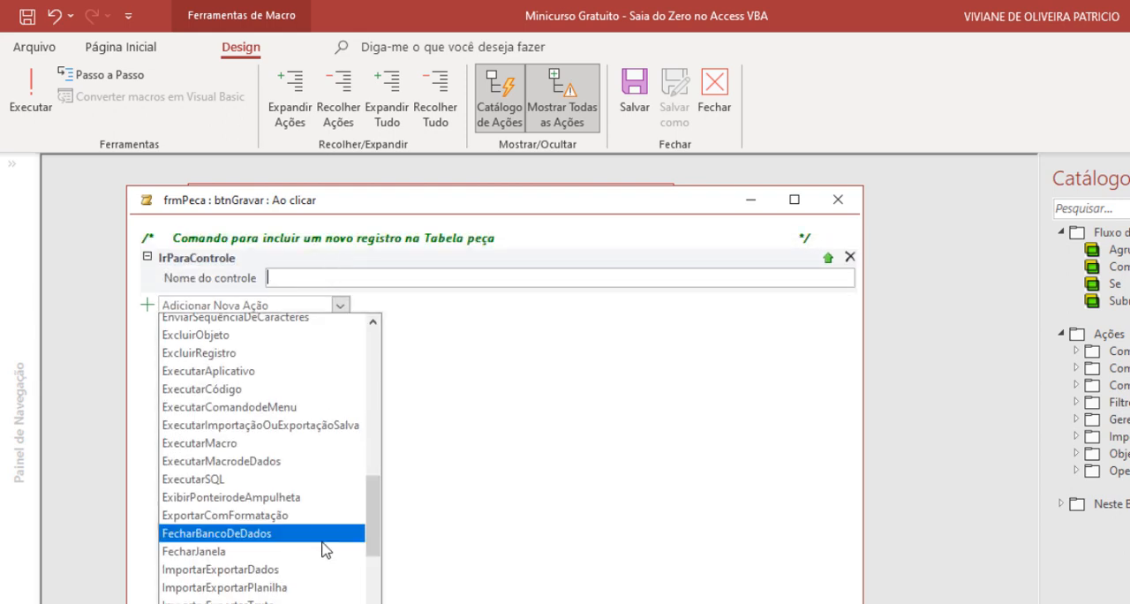
{"action": "scroll", "coordinate": [325, 548], "scroll_direction": "down", "scroll_amount": 2}
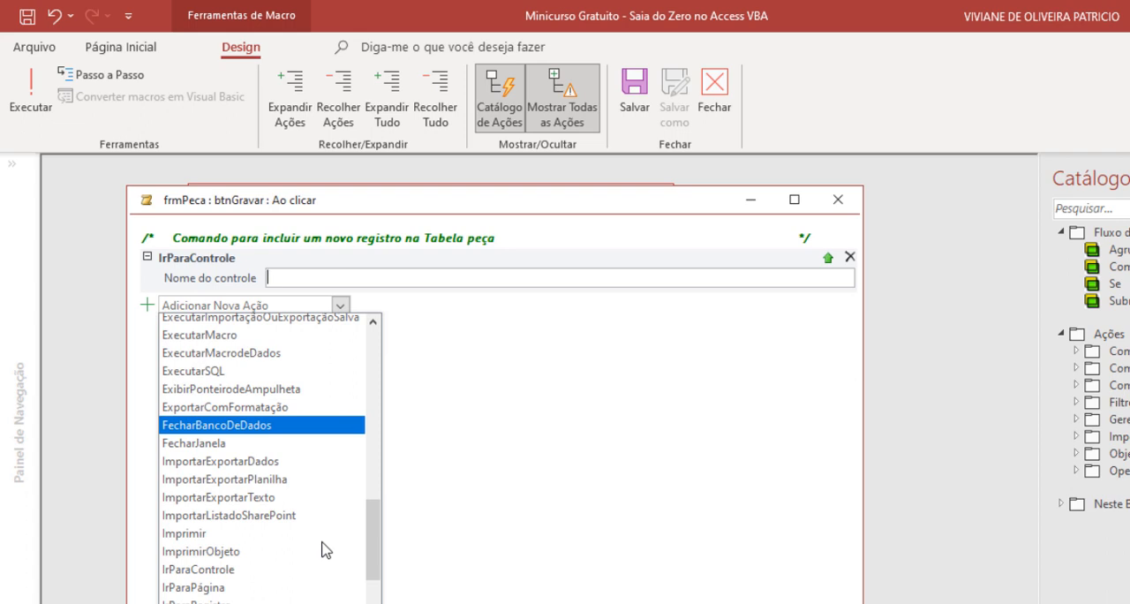
{"action": "scroll", "coordinate": [325, 548], "scroll_direction": "down", "scroll_amount": 1}
{"action": "left_click", "coordinate": [222, 591]}
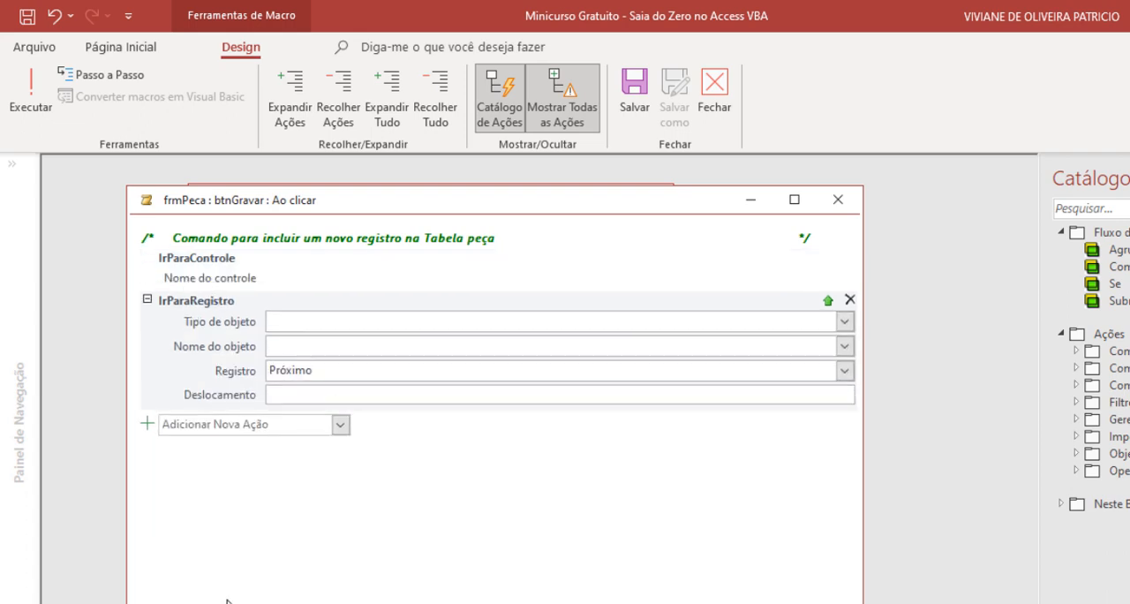
{"action": "left_click", "coordinate": [849, 258]}
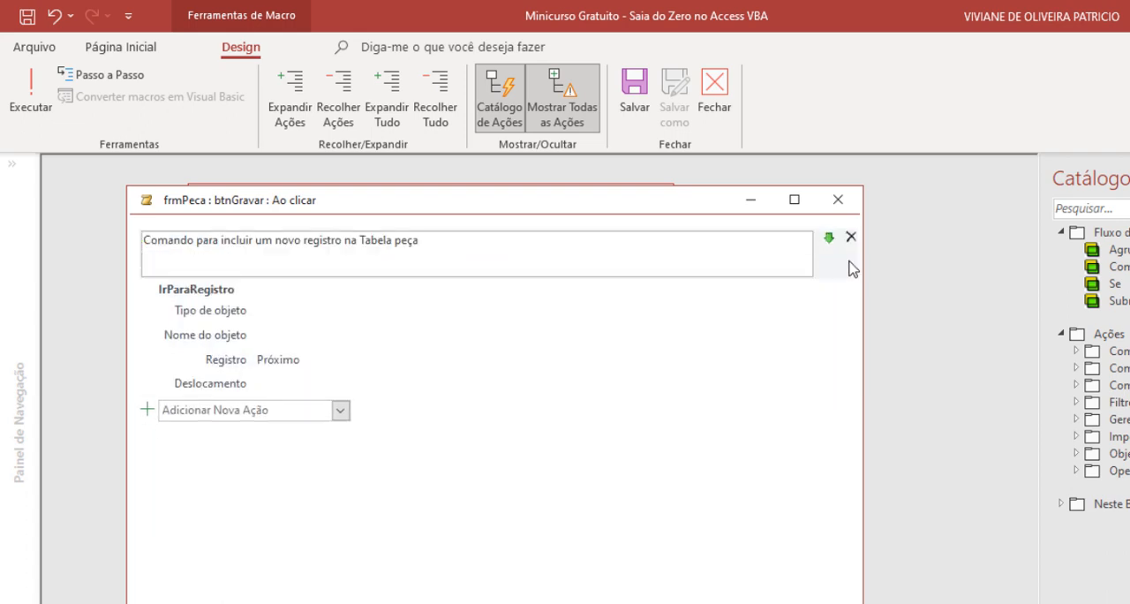
{"action": "left_click", "coordinate": [270, 320]}
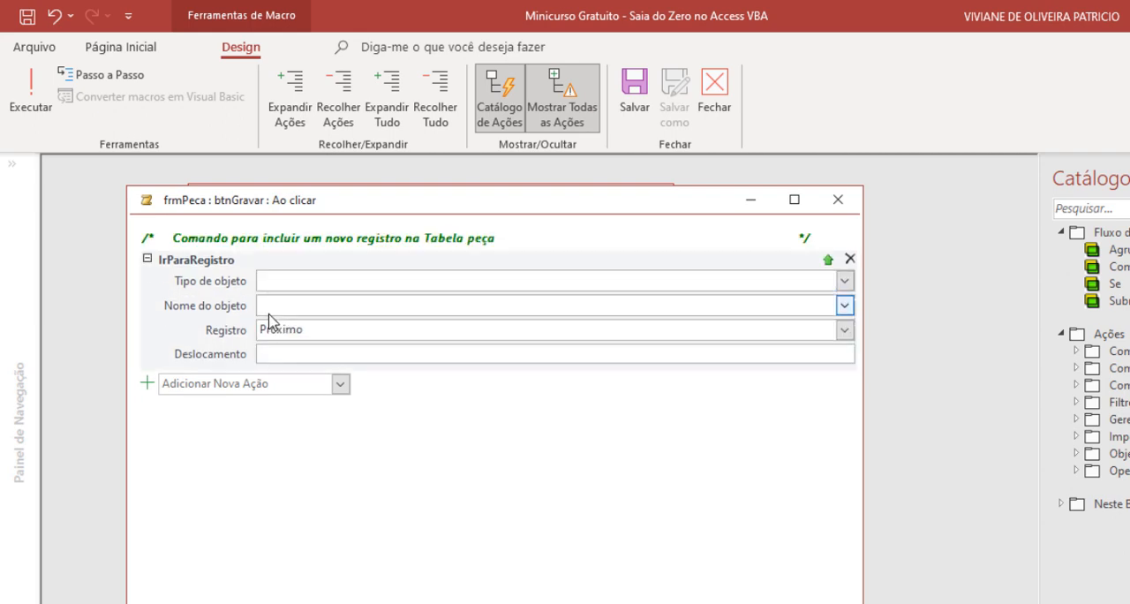
- Set the IrParaRegistro action's object type to Formulário, object name to frmPeca and record to Novo
{"action": "left_click", "coordinate": [335, 277]}
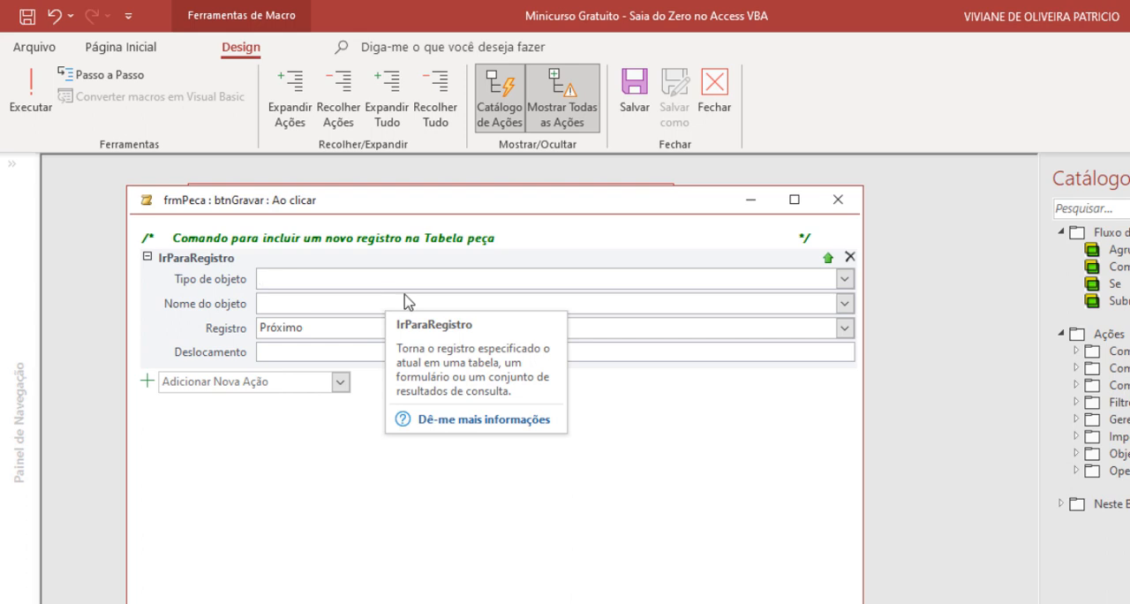
{"action": "left_click", "coordinate": [843, 279]}
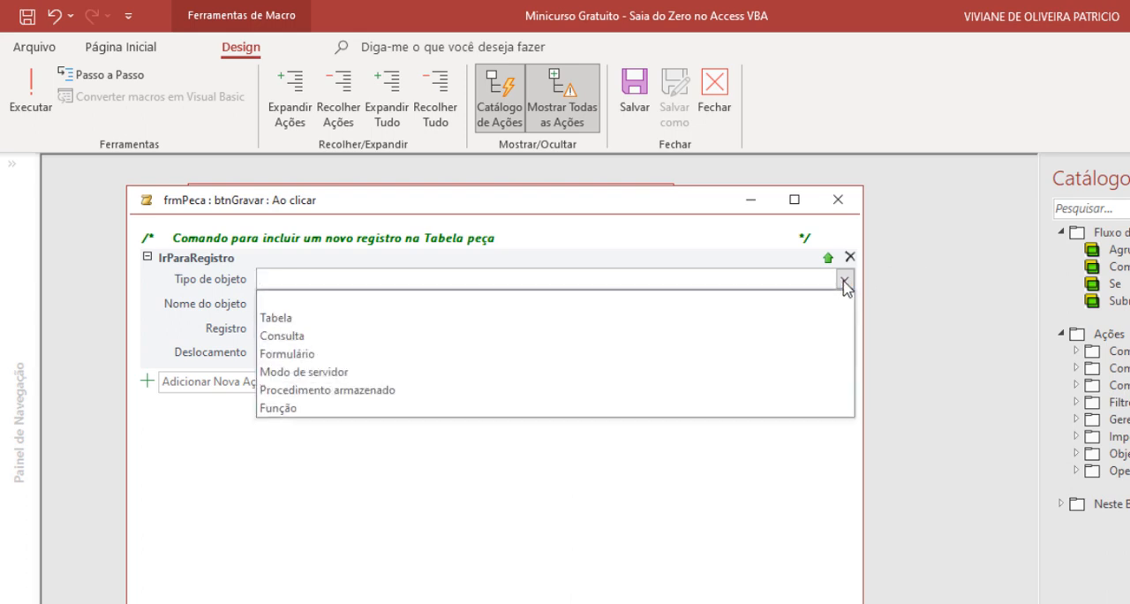
{"action": "left_click", "coordinate": [408, 354]}
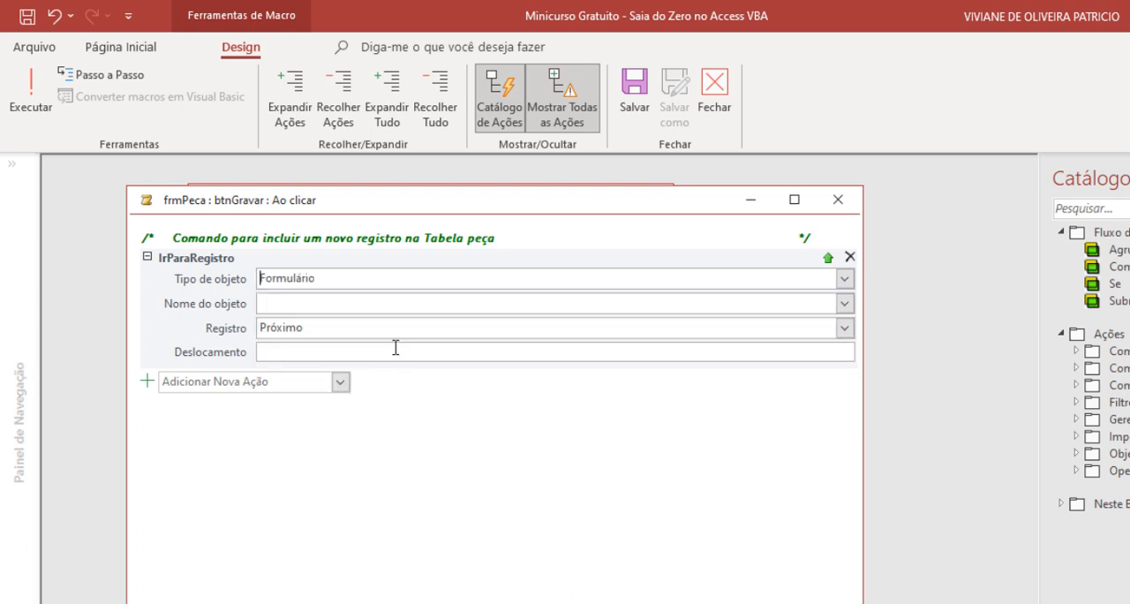
{"action": "left_click", "coordinate": [355, 308]}
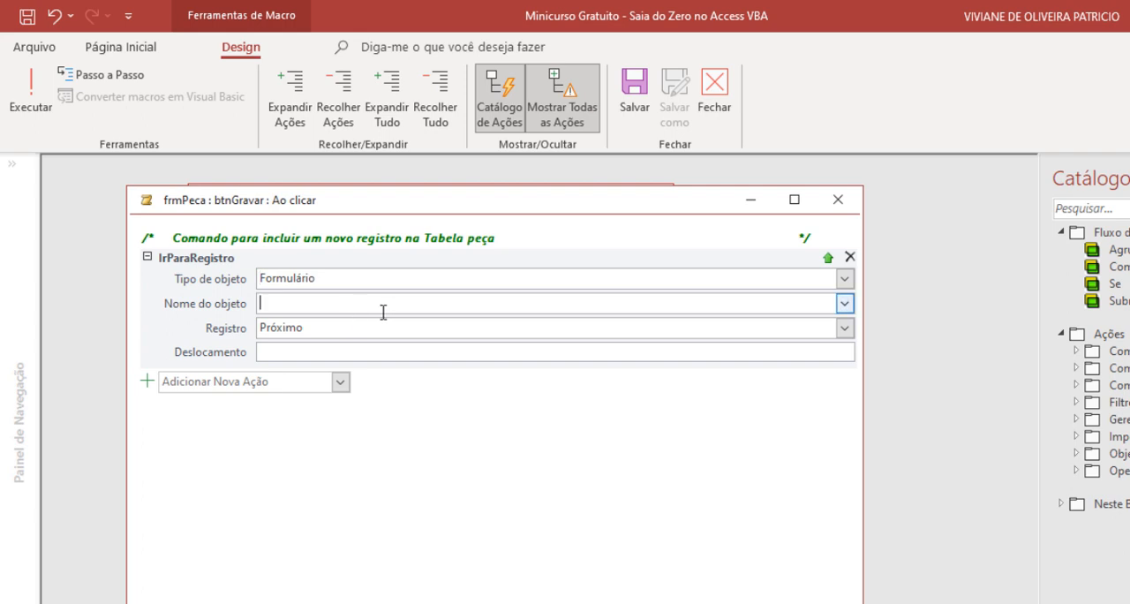
{"action": "left_click", "coordinate": [844, 303]}
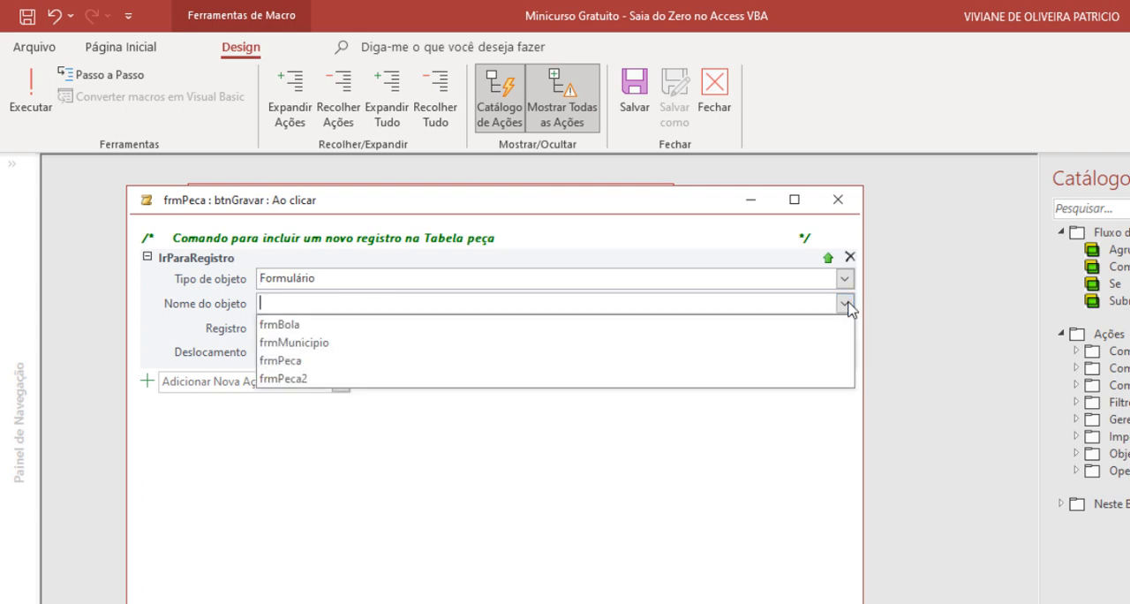
{"action": "left_click", "coordinate": [326, 360]}
{"action": "double_click", "coordinate": [321, 330]}
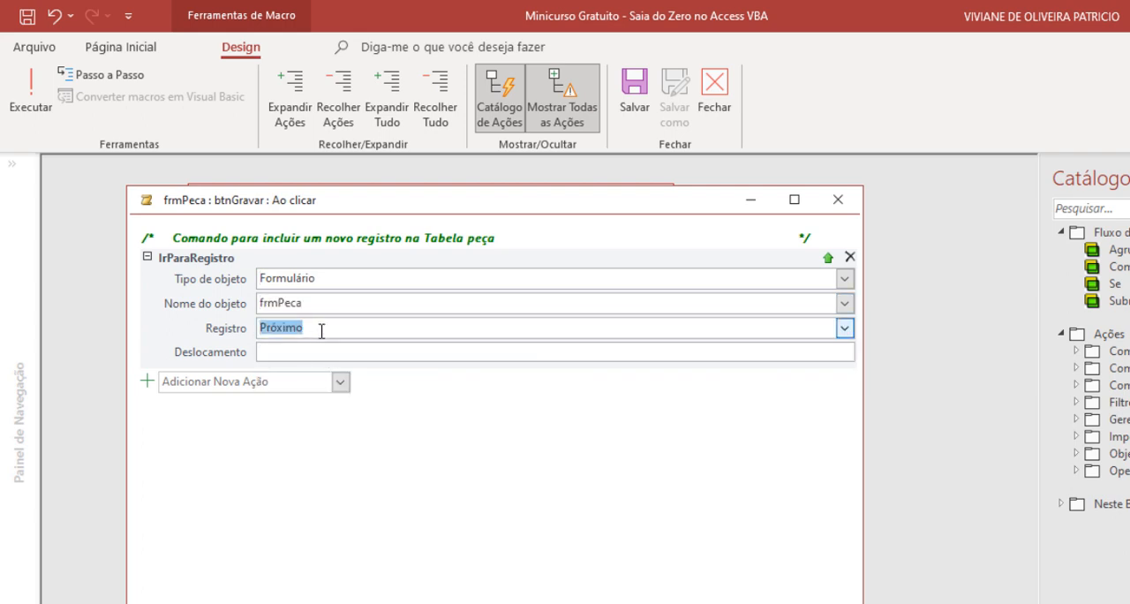
{"action": "left_click", "coordinate": [849, 335]}
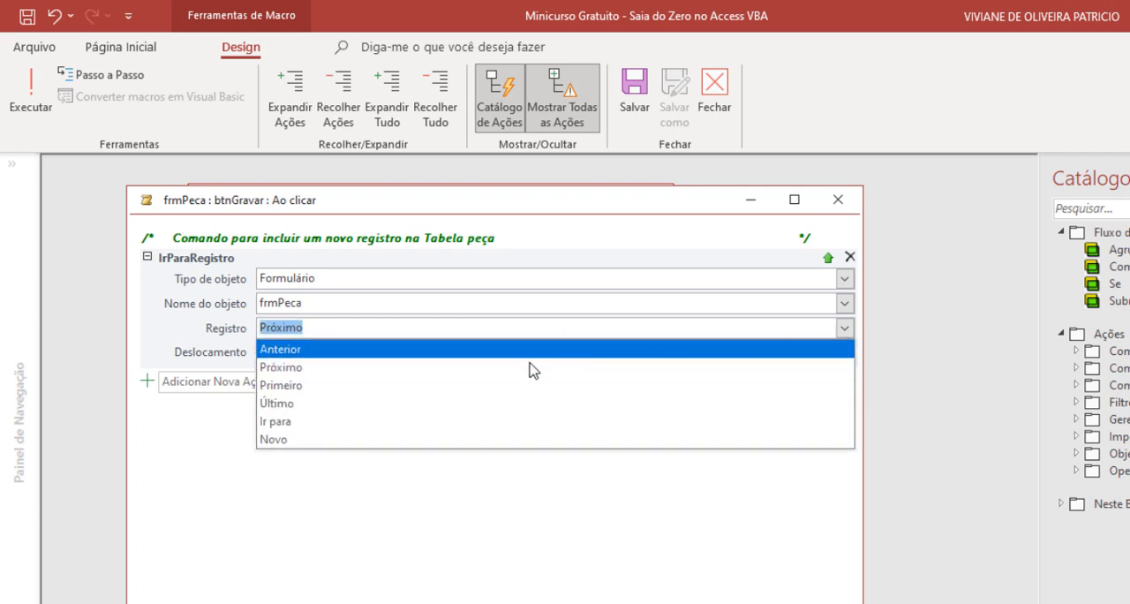
{"action": "left_click", "coordinate": [318, 441]}
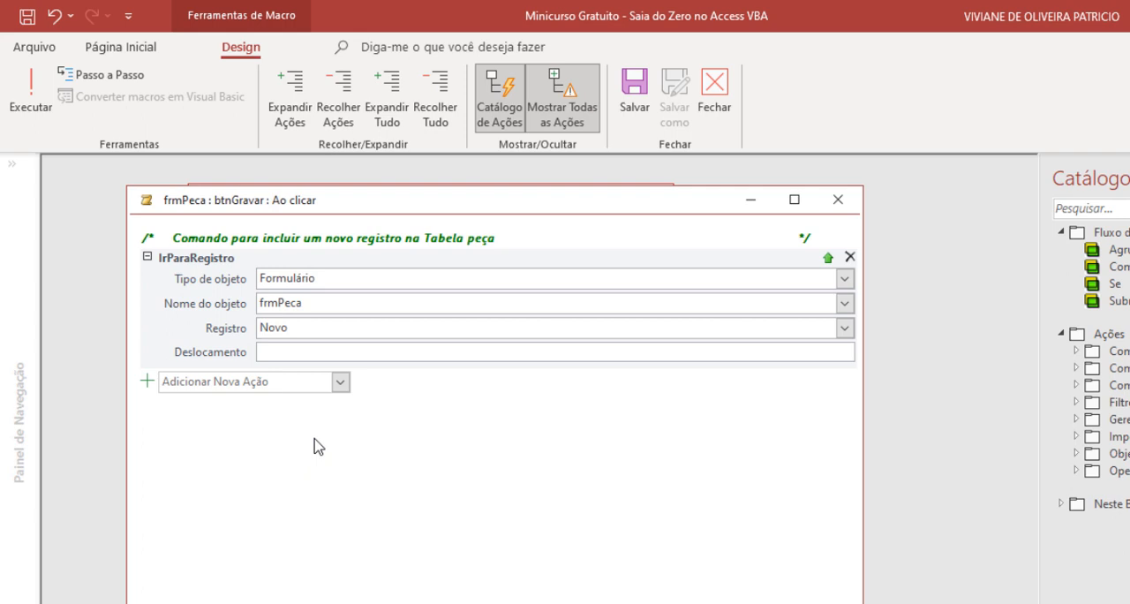
{"action": "left_click", "coordinate": [272, 351]}
- Save and close the Gravar macro, then save frmPeca and switch it to form view
{"action": "left_click", "coordinate": [635, 92]}
{"action": "left_click", "coordinate": [715, 97]}
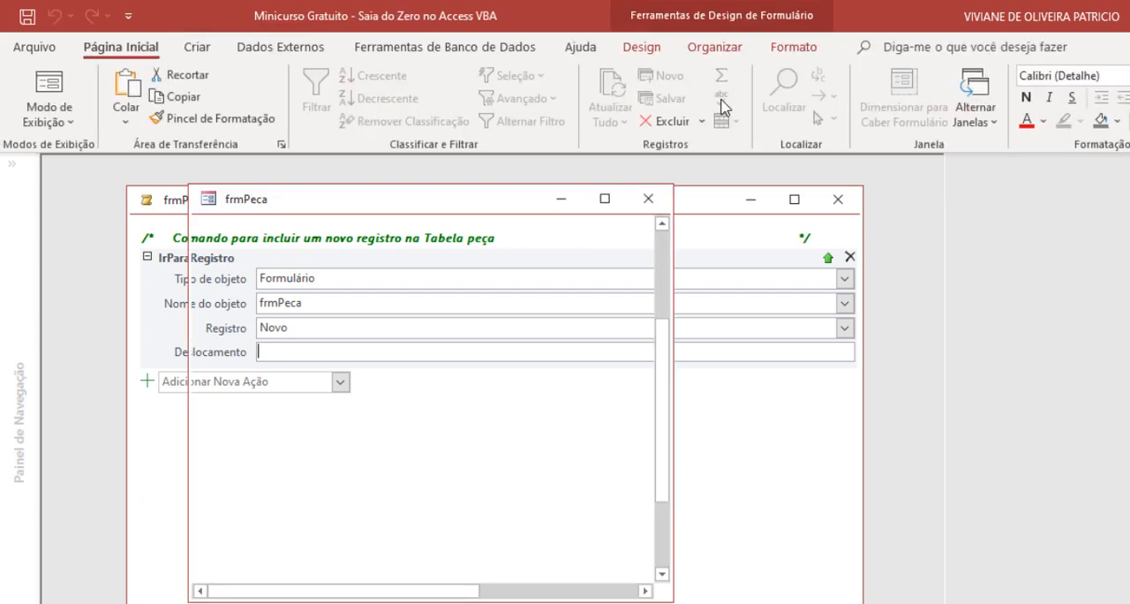
{"action": "left_click_drag", "start_coordinate": [607, 212], "coordinate": [569, 186]}
{"action": "right_click", "coordinate": [569, 181]}
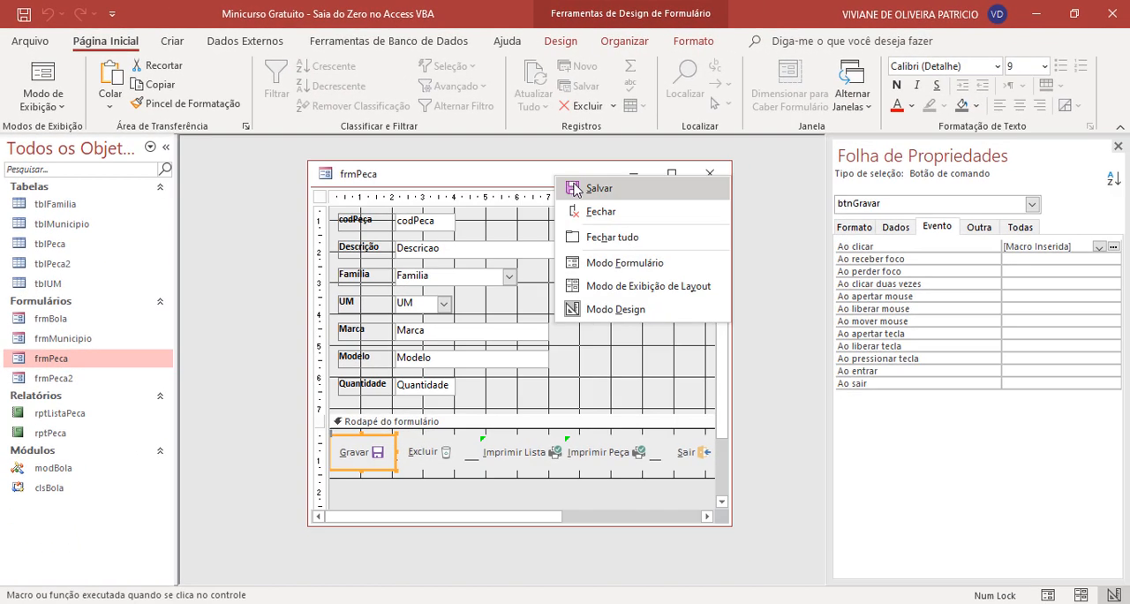
{"action": "left_click", "coordinate": [590, 193]}
{"action": "right_click", "coordinate": [589, 183]}
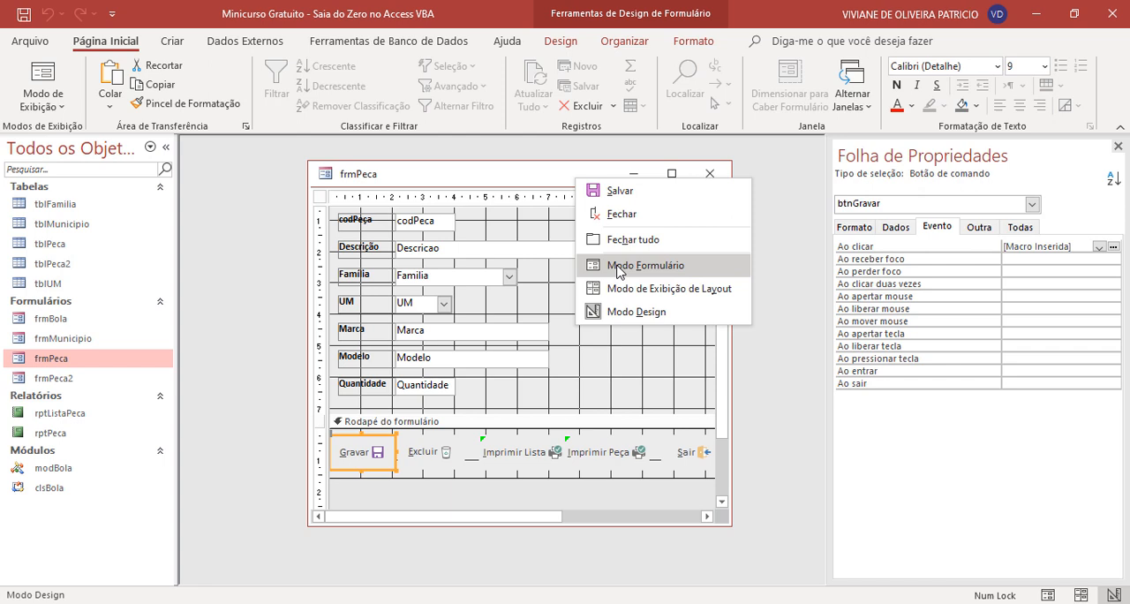
{"action": "left_click", "coordinate": [618, 269]}
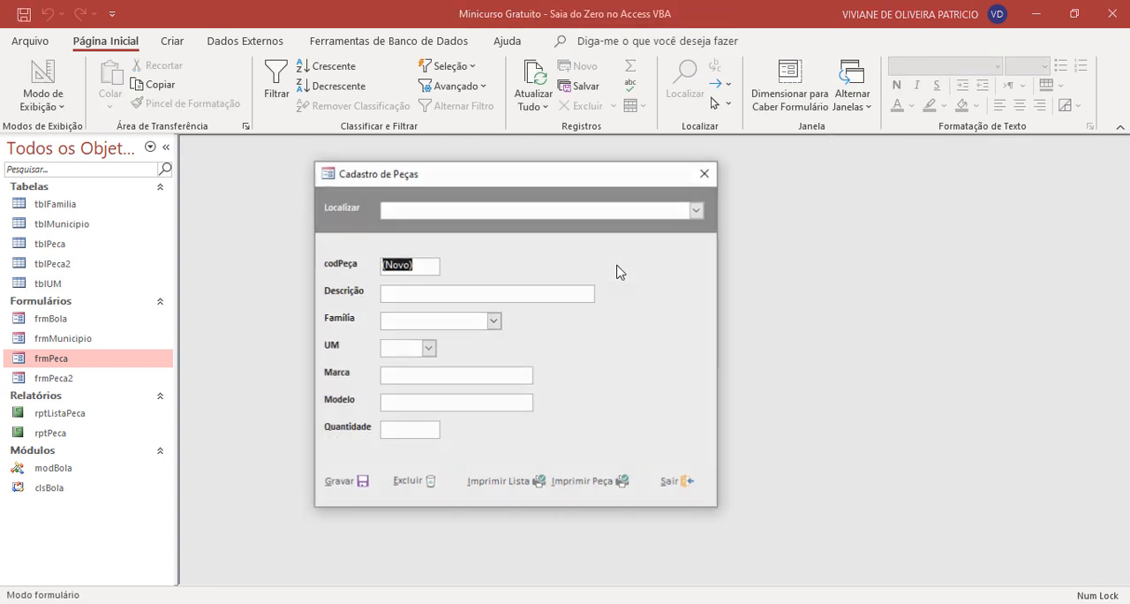
- Enter "MANGUEIRA PVC 2"" as the new part's Descrição in the Cadastro de Peças form
{"action": "left_click_drag", "start_coordinate": [524, 182], "coordinate": [595, 187]}
{"action": "left_click", "coordinate": [484, 294]}
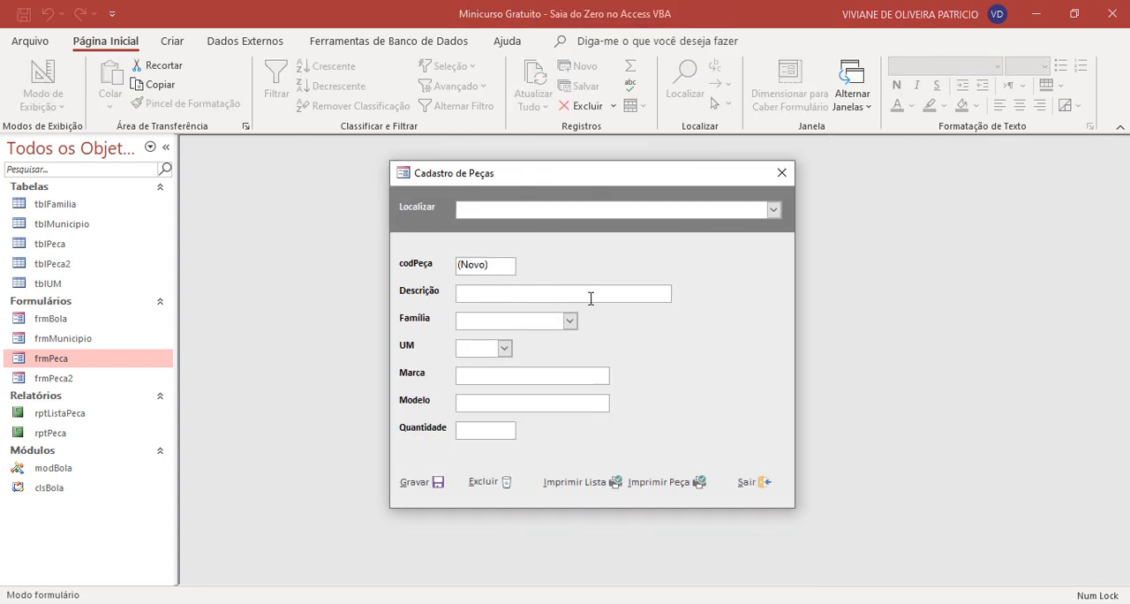
{"action": "key", "text": "Caps_Lock"}
{"action": "type", "text": "MANGUEIRA"}
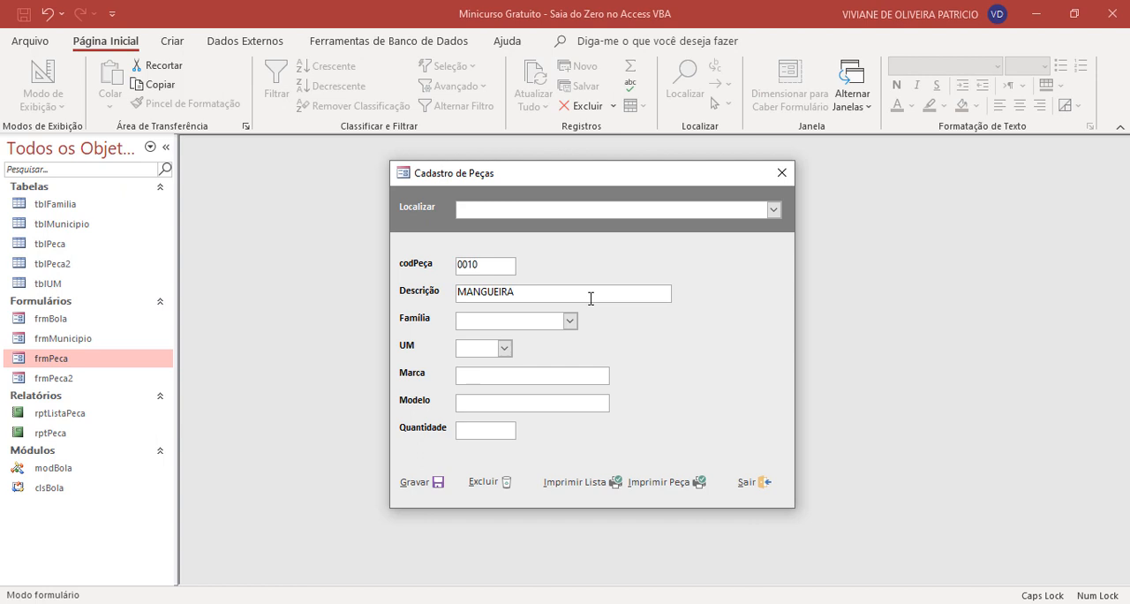
{"action": "type", "text": "PVC 2"}
- Set the new part's Família to Hidráulica and its UM to m
{"action": "left_click", "coordinate": [570, 321]}
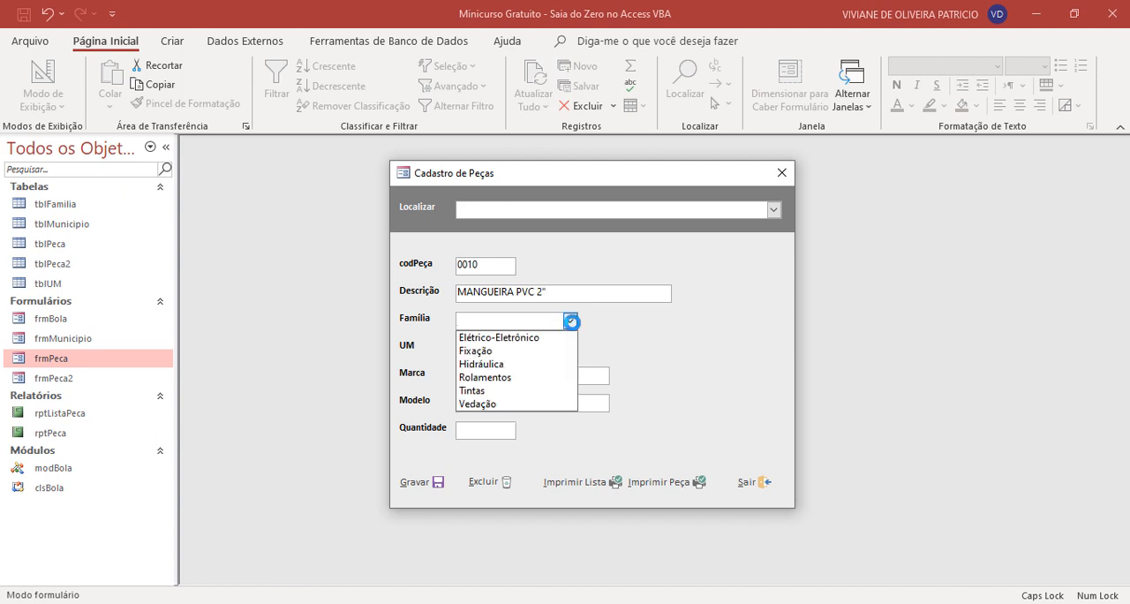
{"action": "left_click", "coordinate": [526, 364]}
{"action": "left_click", "coordinate": [501, 348]}
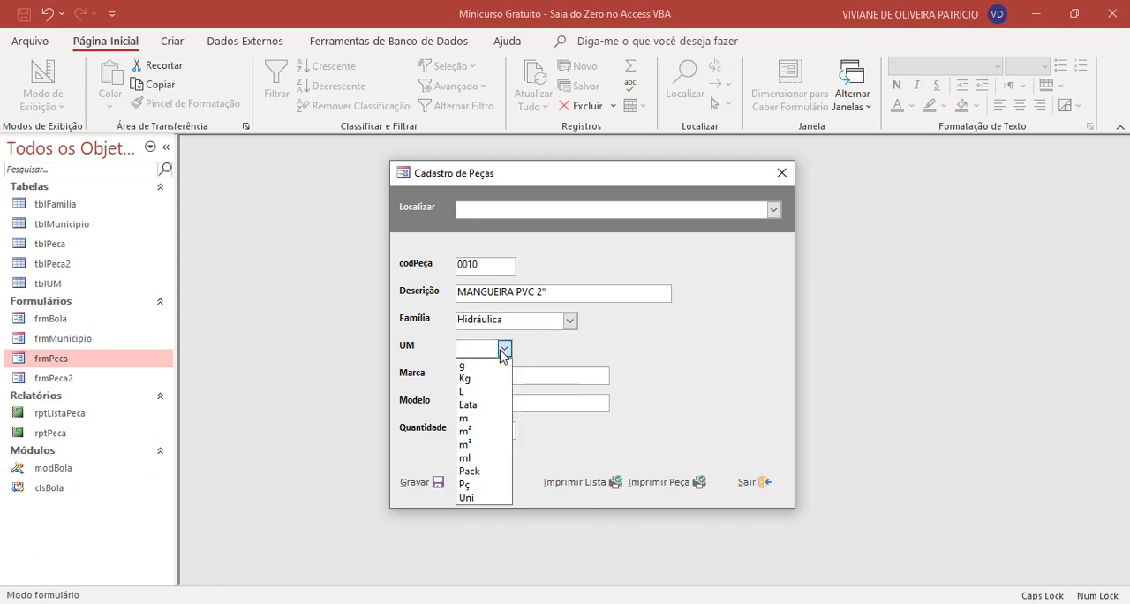
{"action": "left_click", "coordinate": [473, 418]}
- Enter SPIRAFLEX as Marca and 50 as Quantidade, and record the part with the form's Gravar command
{"action": "left_click", "coordinate": [487, 378]}
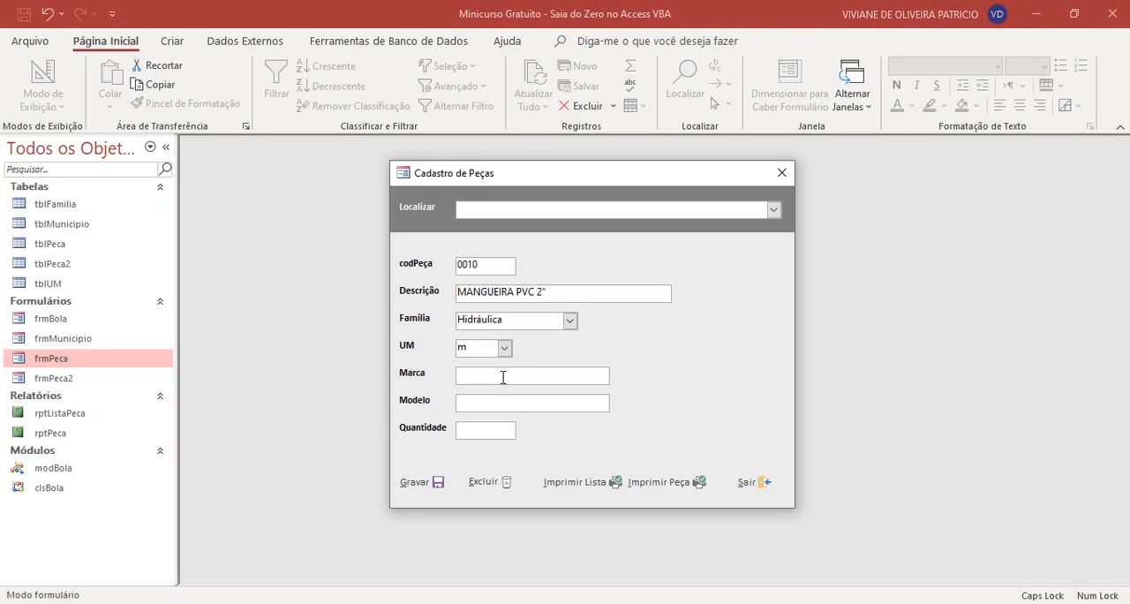
{"action": "key", "text": "Caps_Lock"}
{"action": "key", "text": "Caps_Lock"}
{"action": "type", "text": "SPIRAFLEX"}
{"action": "left_click", "coordinate": [479, 404]}
{"action": "type", "text": "50"}
{"action": "left_click", "coordinate": [431, 488]}
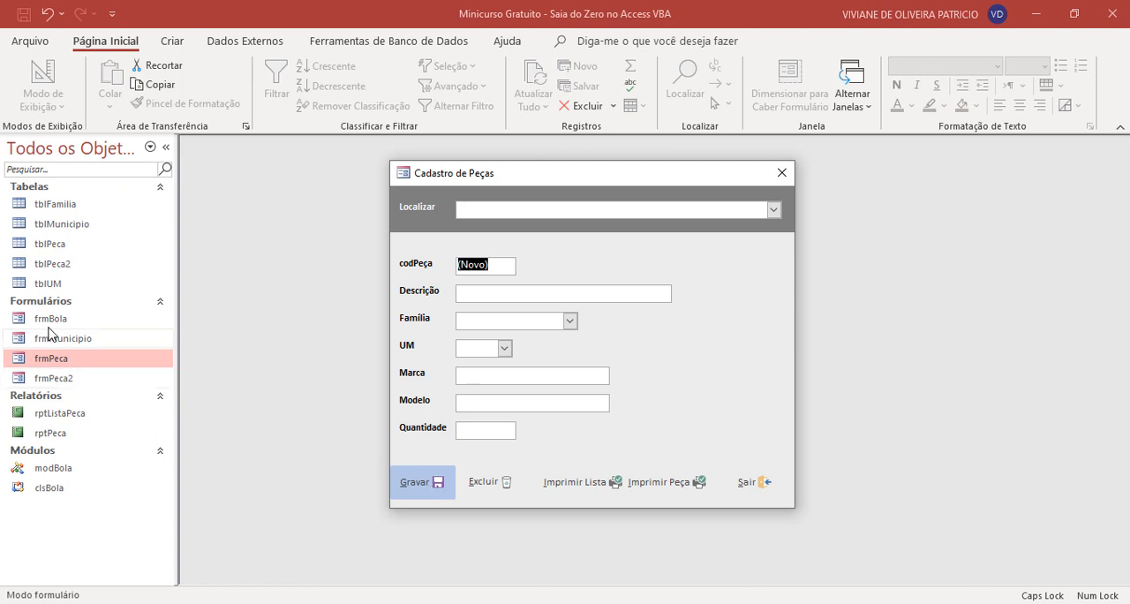
- Check the newly recorded part in the tblPeca table, moving the form aside, and close the table
{"action": "double_click", "coordinate": [67, 244]}
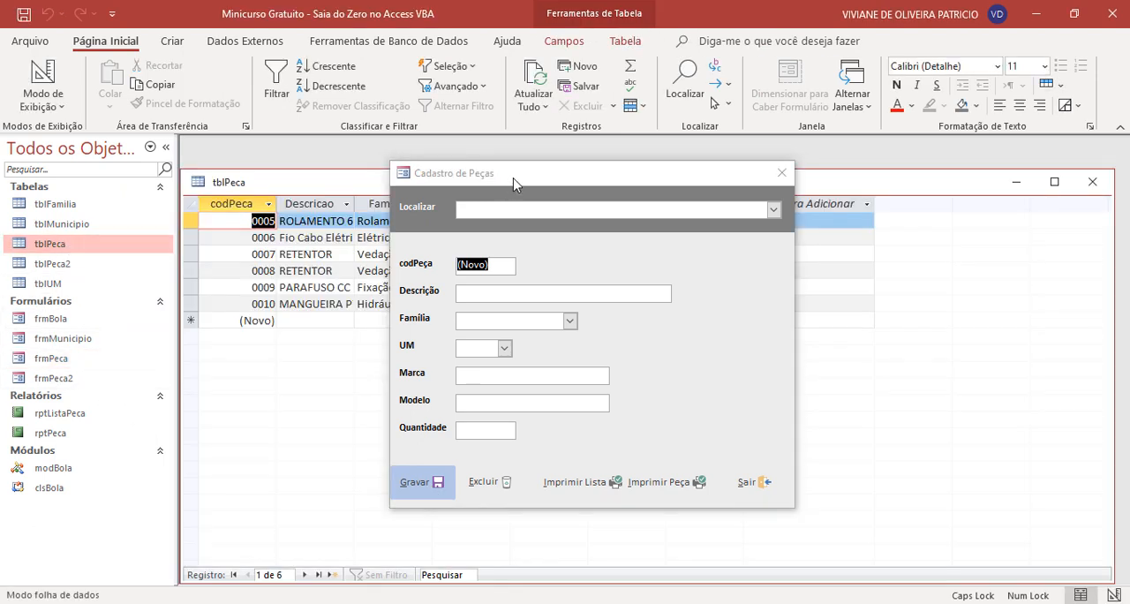
{"action": "left_click_drag", "start_coordinate": [515, 177], "coordinate": [915, 298]}
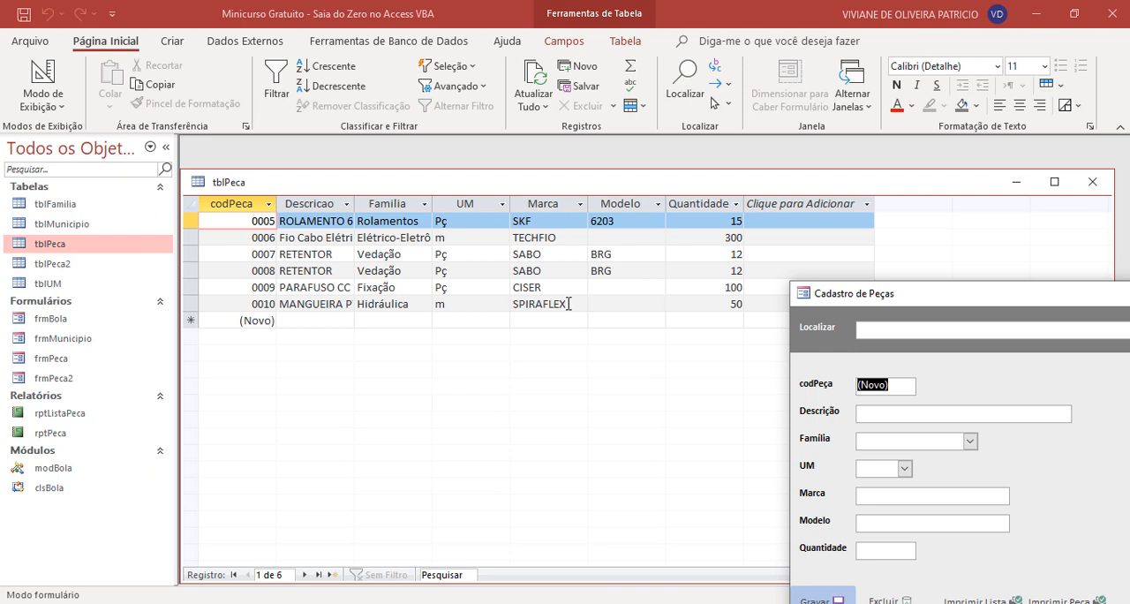
{"action": "left_click_drag", "start_coordinate": [818, 299], "coordinate": [483, 252]}
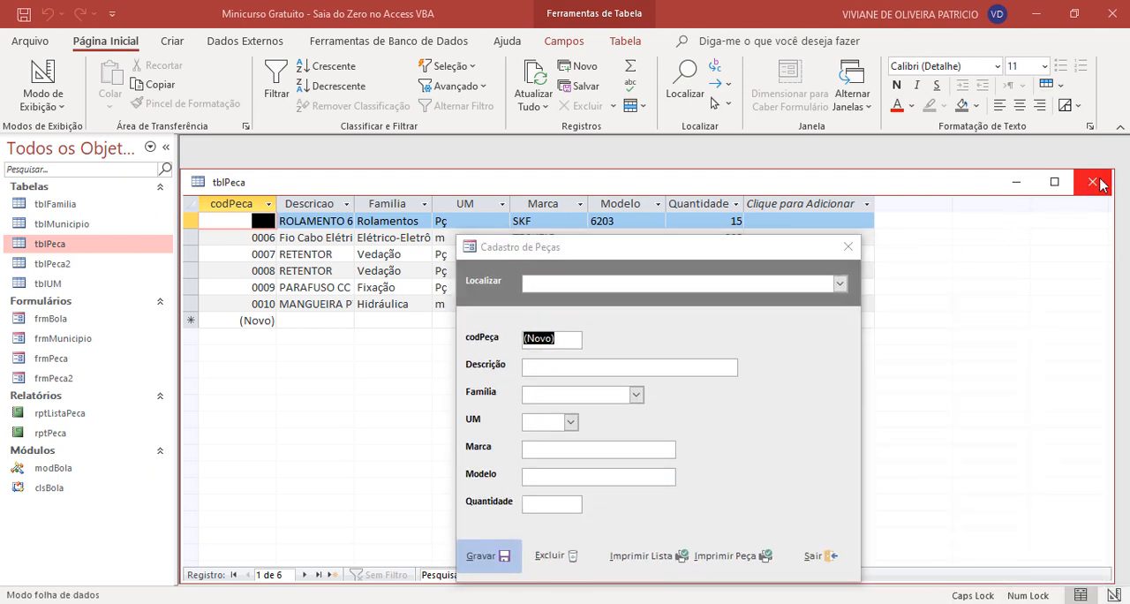
{"action": "left_click", "coordinate": [1092, 181]}
{"action": "left_click_drag", "start_coordinate": [605, 253], "coordinate": [553, 207]}
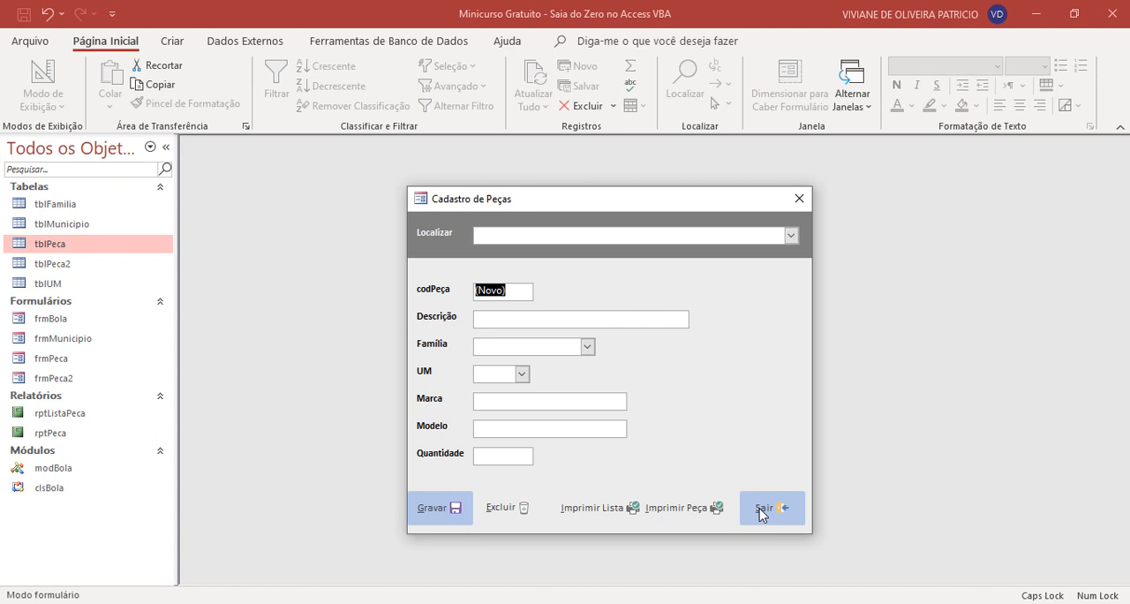
- Return frmPeca to design view and reopen the embedded macro of the Gravar button's Ao clicar event
{"action": "left_click", "coordinate": [513, 321]}
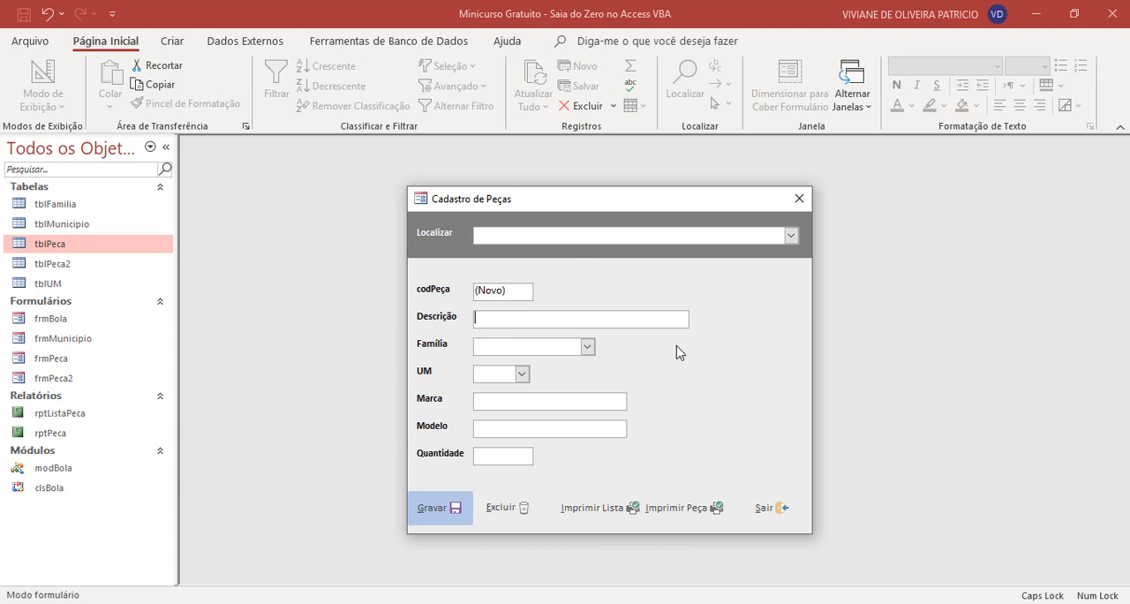
{"action": "right_click", "coordinate": [651, 199]}
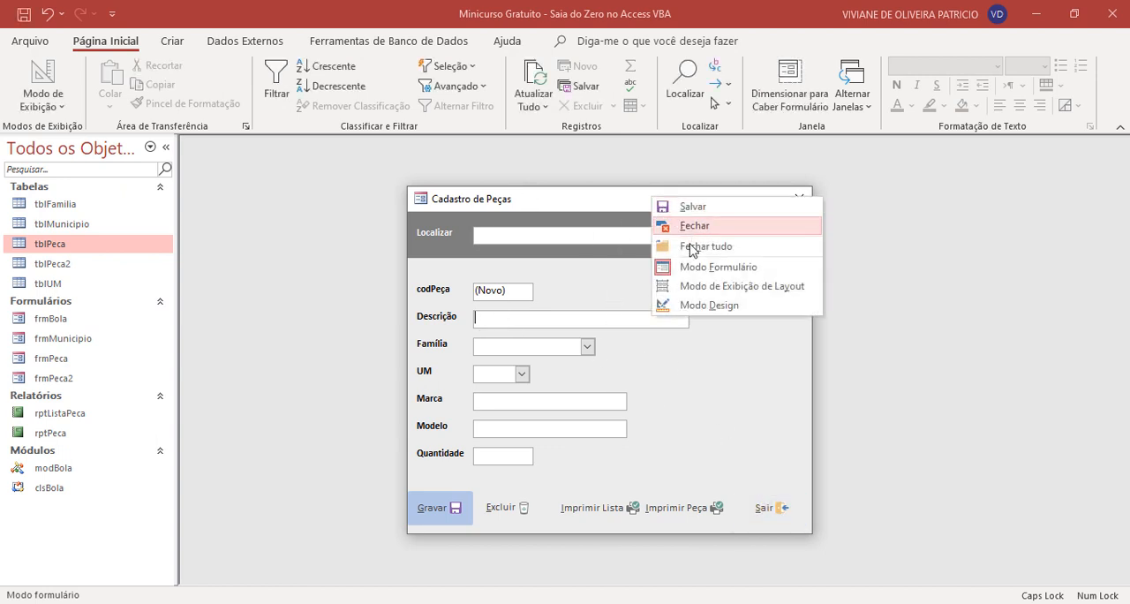
{"action": "left_click", "coordinate": [693, 305]}
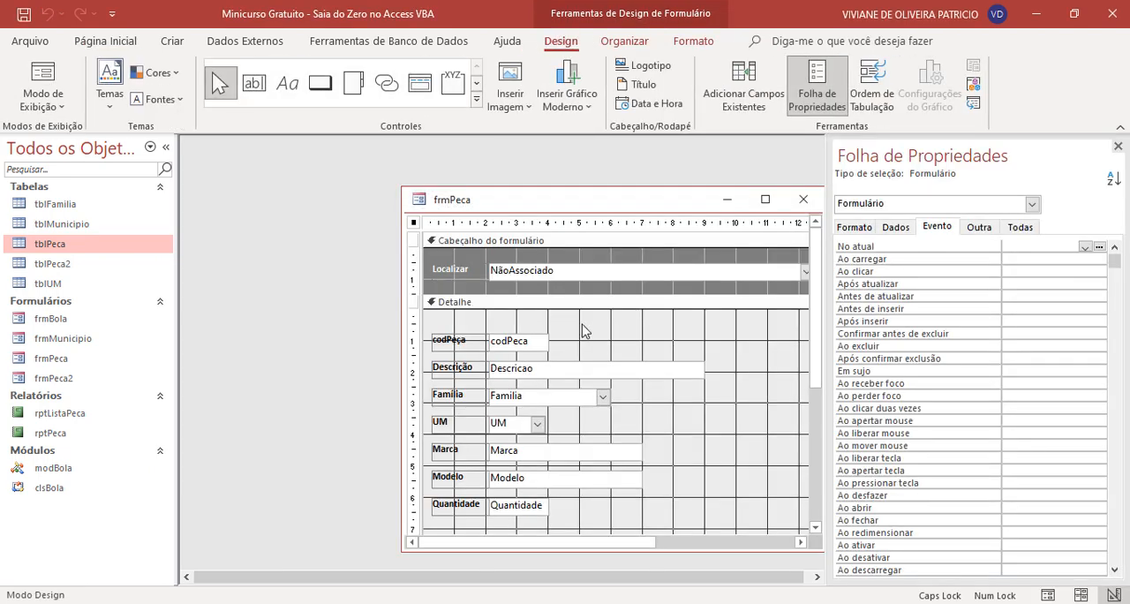
{"action": "left_click", "coordinate": [465, 477]}
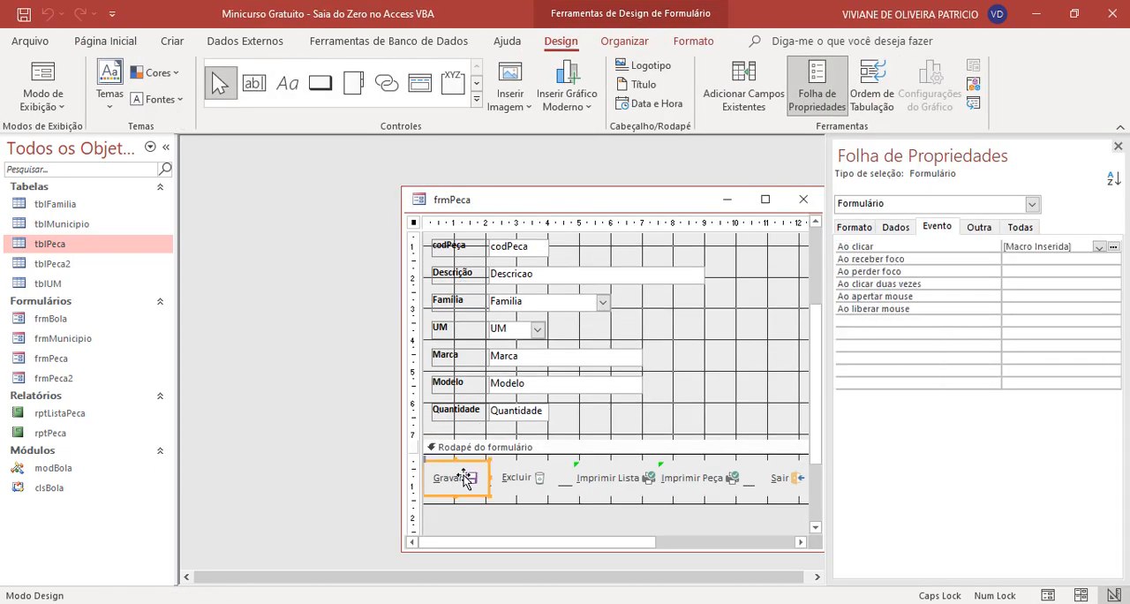
{"action": "left_click", "coordinate": [1113, 247]}
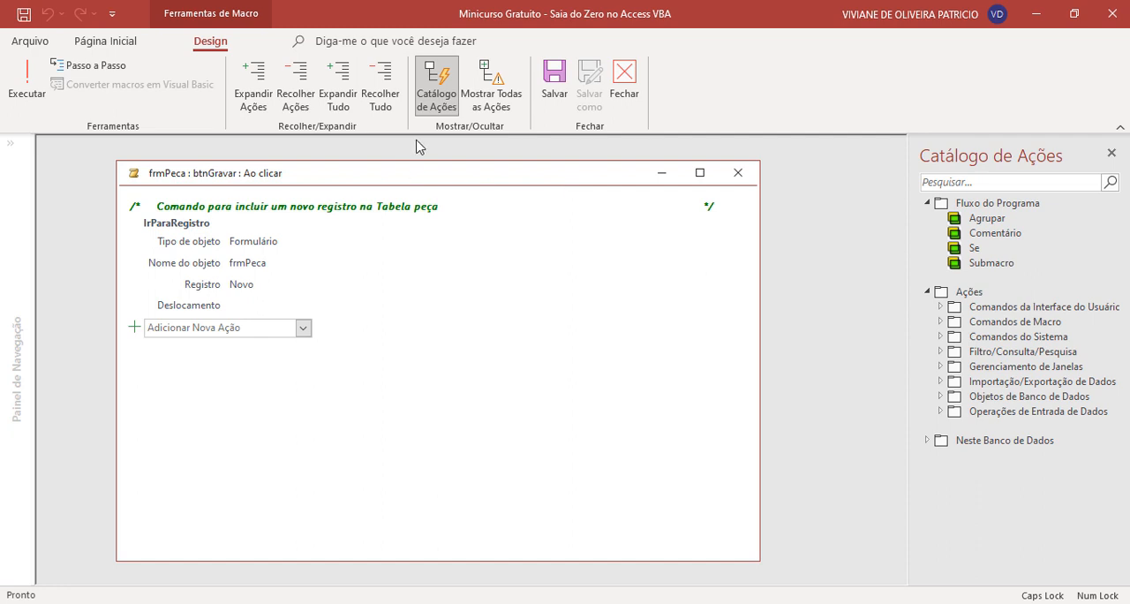
- Show all macro actions and add a Se block above the comment in the btnGravar macro
{"action": "left_click", "coordinate": [492, 95]}
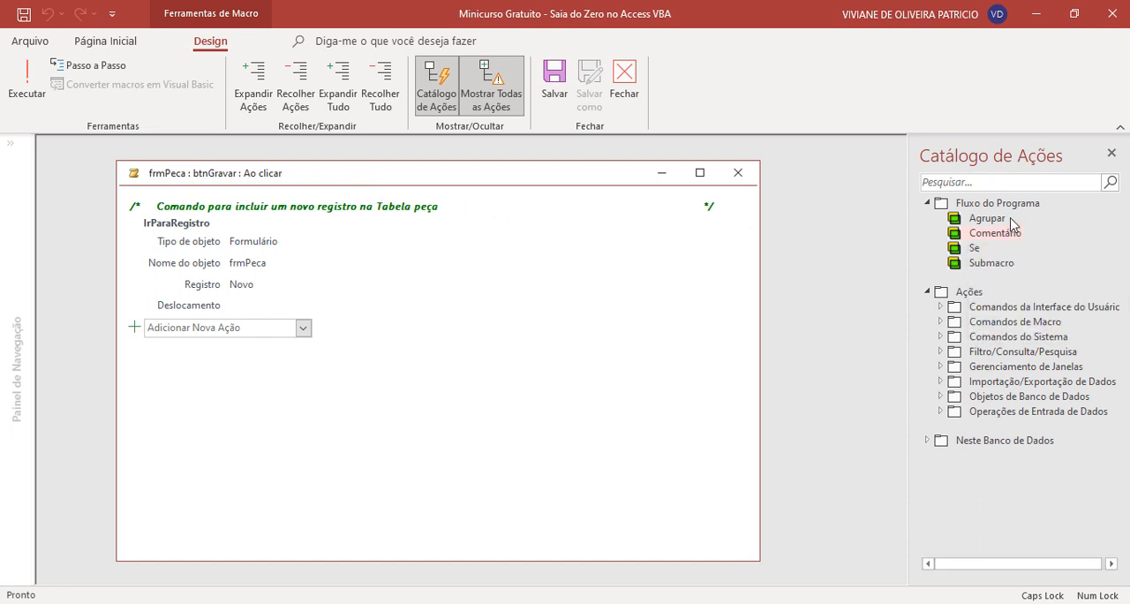
{"action": "left_click", "coordinate": [976, 252]}
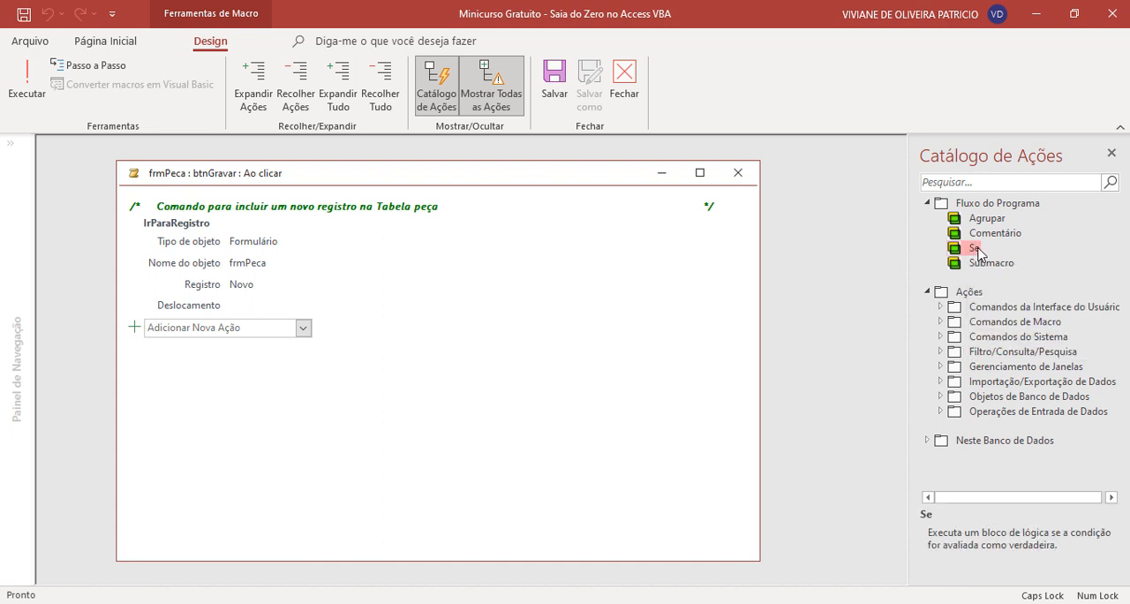
{"action": "mouse_move", "coordinate": [976, 252]}
{"action": "left_mouse_down"}
{"action": "mouse_move", "coordinate": [741, 231]}
{"action": "mouse_move", "coordinate": [658, 208]}
{"action": "mouse_move", "coordinate": [596, 210]}
{"action": "mouse_move", "coordinate": [587, 226]}
{"action": "mouse_move", "coordinate": [590, 206]}
{"action": "mouse_move", "coordinate": [591, 228]}
{"action": "mouse_move", "coordinate": [589, 205]}
{"action": "mouse_move", "coordinate": [552, 340]}
{"action": "mouse_move", "coordinate": [549, 205]}
{"action": "left_mouse_up"}
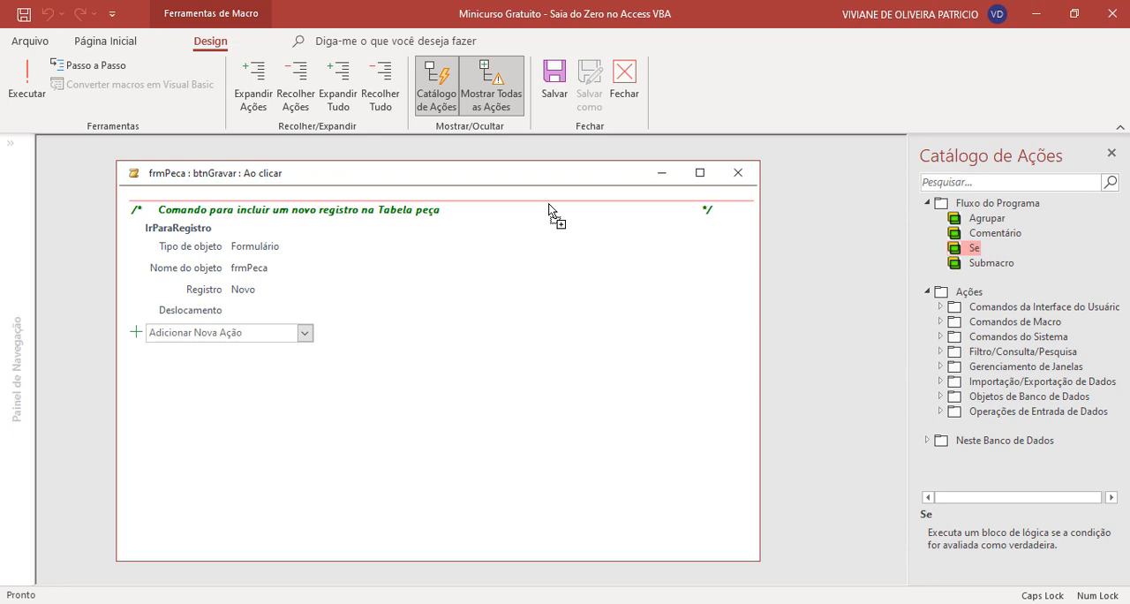
{"action": "left_click_drag", "start_coordinate": [548, 205], "coordinate": [549, 208]}
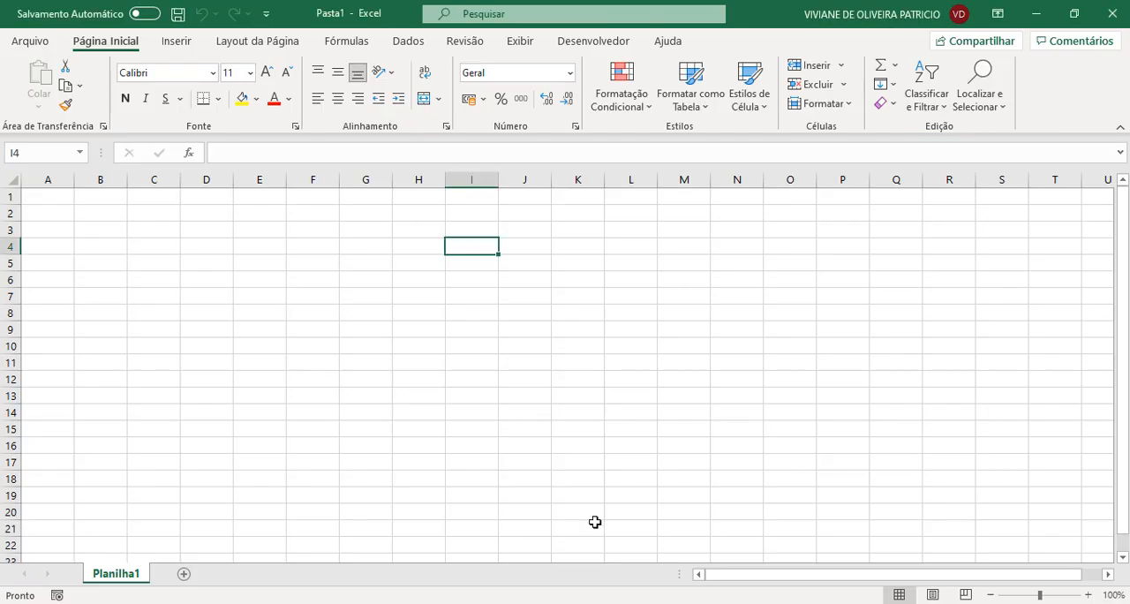
- Switch to the blank Excel workbook and enter 3 in J4 and 5 in J5
{"action": "left_click", "coordinate": [534, 245]}
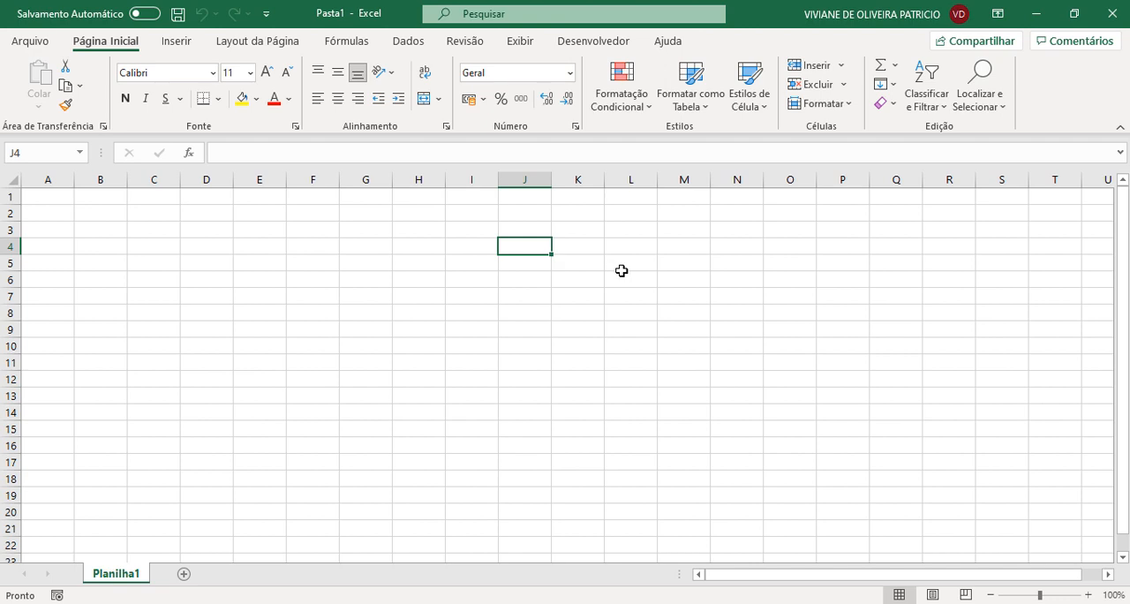
{"action": "type", "text": "3"}
{"action": "key", "text": "Return"}
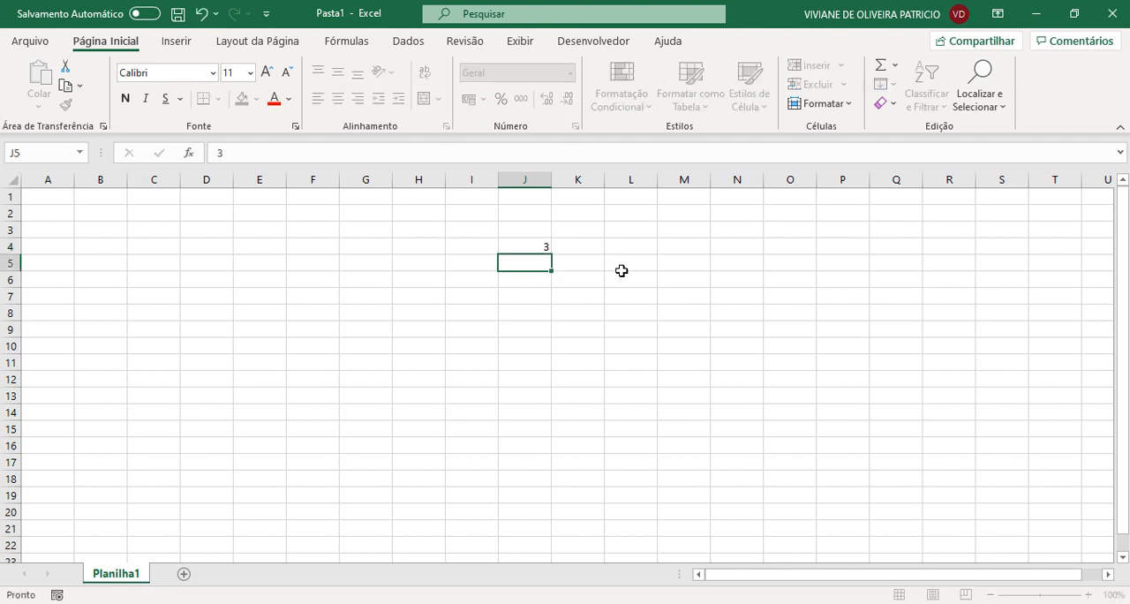
{"action": "type", "text": "5"}
{"action": "key", "text": "Return"}
- Enter the formula =SE(J4=3;"SIM";"NÃO") in cell H4
{"action": "key", "text": "Up"}
{"action": "key", "text": "Up"}
{"action": "key", "text": "Left"}
{"action": "key", "text": "Left"}
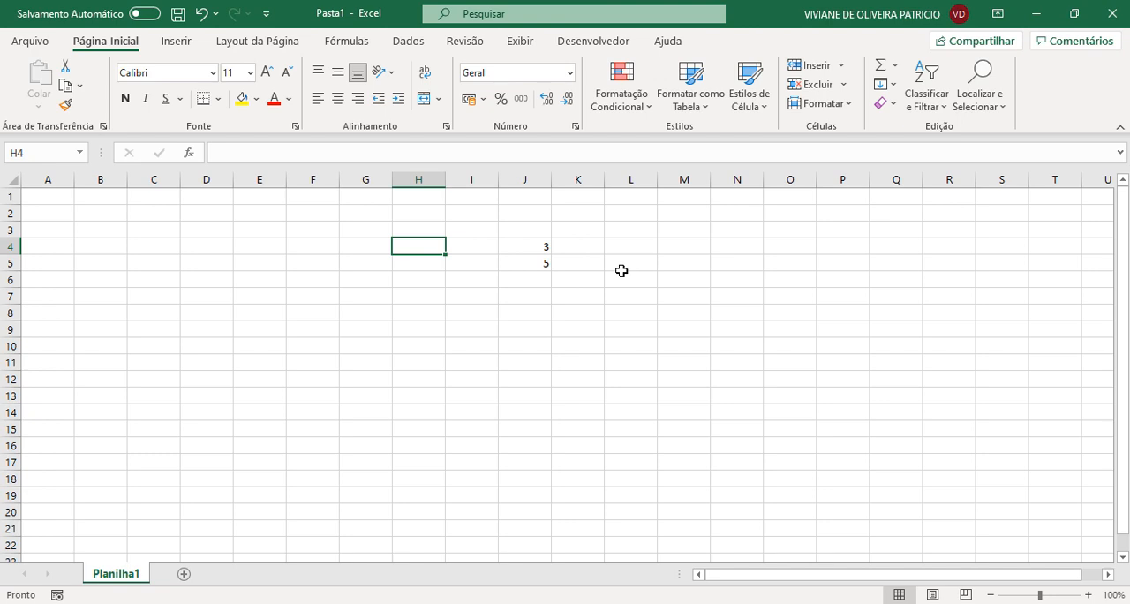
{"action": "type", "text": "=S"}
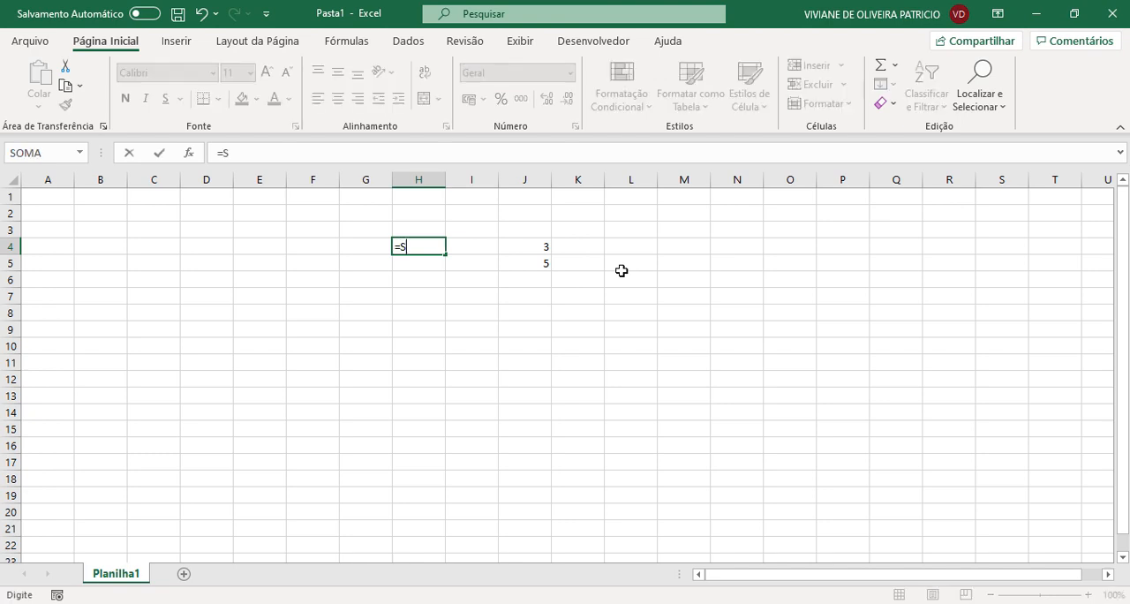
{"action": "type", "text": "E("}
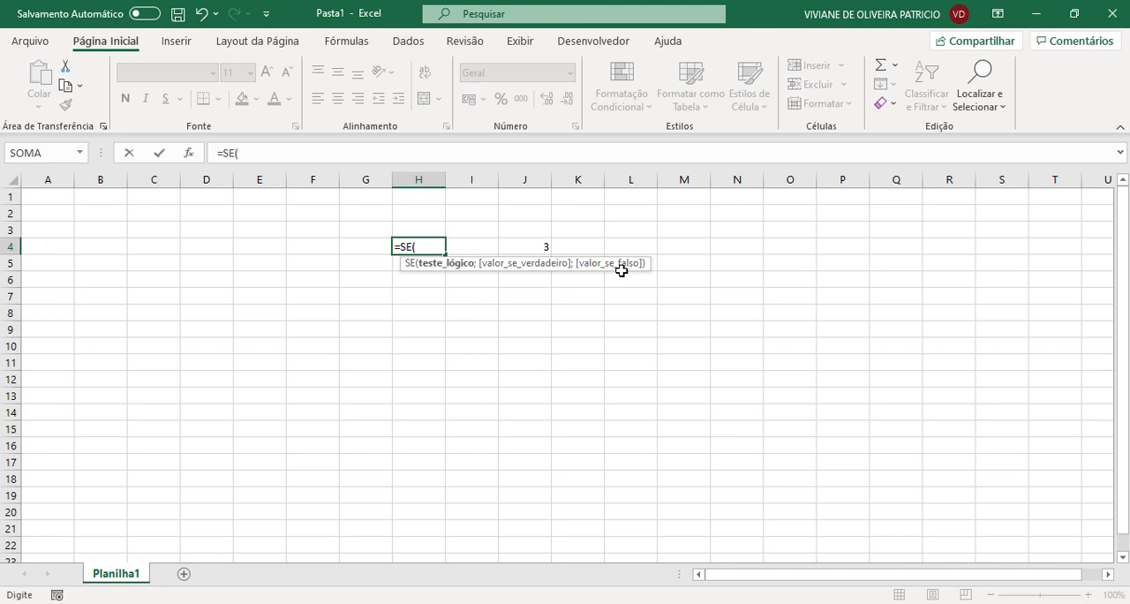
{"action": "left_click", "coordinate": [535, 250]}
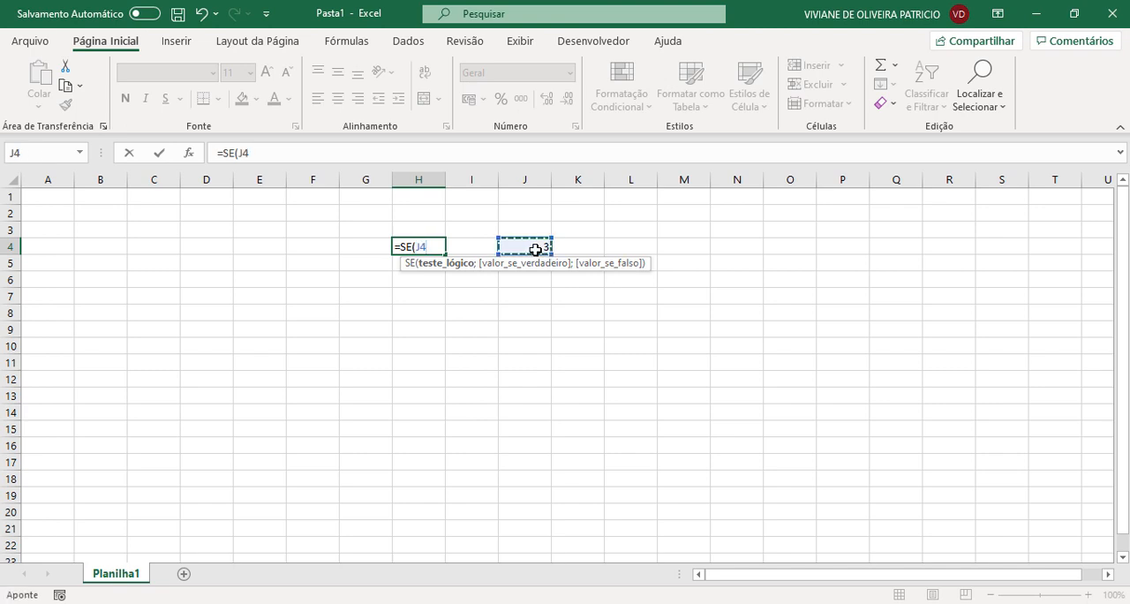
{"action": "type", "text": "="}
{"action": "type", "text": "3;"}
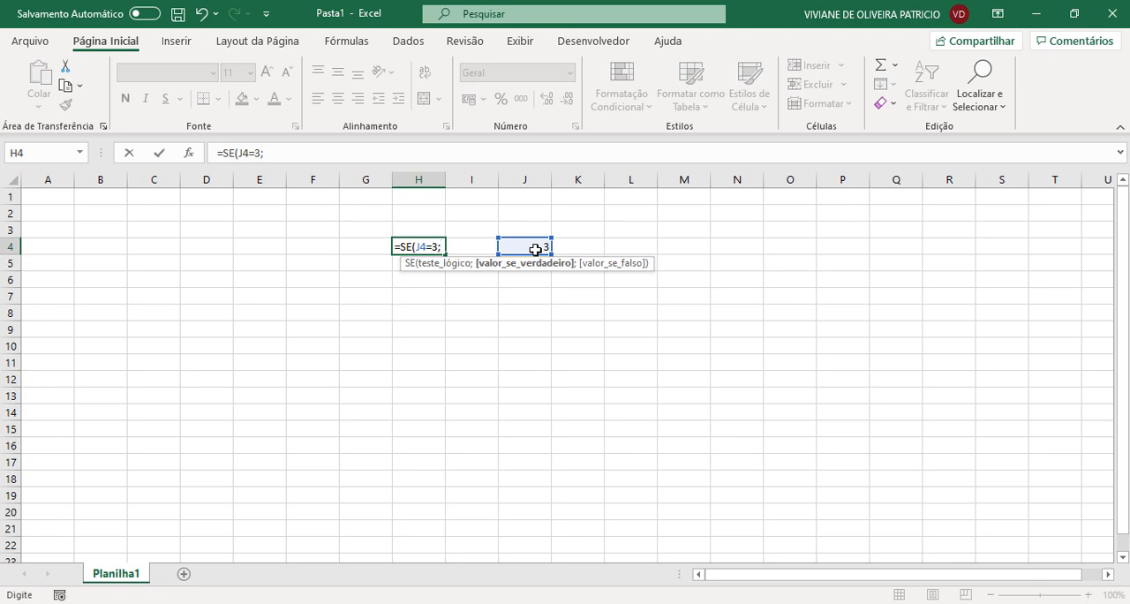
{"action": "type", "text": "\"SIM\""}
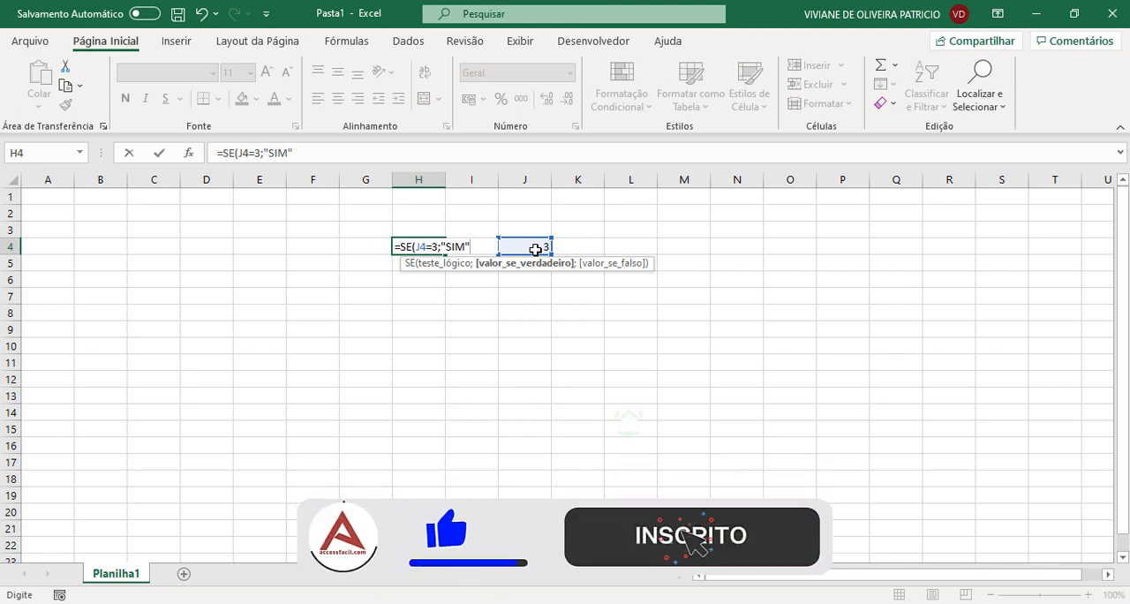
{"action": "type", "text": ";\""}
{"action": "type", "text": "N"}
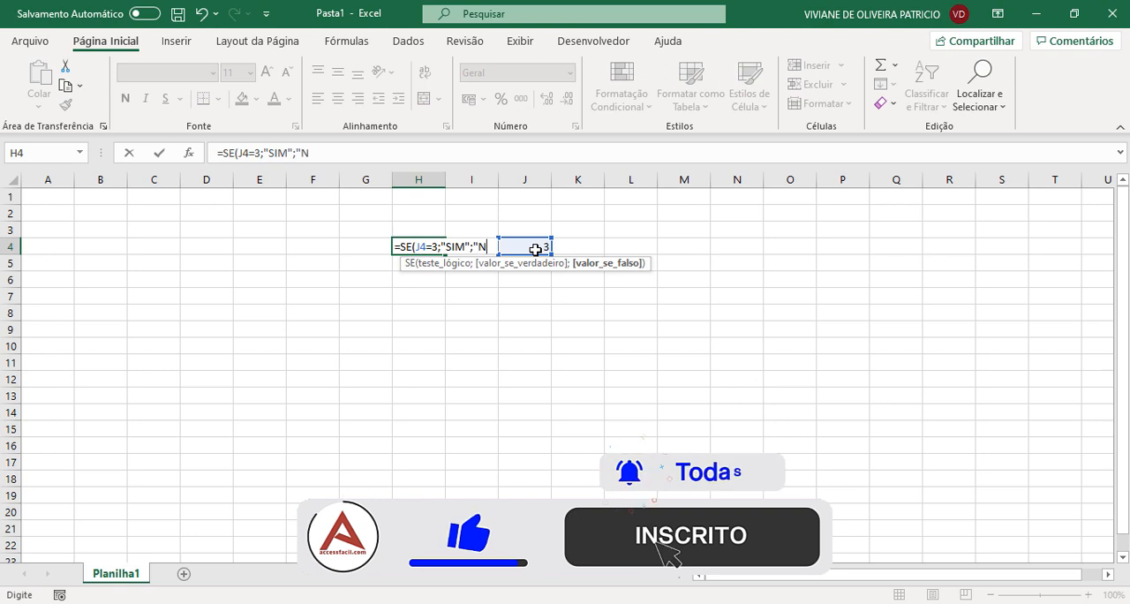
{"action": "type", "text": "ÃO\""}
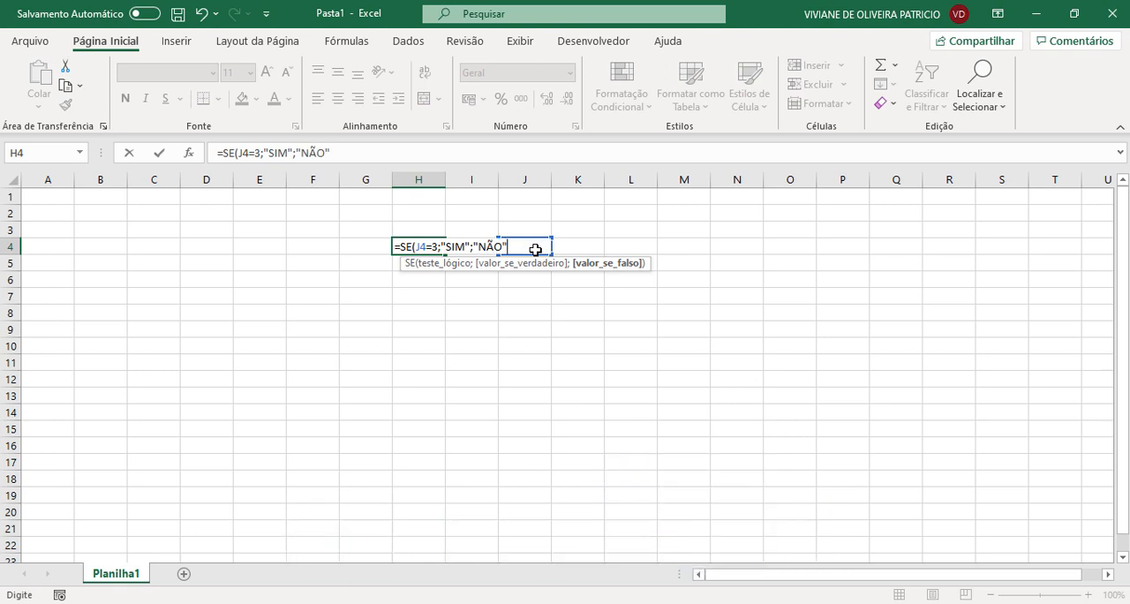
{"action": "type", "text": ")"}
{"action": "key", "text": "Return"}
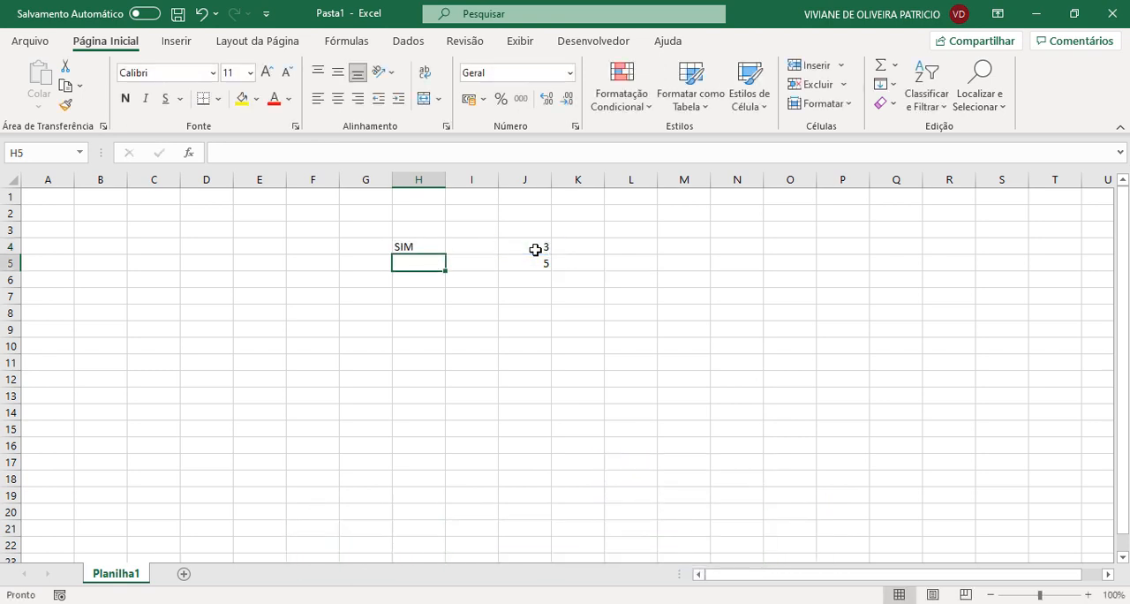
- Test the SE formula in H4 by setting J4 to 5 and back to 3
{"action": "left_click", "coordinate": [418, 246]}
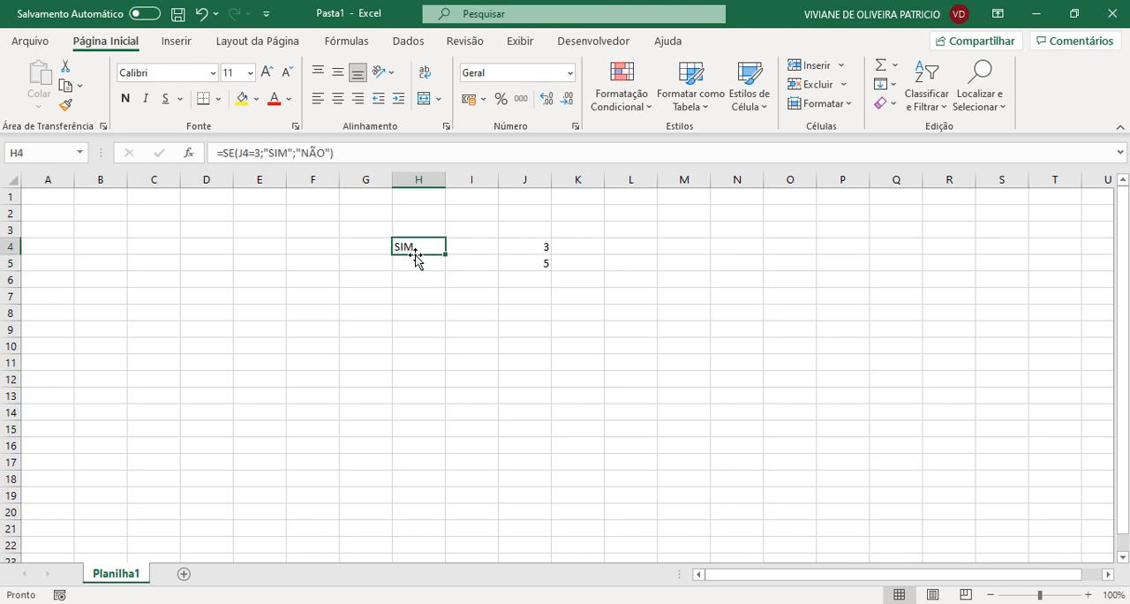
{"action": "left_click", "coordinate": [529, 246]}
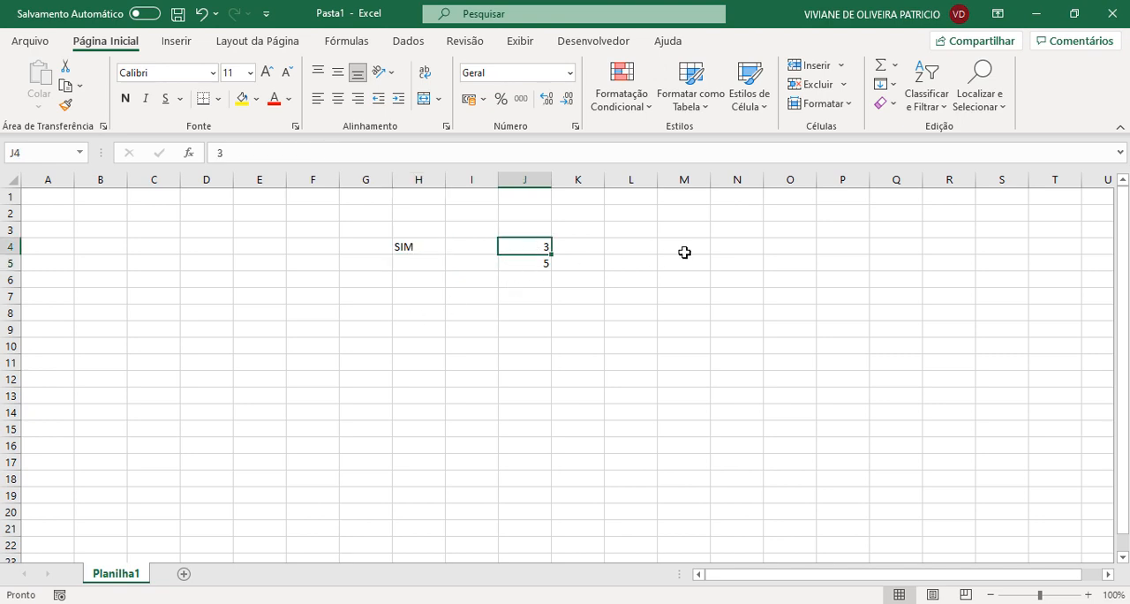
{"action": "type", "text": "5"}
{"action": "key", "text": "Return"}
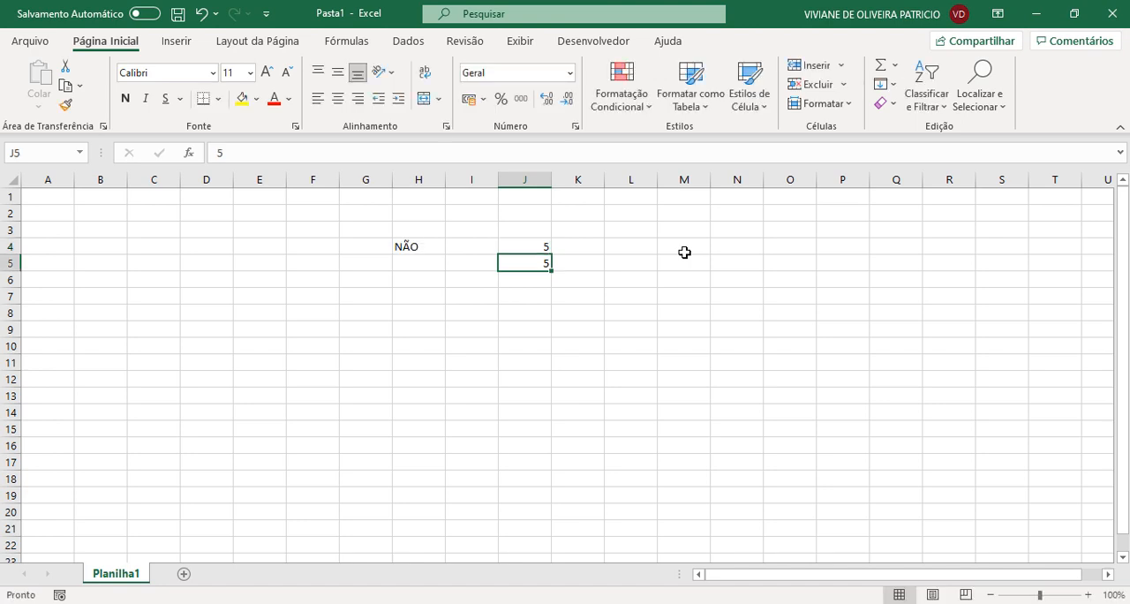
{"action": "left_click", "coordinate": [424, 251]}
{"action": "left_click", "coordinate": [534, 250]}
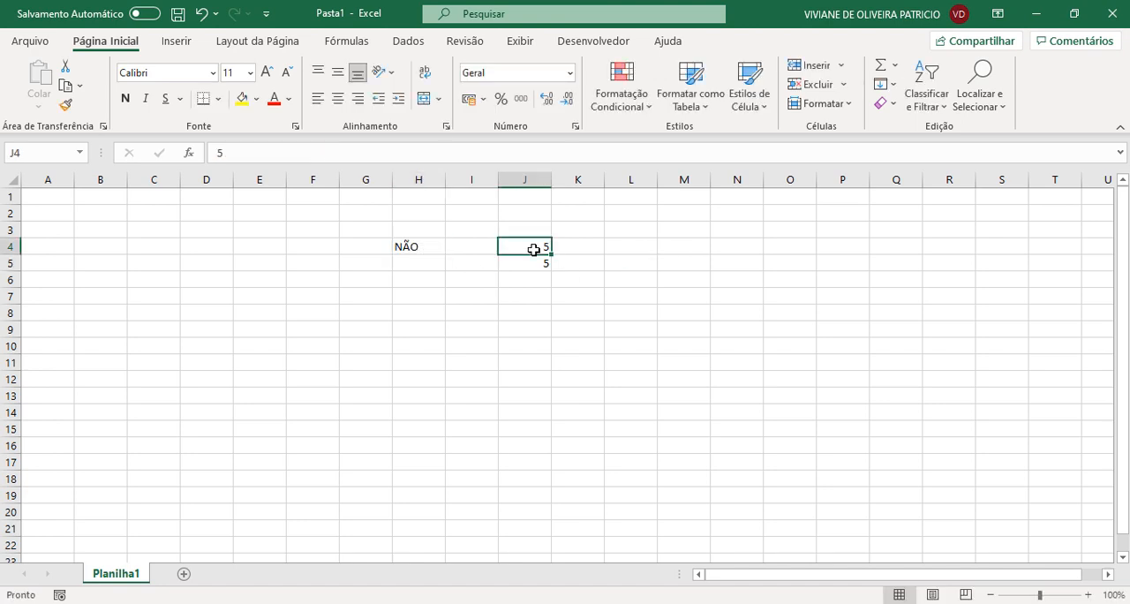
{"action": "type", "text": "3"}
{"action": "key", "text": "Return"}
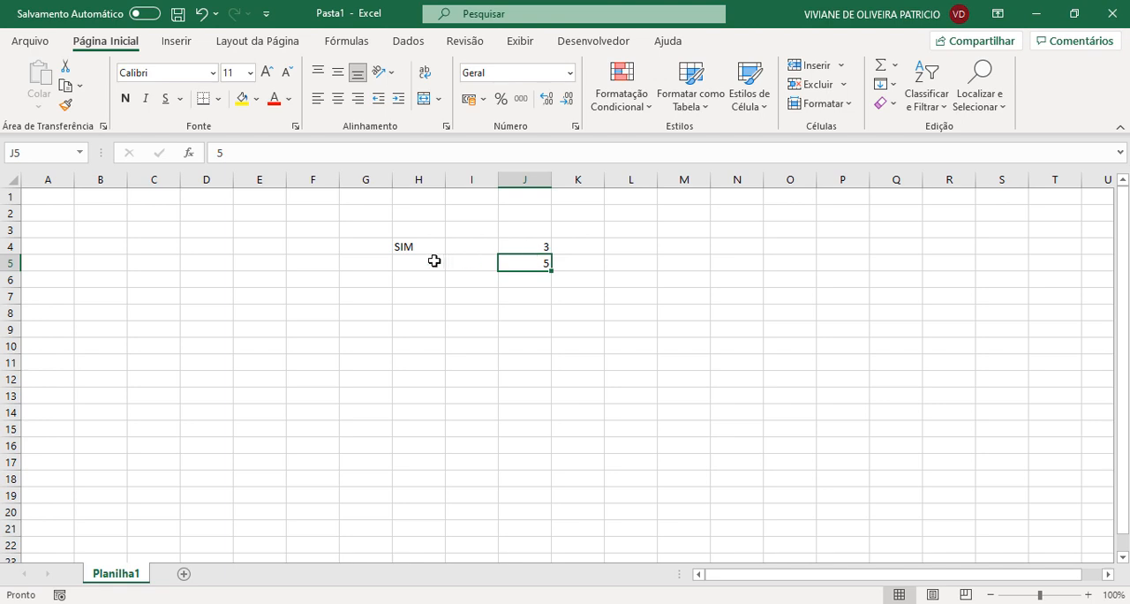
{"action": "left_click", "coordinate": [426, 261]}
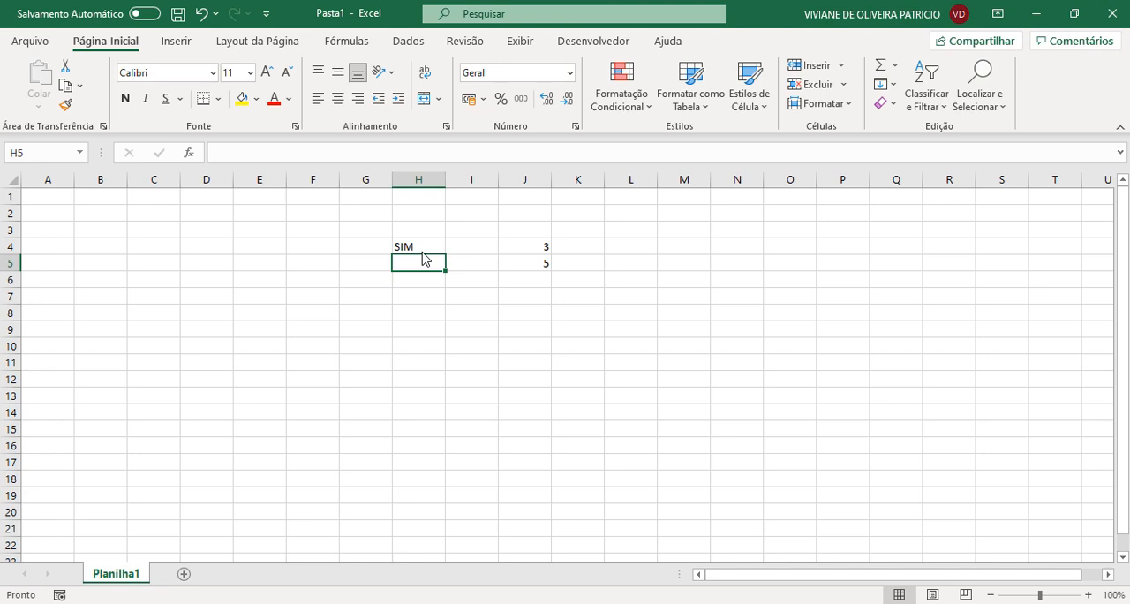
{"action": "left_click", "coordinate": [421, 248]}
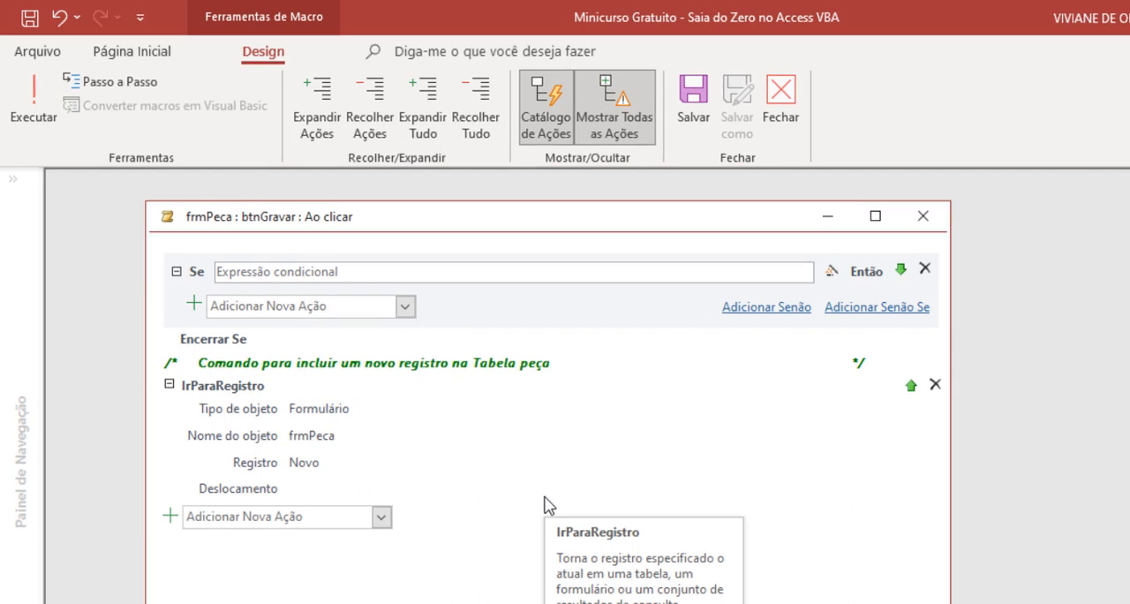
- Return to the Access macro and start the Se block's condition with ÉNulo([Formulário]
{"action": "left_click", "coordinate": [344, 273]}
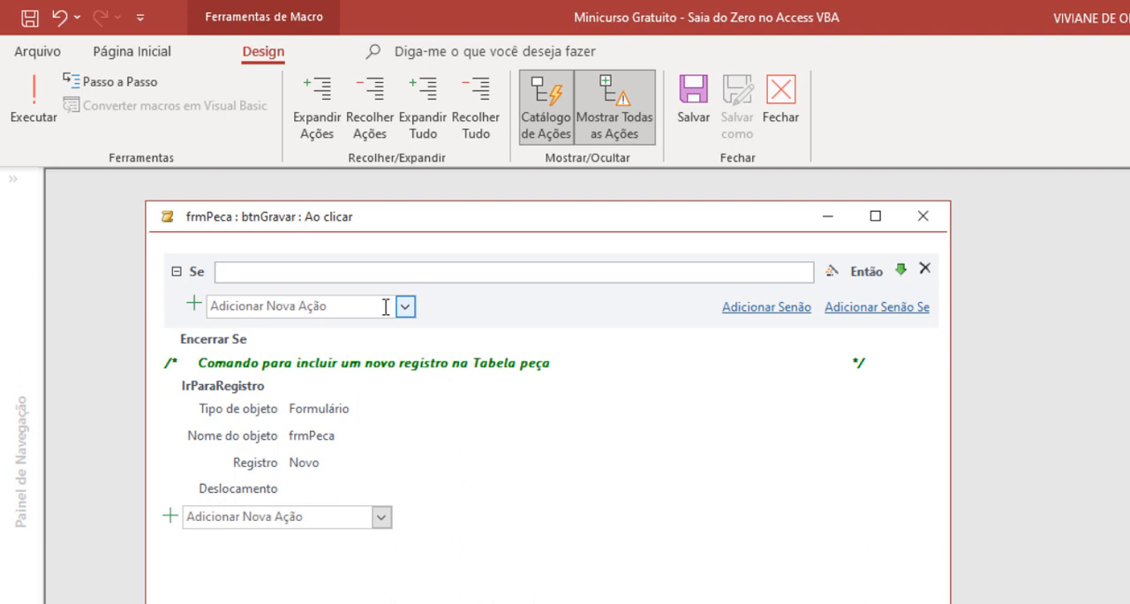
{"action": "type", "text": "É"}
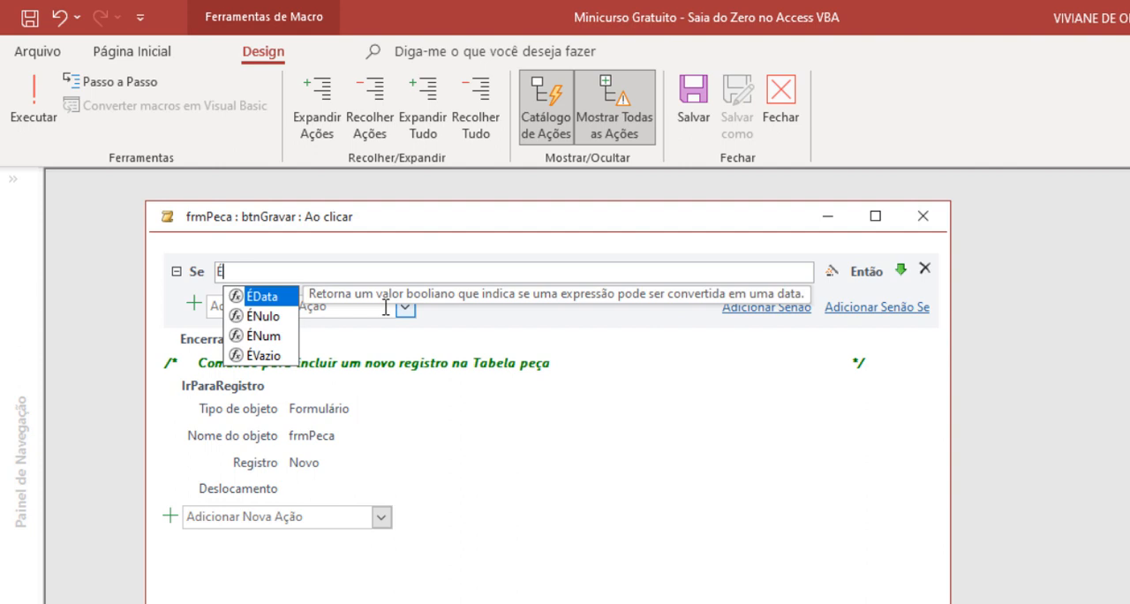
{"action": "left_click", "coordinate": [275, 325]}
{"action": "double_click", "coordinate": [275, 324]}
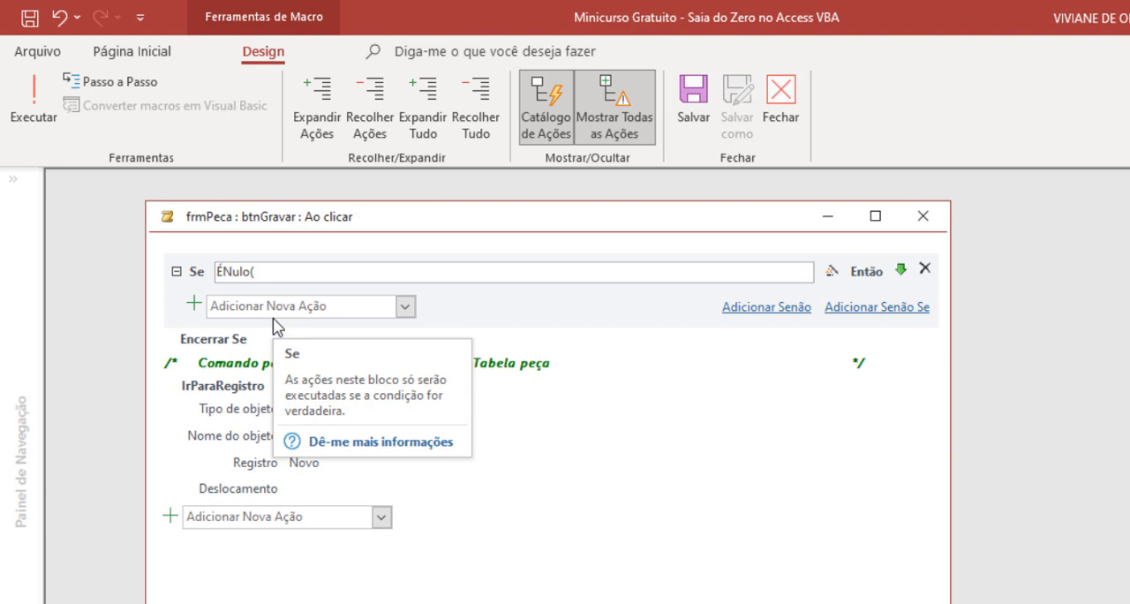
{"action": "type", "text": "FORMULÁRI"}
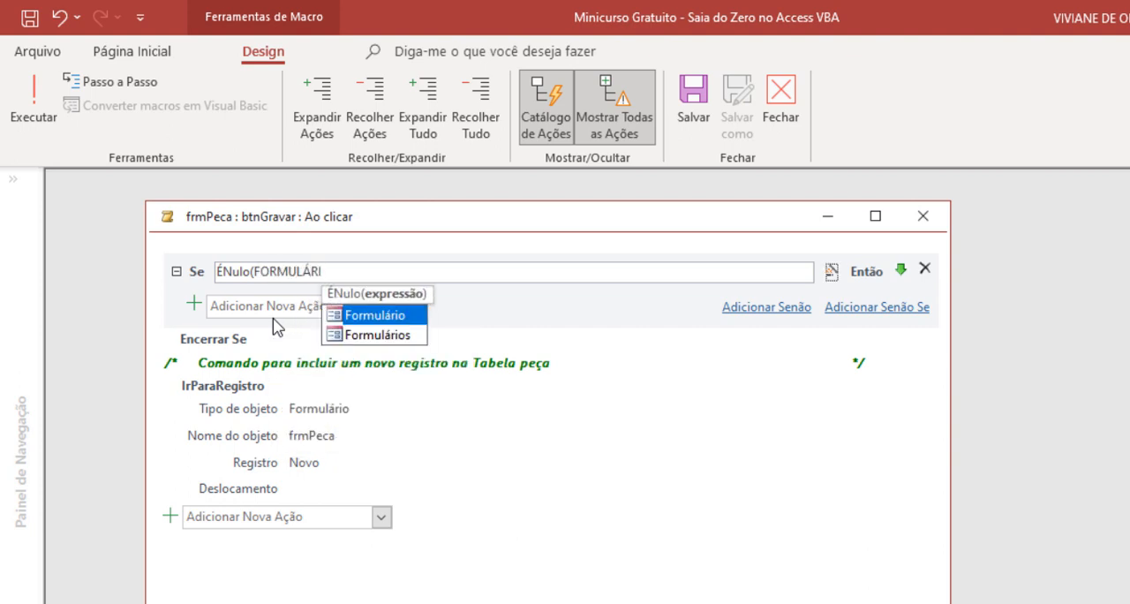
{"action": "double_click", "coordinate": [388, 316]}
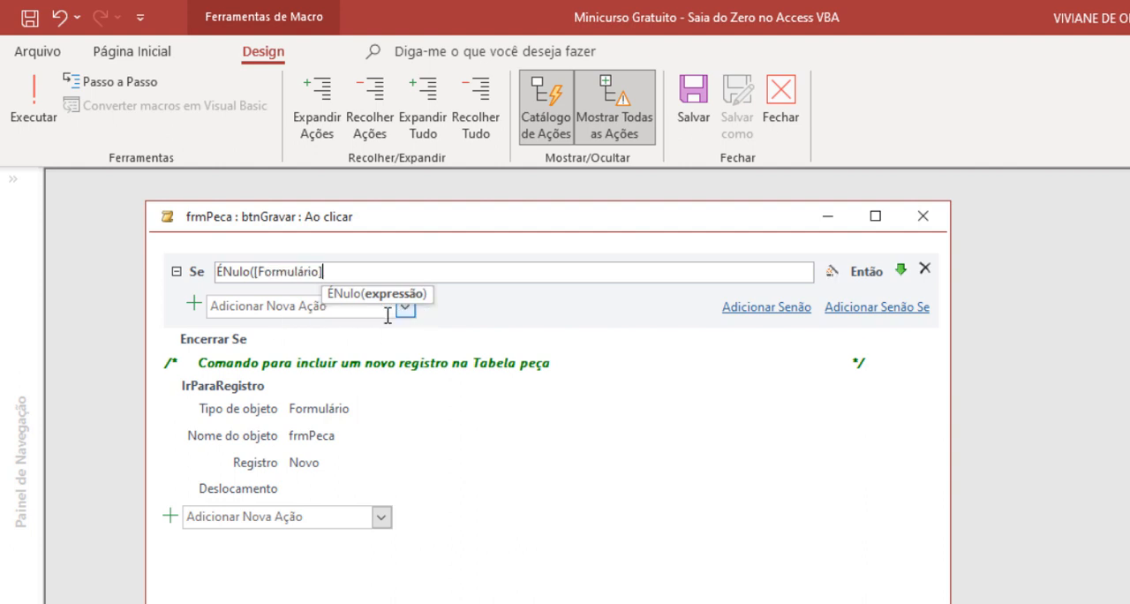
{"action": "type", "text": "!"}
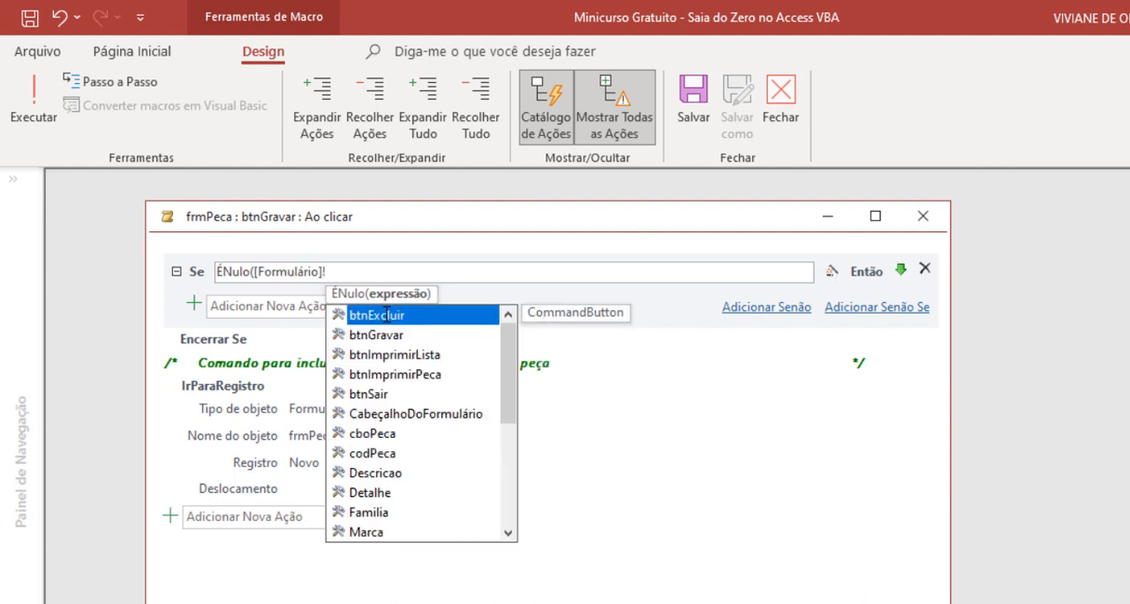
{"action": "type", "text": "FR"}
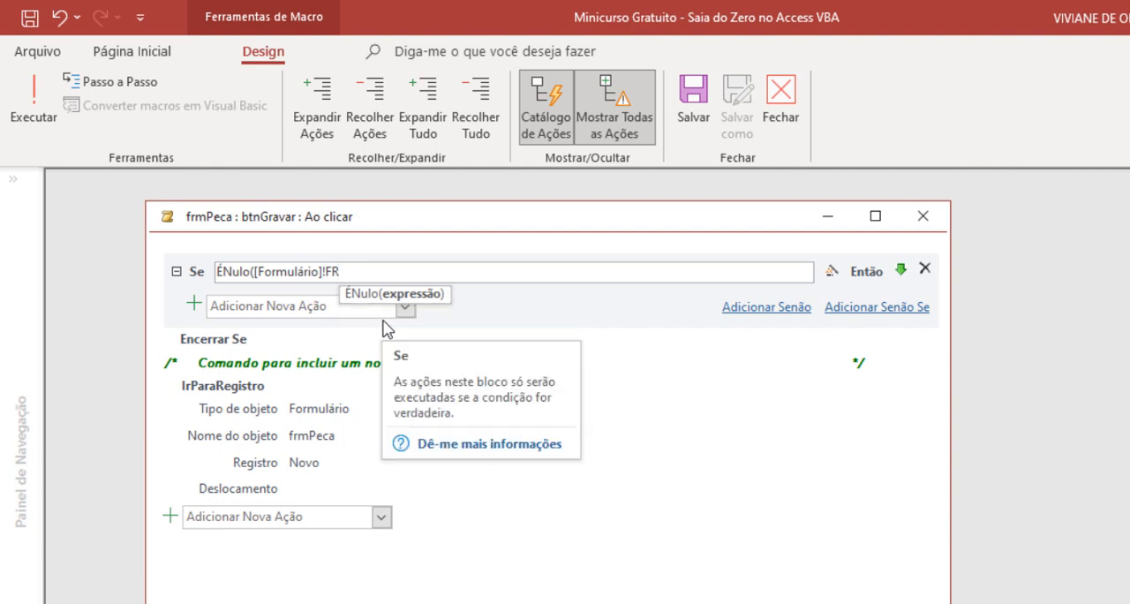
{"action": "key", "text": "BackSpace"}
{"action": "key", "text": "BackSpace"}
{"action": "key", "text": "BackSpace"}
{"action": "key", "text": "BackSpace"}
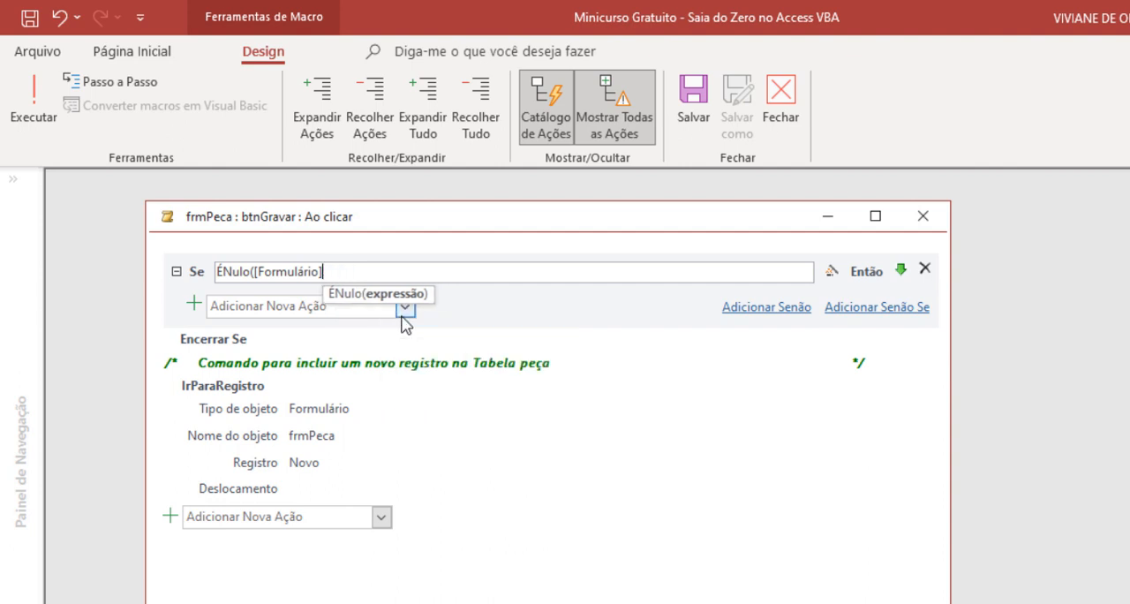
- Complete the Se block's condition as ÉNulo([Formulários]![frmPeca]![Descricao])
{"action": "type", "text": "s"}
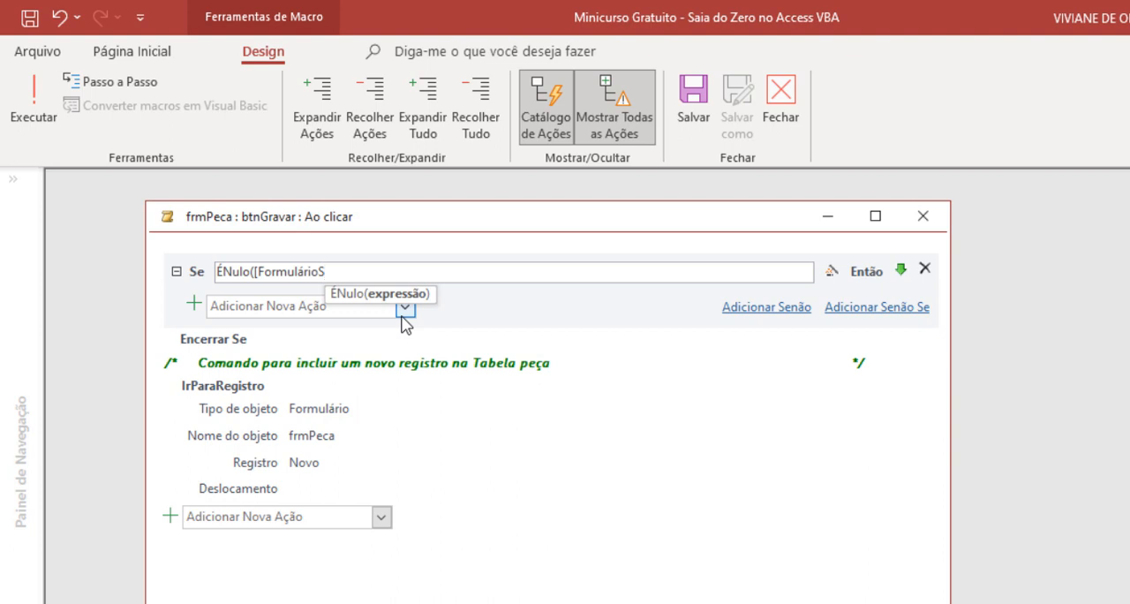
{"action": "type", "text": "]"}
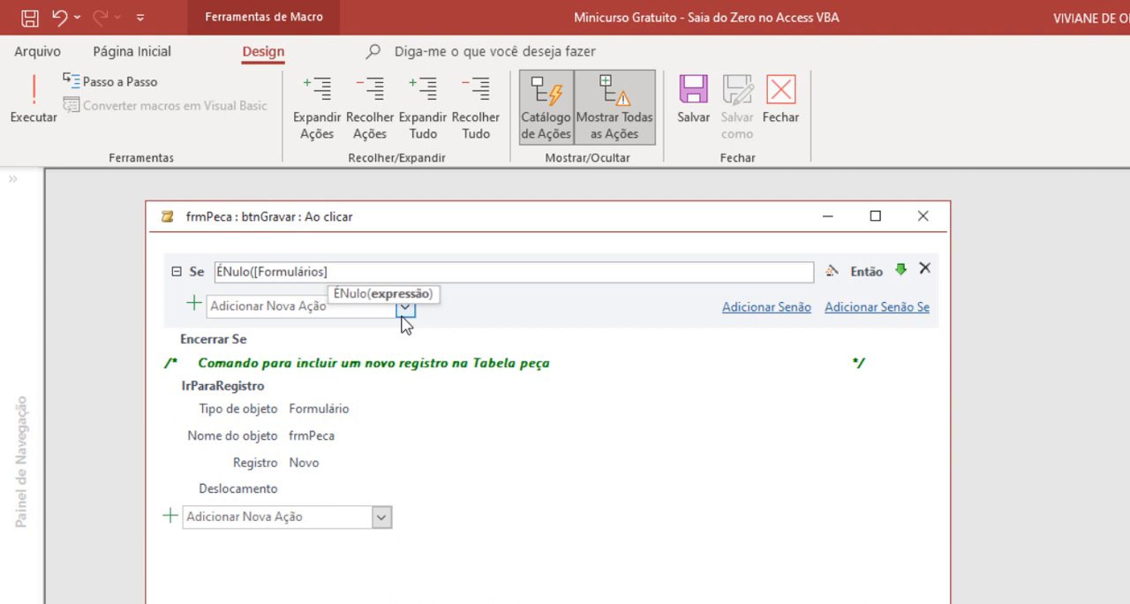
{"action": "type", "text": "!"}
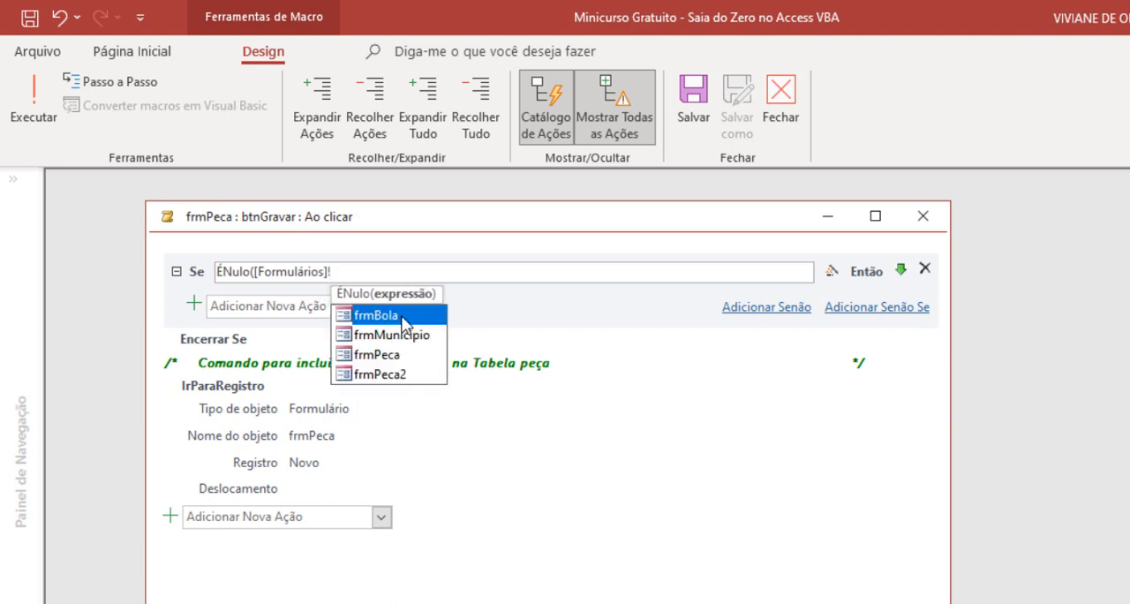
{"action": "double_click", "coordinate": [381, 356]}
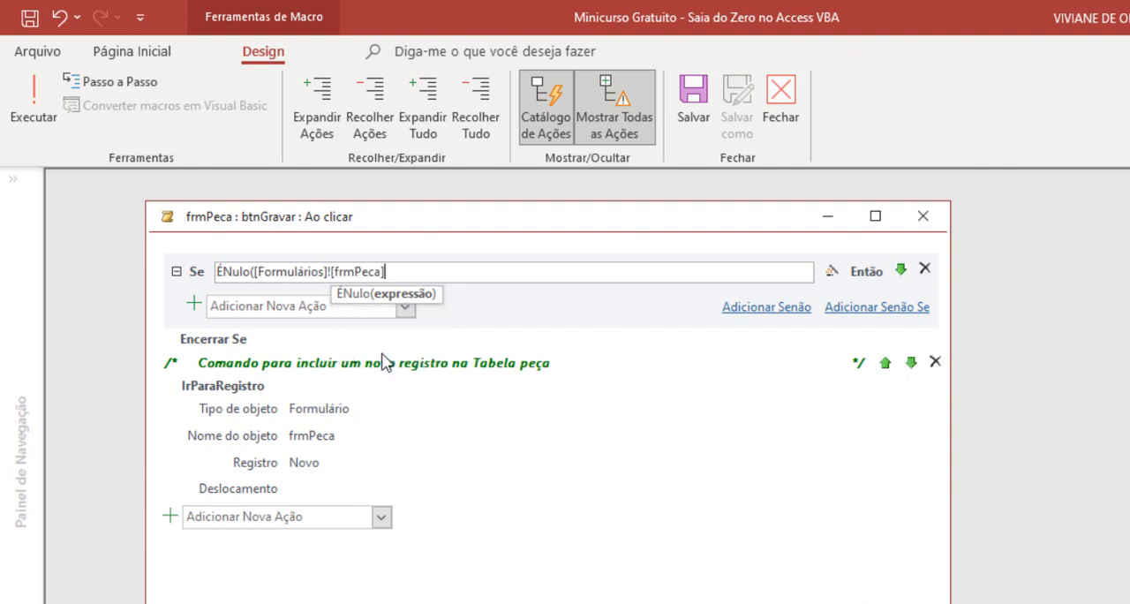
{"action": "type", "text": "!"}
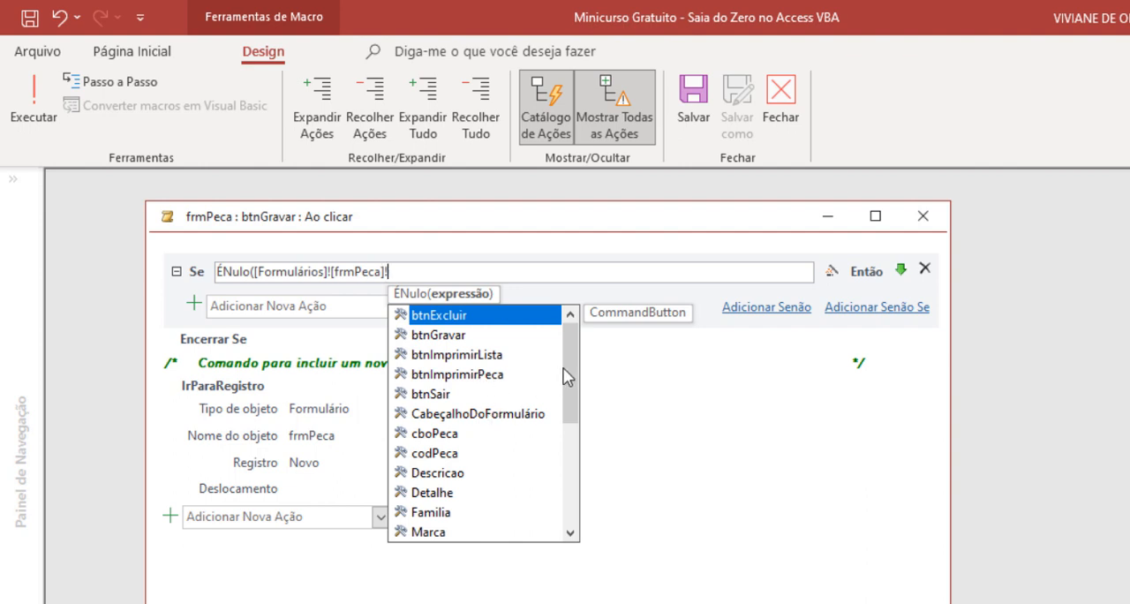
{"action": "double_click", "coordinate": [433, 476]}
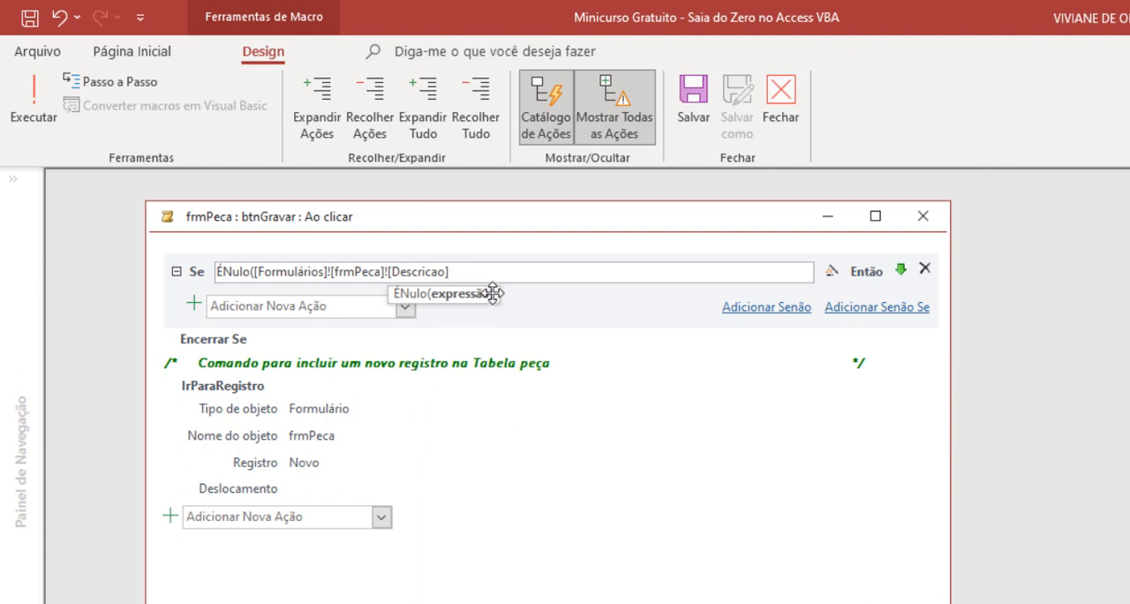
{"action": "type", "text": ")"}
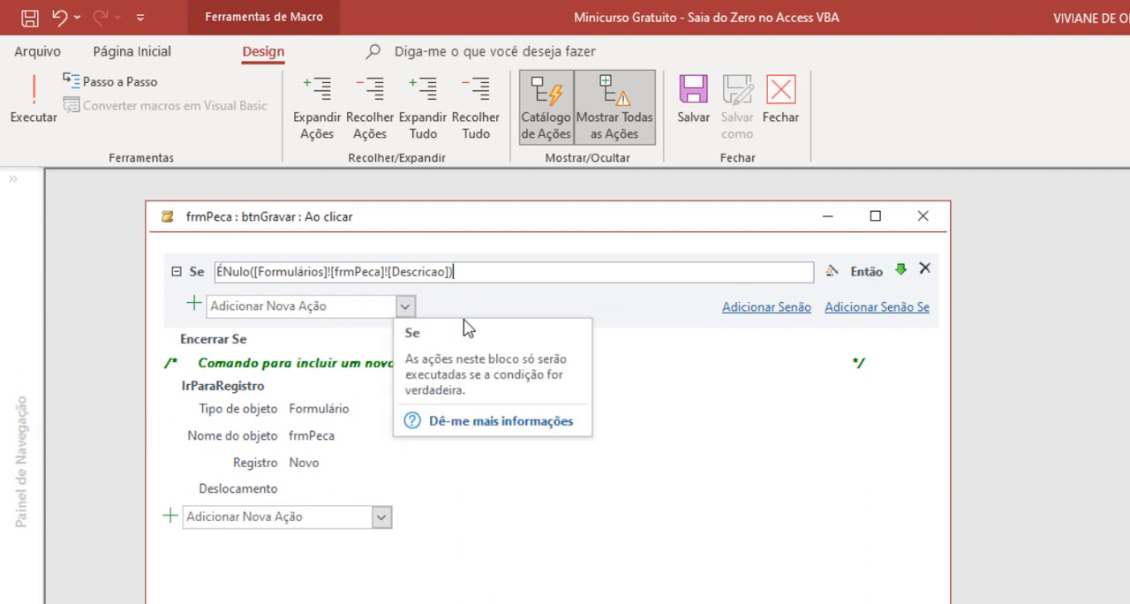
- Add a CaixadeMensagem action at the end of the macro with the message "O campo descrição está vazio!"
{"action": "left_click", "coordinate": [379, 520]}
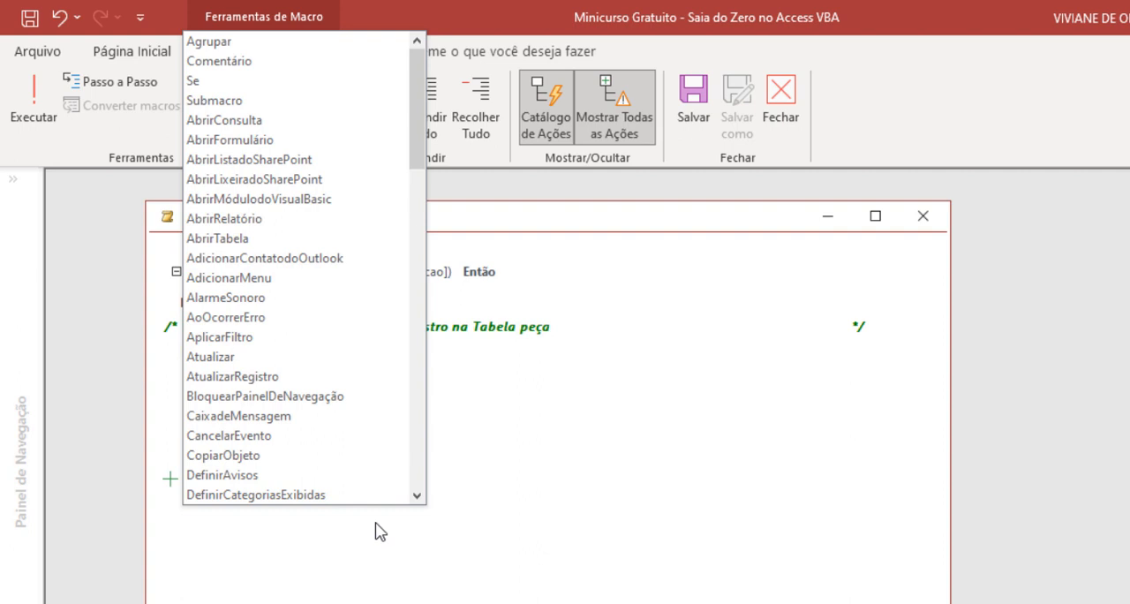
{"action": "type", "text": "Ca"}
{"action": "left_click", "coordinate": [279, 416]}
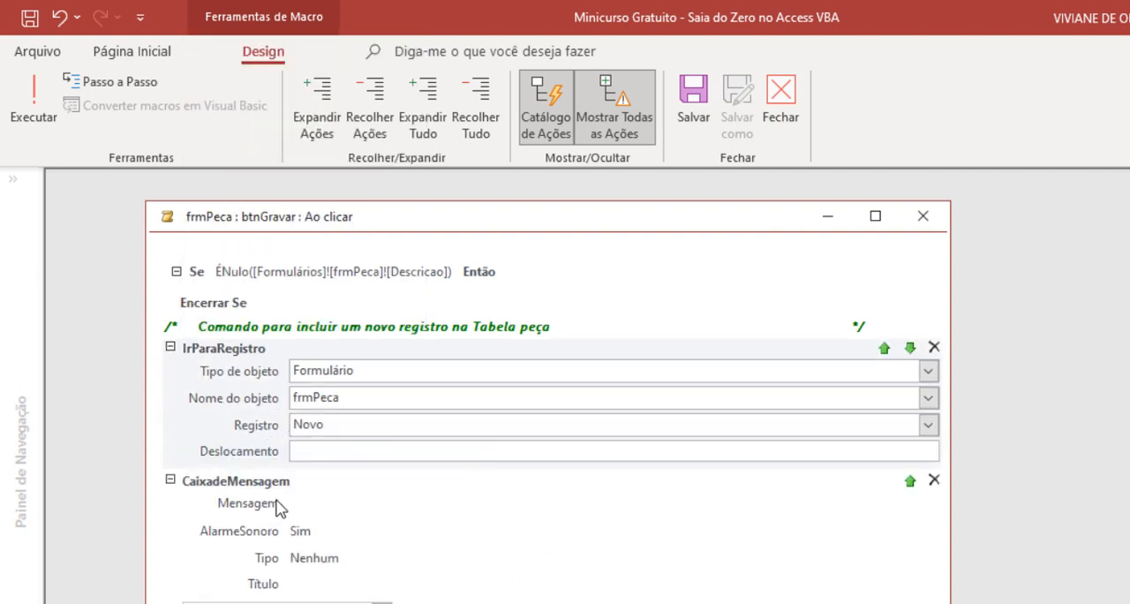
{"action": "left_click", "coordinate": [327, 510]}
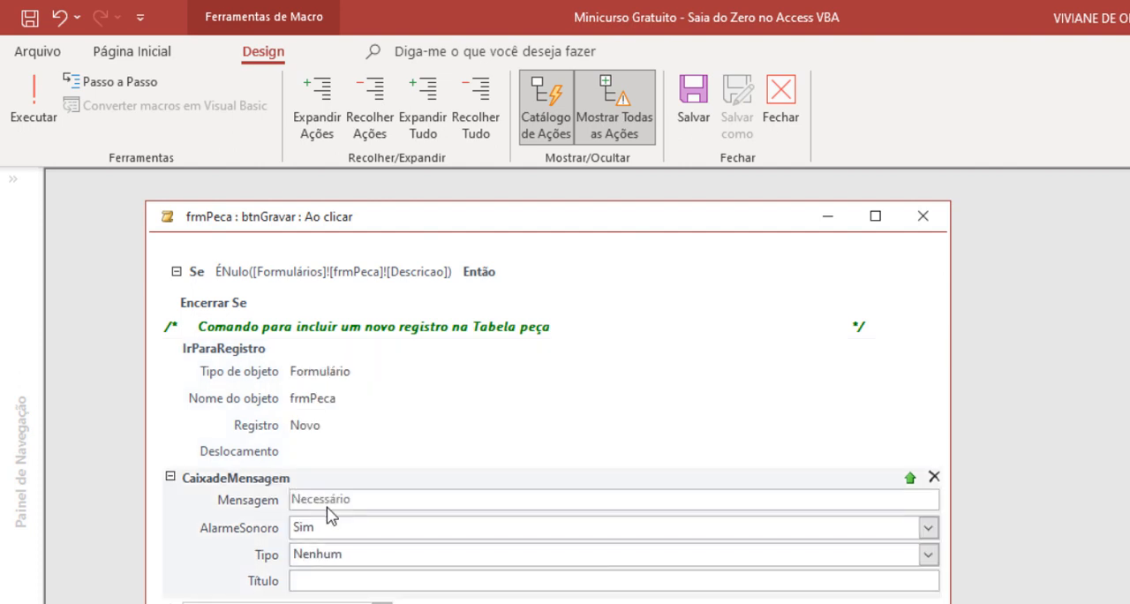
{"action": "left_click", "coordinate": [342, 502]}
{"action": "type", "text": "O"}
{"action": "type", "text": " campo d"}
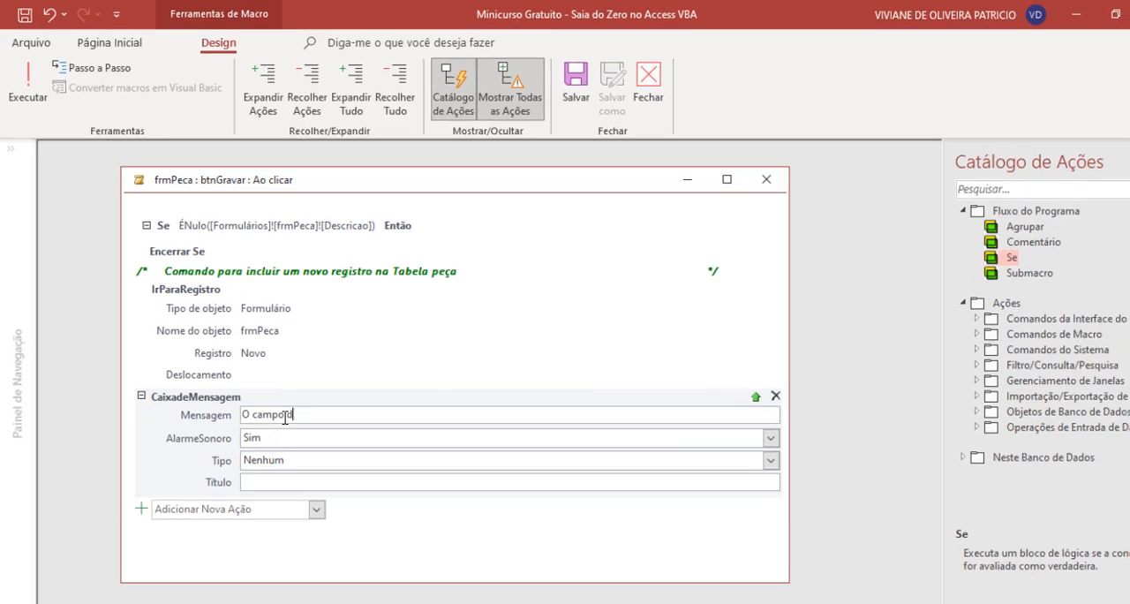
{"action": "type", "text": "escrição está vazio!"}
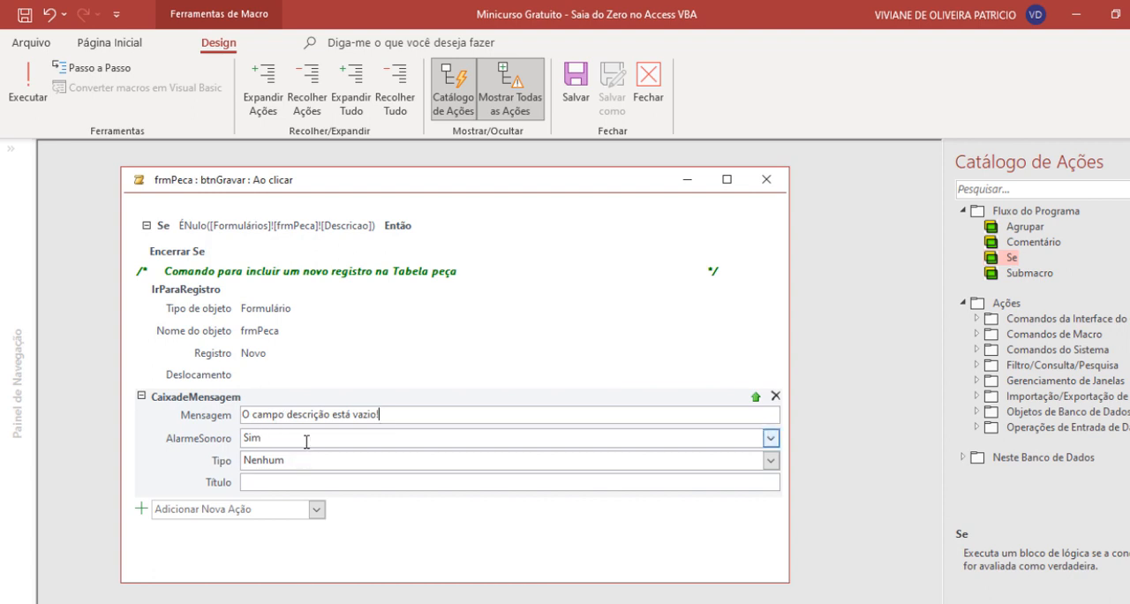
- Set the message box's Tipo to Informação and Título to Aviso, and move the action inside the Se block
{"action": "left_click", "coordinate": [306, 441]}
{"action": "left_click", "coordinate": [289, 457]}
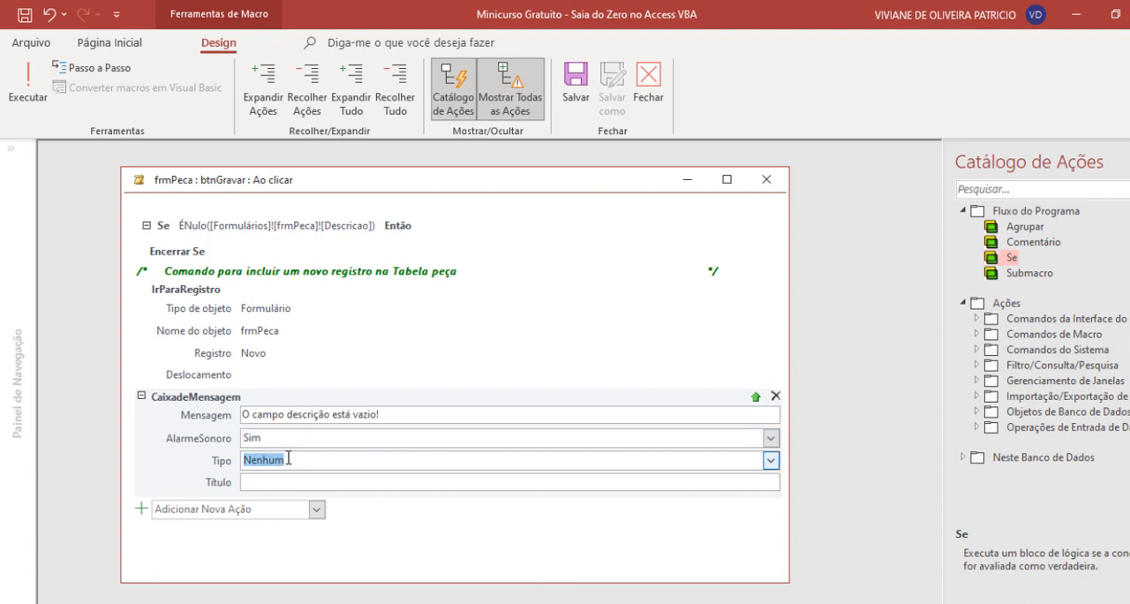
{"action": "left_click", "coordinate": [771, 461]}
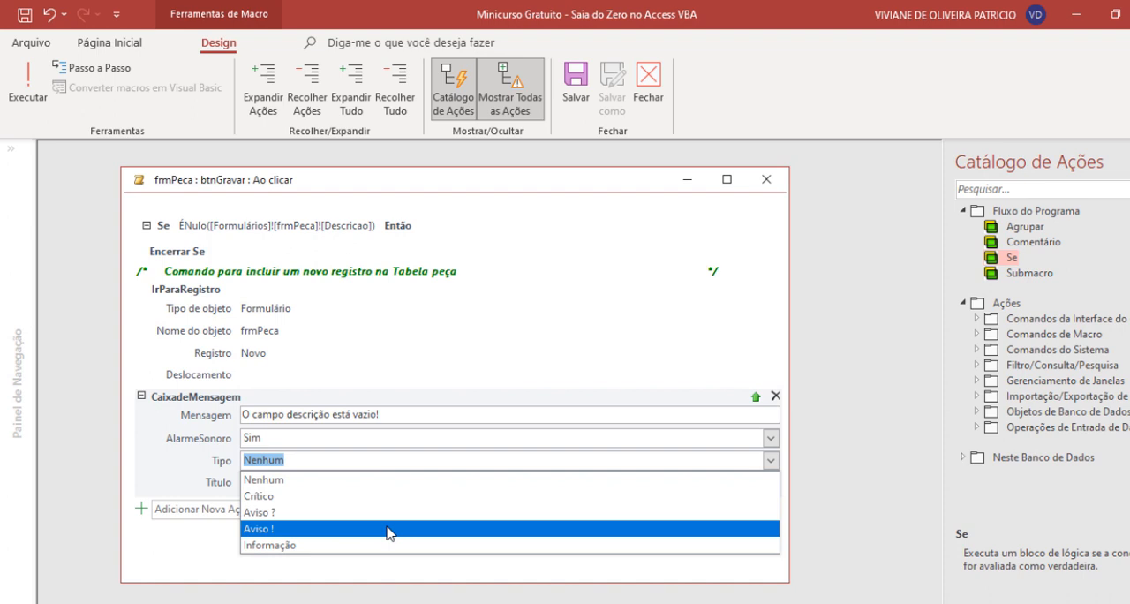
{"action": "left_click", "coordinate": [366, 545]}
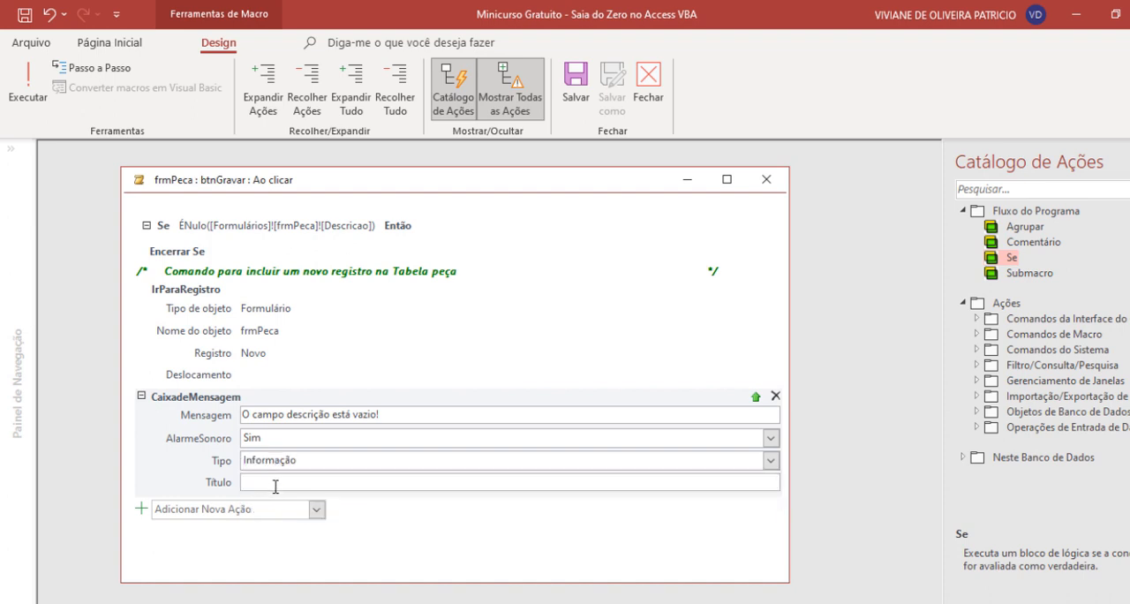
{"action": "left_click", "coordinate": [278, 483]}
{"action": "type", "text": "Aviso"}
{"action": "left_click_drag", "start_coordinate": [204, 403], "coordinate": [218, 237]}
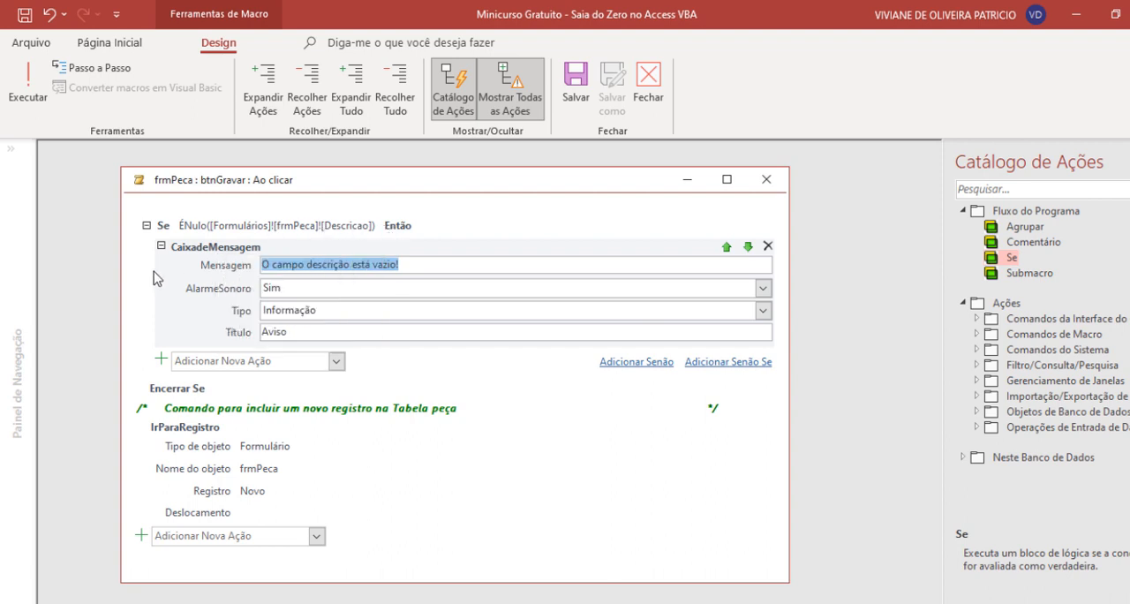
- Add a Senão branch to the Se block and move the IrParaRegistro action into it
{"action": "left_click", "coordinate": [665, 368]}
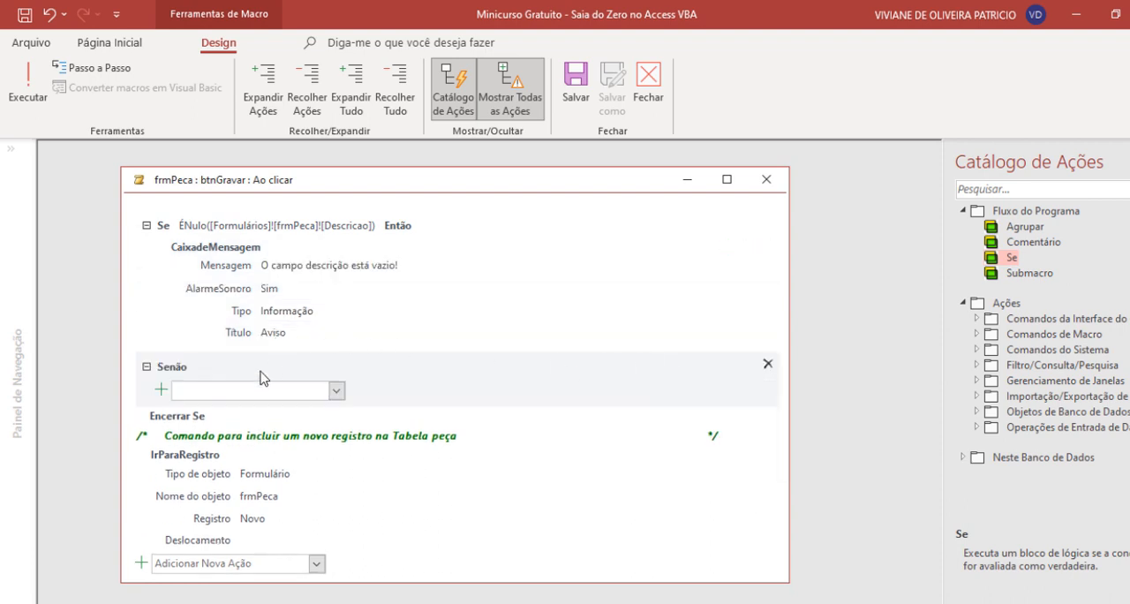
{"action": "left_click", "coordinate": [221, 439]}
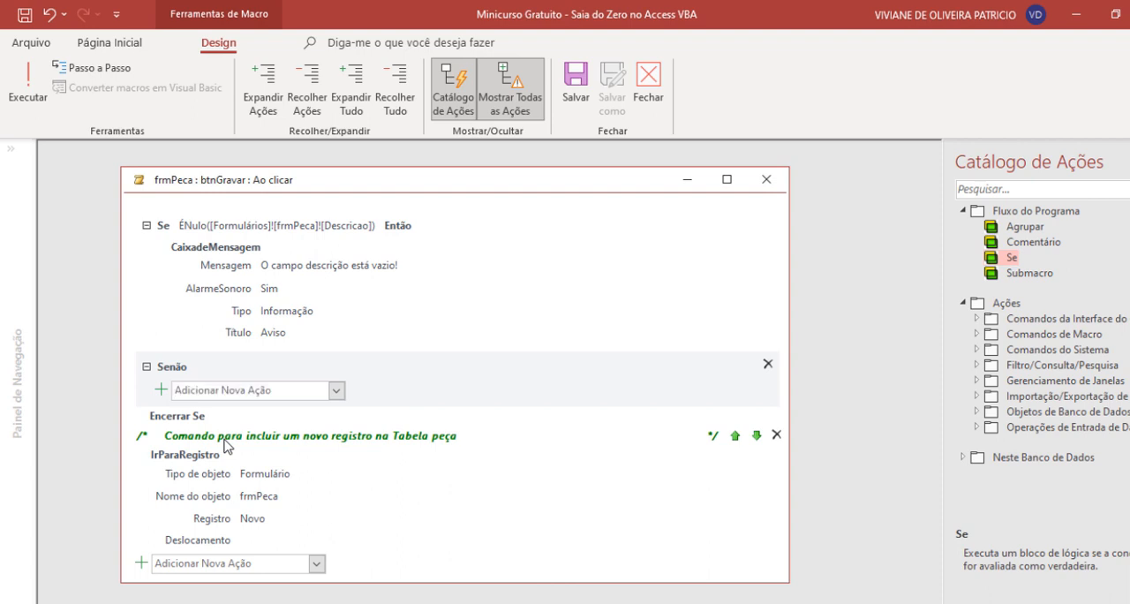
{"action": "left_click", "coordinate": [296, 472]}
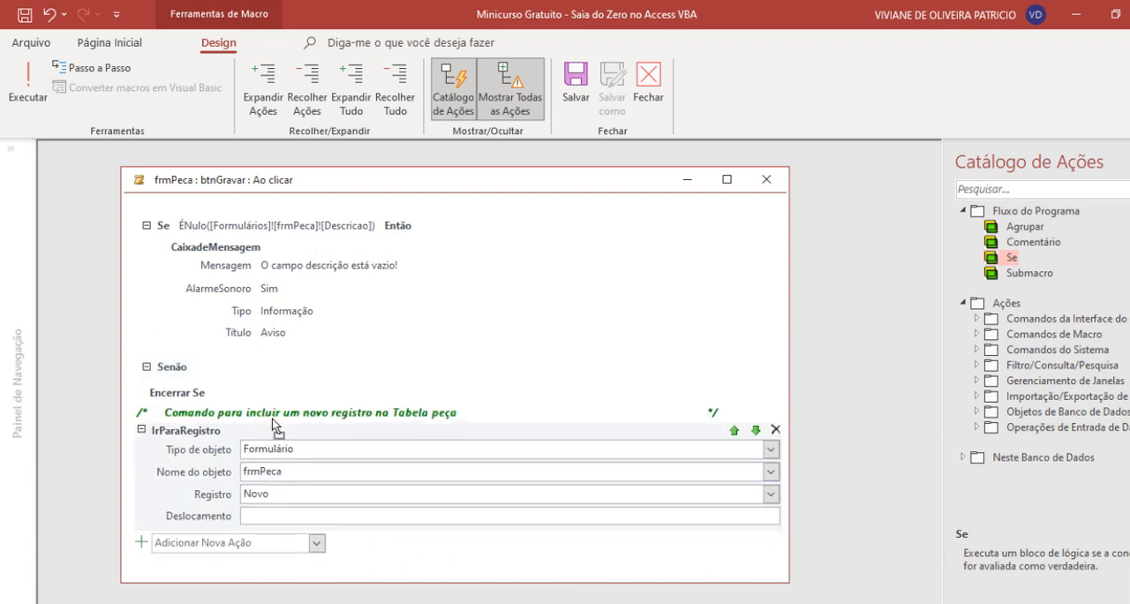
{"action": "left_click_drag", "start_coordinate": [270, 432], "coordinate": [278, 375]}
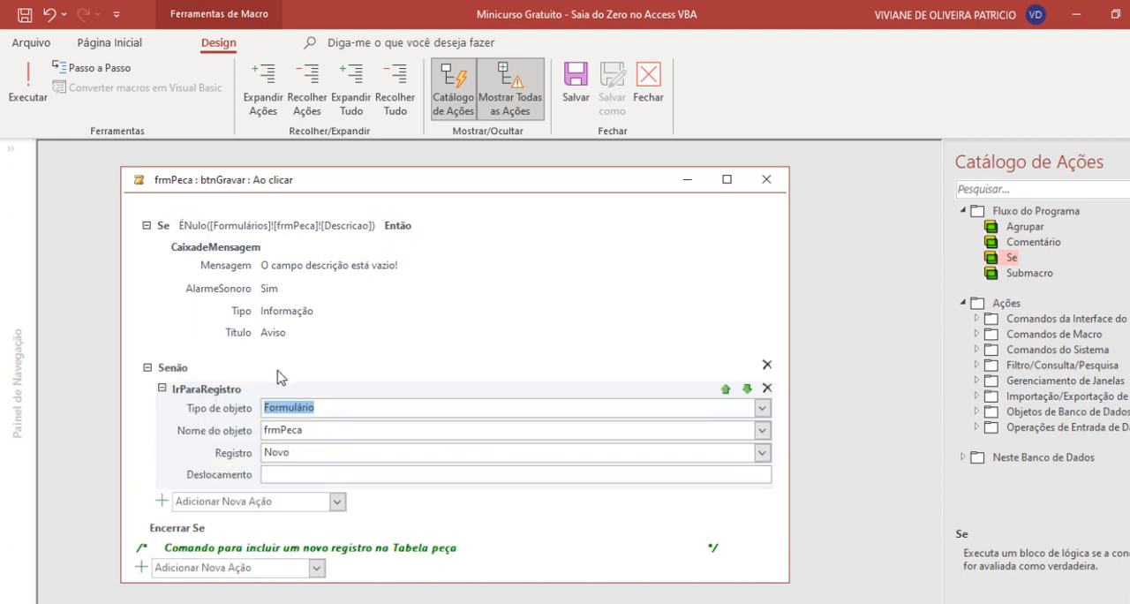
- Move the comment about including a new registro into the Senão branch, above the IrParaRegistro action
{"action": "left_click", "coordinate": [202, 553]}
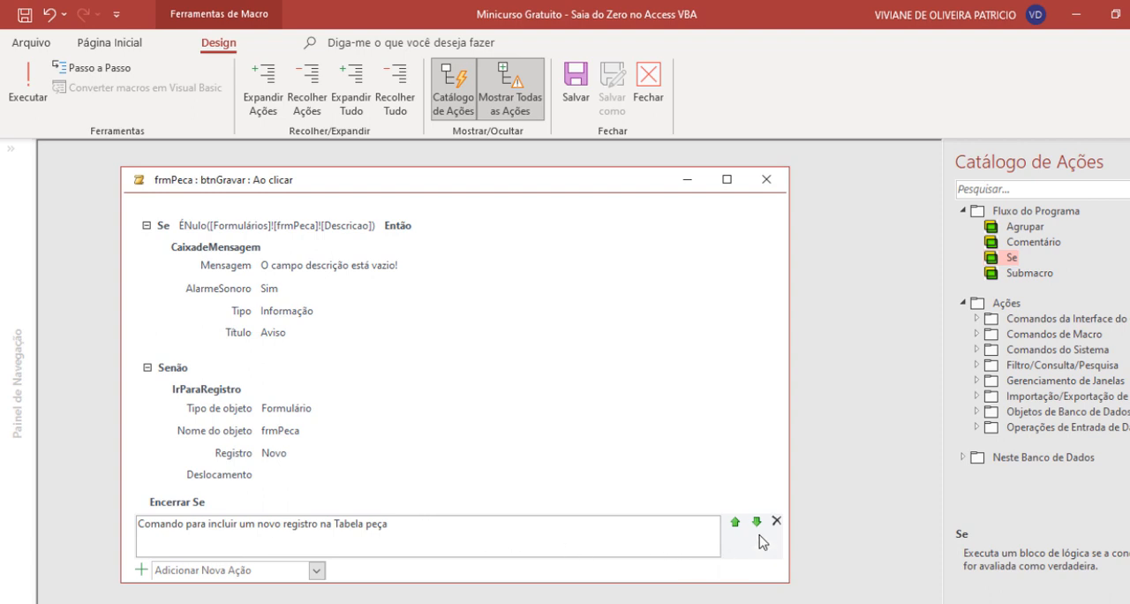
{"action": "left_click", "coordinate": [735, 522]}
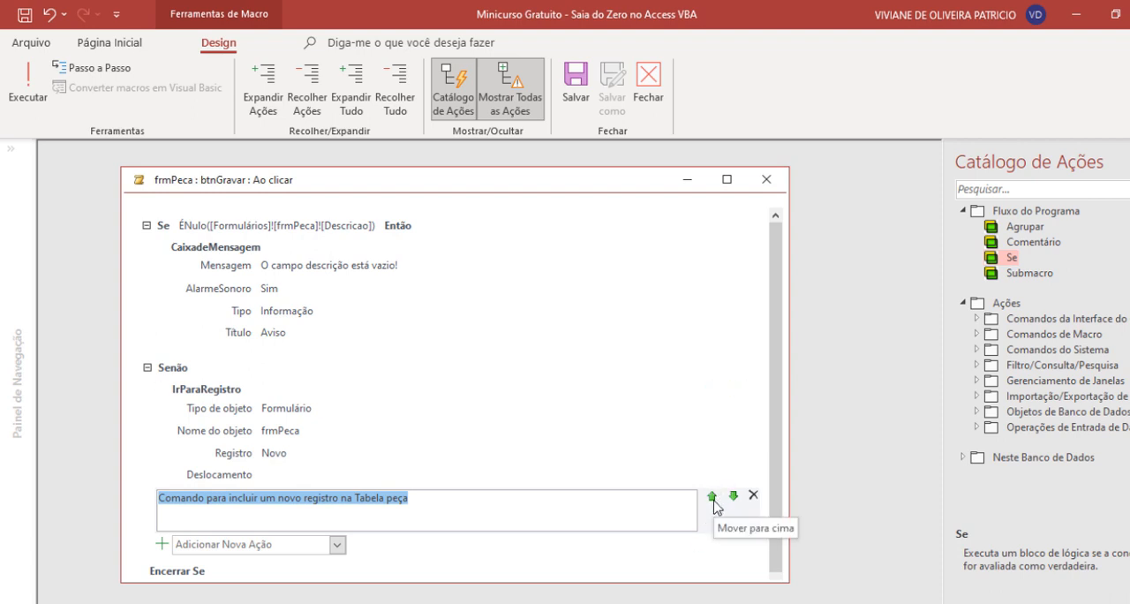
{"action": "left_click", "coordinate": [711, 496]}
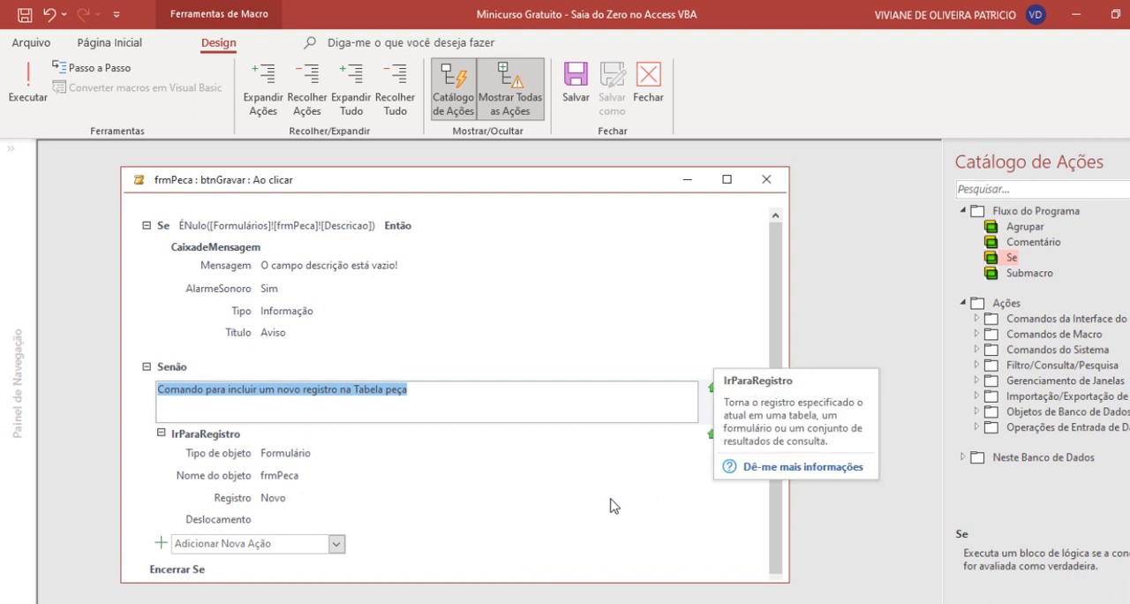
{"action": "left_click", "coordinate": [411, 490]}
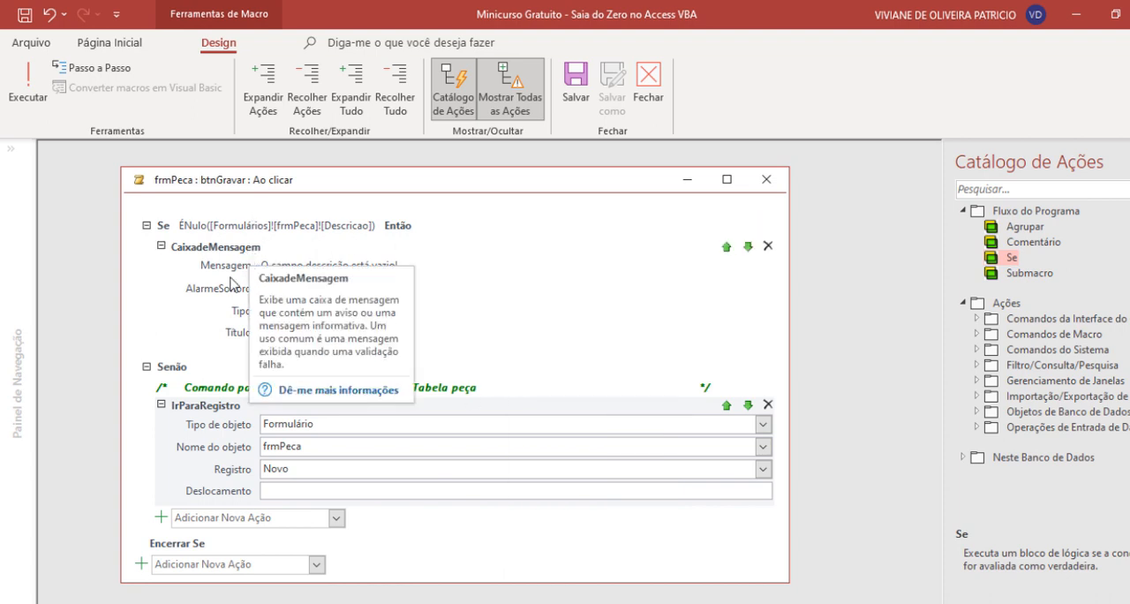
{"action": "left_click", "coordinate": [147, 320]}
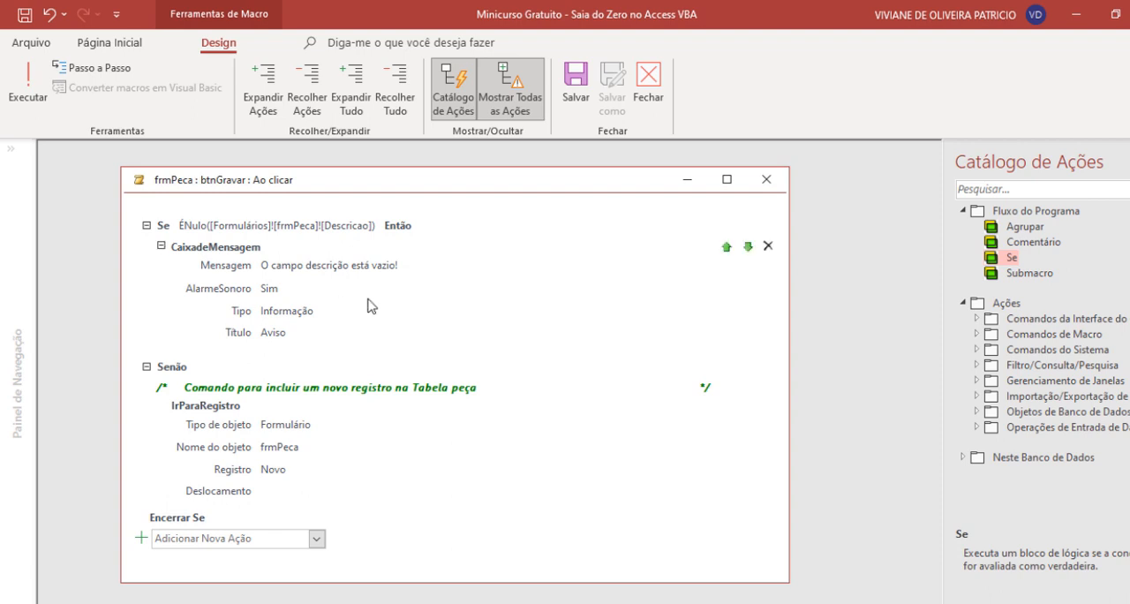
- Capitalize the field name in the message box text so it reads "O campo Descrição está vazio!"
{"action": "left_click", "coordinate": [364, 270]}
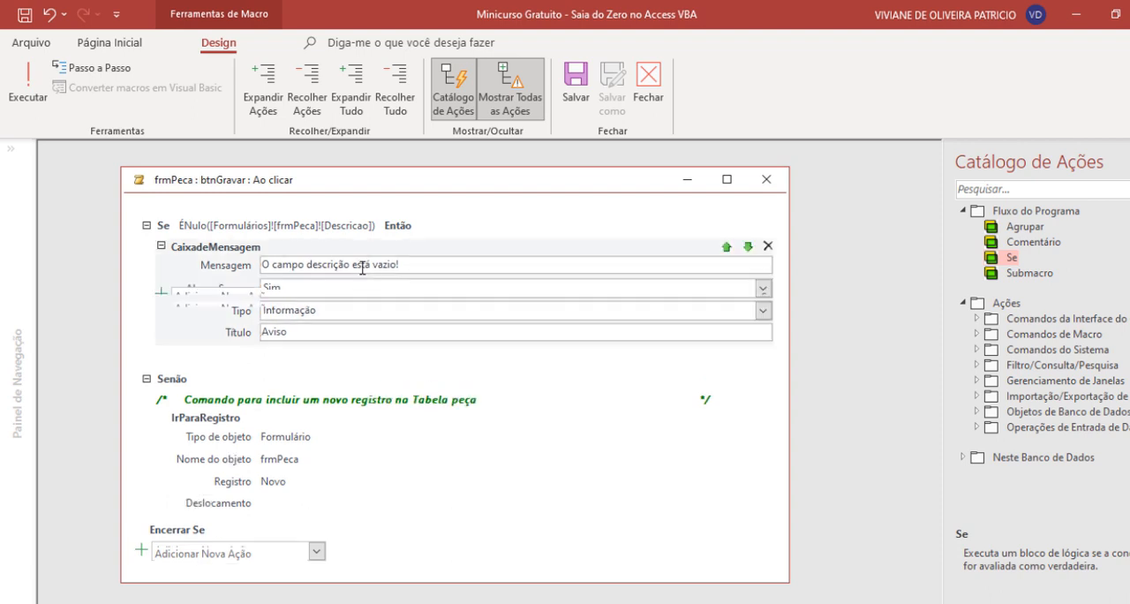
{"action": "left_click", "coordinate": [307, 268]}
{"action": "type", "text": "D"}
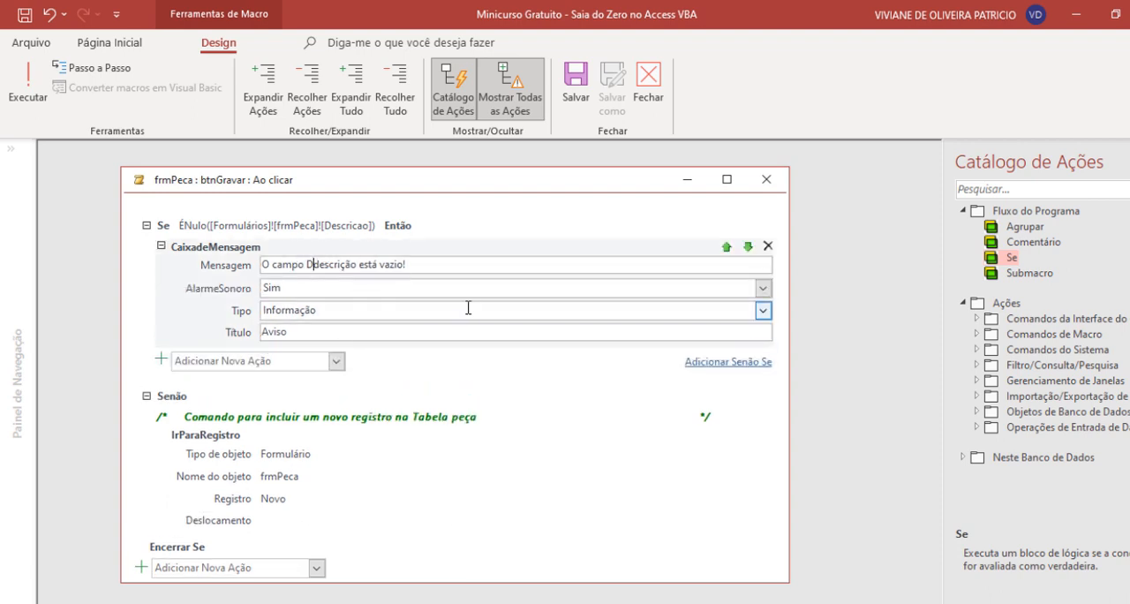
{"action": "key", "text": "Delete"}
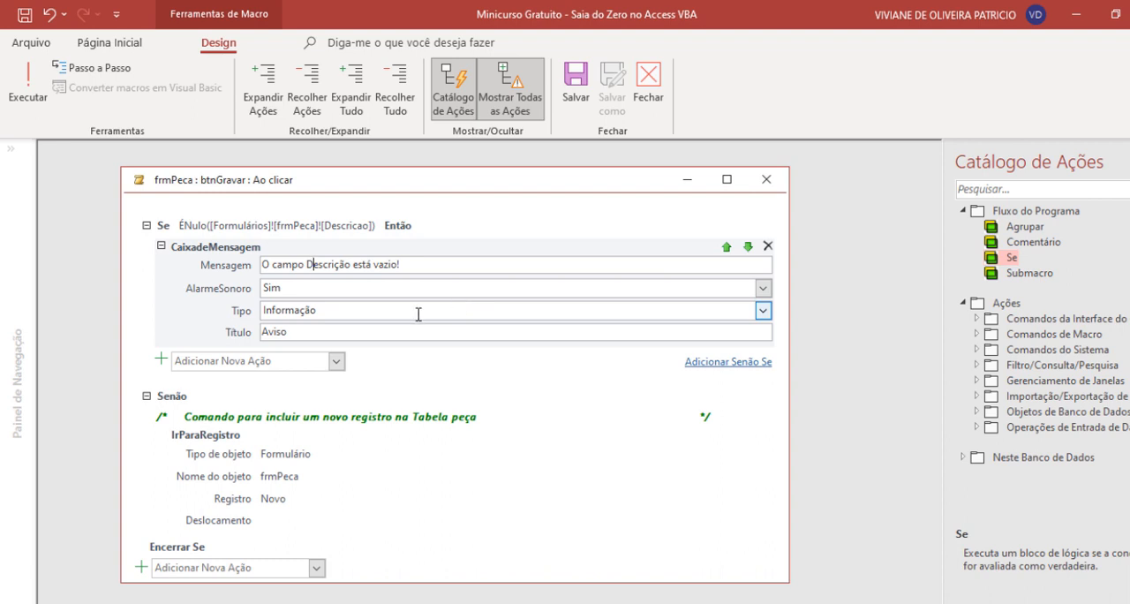
{"action": "left_click", "coordinate": [134, 298]}
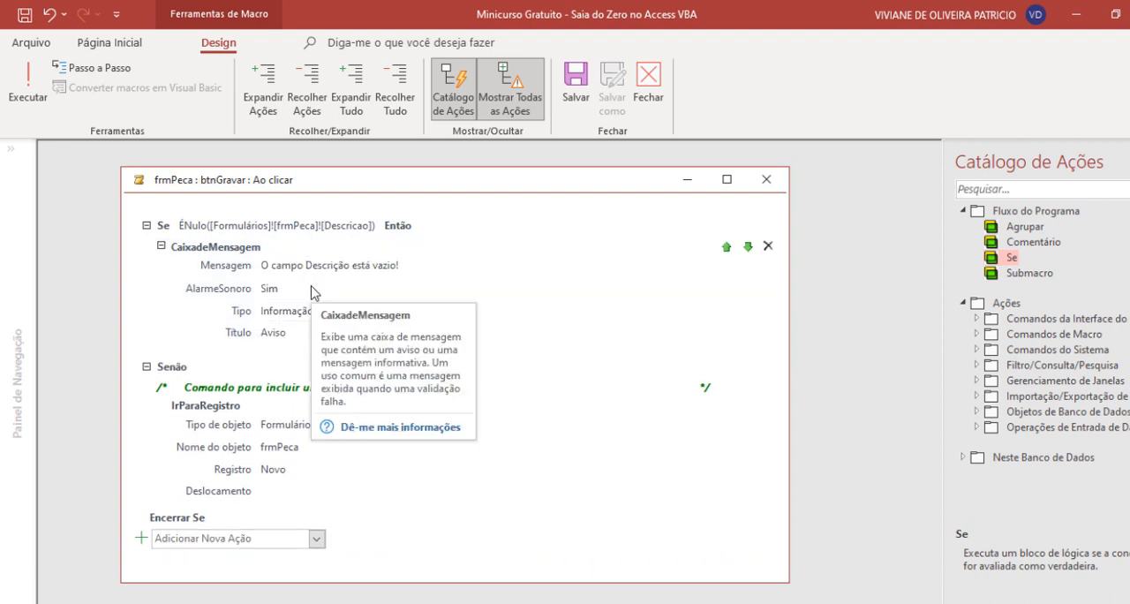
{"action": "left_click", "coordinate": [175, 402]}
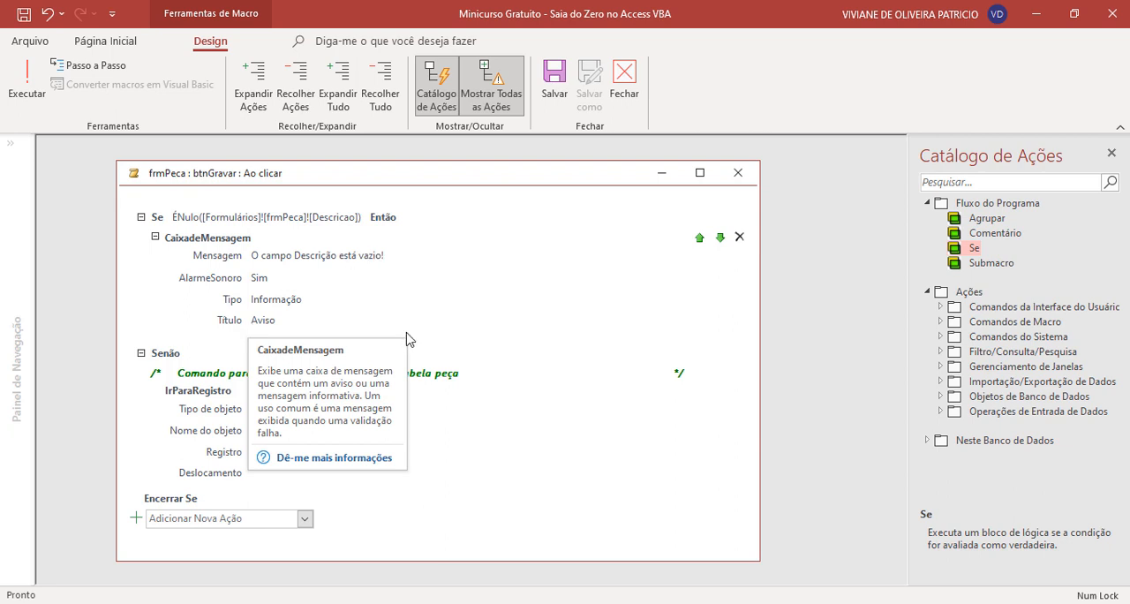
- Add a PararMacro action at the end of the btnGravar macro
{"action": "left_click", "coordinate": [304, 521]}
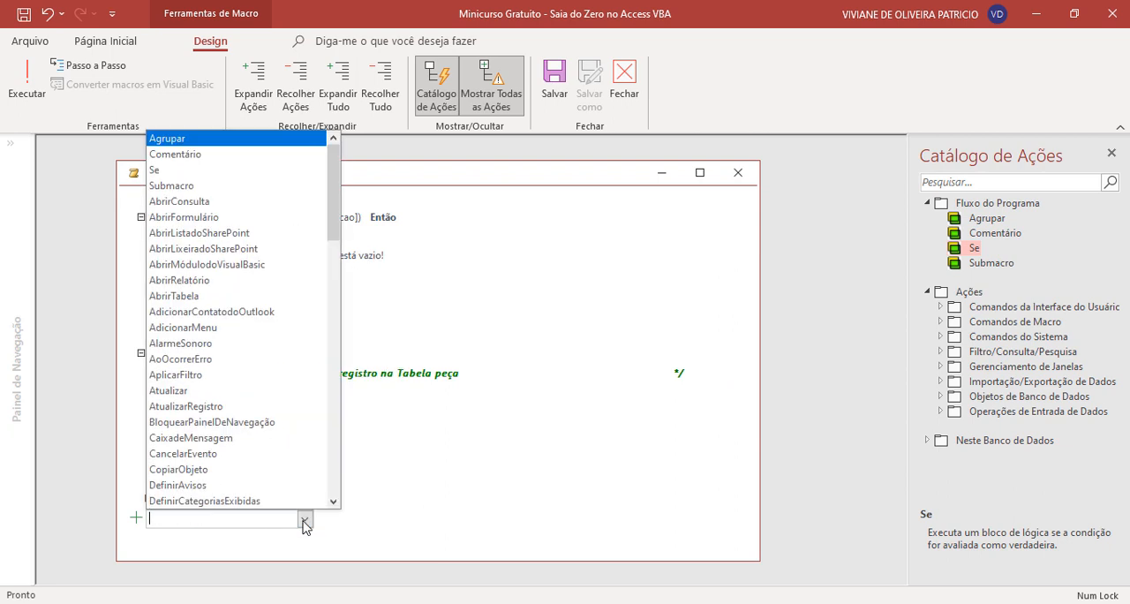
{"action": "type", "text": "Ppara"}
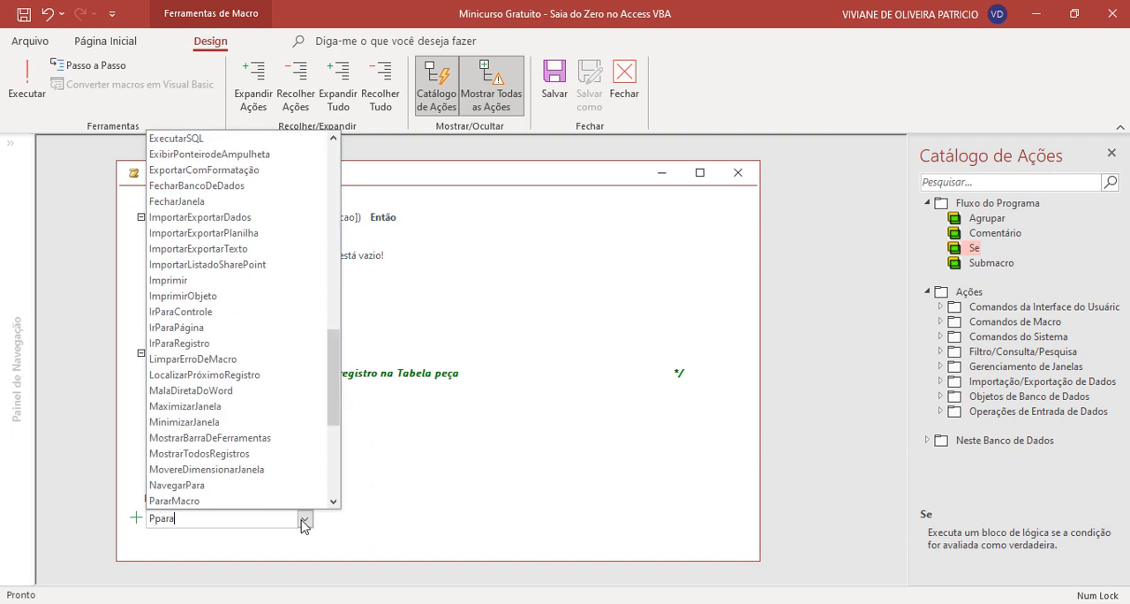
{"action": "key", "text": "BackSpace"}
{"action": "key", "text": "BackSpace"}
{"action": "key", "text": "BackSpace"}
{"action": "key", "text": "BackSpace"}
{"action": "type", "text": "ara"}
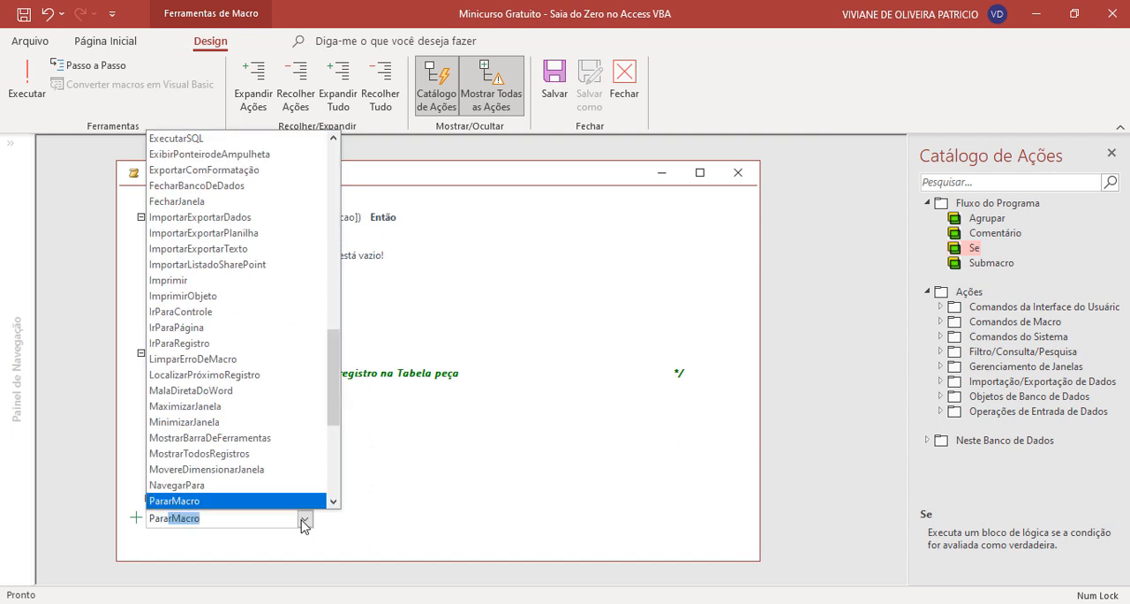
{"action": "left_click", "coordinate": [282, 502]}
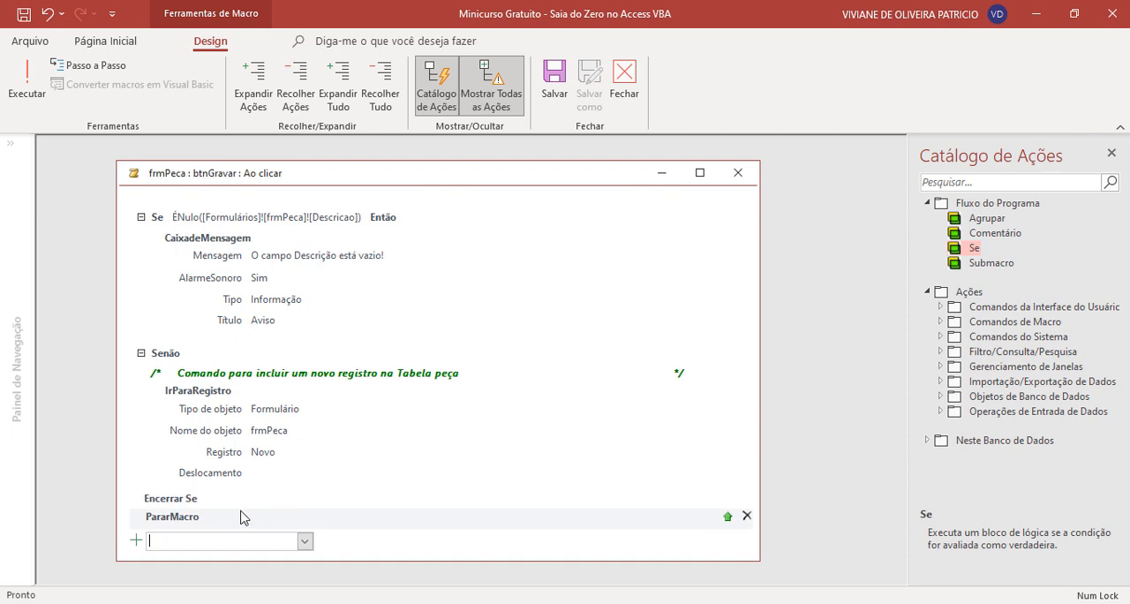
- Move the PararMacro action into the Se branch, directly below the CaixadeMensagem action
{"action": "left_click", "coordinate": [726, 519]}
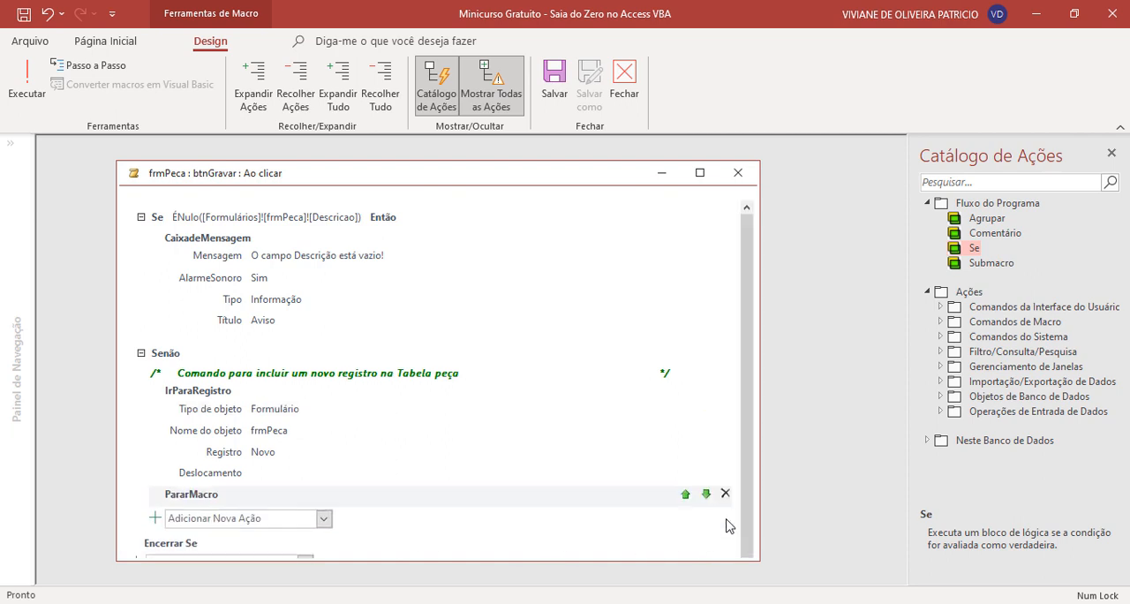
{"action": "left_click", "coordinate": [685, 497]}
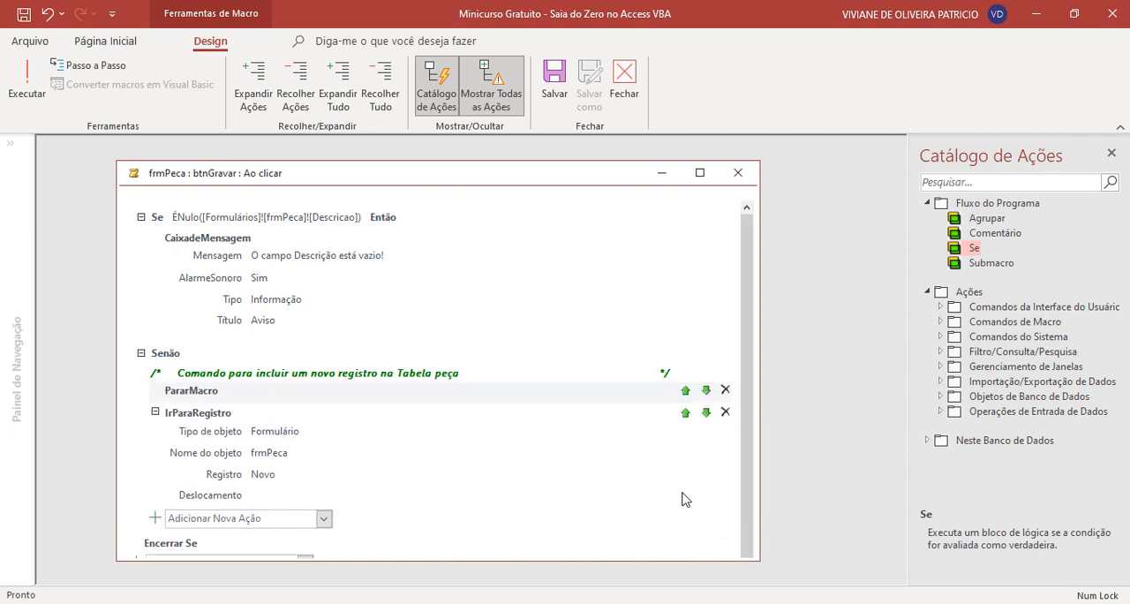
{"action": "left_click", "coordinate": [685, 391]}
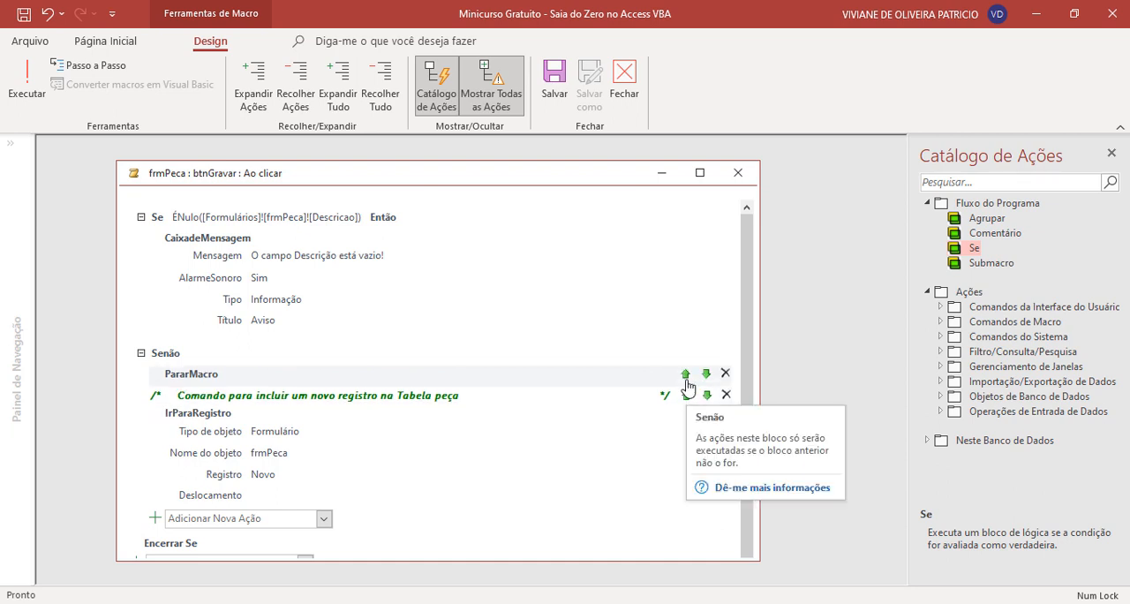
{"action": "left_click", "coordinate": [686, 374]}
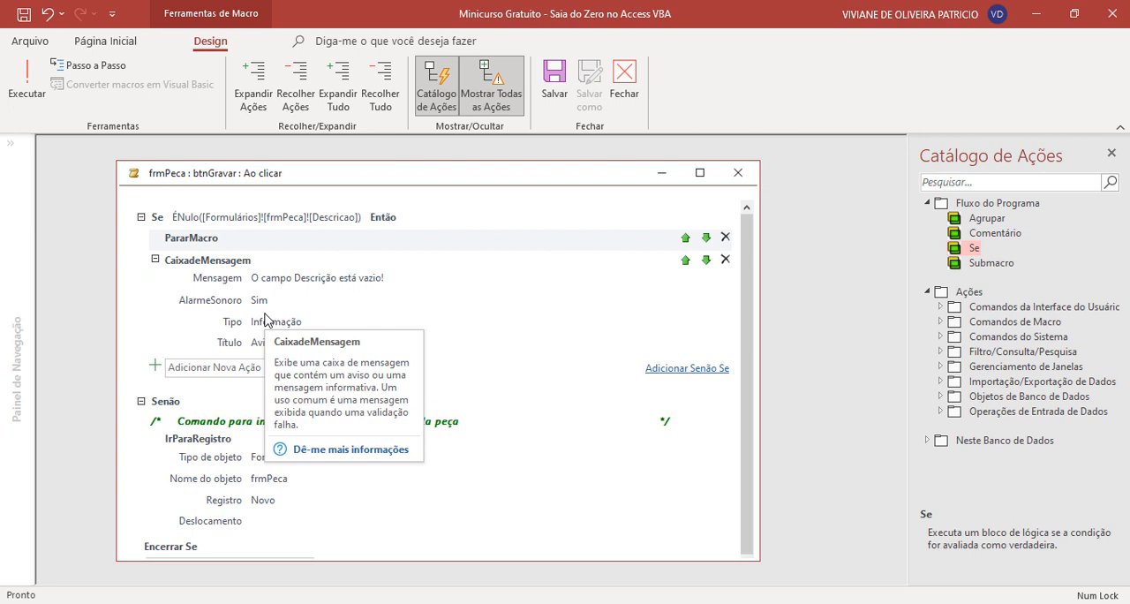
{"action": "left_click", "coordinate": [705, 240]}
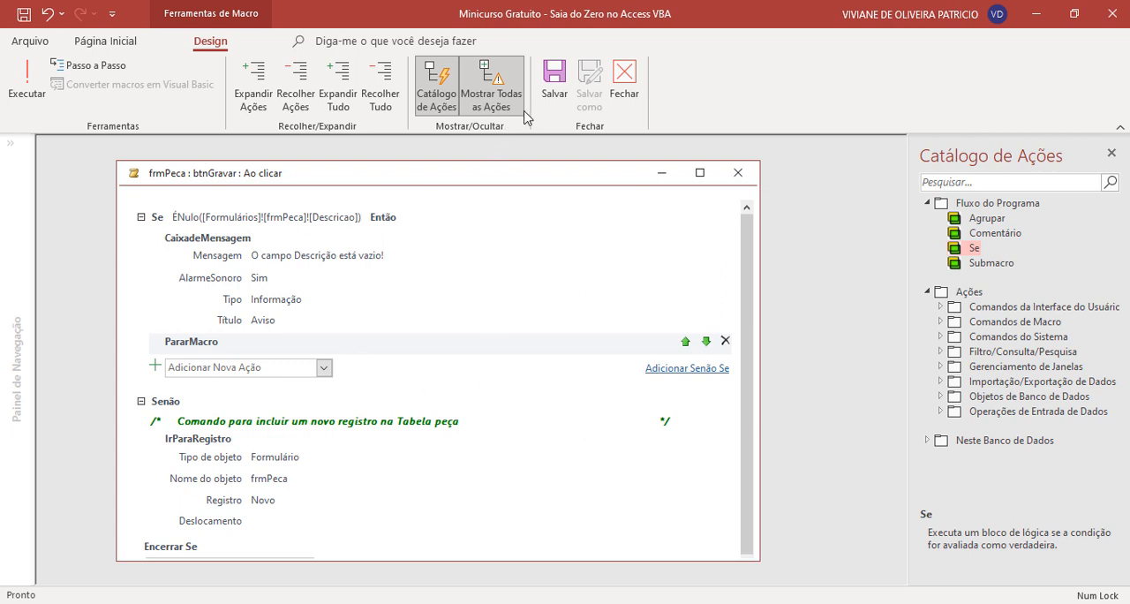
- Close the macro editor, then save and close the frmPeca form
{"action": "left_click", "coordinate": [624, 87]}
{"action": "right_click", "coordinate": [557, 205]}
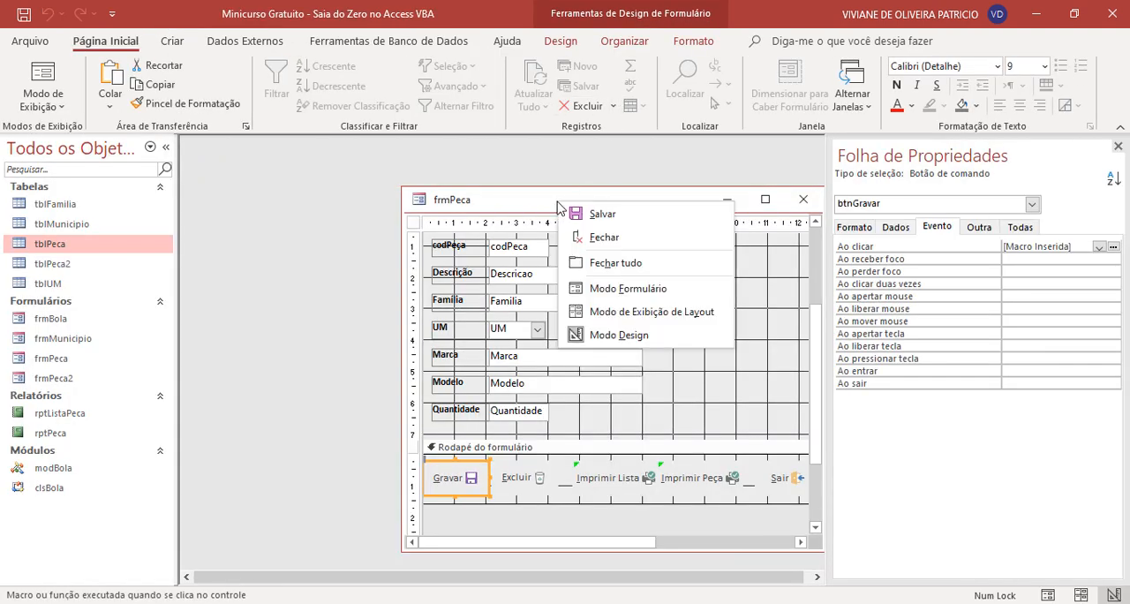
{"action": "left_click", "coordinate": [572, 212]}
{"action": "right_click", "coordinate": [583, 202]}
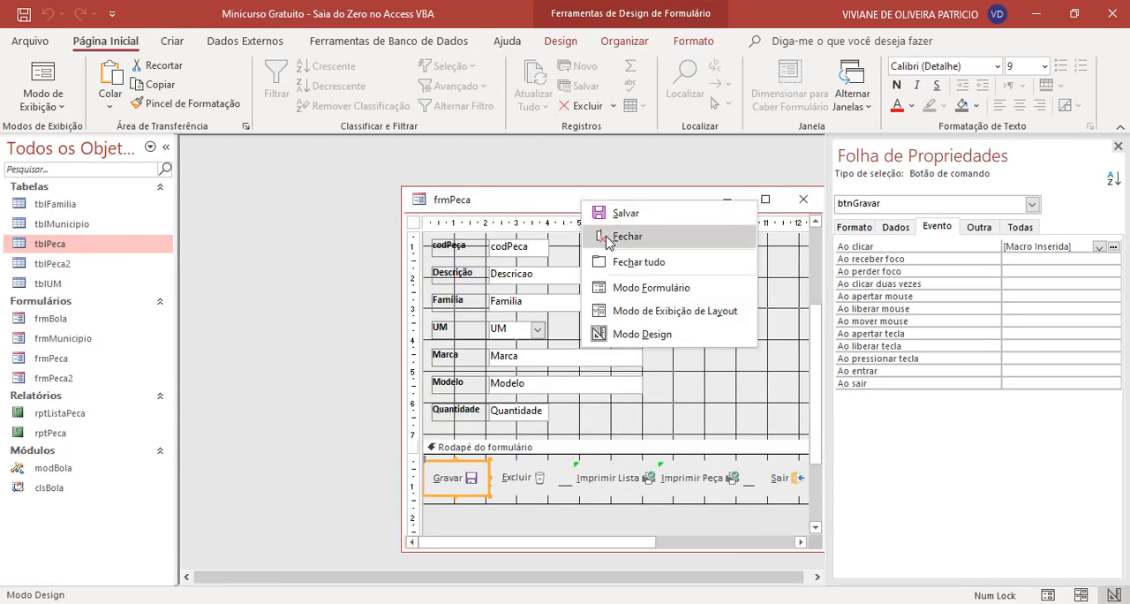
{"action": "left_click", "coordinate": [600, 232]}
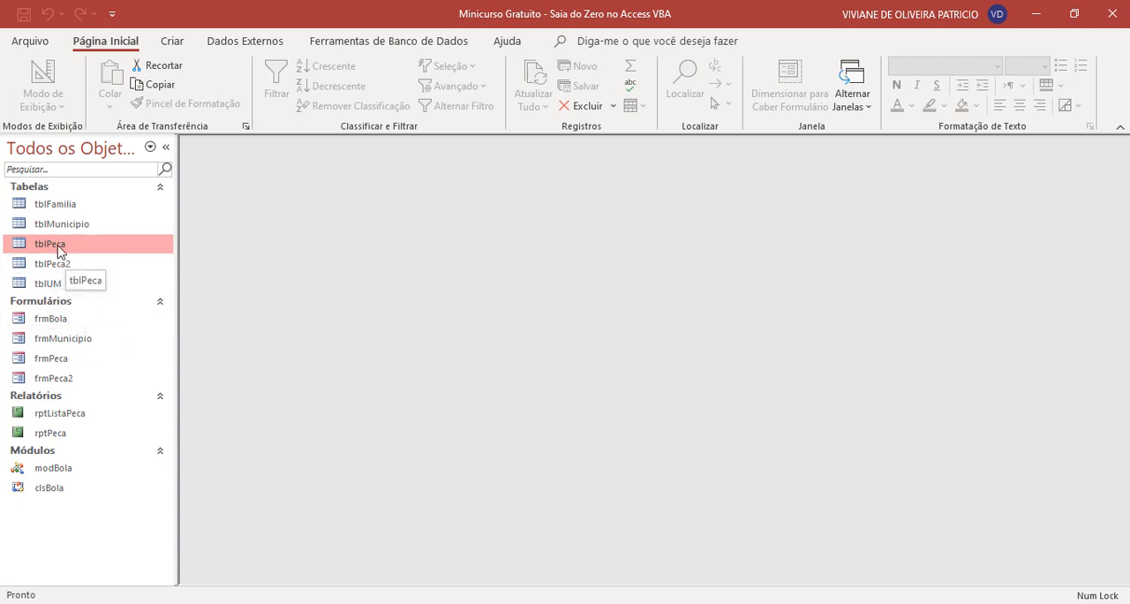
- Open the frmPeca form and enter "ARRUELA LISA 0,5mm LT" as the new record's Descrição
{"action": "double_click", "coordinate": [62, 361]}
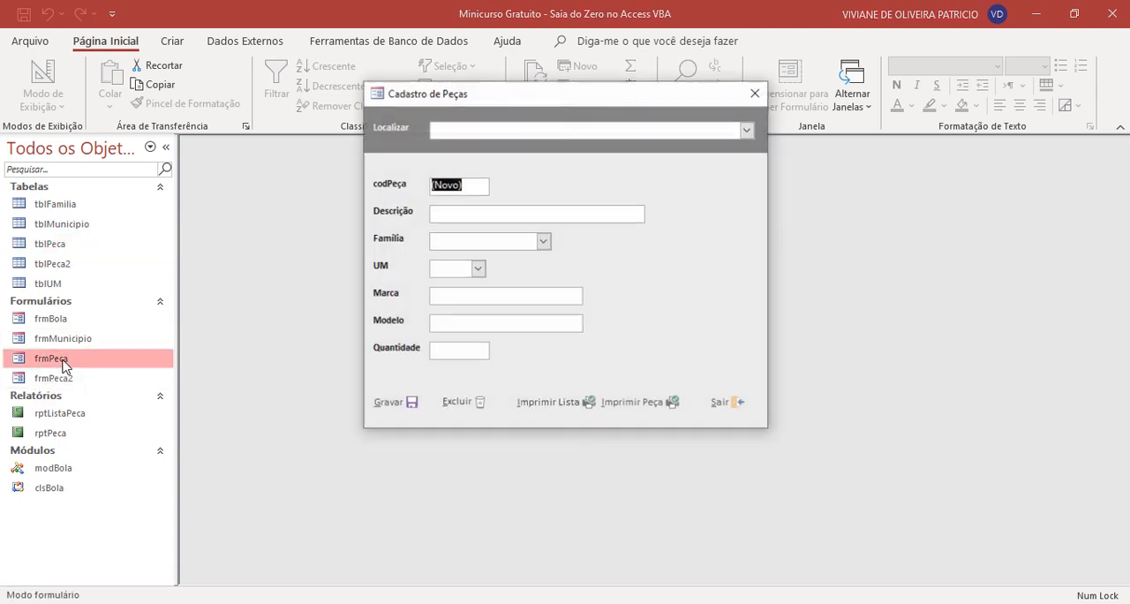
{"action": "left_click_drag", "start_coordinate": [588, 100], "coordinate": [577, 135]}
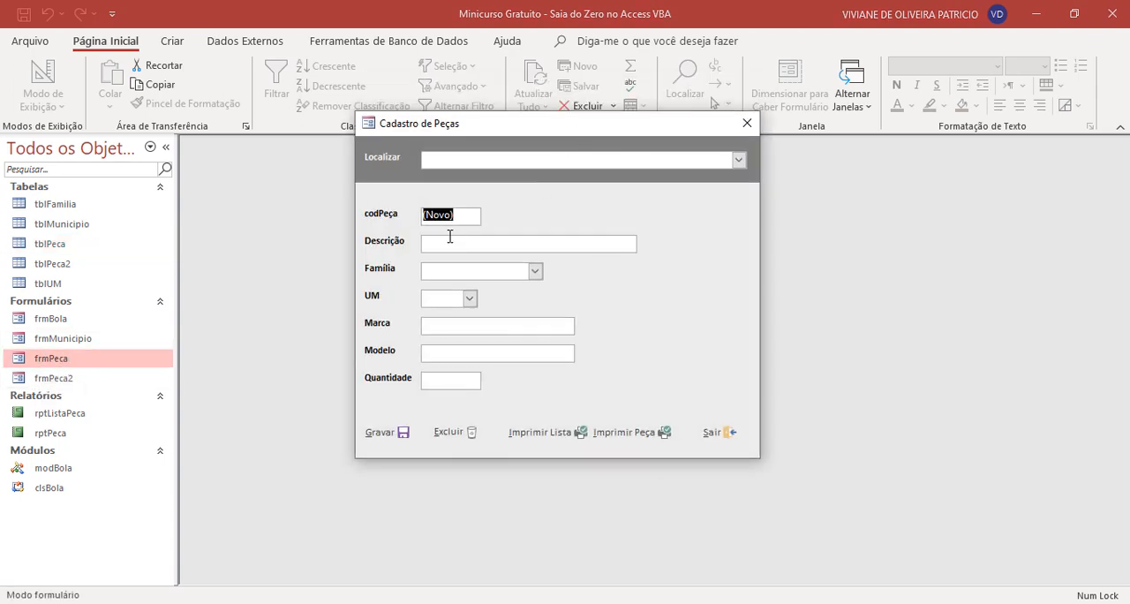
{"action": "left_click", "coordinate": [449, 236]}
{"action": "key", "text": "Caps_Lock"}
{"action": "type", "text": "ARRUELA LISA 0"}
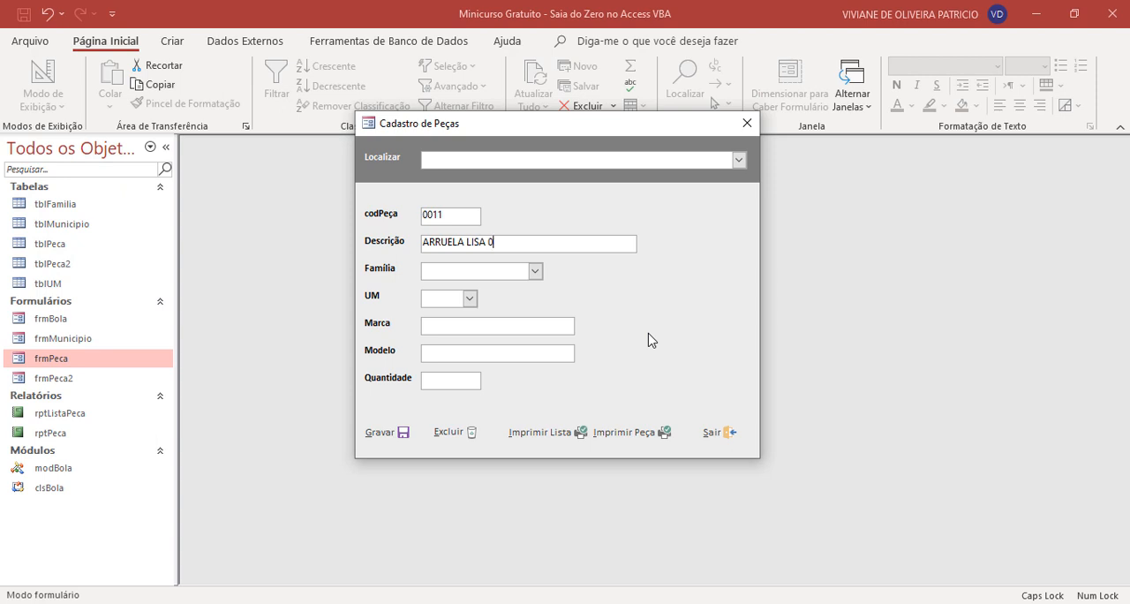
{"action": "type", "text": "O,"}
{"action": "type", "text": "5"}
{"action": "key", "text": "Caps_Lock"}
{"action": "type", "text": "mm"}
{"action": "key", "text": "BackSpace"}
{"action": "key", "text": "BackSpace"}
{"action": "key", "text": "BackSpace"}
{"action": "key", "text": "BackSpace"}
{"action": "key", "text": "BackSpace"}
{"action": "type", "text": "0,5mm m"}
{"action": "key", "text": "Caps_Lock"}
{"action": "key", "text": "BackSpace"}
{"action": "type", "text": "LT"}
- Set the new record's Família to Fixação and cut the text out of the Descrição field
{"action": "left_click", "coordinate": [536, 271]}
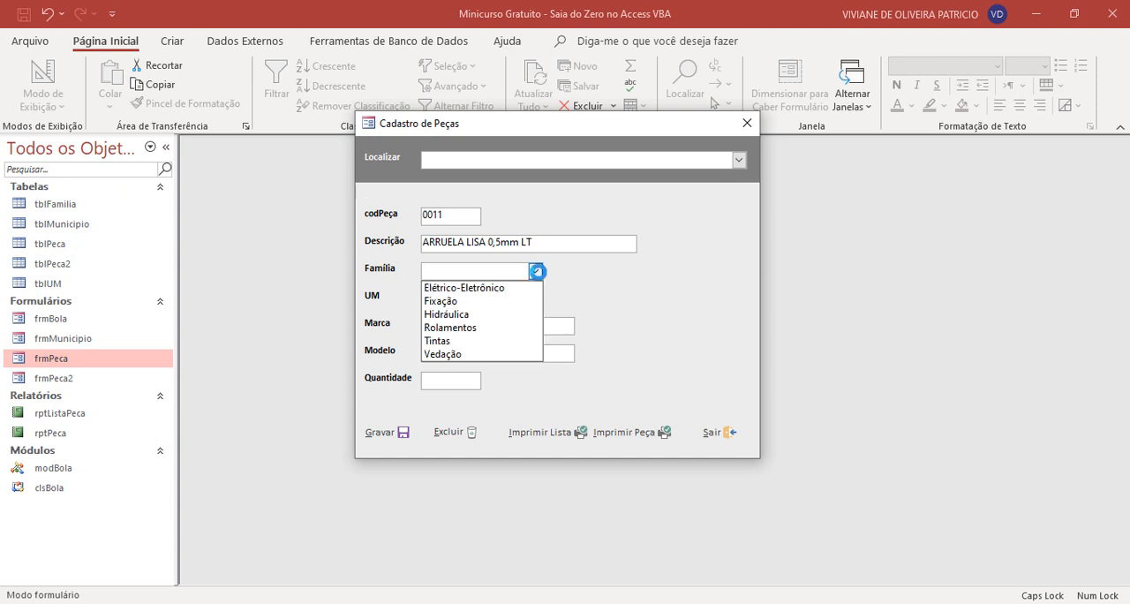
{"action": "left_click", "coordinate": [465, 301]}
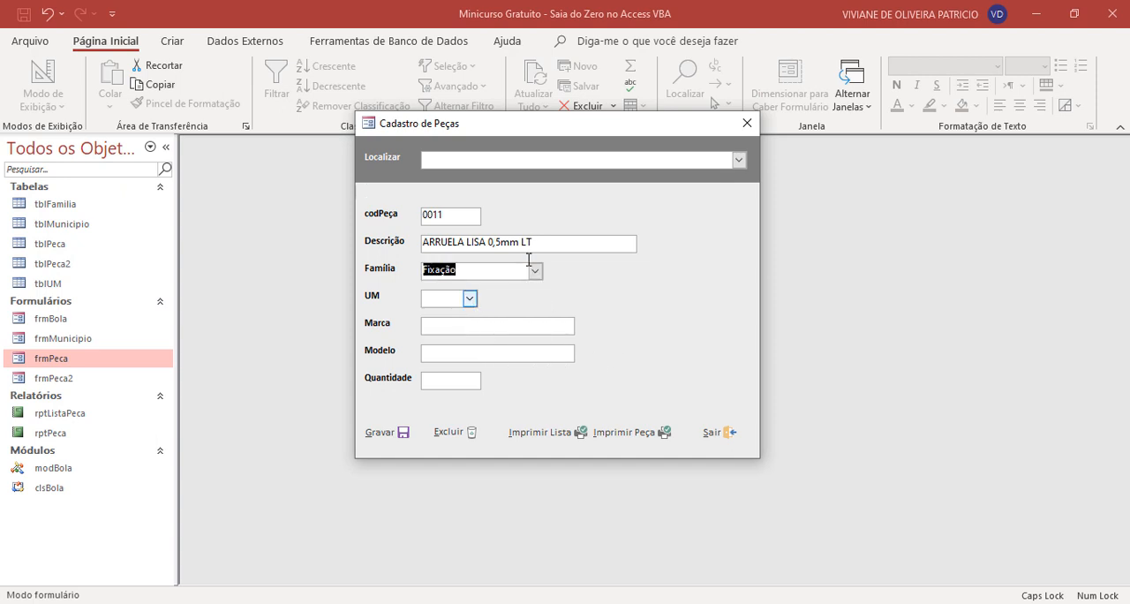
{"action": "key", "text": "shift+Tab"}
{"action": "key", "text": "ctrl+c"}
{"action": "key", "text": "Delete"}
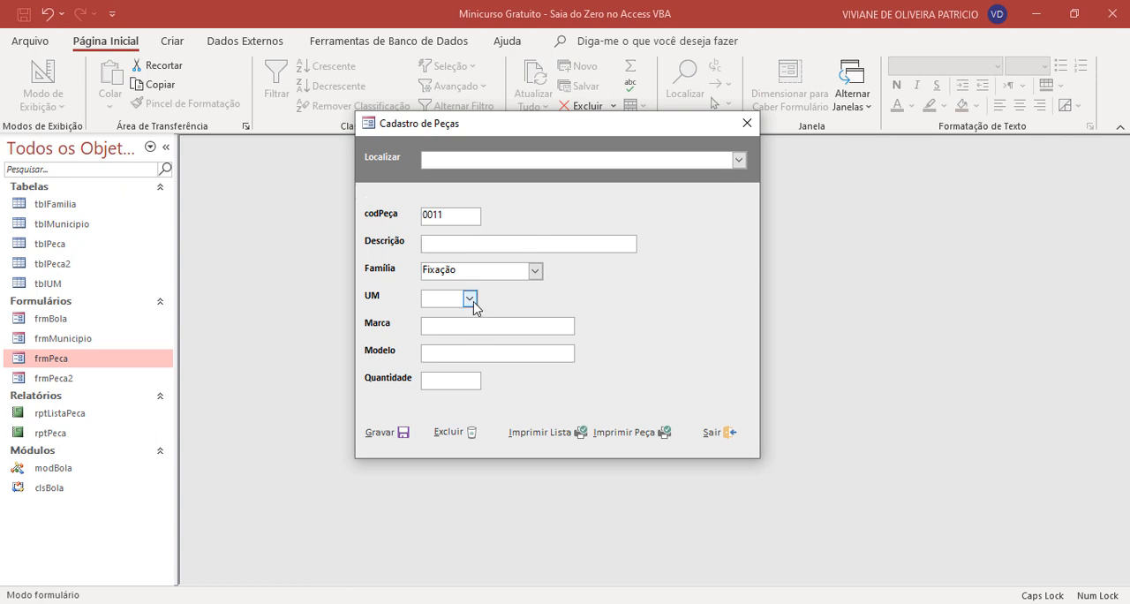
- Set the new record's UM to Pç and its Quantidade to 100
{"action": "left_click", "coordinate": [468, 301]}
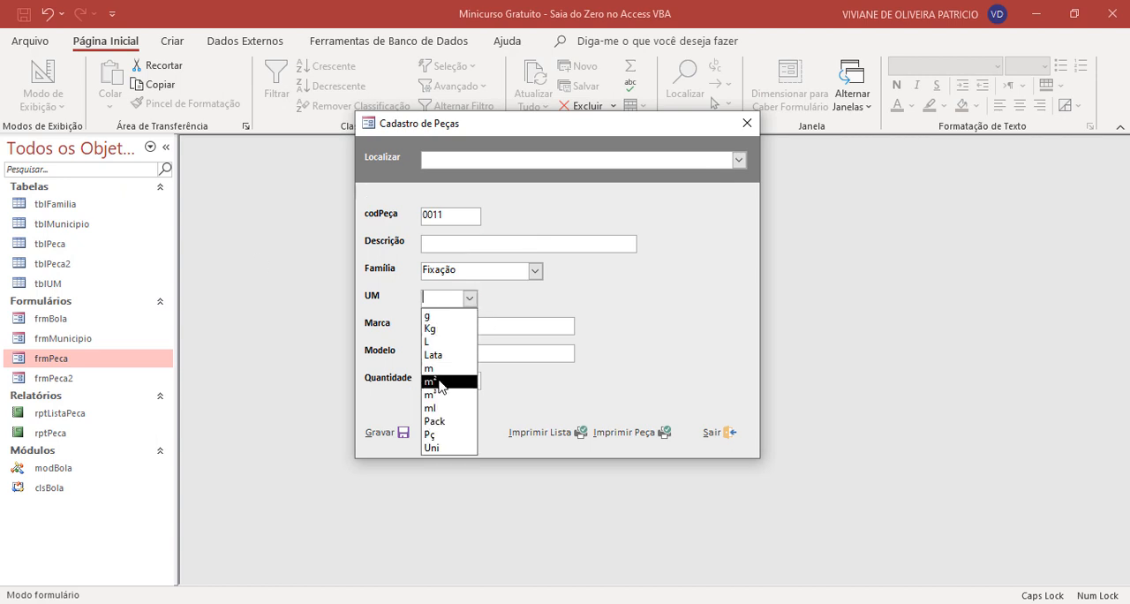
{"action": "left_click", "coordinate": [430, 434]}
{"action": "left_click", "coordinate": [444, 329]}
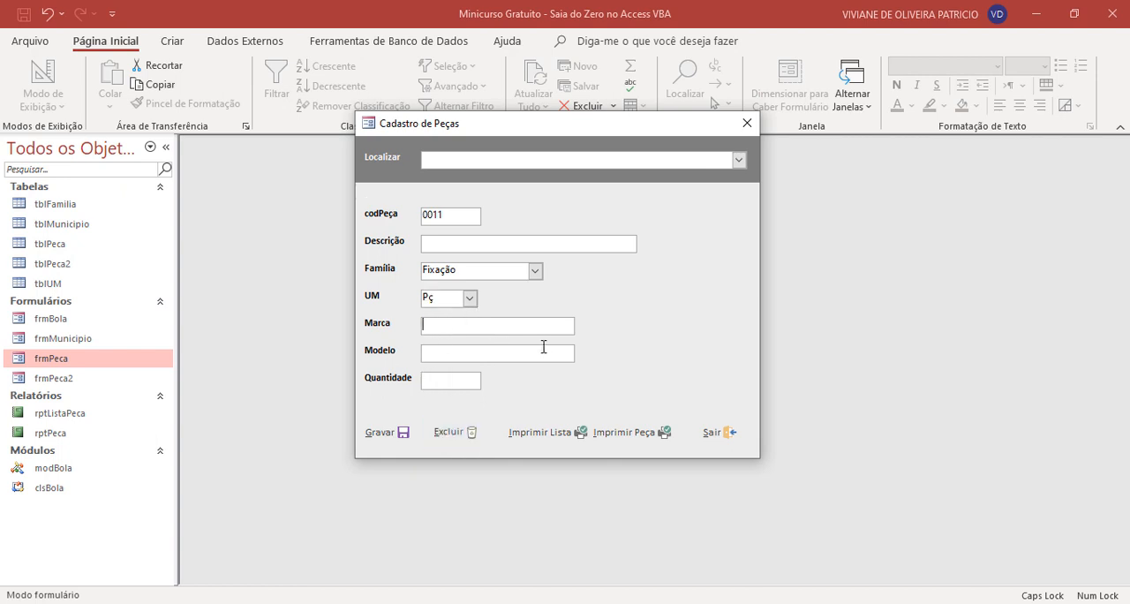
{"action": "left_click", "coordinate": [448, 380]}
{"action": "type", "text": "100"}
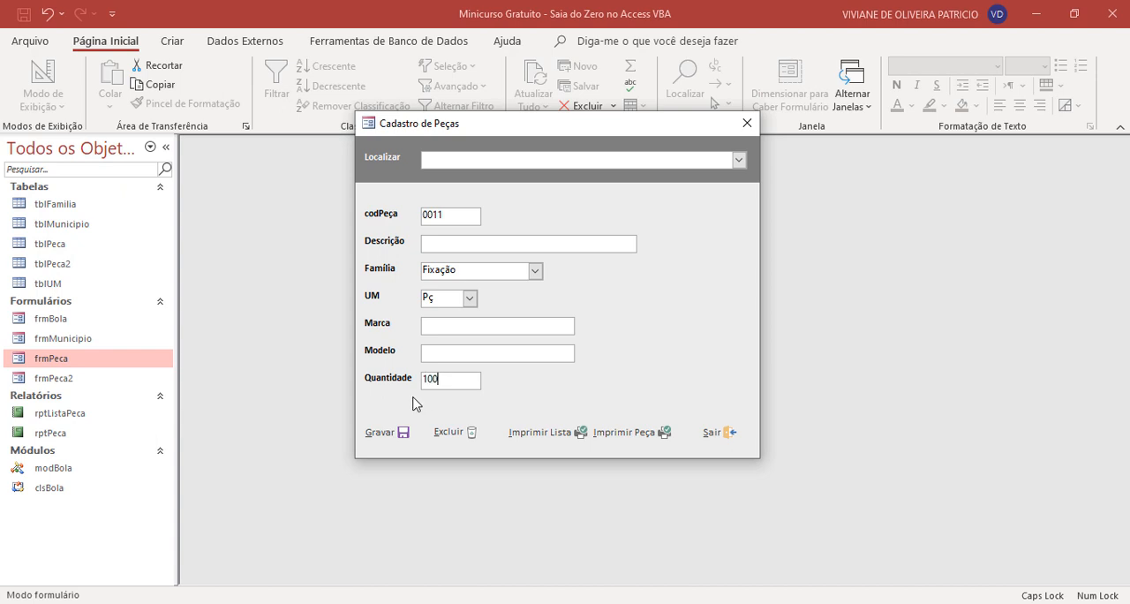
- Test the Gravar command with the Descrição field empty and dismiss the message box
{"action": "left_click", "coordinate": [394, 448]}
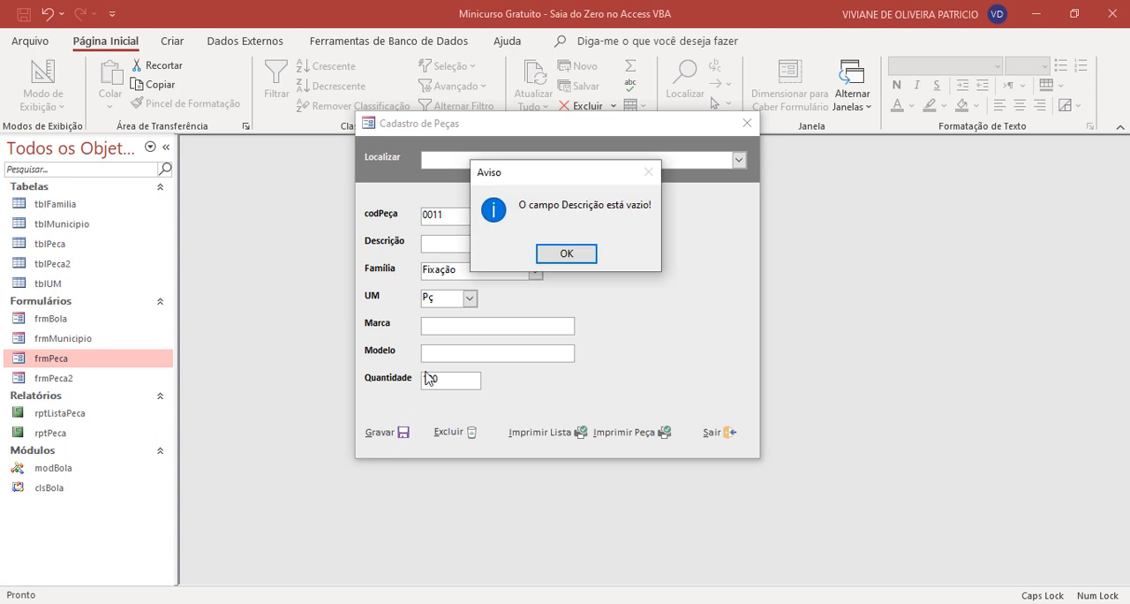
{"action": "left_click_drag", "start_coordinate": [570, 186], "coordinate": [572, 236]}
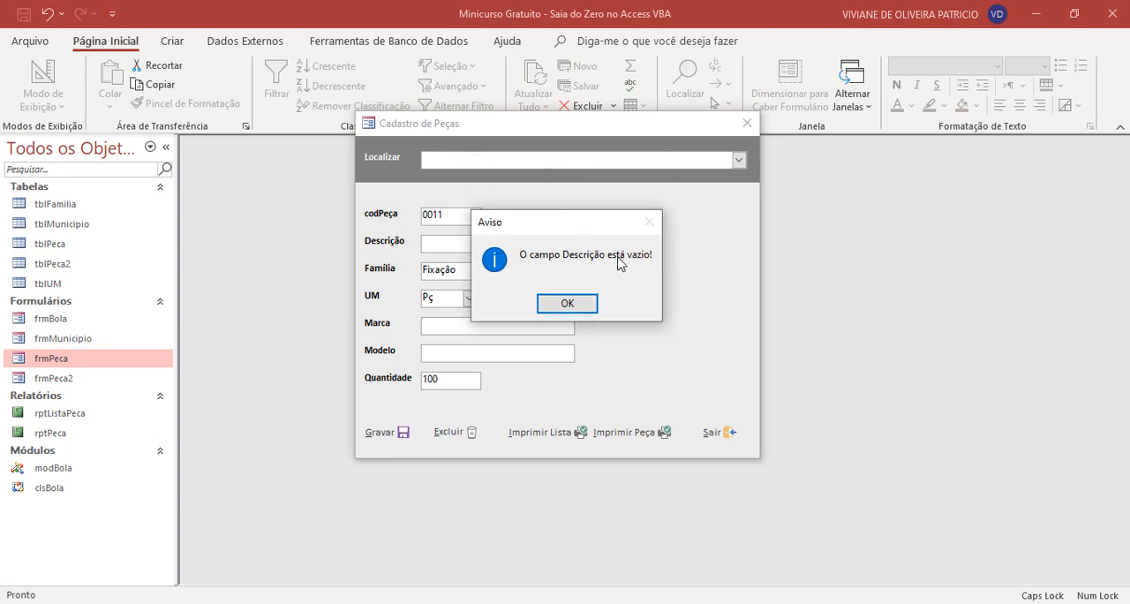
{"action": "left_click", "coordinate": [569, 304]}
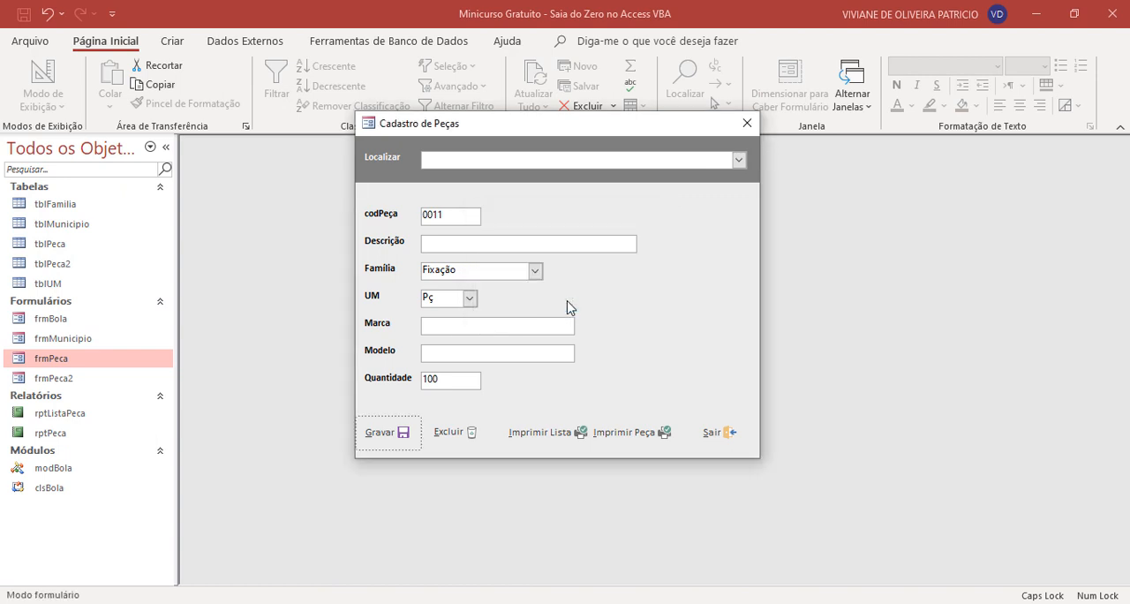
- Check in the tblPeca table whether the record without a description was stored, then close the table
{"action": "left_click", "coordinate": [69, 251]}
{"action": "double_click", "coordinate": [69, 250]}
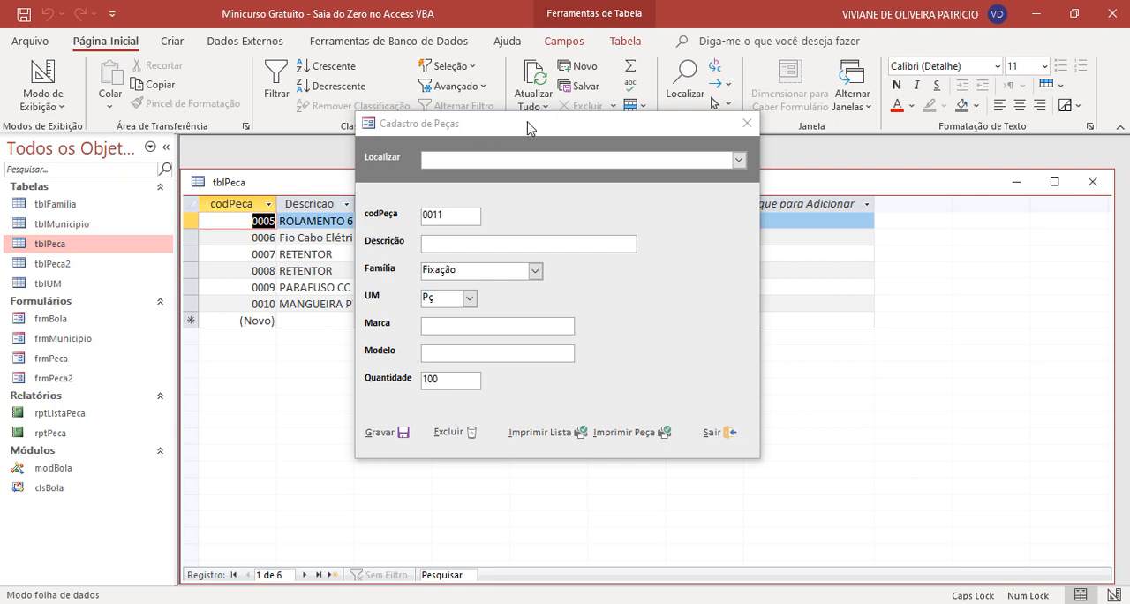
{"action": "left_click_drag", "start_coordinate": [526, 123], "coordinate": [771, 233]}
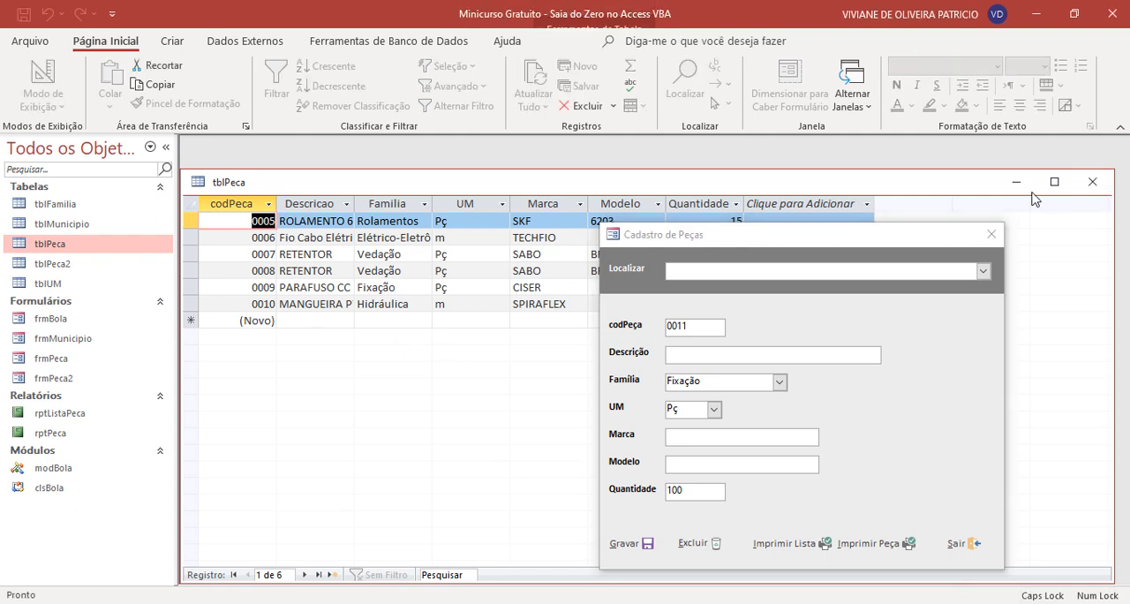
{"action": "left_click", "coordinate": [1092, 182]}
{"action": "left_click_drag", "start_coordinate": [832, 245], "coordinate": [644, 190]}
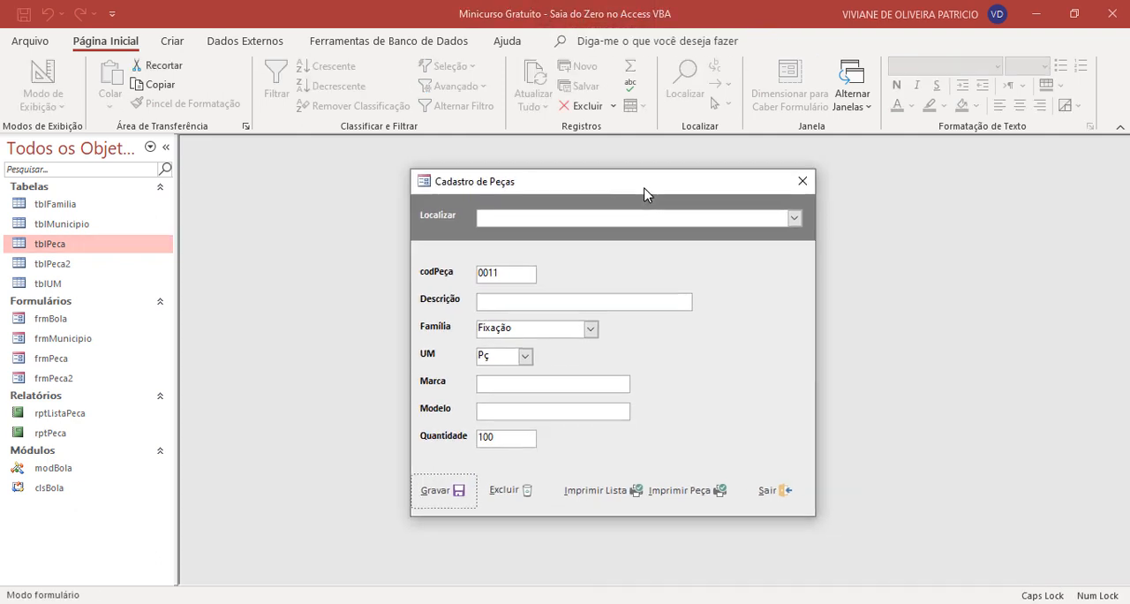
- Paste "ARRUELA LISA 0,5mm LT" into the Descrição field and save the record with Gravar
{"action": "left_click", "coordinate": [512, 300]}
{"action": "key", "text": "ctrl+v"}
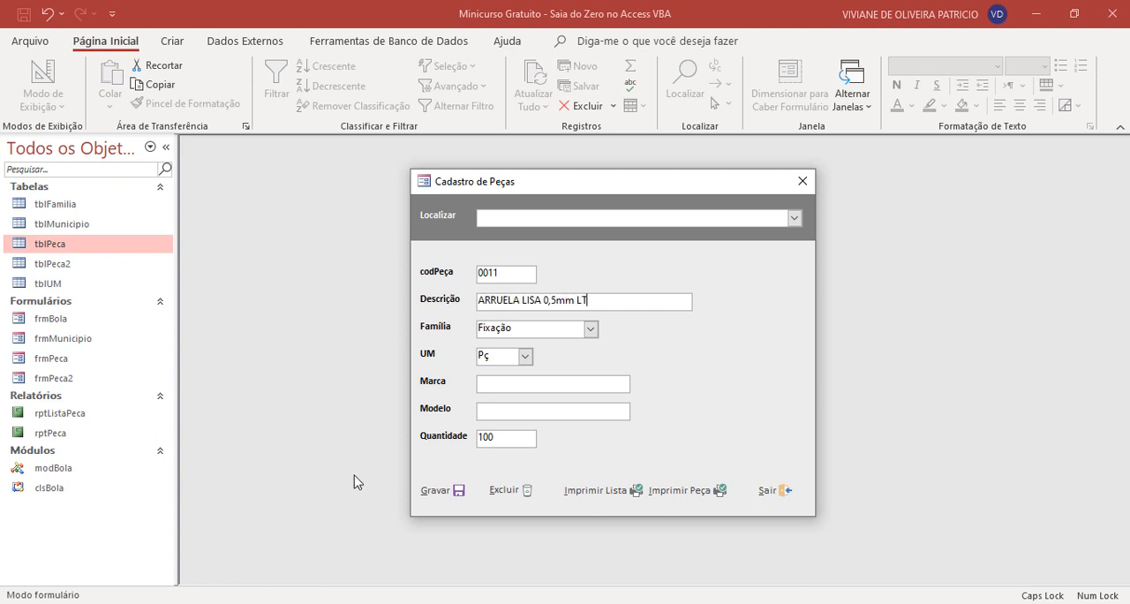
{"action": "left_click", "coordinate": [440, 496]}
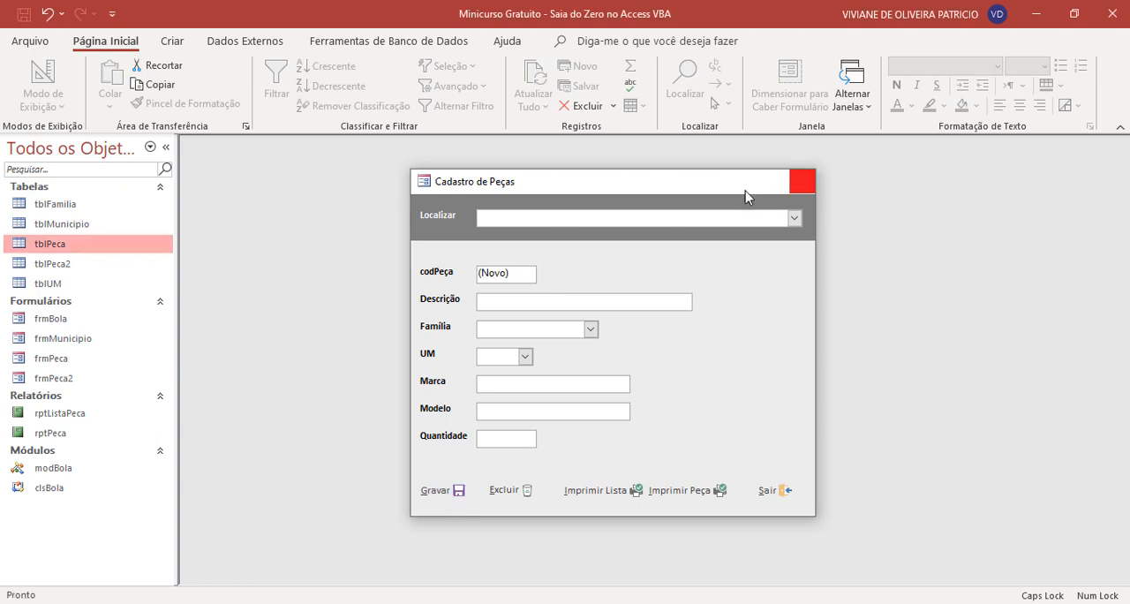
- Close the parts form and check the tblPeca table for the newly saved washer record
{"action": "left_click", "coordinate": [802, 181]}
{"action": "double_click", "coordinate": [121, 249]}
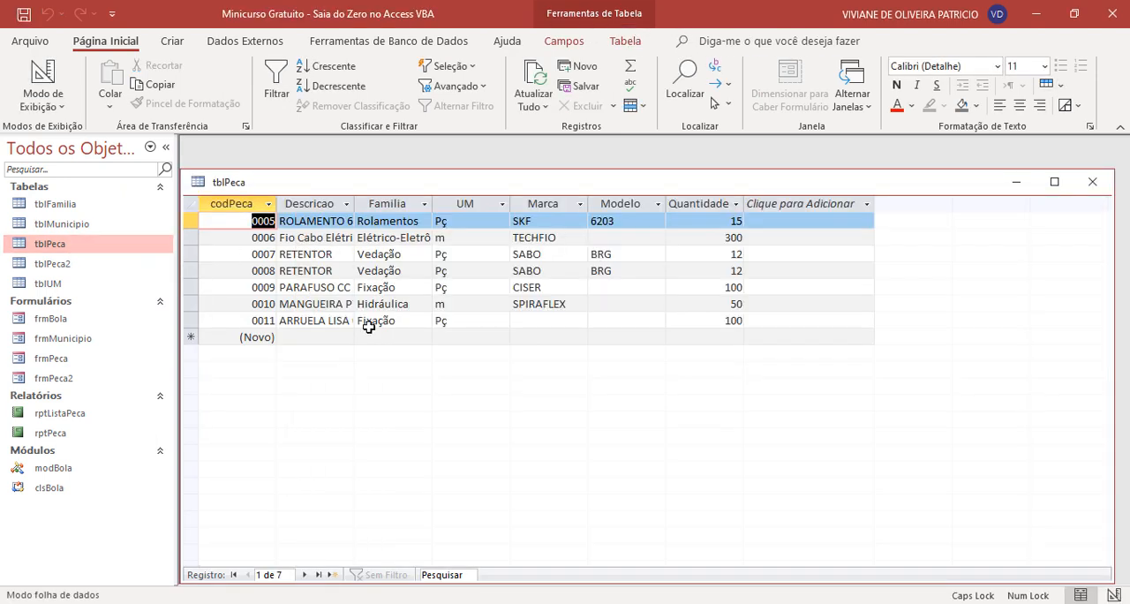
{"action": "left_click", "coordinate": [398, 324]}
{"action": "left_click", "coordinate": [534, 324]}
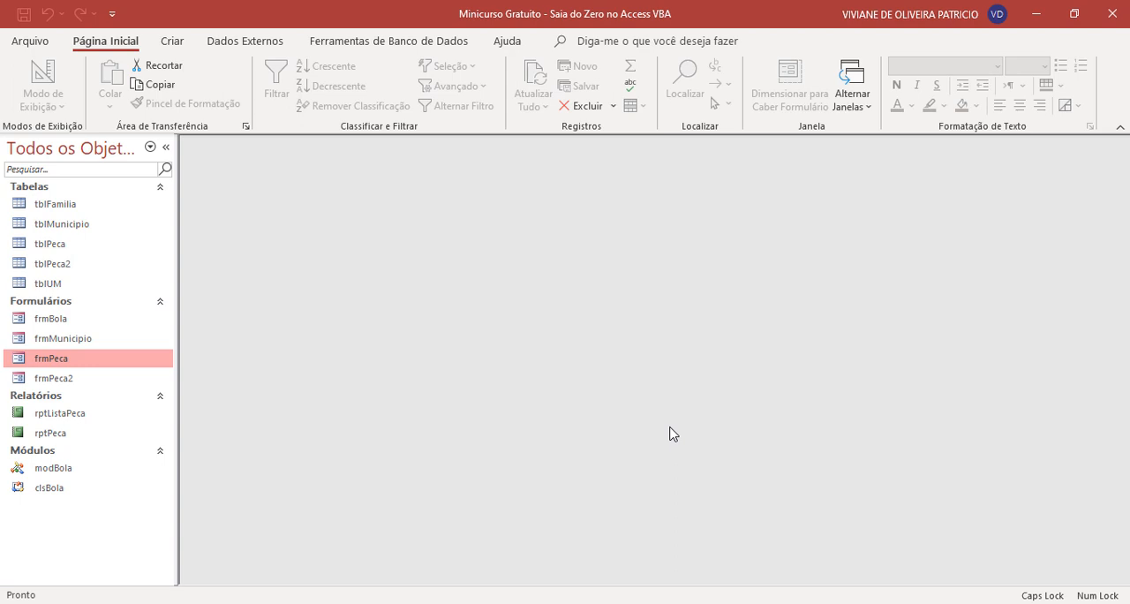
- Open frmPeca in Modo Design and show the Dados properties of the Localizar combo box
{"action": "right_click", "coordinate": [84, 361]}
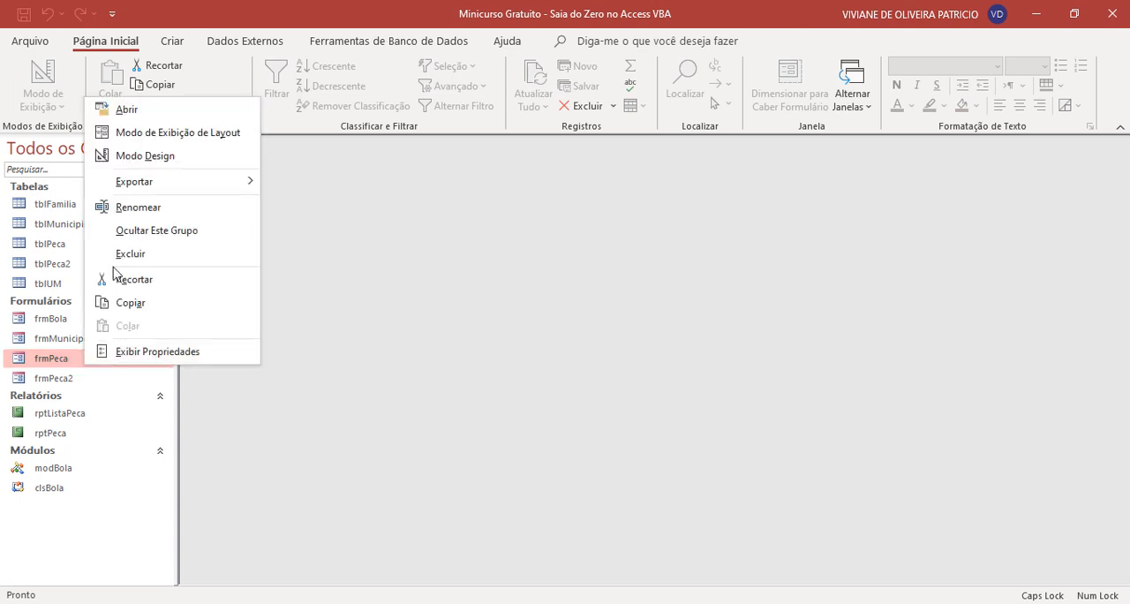
{"action": "left_click", "coordinate": [166, 157]}
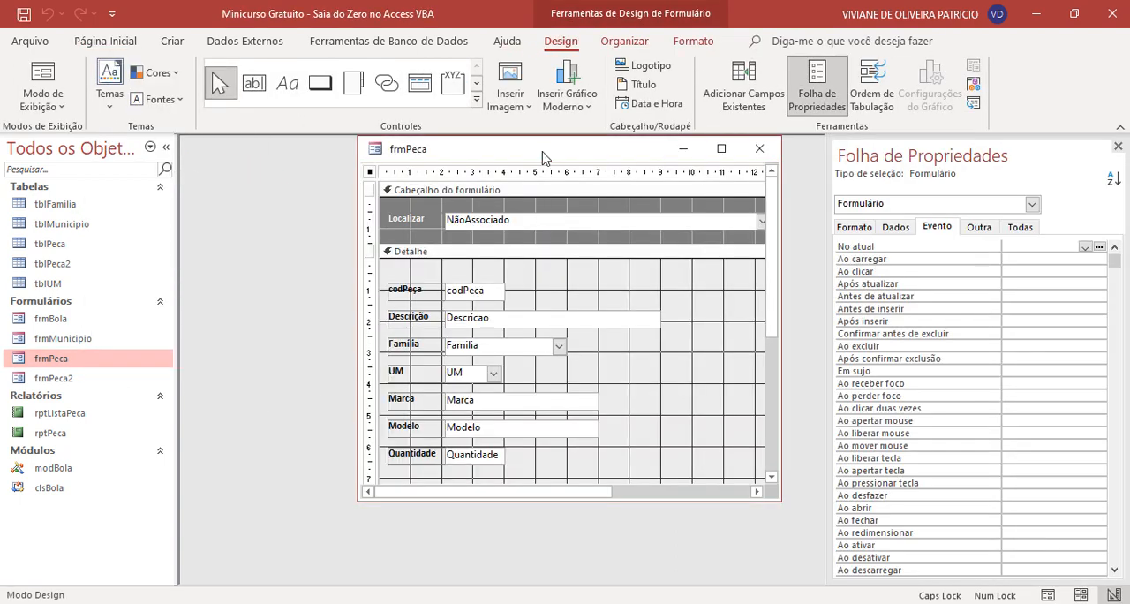
{"action": "left_click_drag", "start_coordinate": [542, 158], "coordinate": [511, 177]}
{"action": "left_click", "coordinate": [465, 240]}
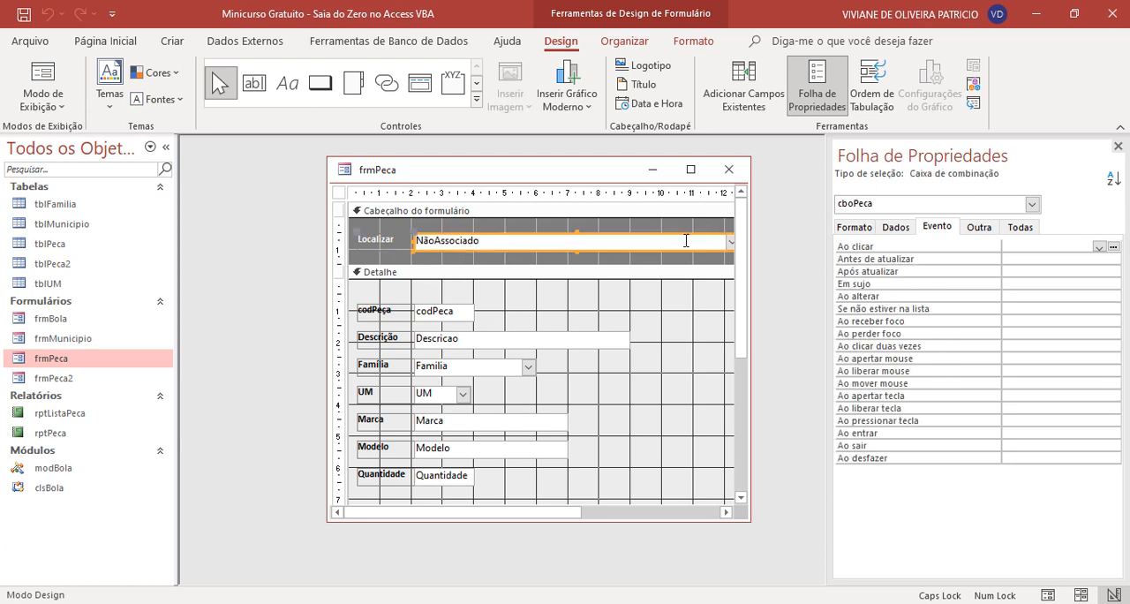
{"action": "left_click", "coordinate": [895, 227]}
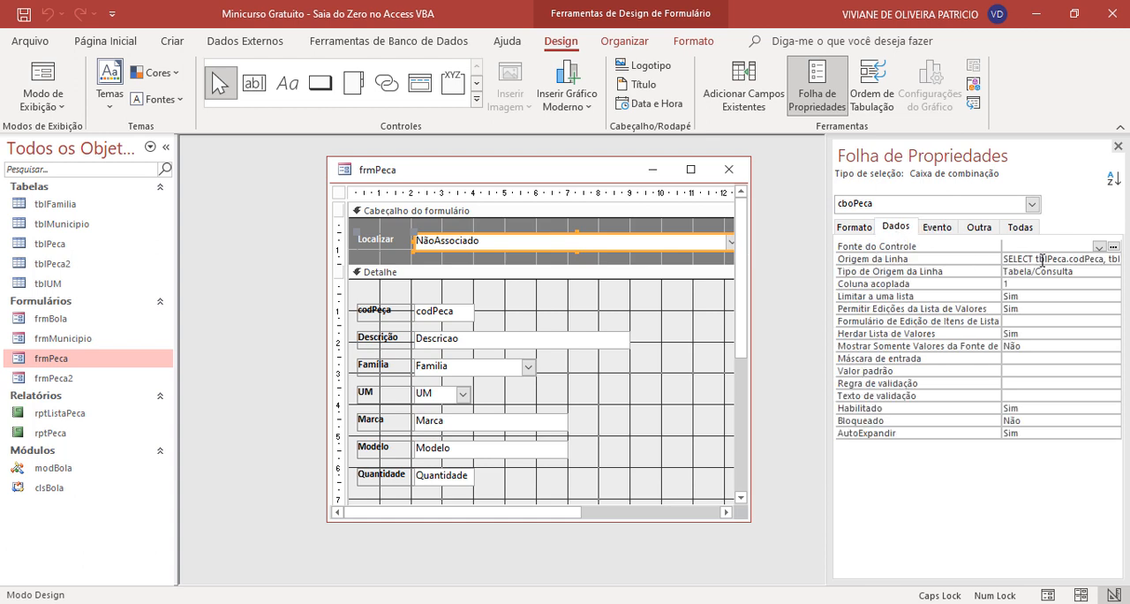
- Open the Origem da Linha query of the Localizar combo box, run it to review its rows, then close the query builder
{"action": "left_click", "coordinate": [1041, 259]}
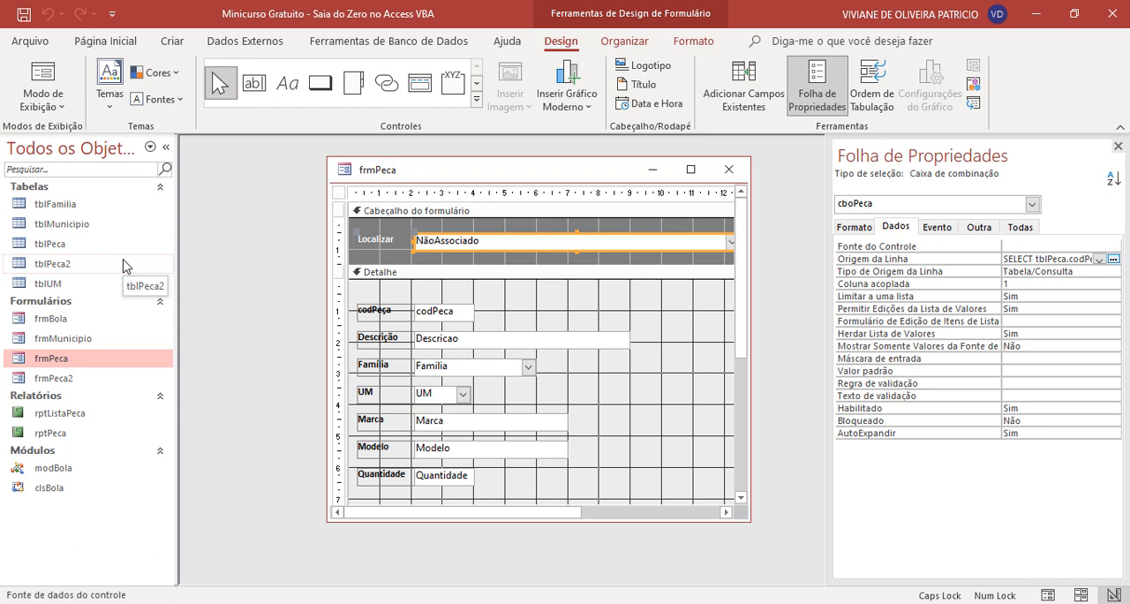
{"action": "left_click", "coordinate": [1114, 259]}
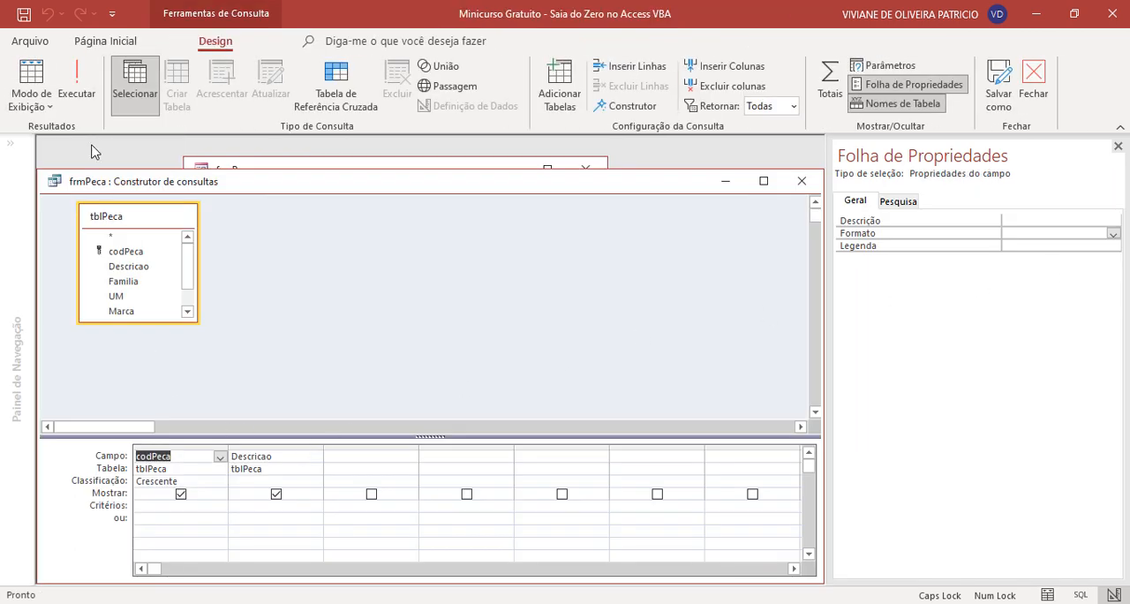
{"action": "left_click", "coordinate": [77, 86]}
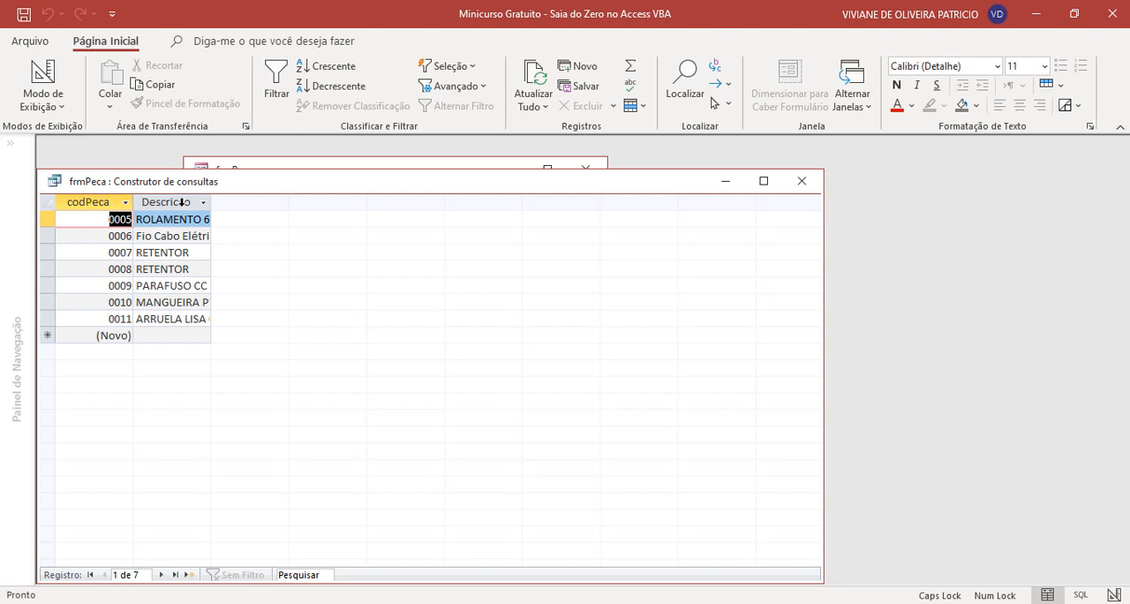
{"action": "left_click", "coordinate": [800, 180]}
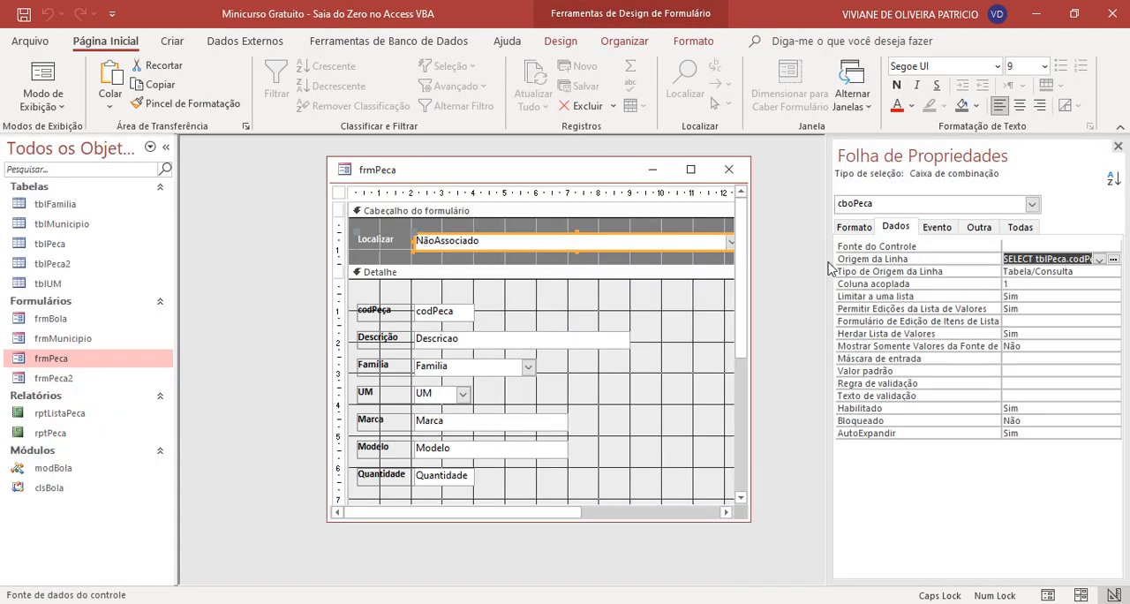
- Review the Número de colunas and Larguras das colunas format properties of the Localizar combo box
{"action": "left_click", "coordinate": [854, 228]}
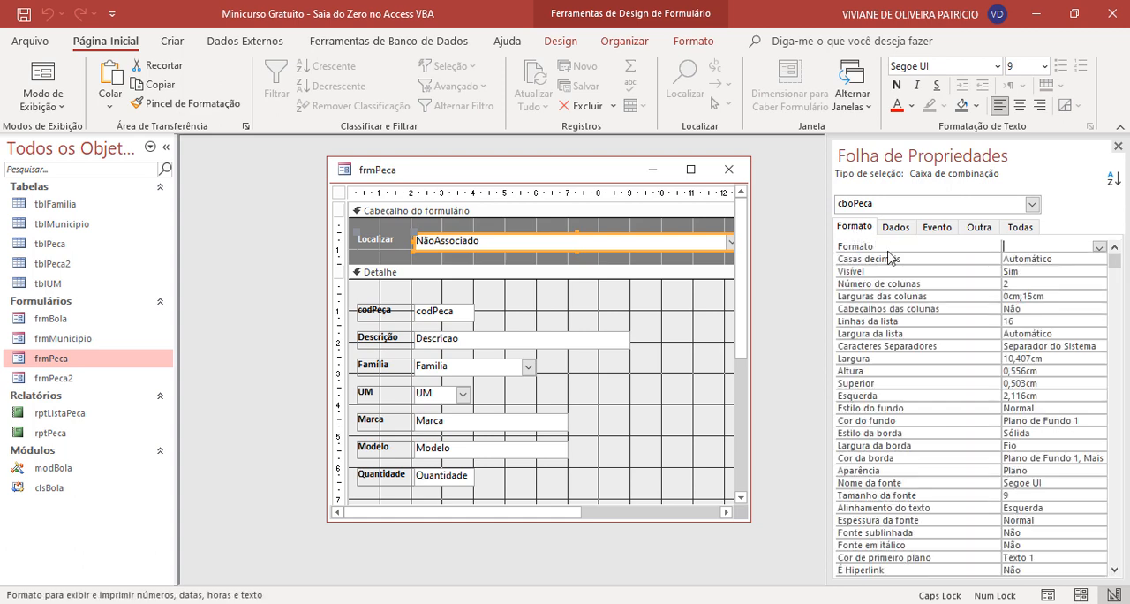
{"action": "left_click", "coordinate": [1041, 286]}
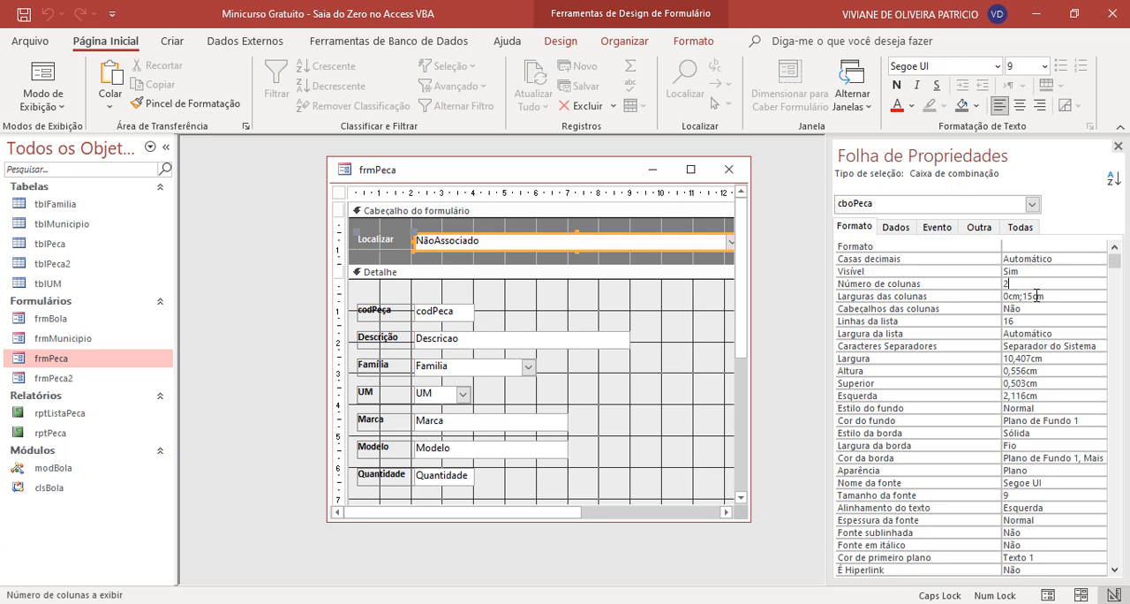
{"action": "left_click", "coordinate": [1009, 296]}
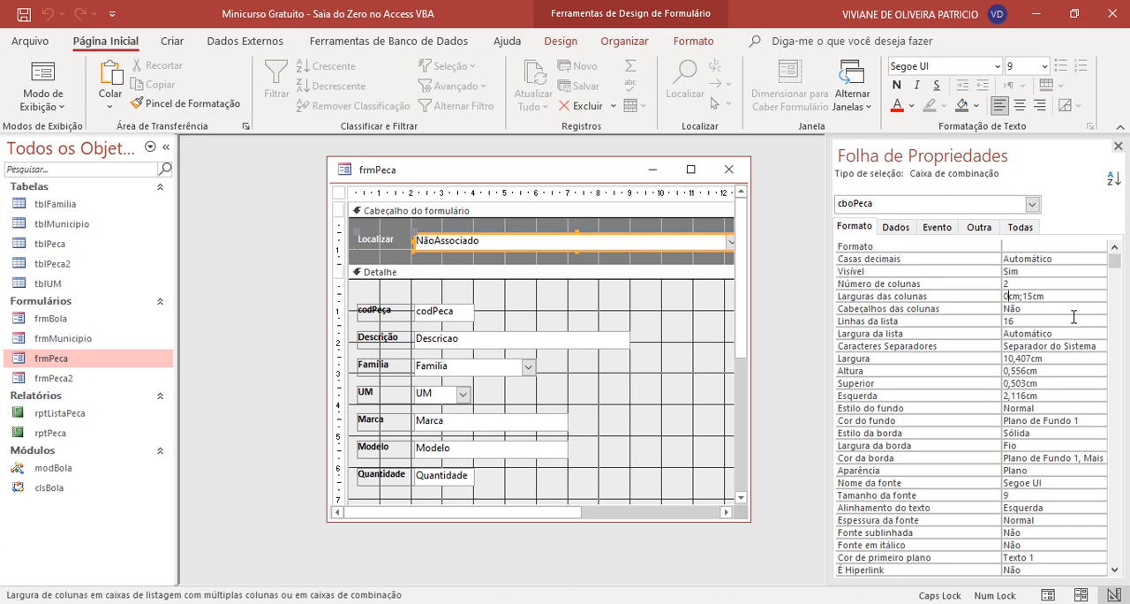
- Switch frmPeca to Modo Formulário and expand the Localizar list to check the parts it offers
{"action": "right_click", "coordinate": [605, 178]}
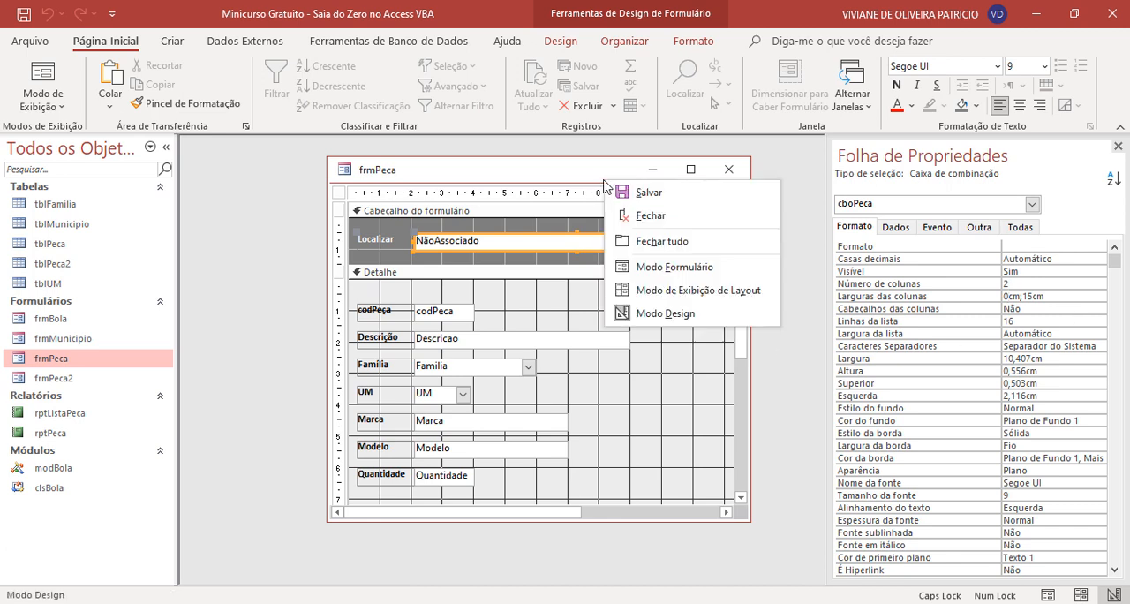
{"action": "left_click", "coordinate": [667, 267]}
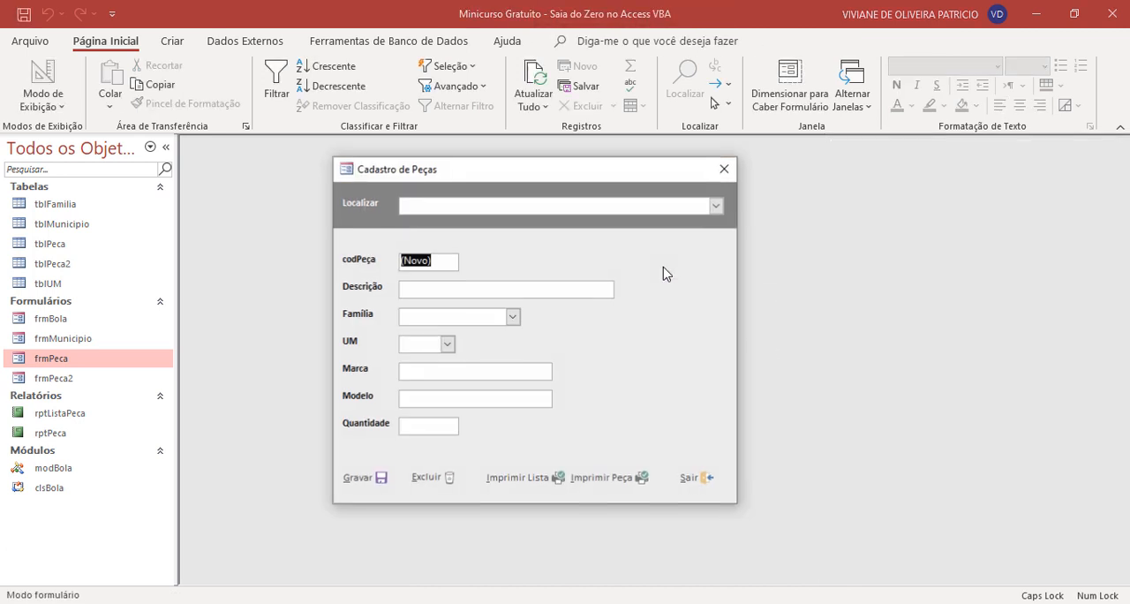
{"action": "left_click", "coordinate": [716, 208]}
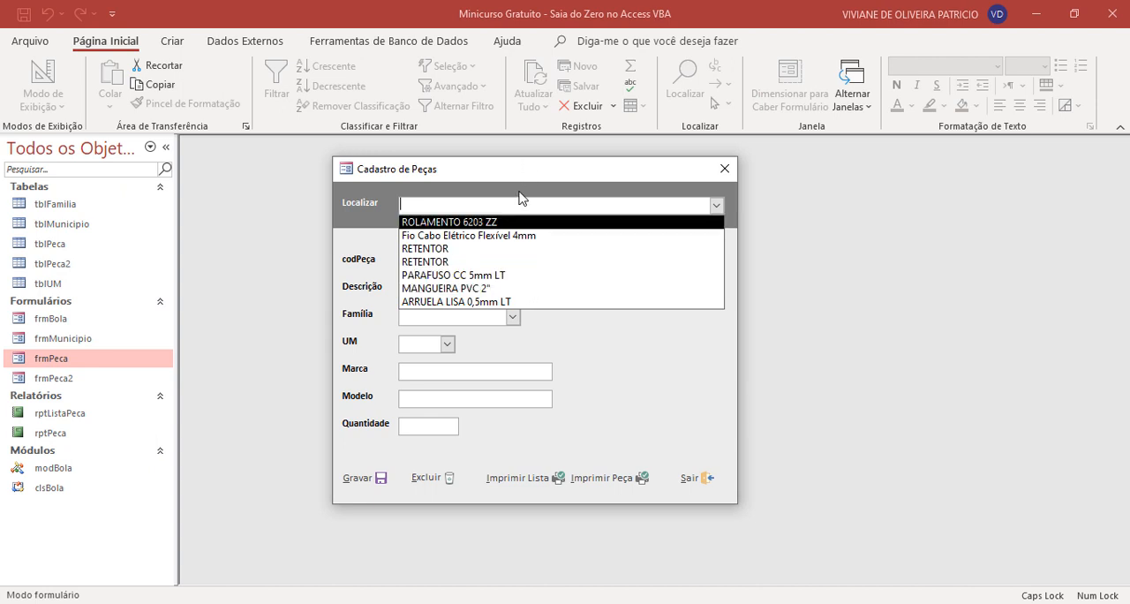
- Return frmPeca to Modo Design and check the Localizar combo box's name among its Outra properties
{"action": "left_click", "coordinate": [520, 198]}
{"action": "right_click", "coordinate": [521, 192]}
{"action": "left_click", "coordinate": [562, 245]}
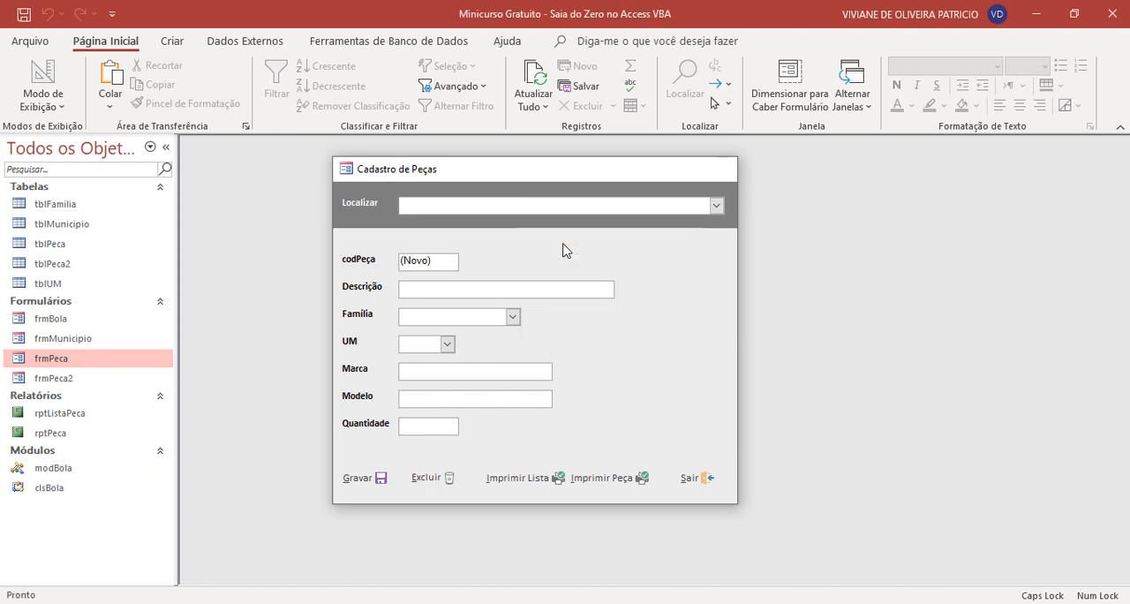
{"action": "left_click", "coordinate": [566, 244]}
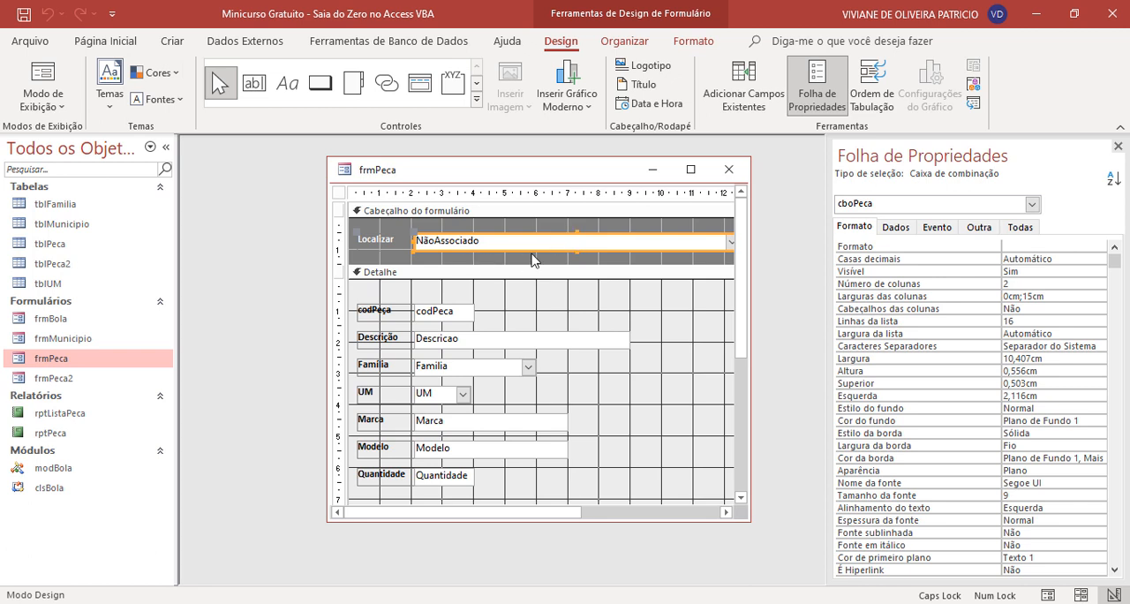
{"action": "left_click", "coordinate": [979, 228]}
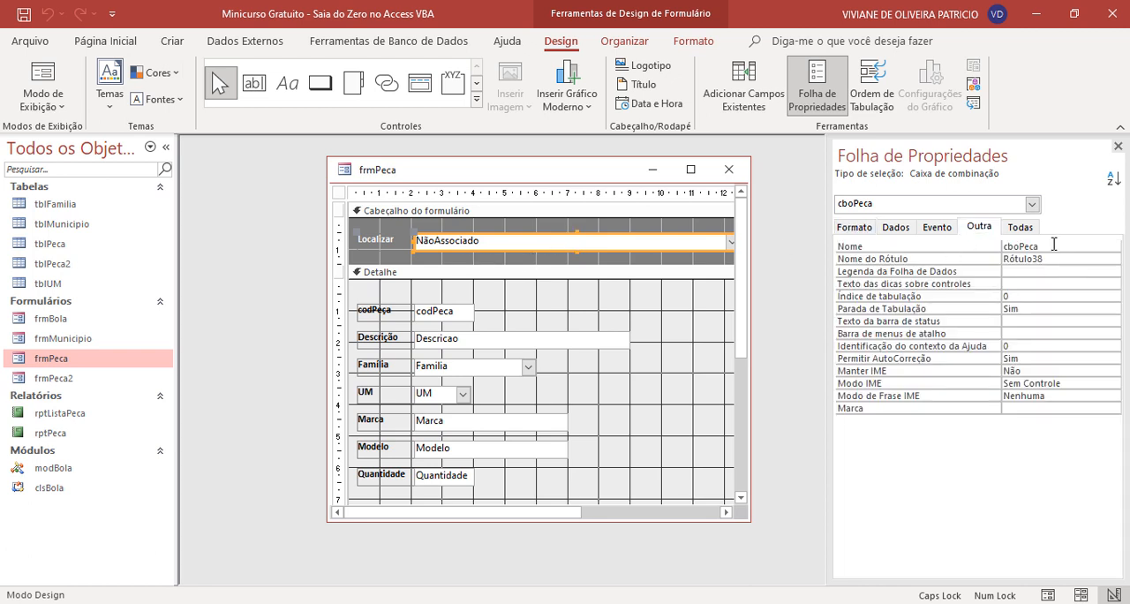
- Open the Construtor de macros for the Após atualizar event of the Localizar combo box
{"action": "left_click", "coordinate": [936, 227]}
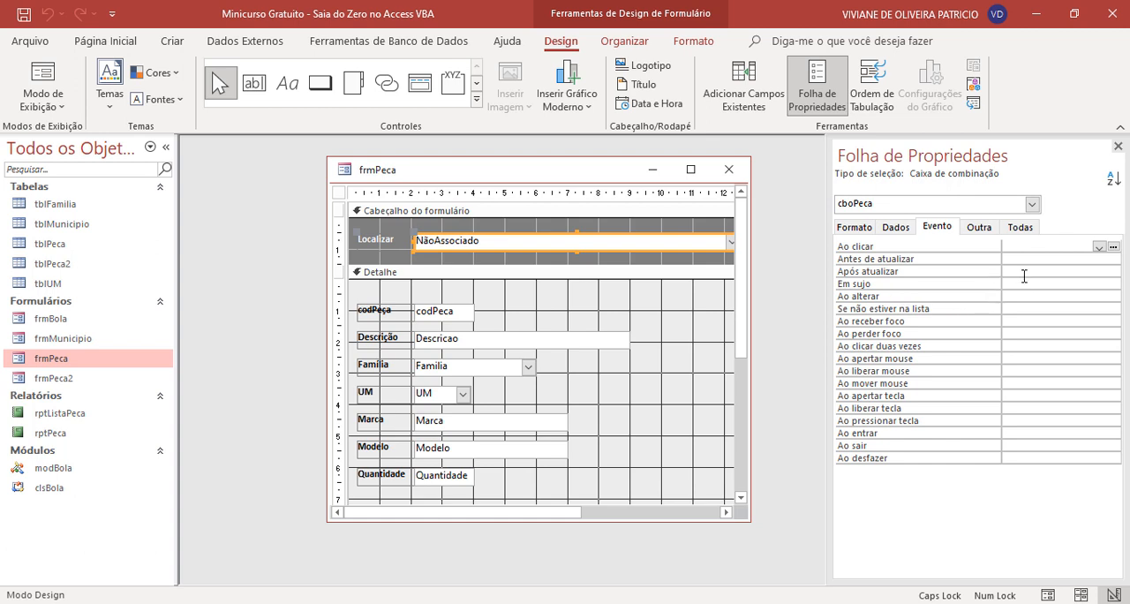
{"action": "left_click", "coordinate": [953, 270]}
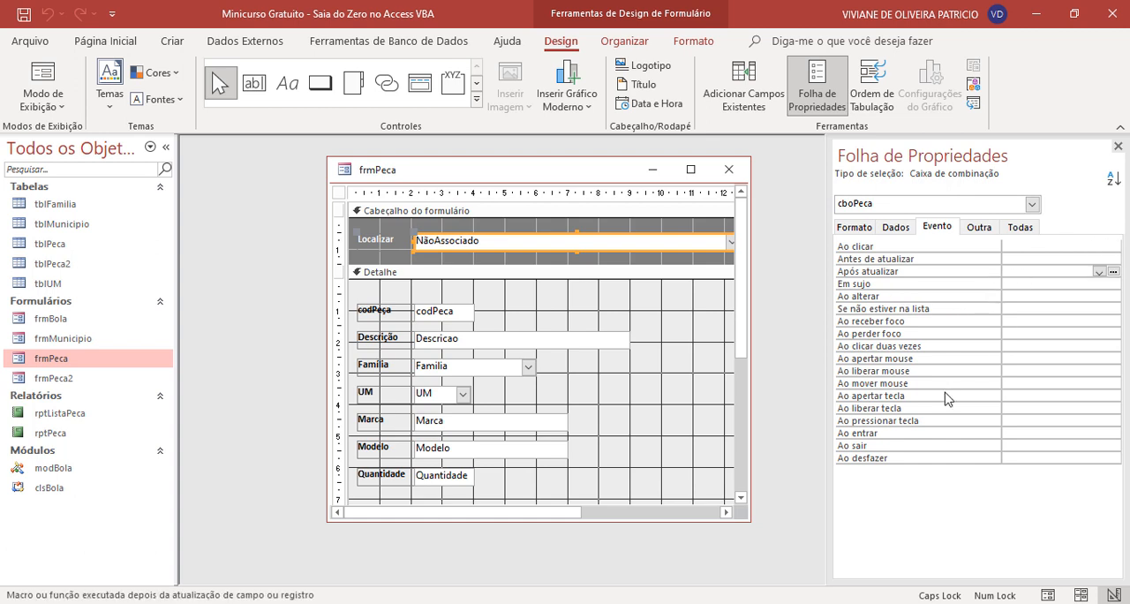
{"action": "left_click", "coordinate": [1113, 271]}
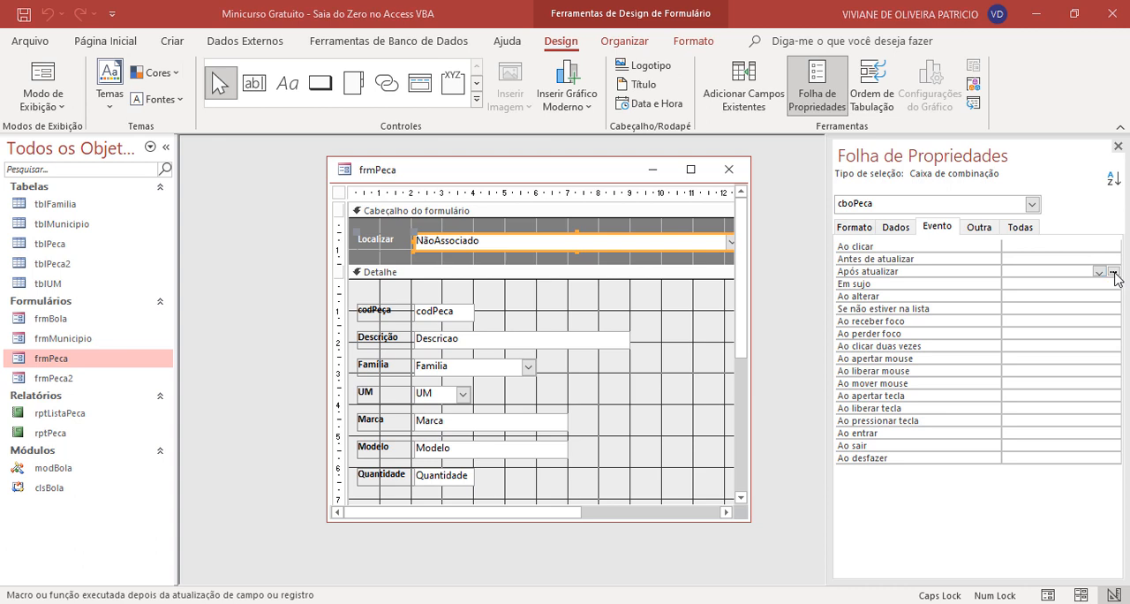
{"action": "left_click", "coordinate": [554, 181]}
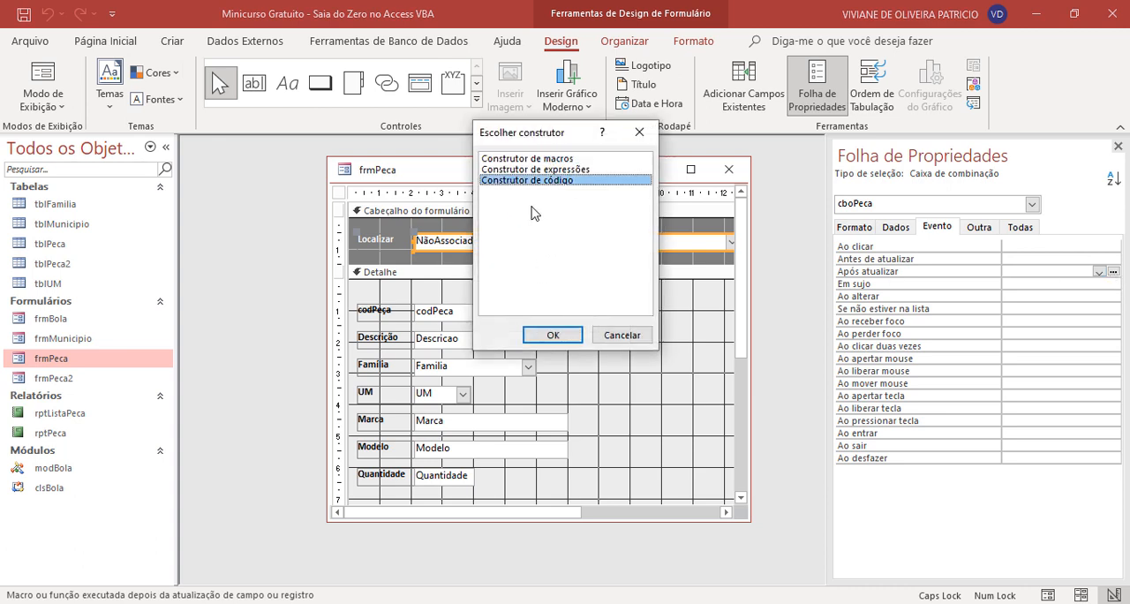
{"action": "left_click", "coordinate": [567, 158]}
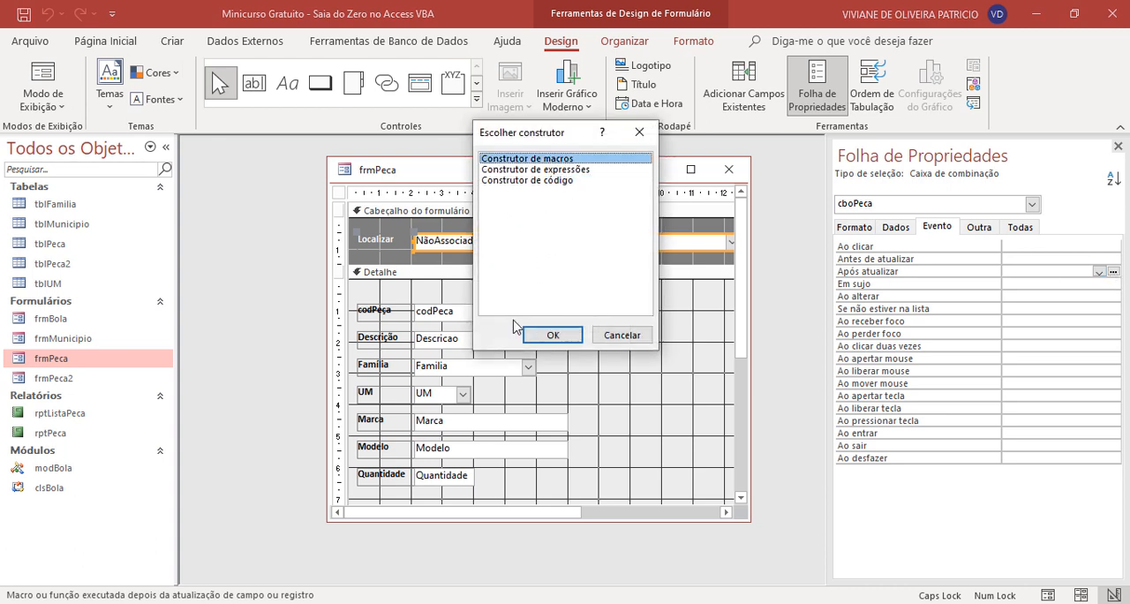
{"action": "left_click", "coordinate": [538, 341]}
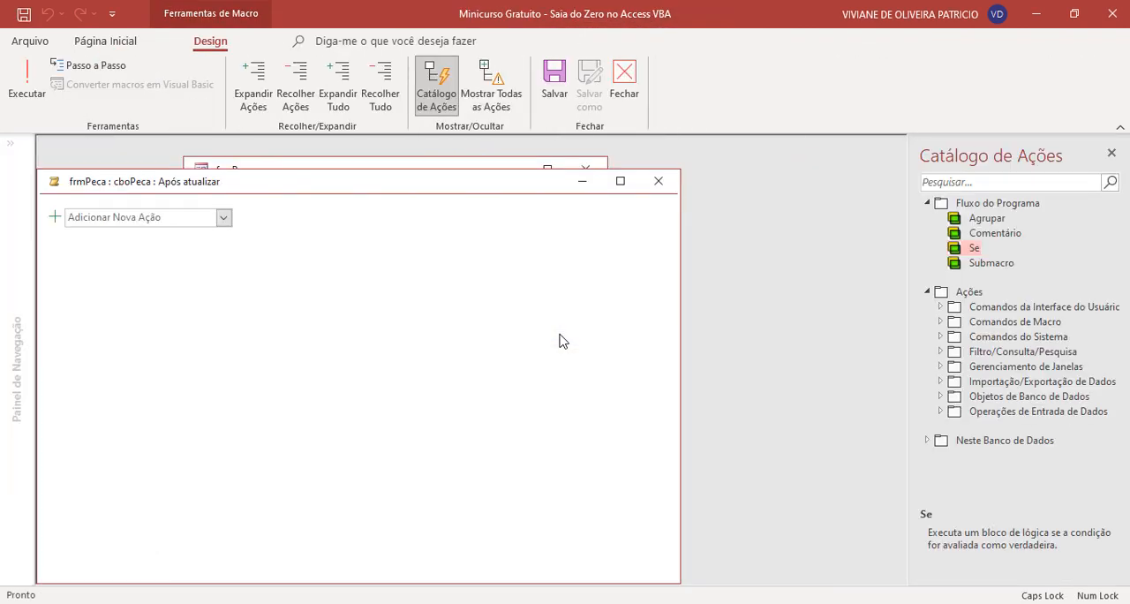
- Add the comment "Busca a peça selecionada" to the Após atualizar macro
{"action": "left_click", "coordinate": [223, 218]}
{"action": "left_click", "coordinate": [97, 252]}
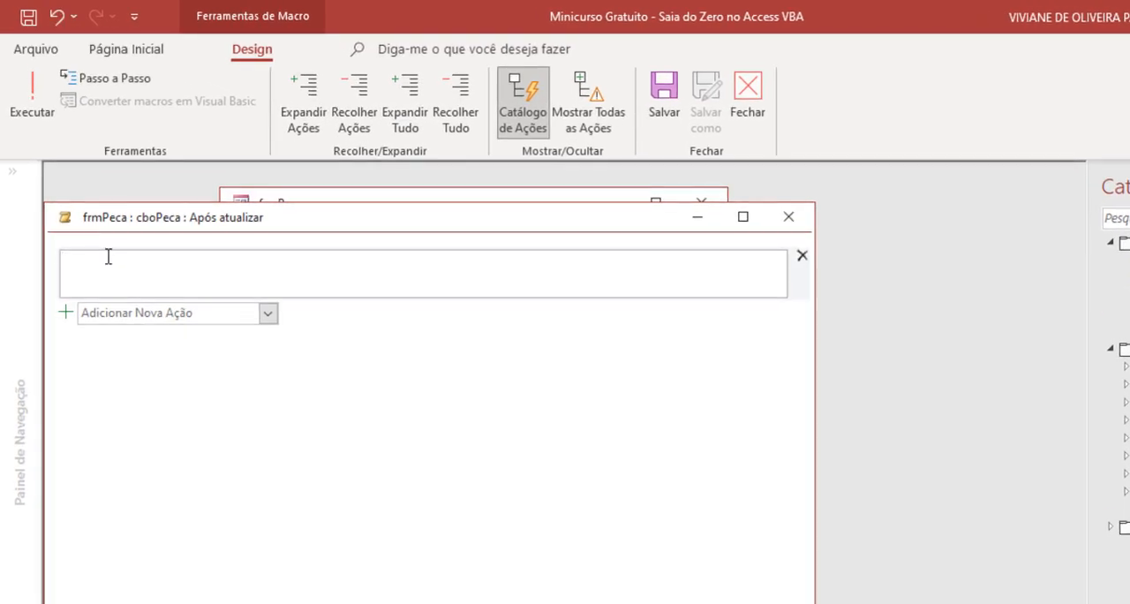
{"action": "type", "text": "bUSCA"}
{"action": "key", "text": "ctrl+a"}
{"action": "type", "text": "Busca a peça selecionada"}
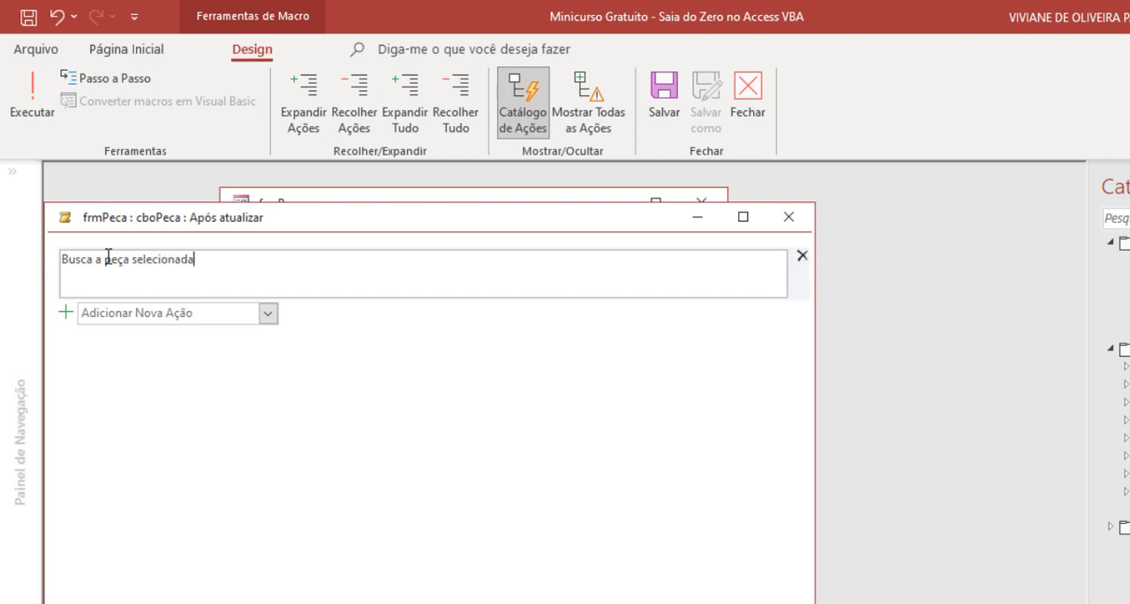
{"action": "left_click", "coordinate": [423, 359]}
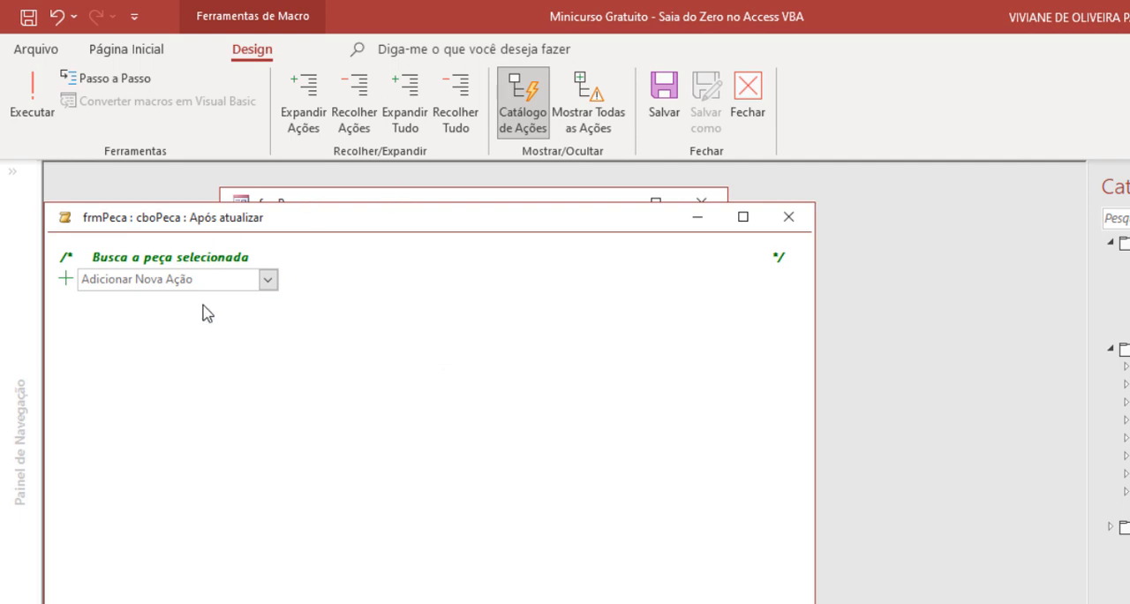
- Show all macro actions and add an AplicarFiltro action below the comment
{"action": "left_click", "coordinate": [586, 124]}
{"action": "left_click", "coordinate": [180, 279]}
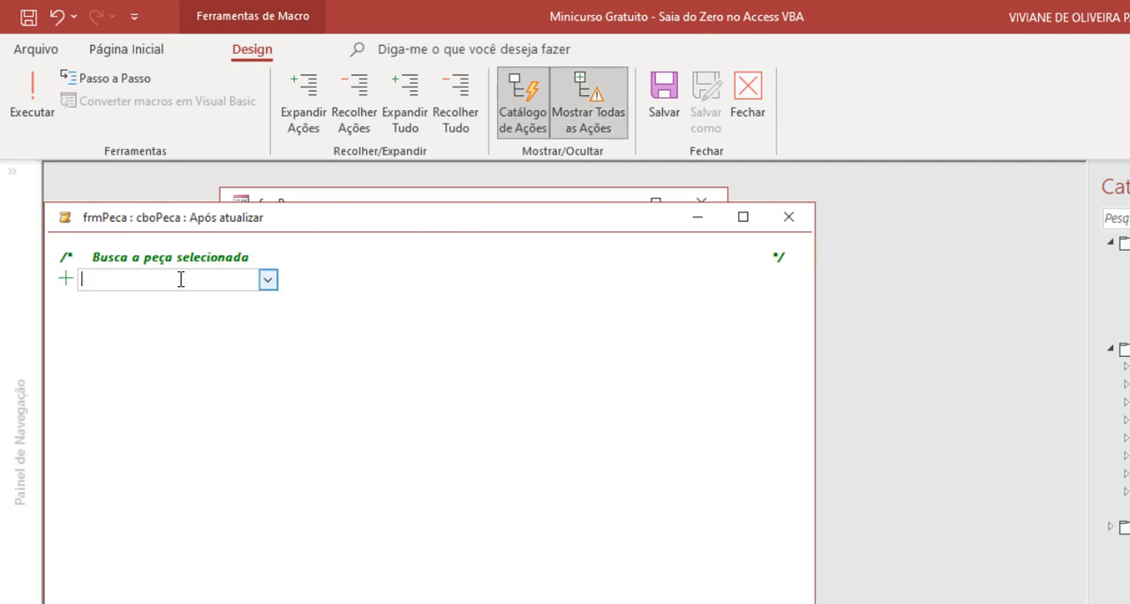
{"action": "type", "text": "AplicarFiltro"}
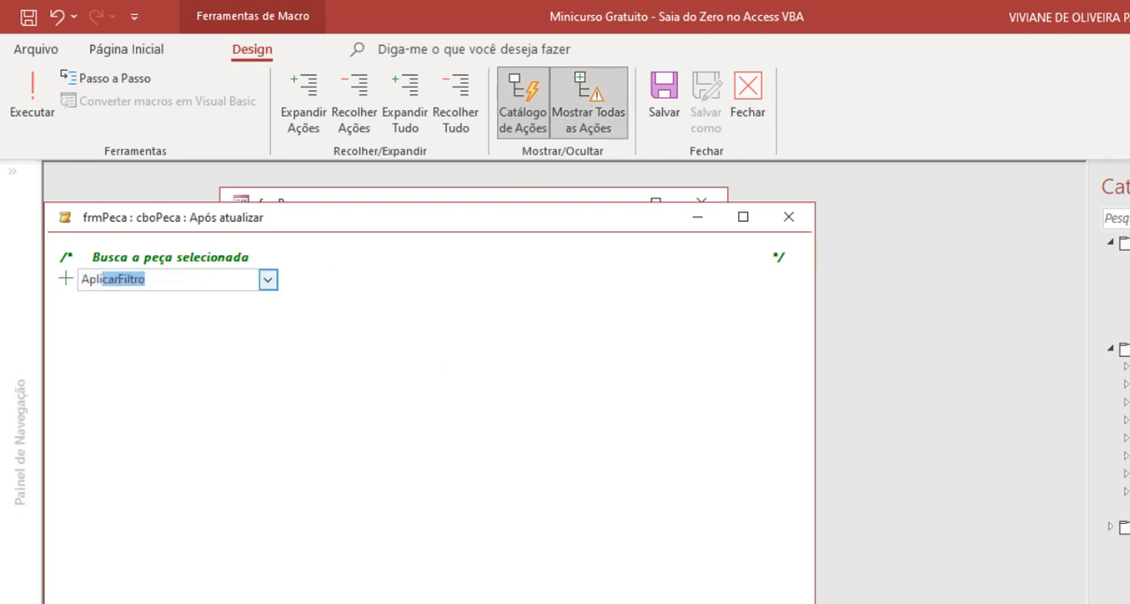
{"action": "key", "text": "Return"}
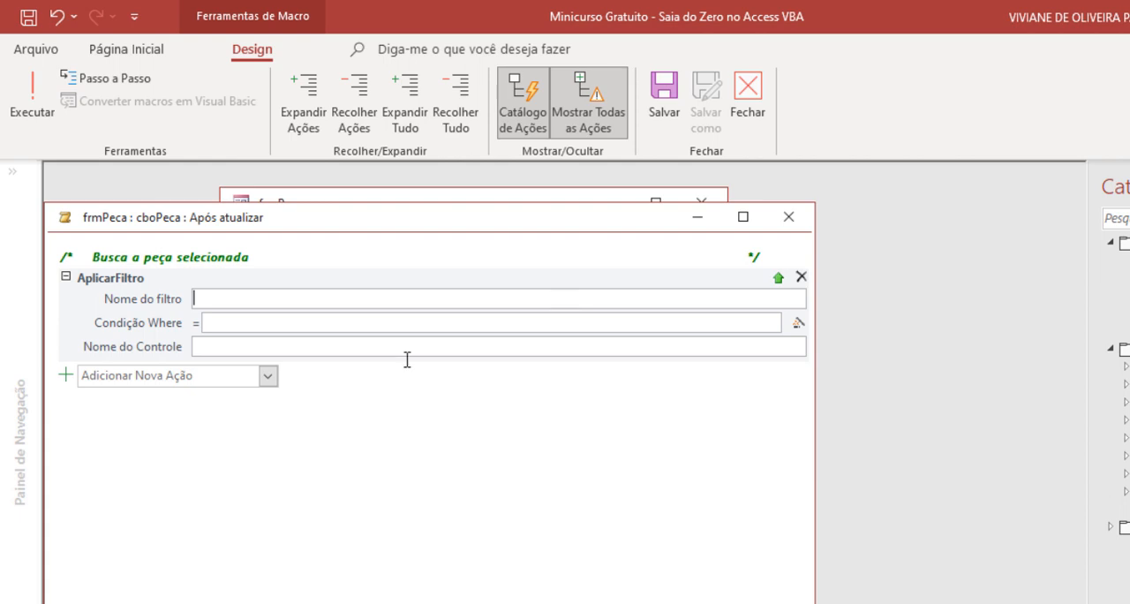
- Set the AplicarFiltro action's Condição Where to [codPeca]=[Formulários]![frmPeca]![cboPeca]
{"action": "left_click", "coordinate": [280, 328]}
{"action": "type", "text": "co"}
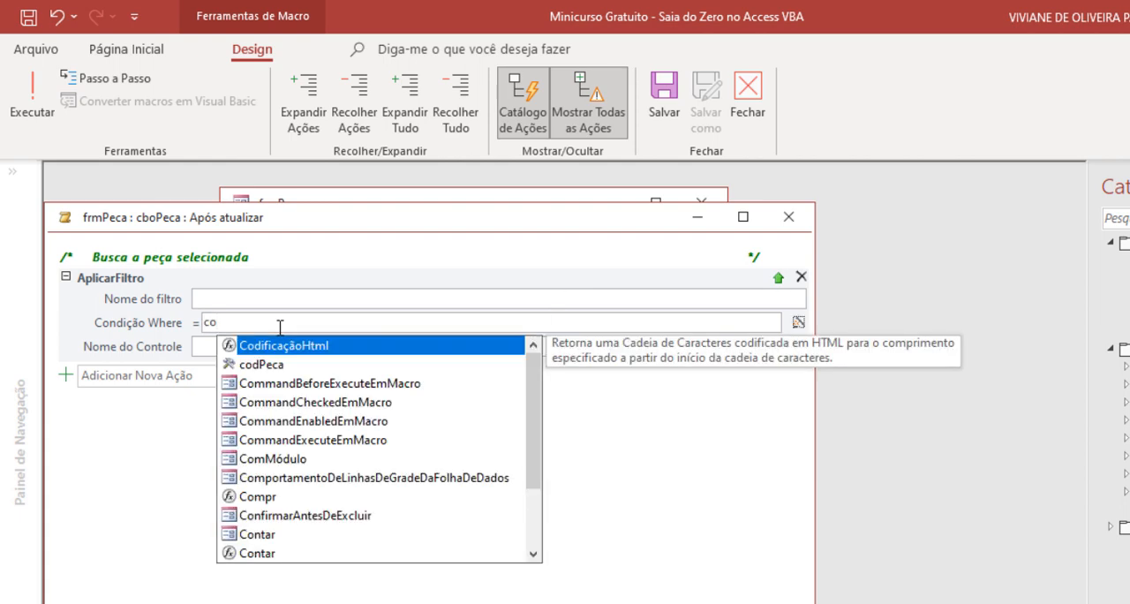
{"action": "double_click", "coordinate": [268, 365]}
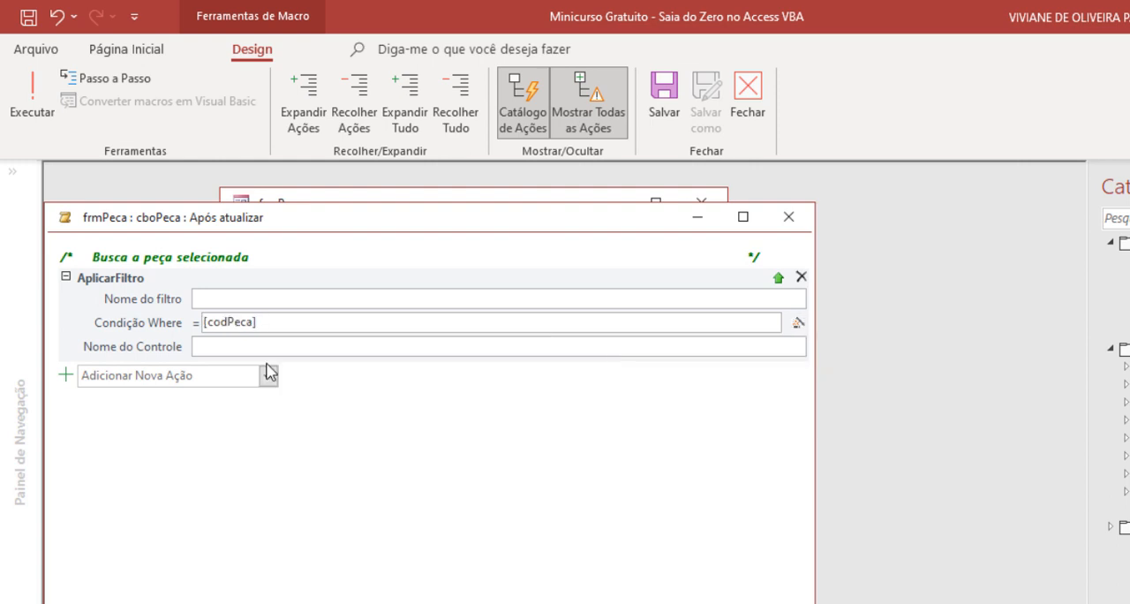
{"action": "type", "text": "=formu"}
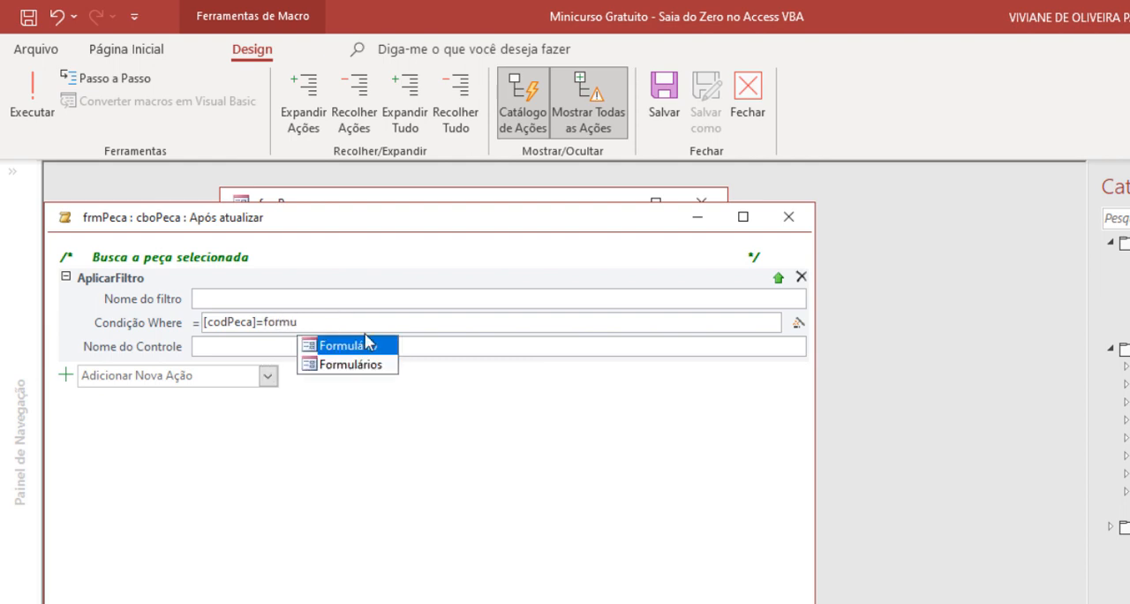
{"action": "double_click", "coordinate": [357, 364]}
{"action": "type", "text": "!"}
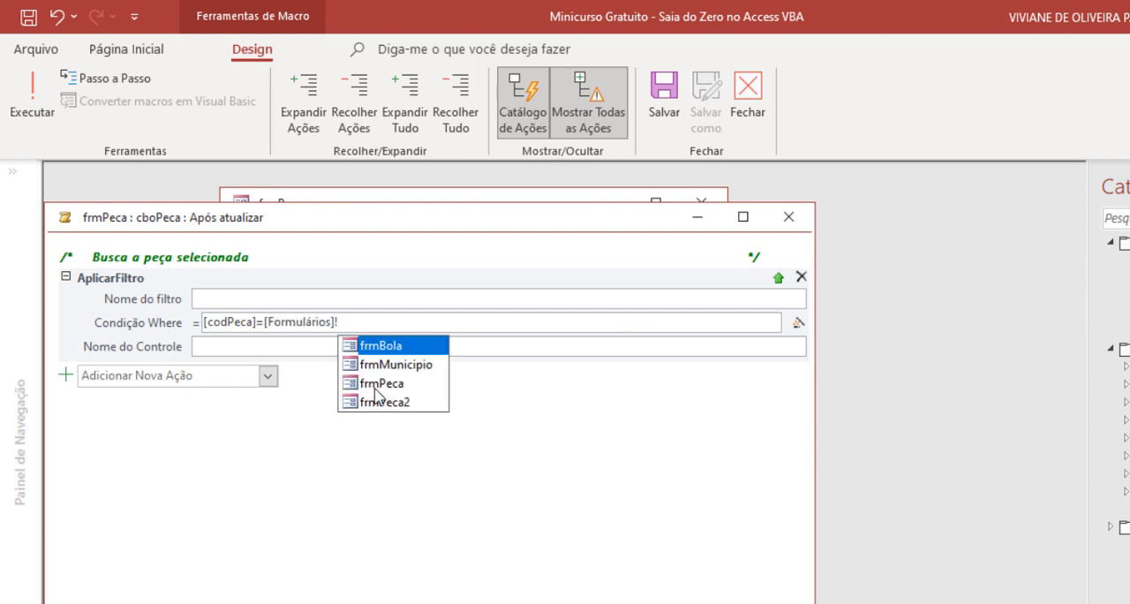
{"action": "double_click", "coordinate": [374, 388]}
{"action": "type", "text": "!"}
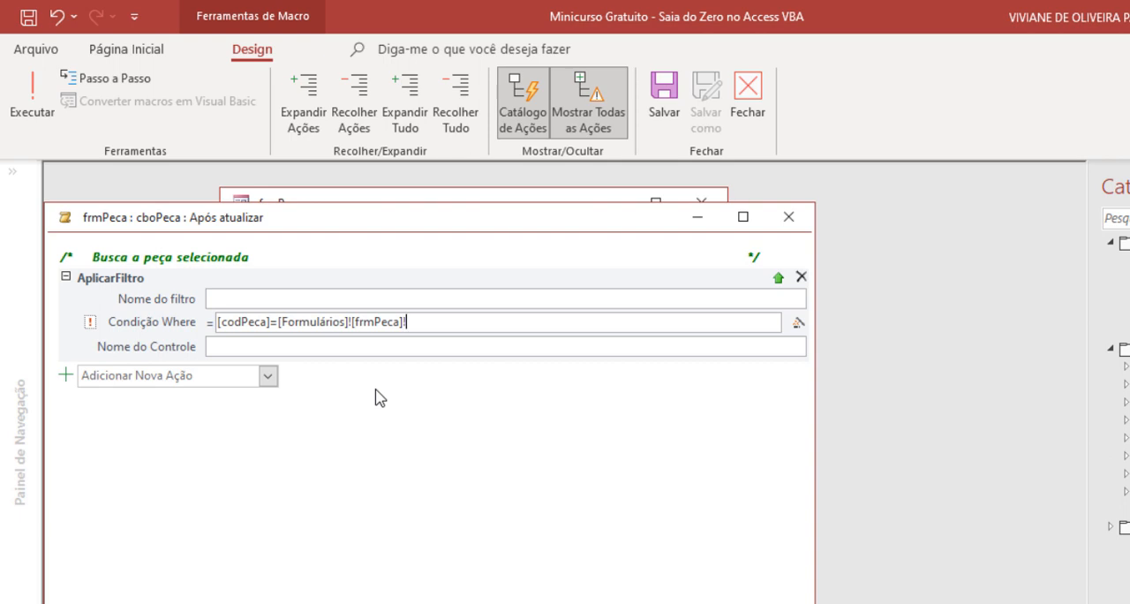
{"action": "type", "text": "cbo"}
{"action": "double_click", "coordinate": [481, 346]}
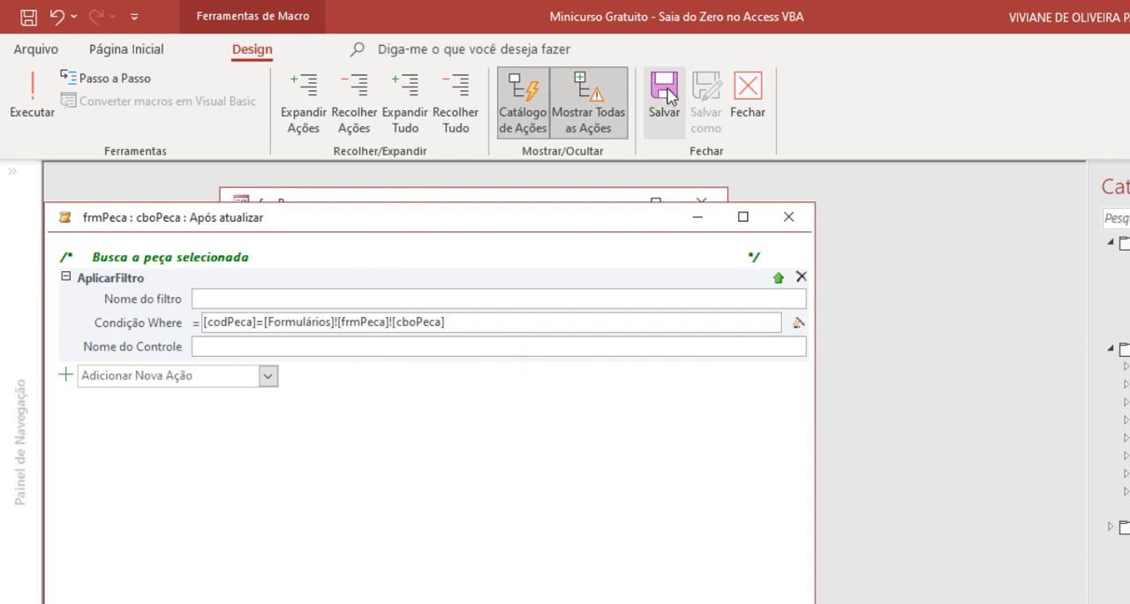
- Close the finished Após atualizar macro, and save and close frmPeca
{"action": "left_click", "coordinate": [747, 98]}
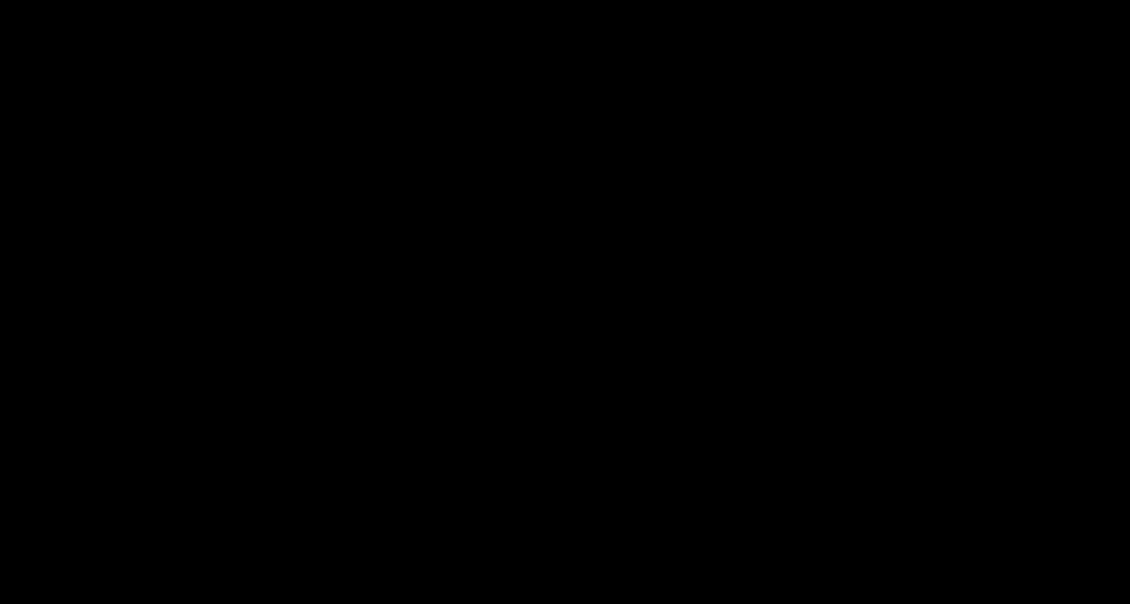
{"action": "scroll", "coordinate": [423, 360], "scroll_direction": "down", "scroll_amount": 1}
{"action": "scroll", "coordinate": [423, 361], "scroll_direction": "up", "scroll_amount": 1}
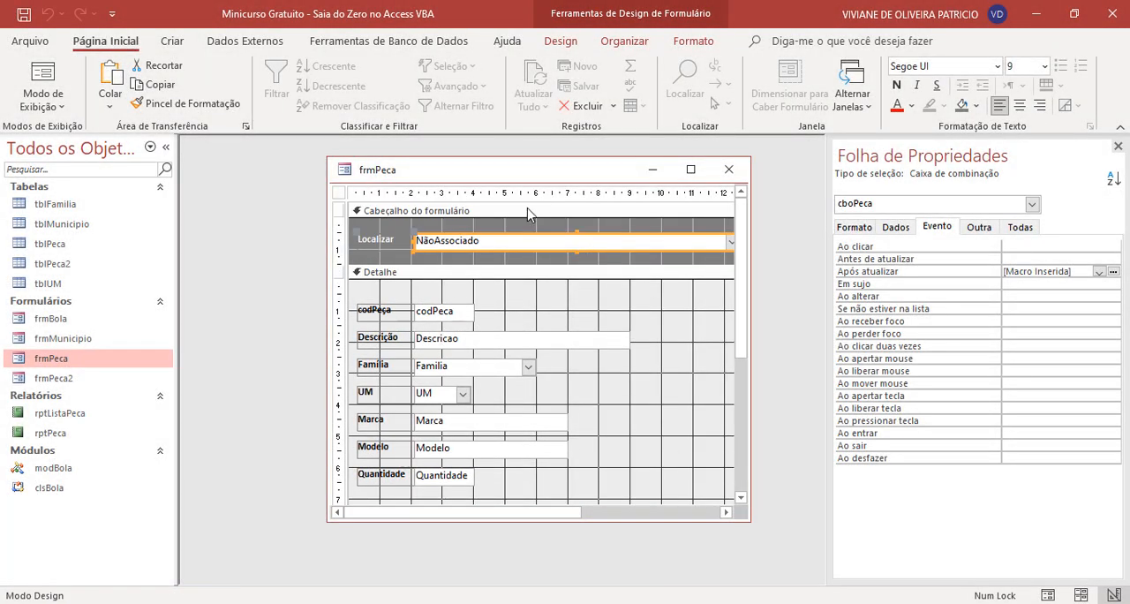
{"action": "right_click", "coordinate": [591, 176]}
{"action": "left_click", "coordinate": [616, 188]}
{"action": "left_click", "coordinate": [728, 169]}
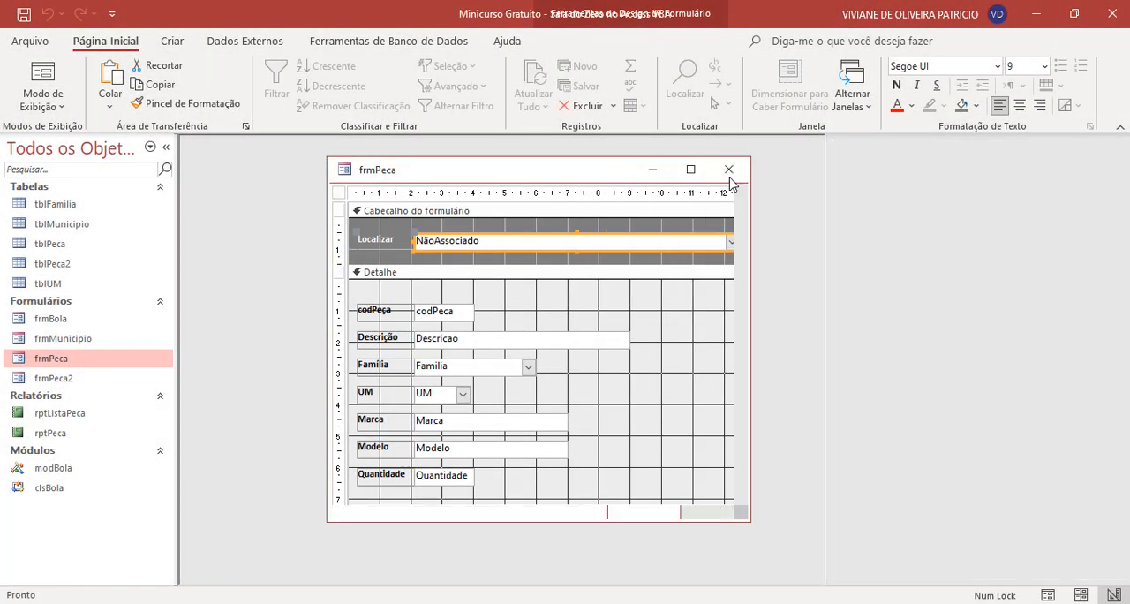
- Reopen frmPeca in Modo Design and open the Localizar combo box's Origem da Linha in the query builder
{"action": "double_click", "coordinate": [100, 358]}
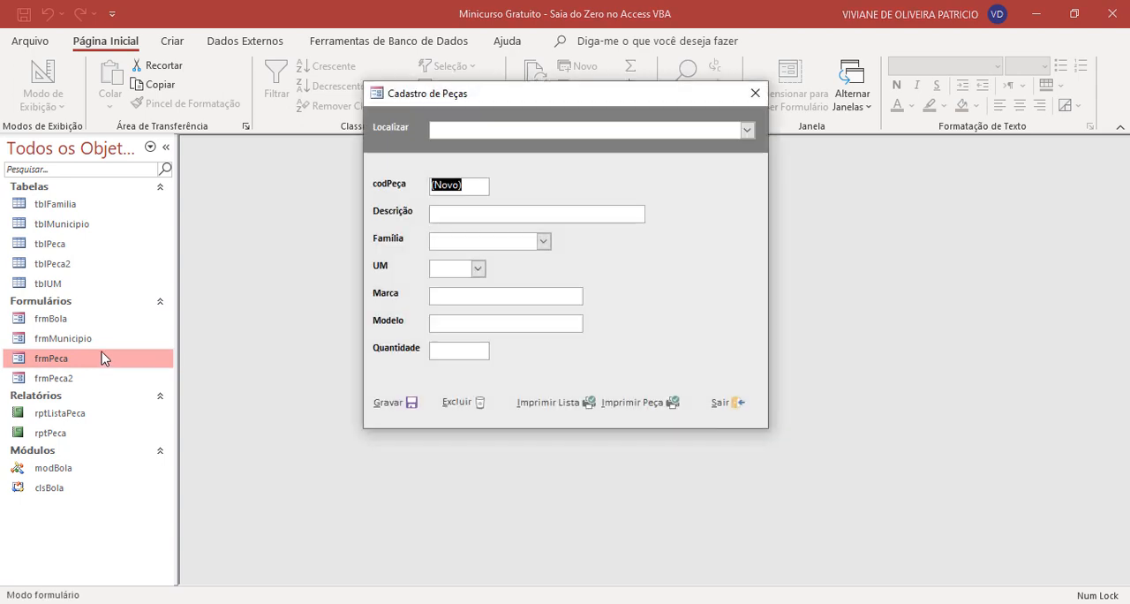
{"action": "left_click", "coordinate": [753, 92]}
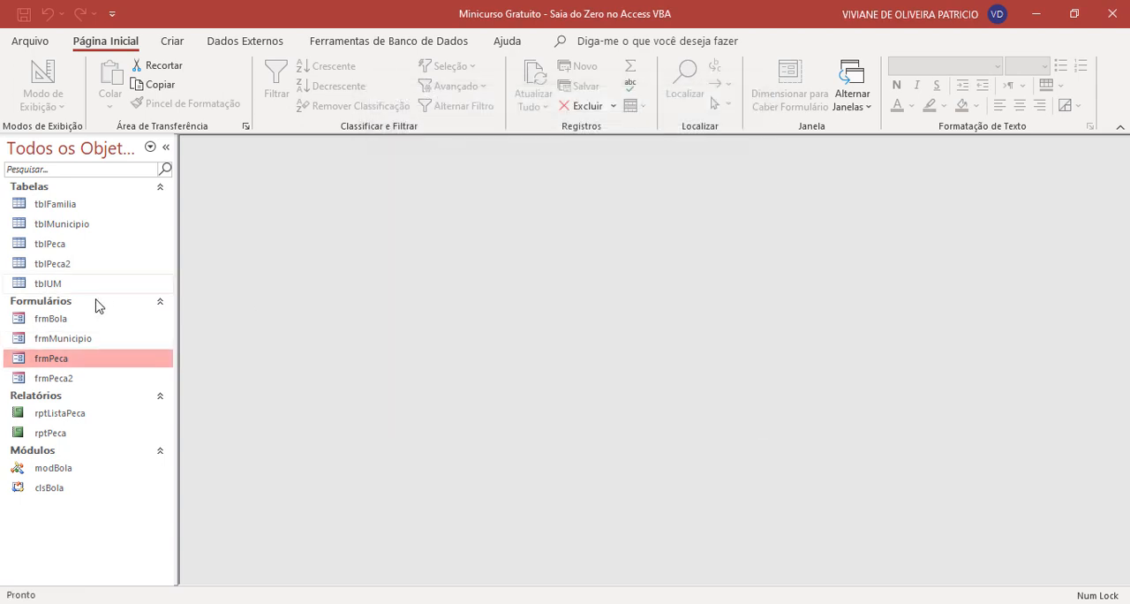
{"action": "right_click", "coordinate": [72, 361]}
{"action": "left_click", "coordinate": [172, 152]}
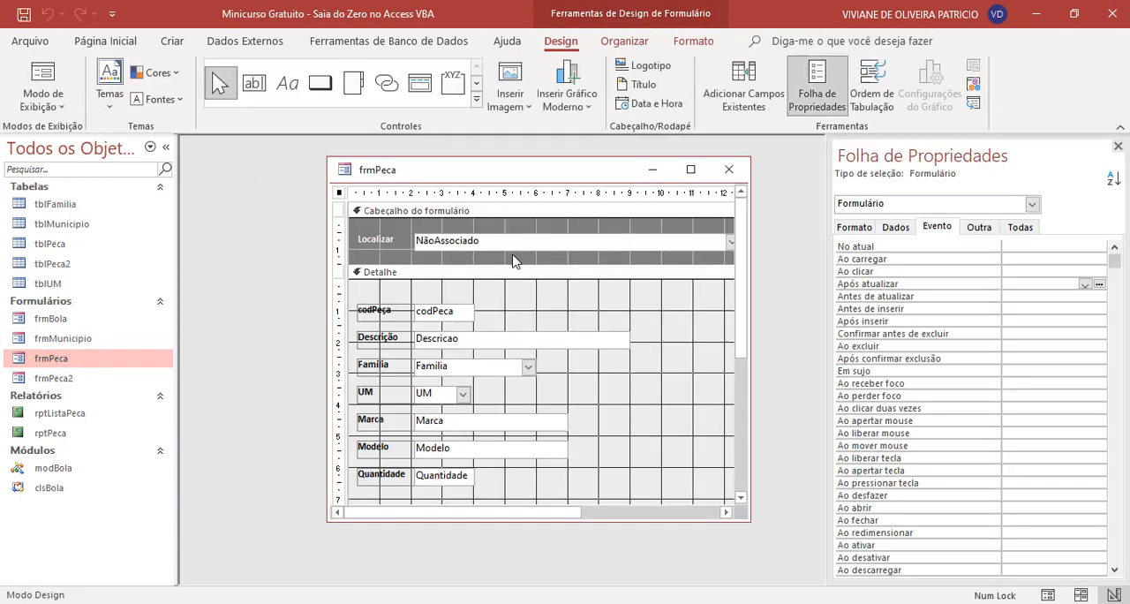
{"action": "left_click", "coordinate": [535, 248]}
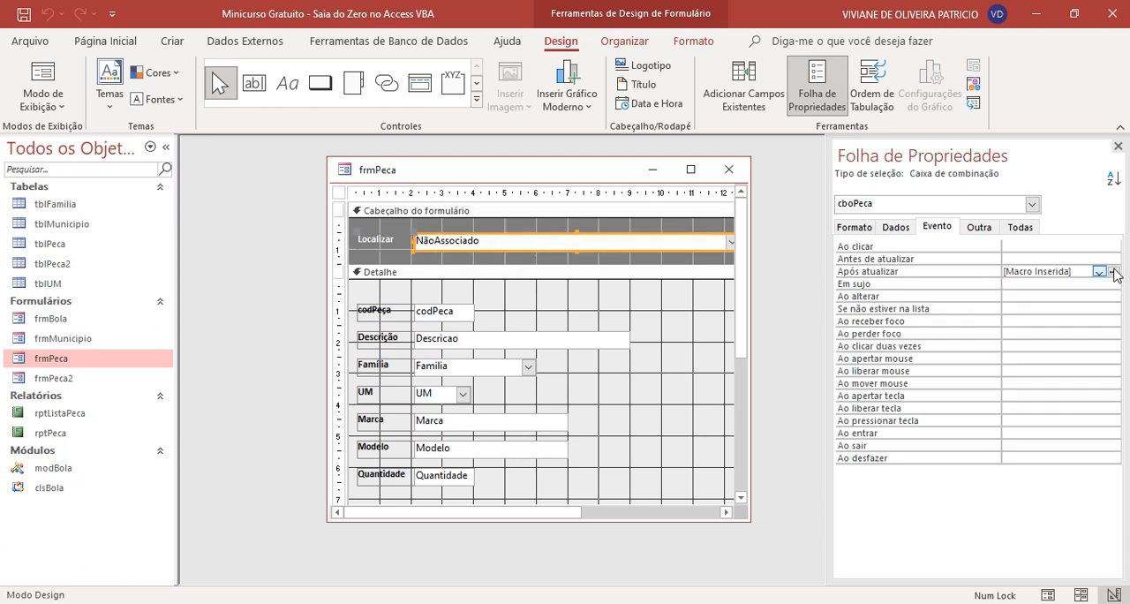
{"action": "left_click", "coordinate": [898, 230]}
{"action": "left_click", "coordinate": [1044, 259]}
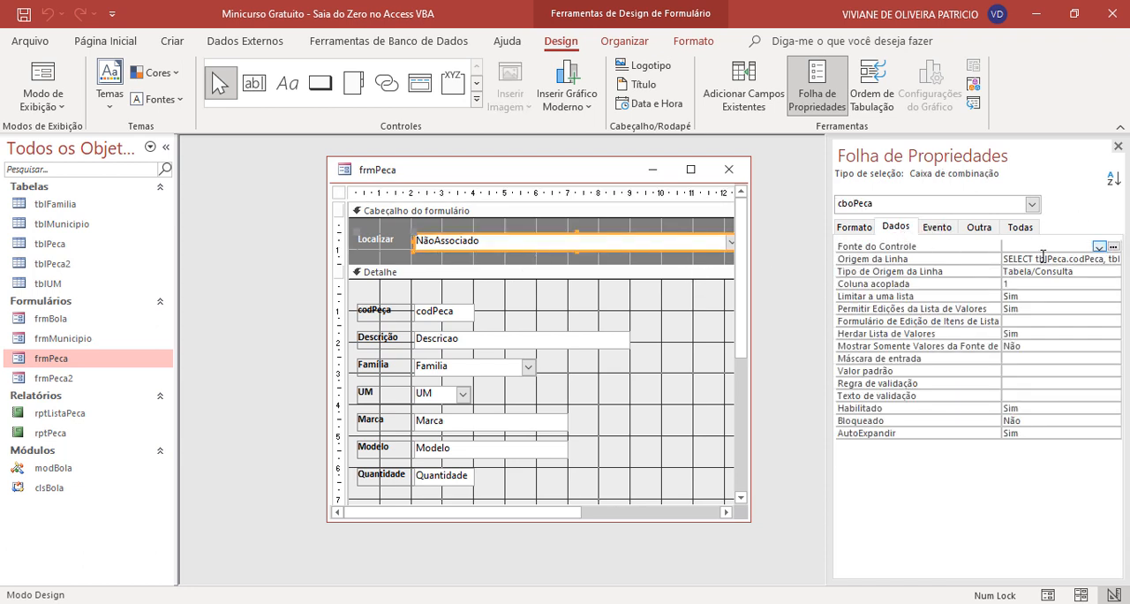
{"action": "left_click", "coordinate": [1111, 259]}
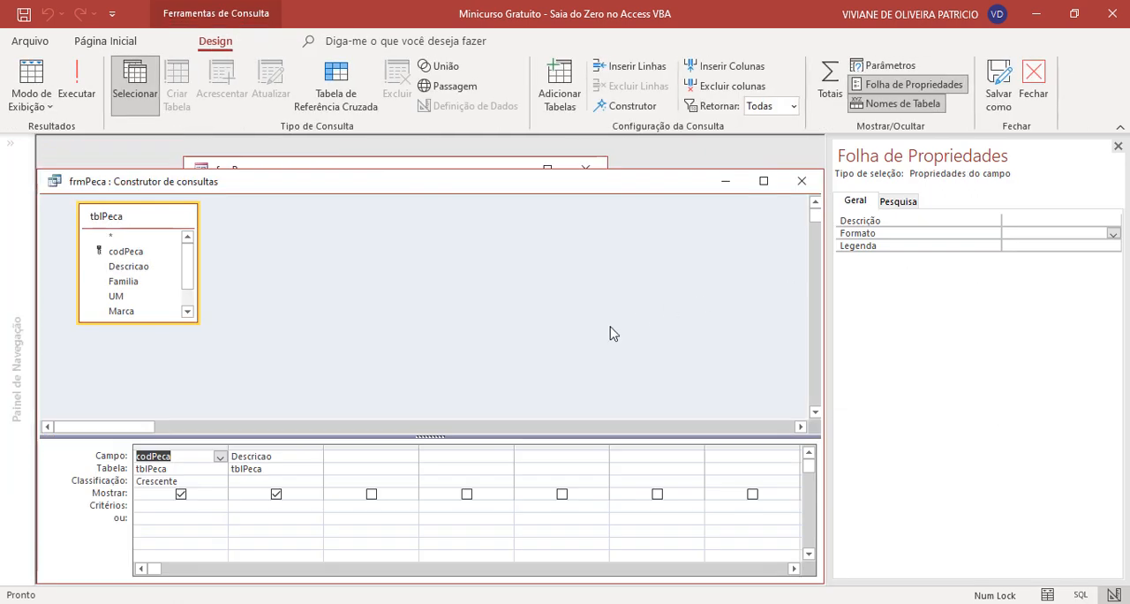
- Clear the sort on codPeca and set the Classificação of Descricao to Crescente
{"action": "double_click", "coordinate": [200, 484]}
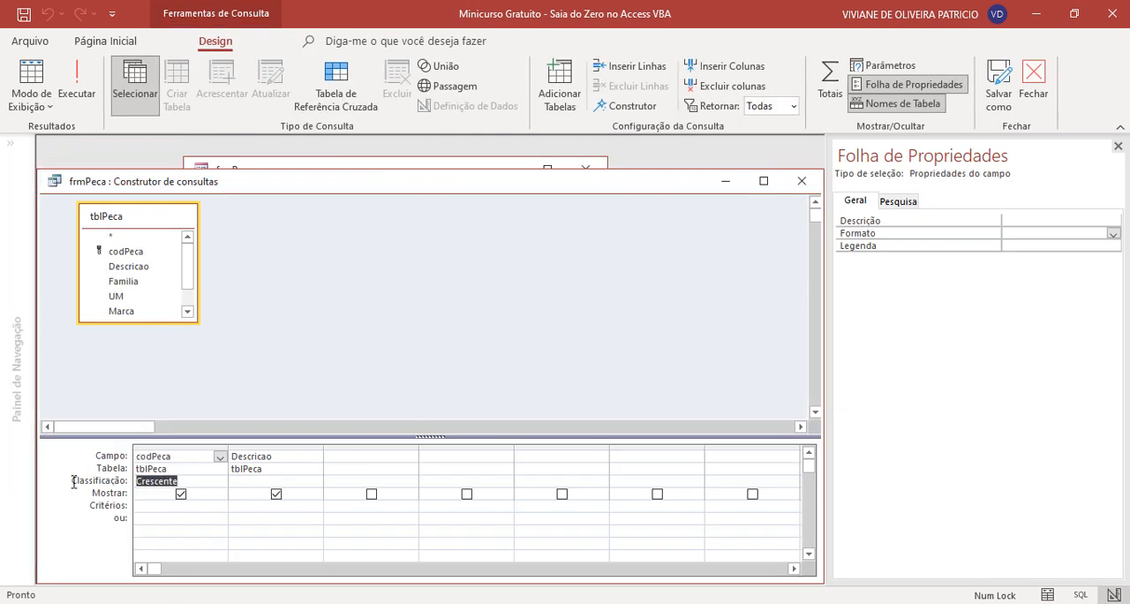
{"action": "key", "text": "Delete"}
{"action": "left_click", "coordinate": [318, 479]}
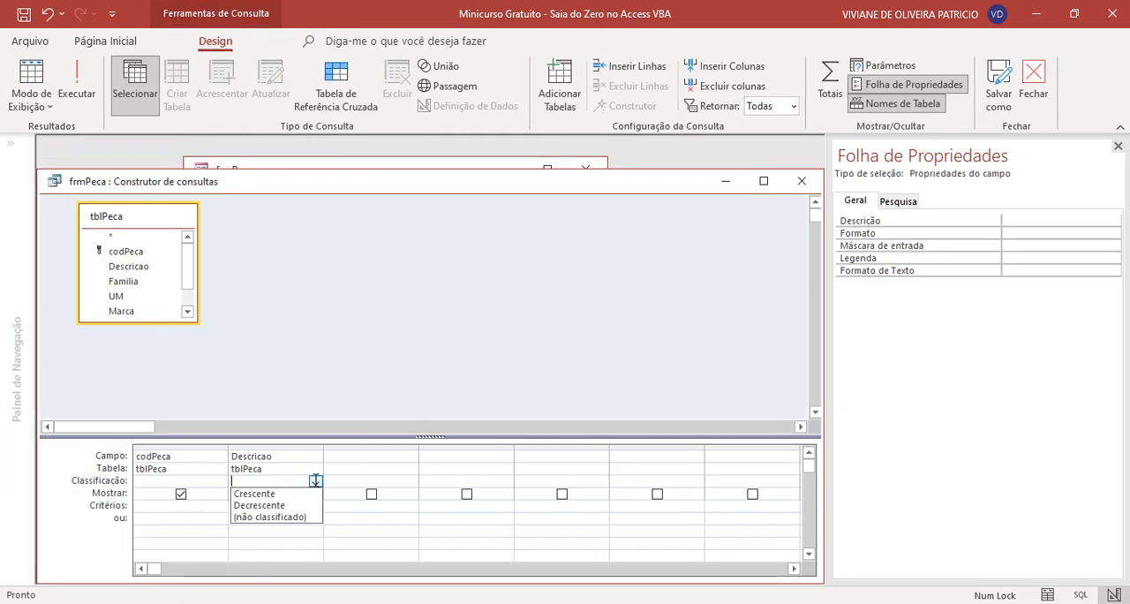
{"action": "left_click", "coordinate": [256, 489]}
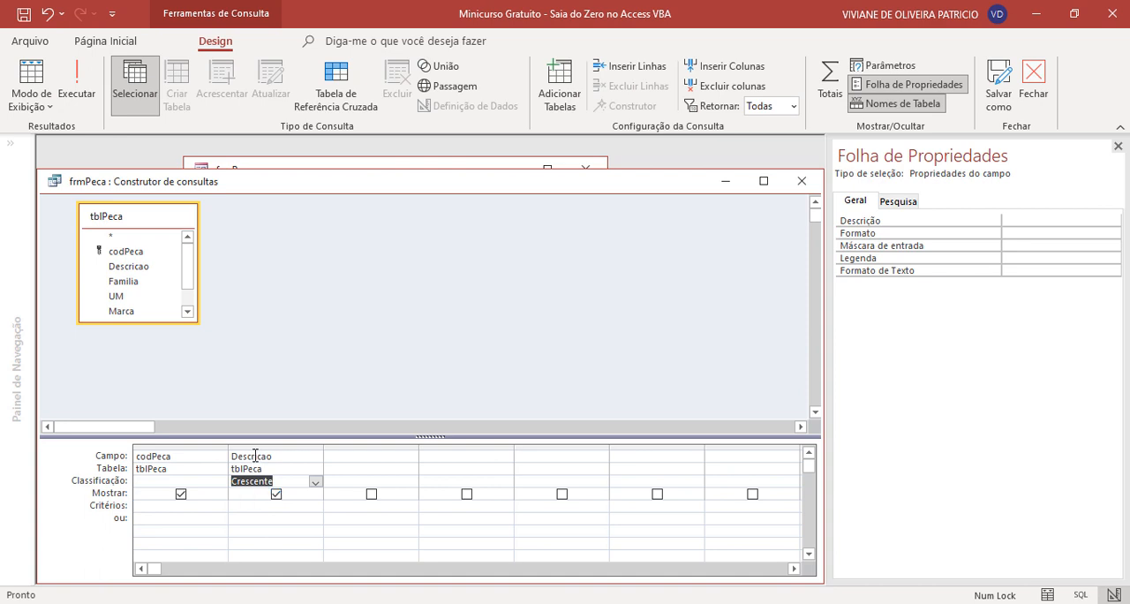
- Run the query to check the row order, and close the query builder, saving the changed SQL to the property
{"action": "left_click", "coordinate": [88, 78]}
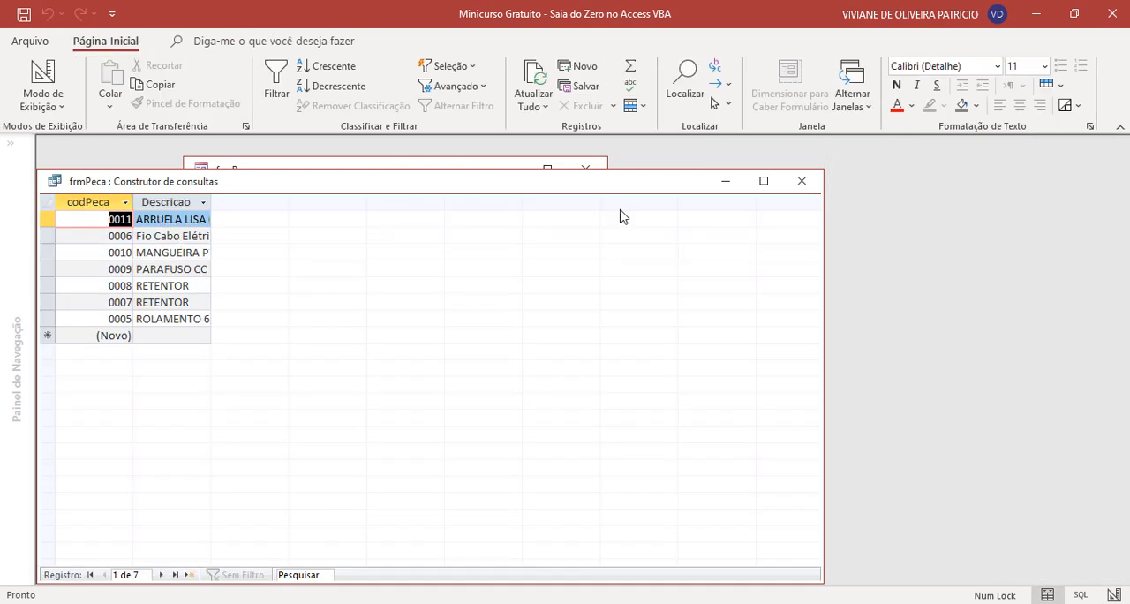
{"action": "left_click", "coordinate": [802, 181]}
{"action": "left_click", "coordinate": [501, 376]}
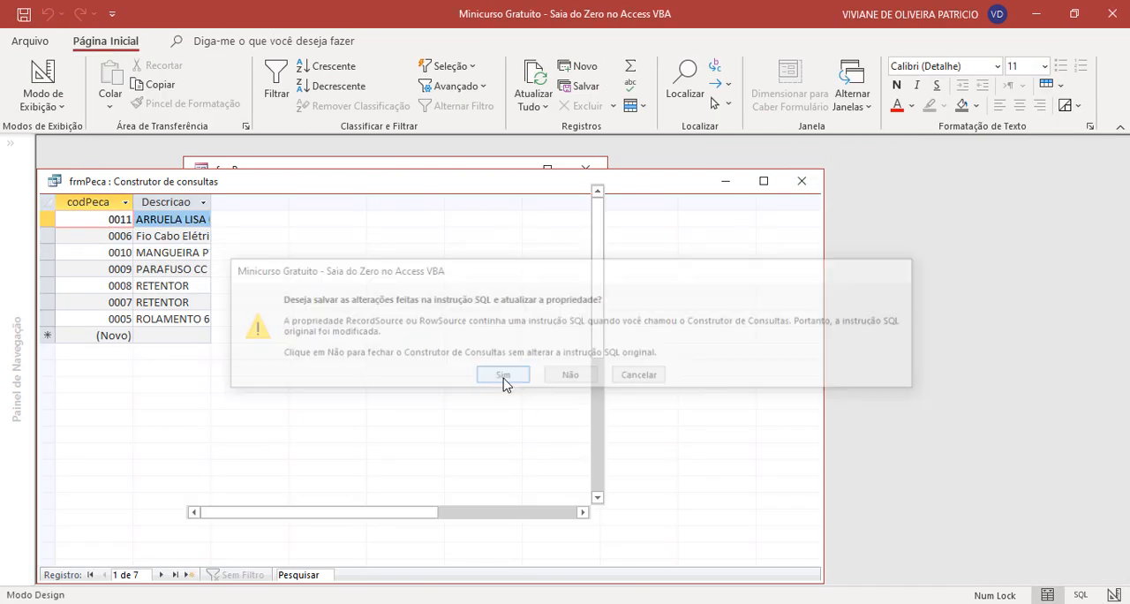
- Close frmPeca, saving its design changes, and reopen it in form view
{"action": "left_click", "coordinate": [729, 169]}
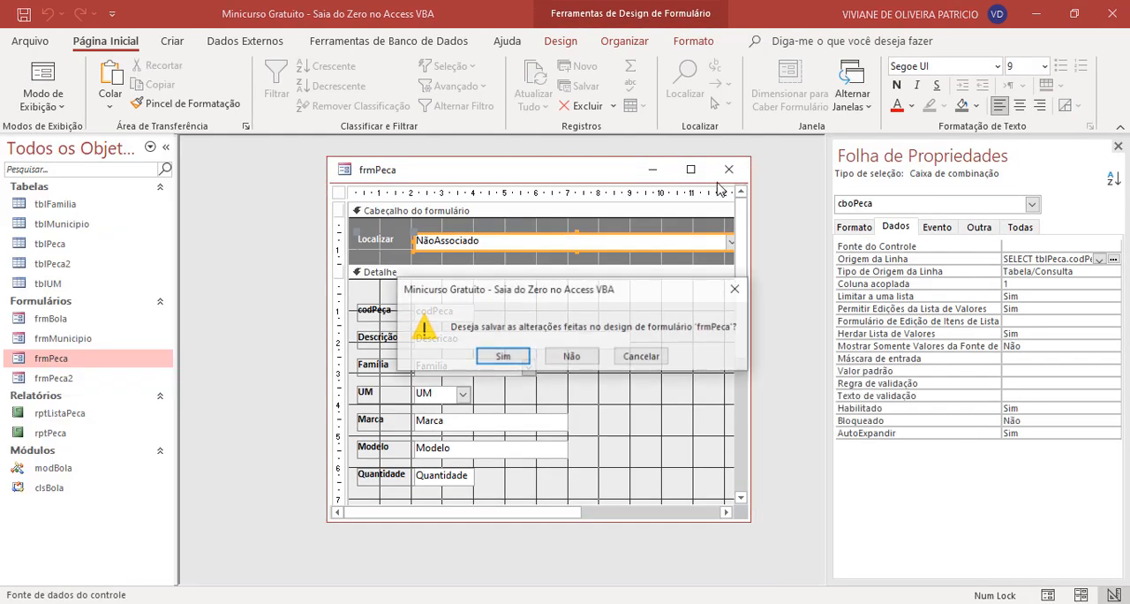
{"action": "left_click", "coordinate": [503, 358]}
{"action": "double_click", "coordinate": [123, 364]}
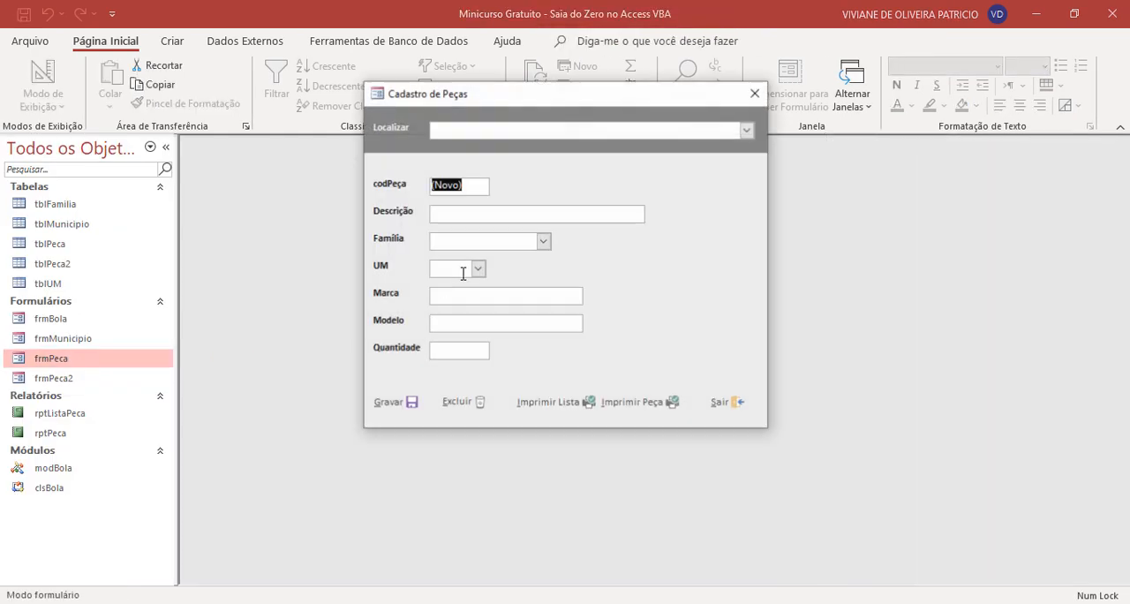
- Test the Localizar combo box with MANGUEIRA PVC 2" and ROLAMENTO 6203 ZZ, and exit the form
{"action": "left_click", "coordinate": [746, 130]}
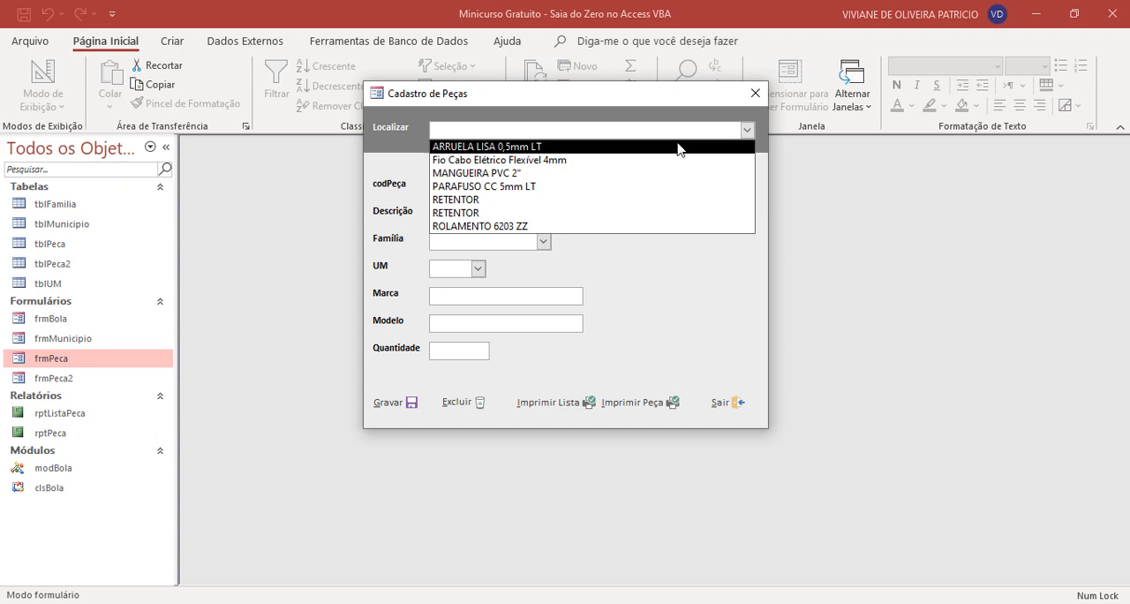
{"action": "left_click", "coordinate": [608, 173]}
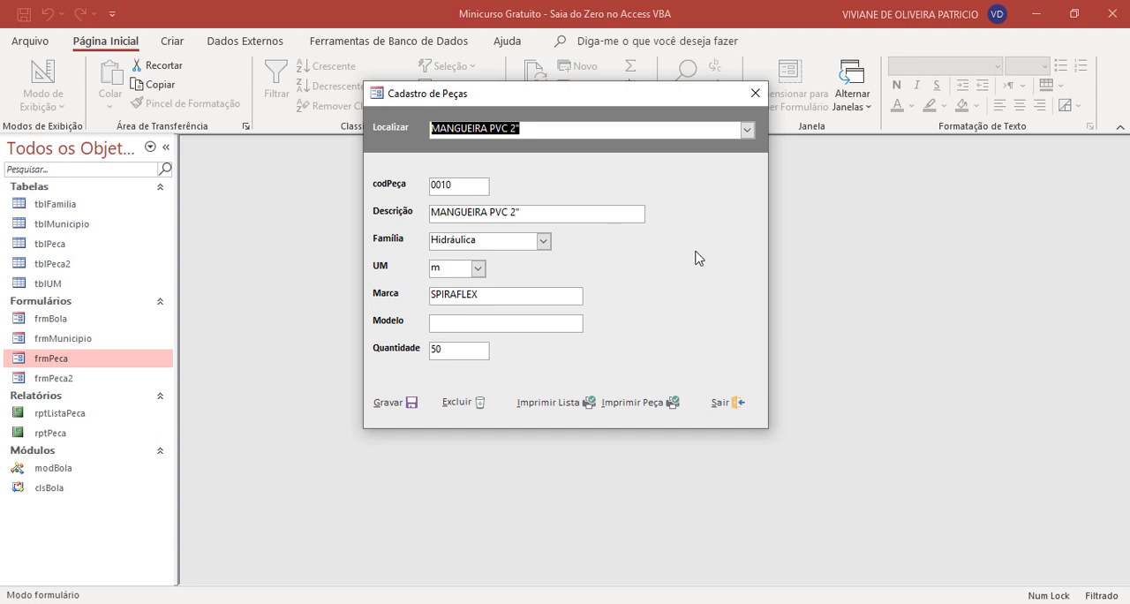
{"action": "left_click", "coordinate": [747, 130]}
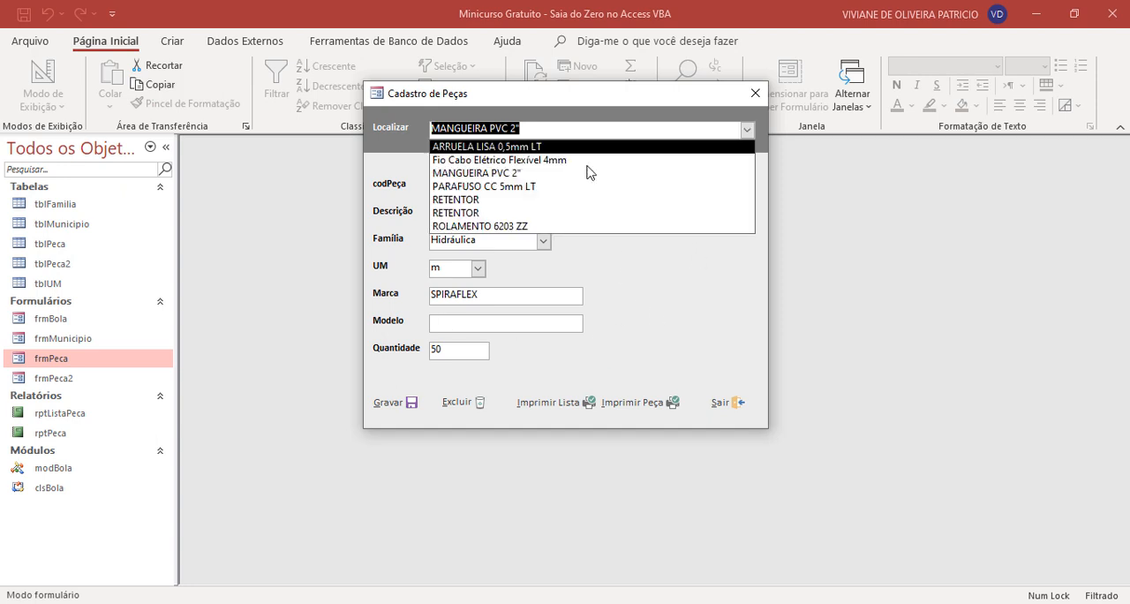
{"action": "left_click", "coordinate": [480, 226]}
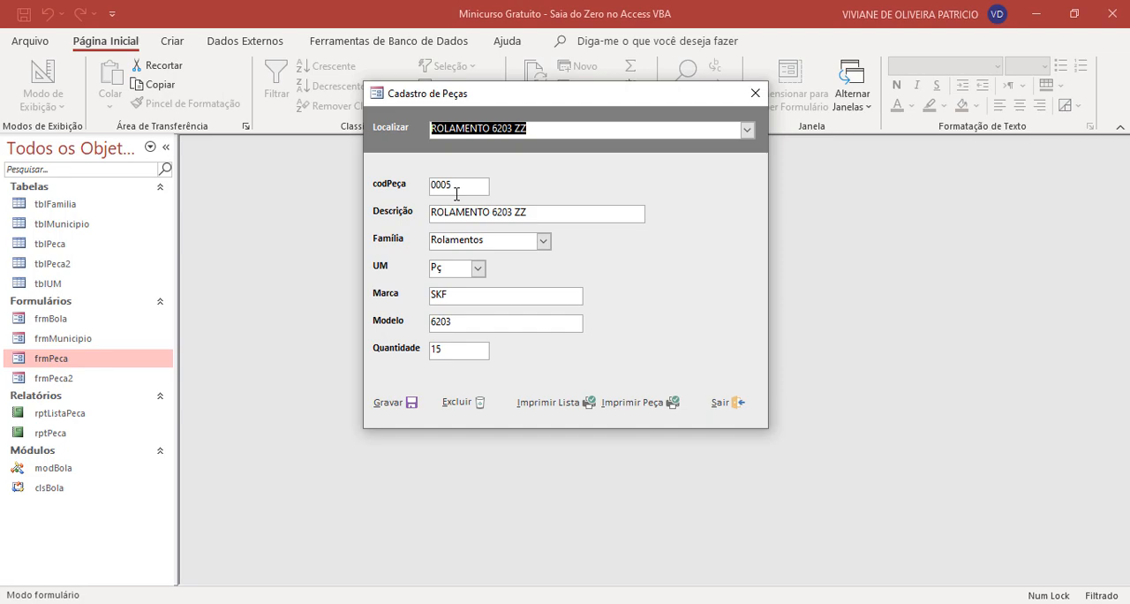
{"action": "left_click", "coordinate": [725, 402]}
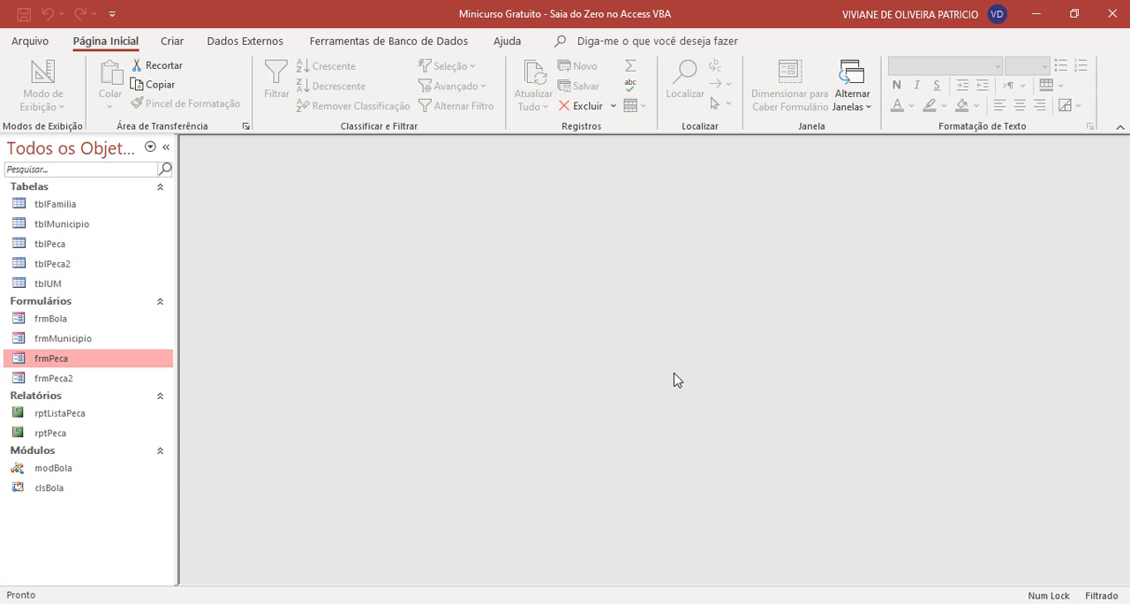
- Open frmPeca in Modo Design and start a macro for the Excluir button's Ao clicar event
{"action": "right_click", "coordinate": [100, 366]}
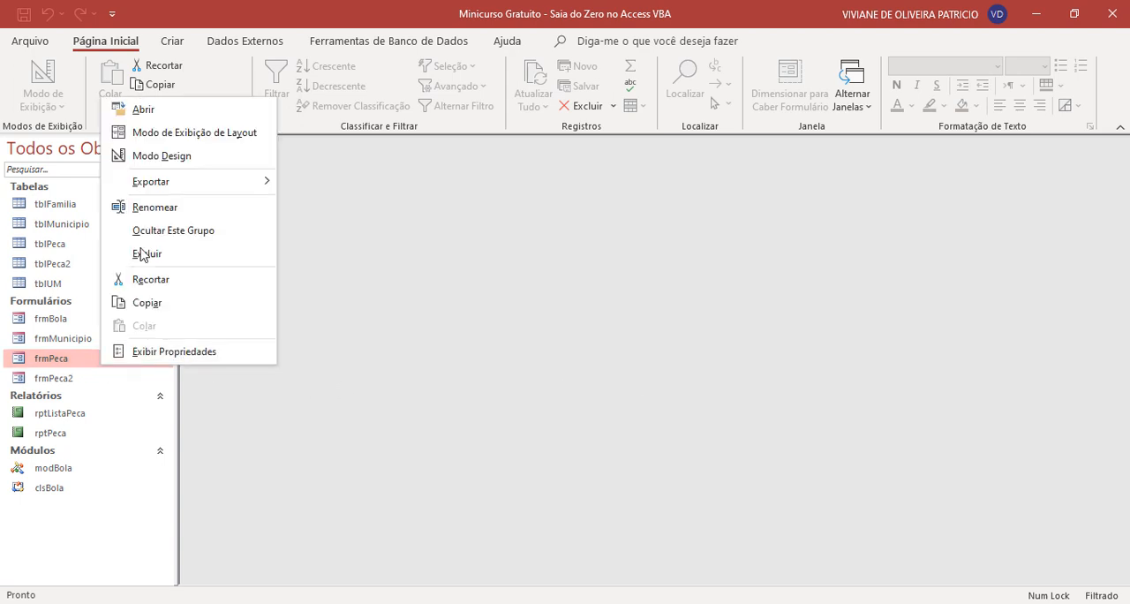
{"action": "left_click", "coordinate": [212, 156]}
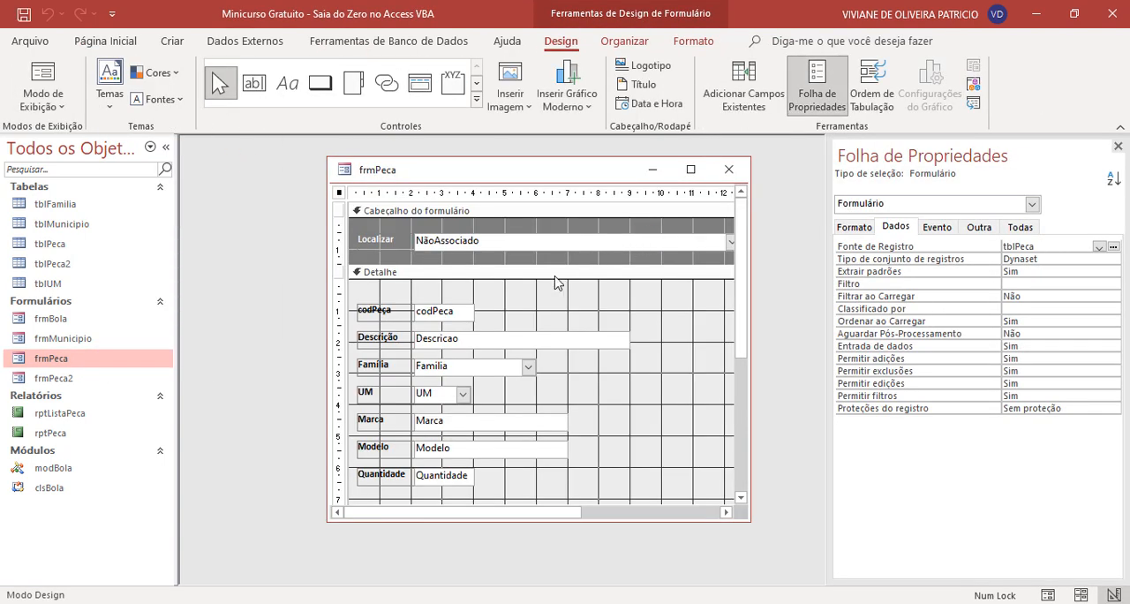
{"action": "scroll", "coordinate": [556, 280], "scroll_direction": "down", "scroll_amount": 2}
{"action": "scroll", "coordinate": [557, 282], "scroll_direction": "down", "scroll_amount": 2}
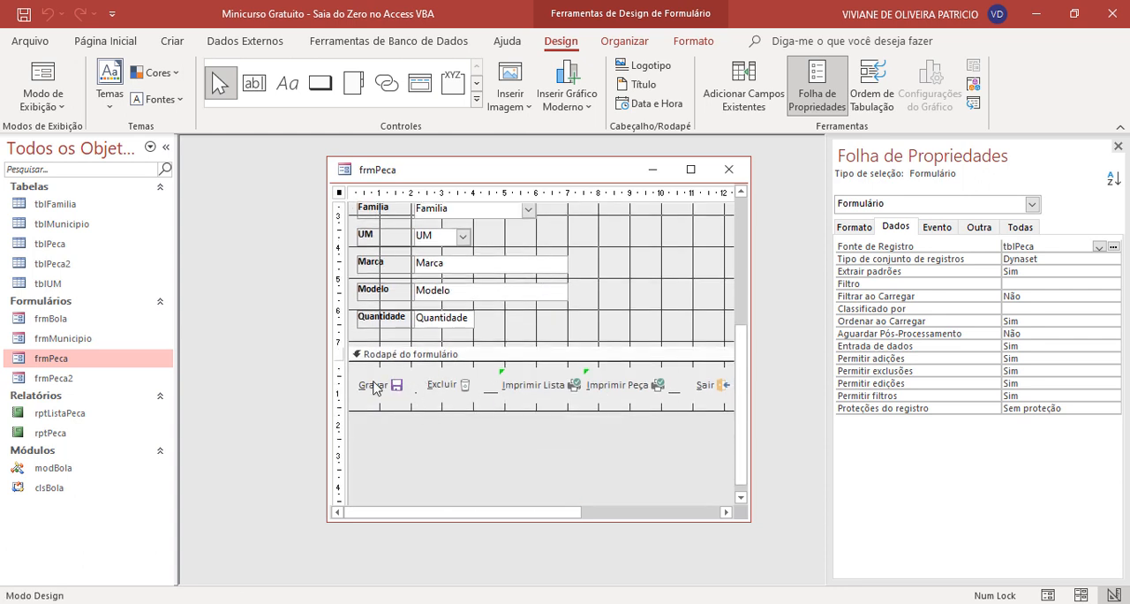
{"action": "scroll", "coordinate": [378, 385], "scroll_direction": "up", "scroll_amount": 4}
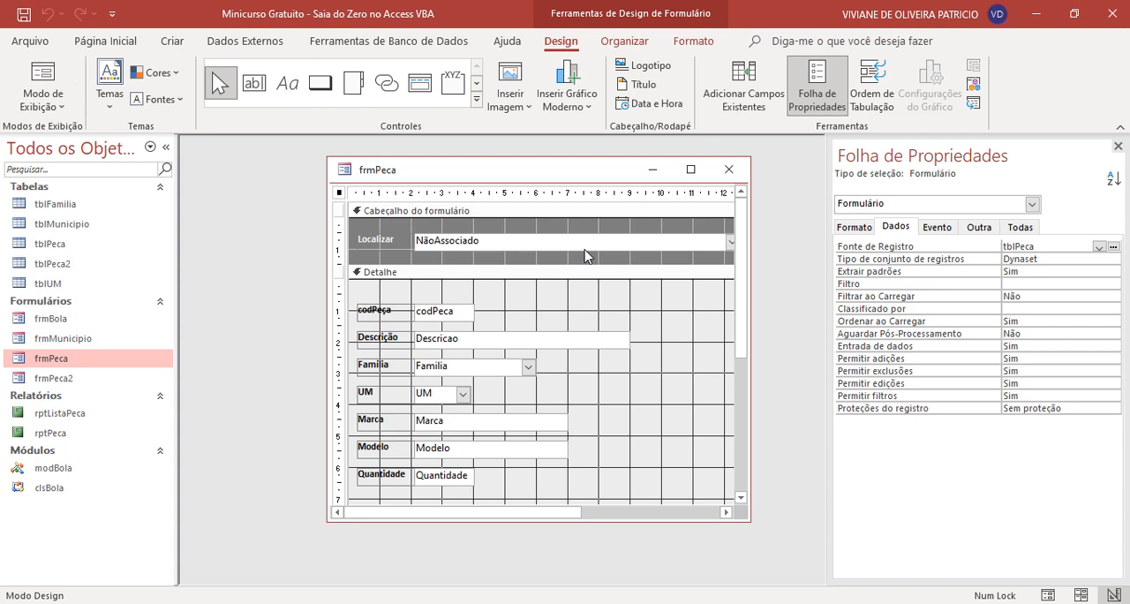
{"action": "scroll", "coordinate": [586, 256], "scroll_direction": "down", "scroll_amount": 5}
{"action": "scroll", "coordinate": [587, 256], "scroll_direction": "up", "scroll_amount": 1}
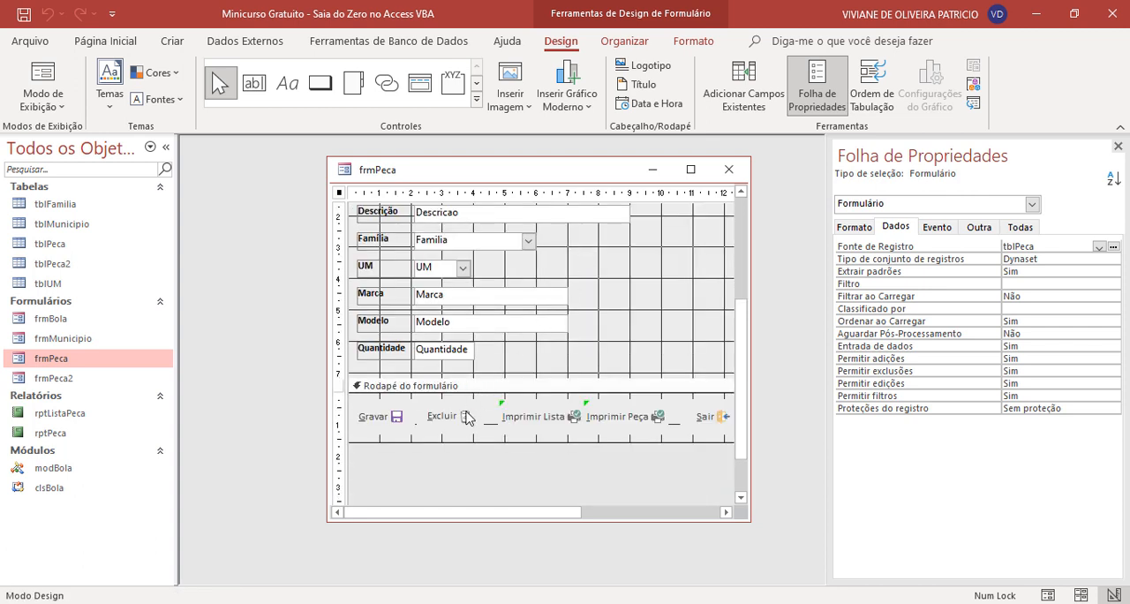
{"action": "left_click", "coordinate": [466, 416]}
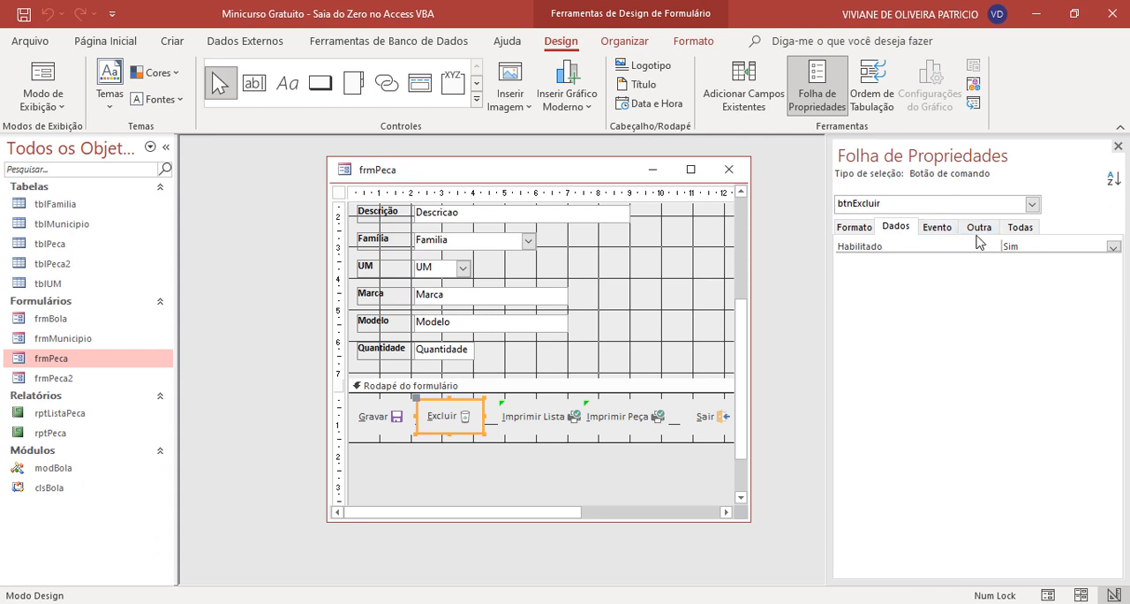
{"action": "left_click", "coordinate": [949, 232]}
{"action": "left_click", "coordinate": [1039, 247]}
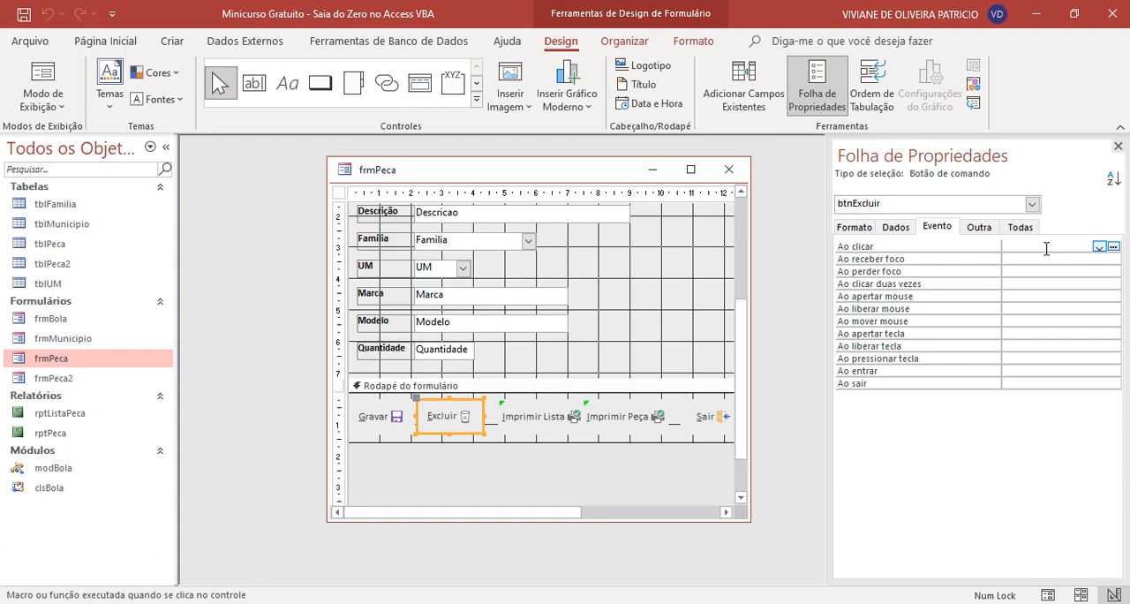
{"action": "left_click", "coordinate": [1113, 247]}
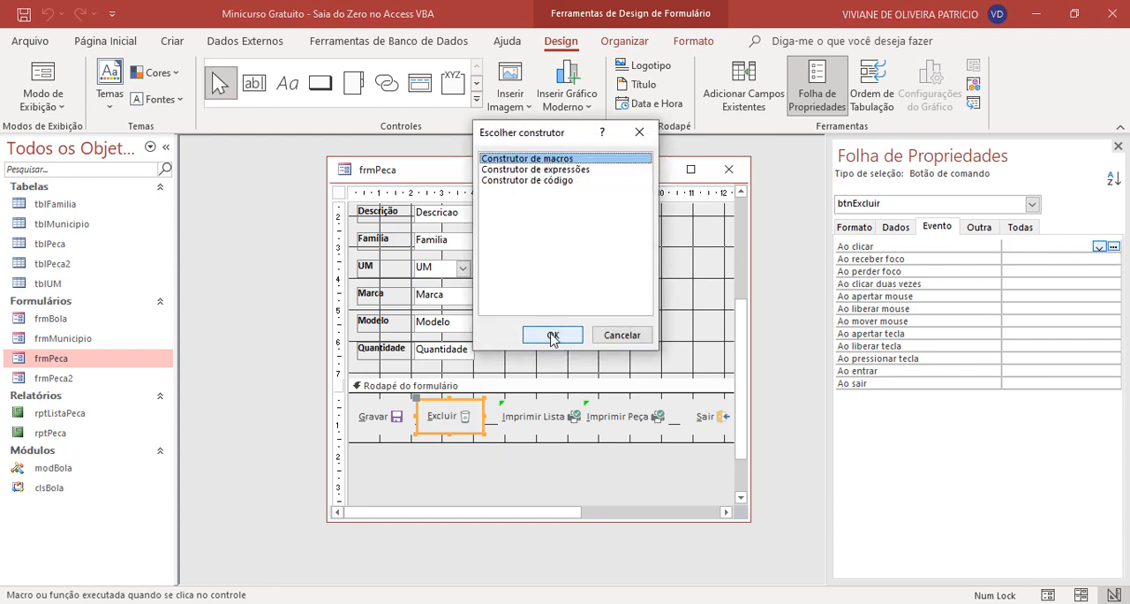
{"action": "left_click", "coordinate": [550, 333]}
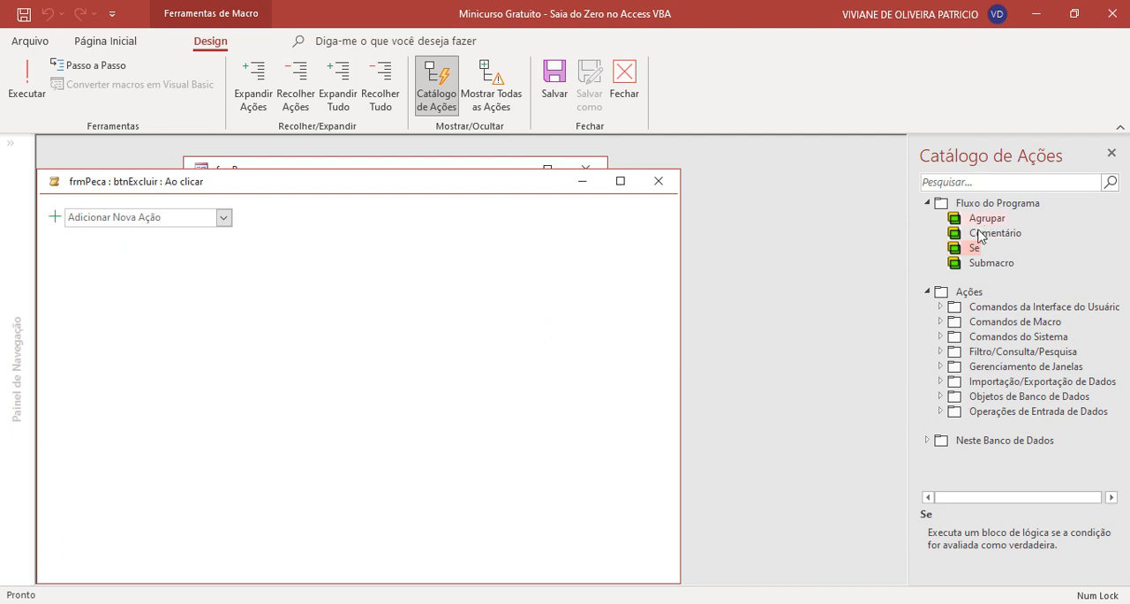
- Show all macro actions and add a Se block that applies ÉNulo to [Formulários]![frmPeca]![codPeca]
{"action": "left_click", "coordinate": [491, 88]}
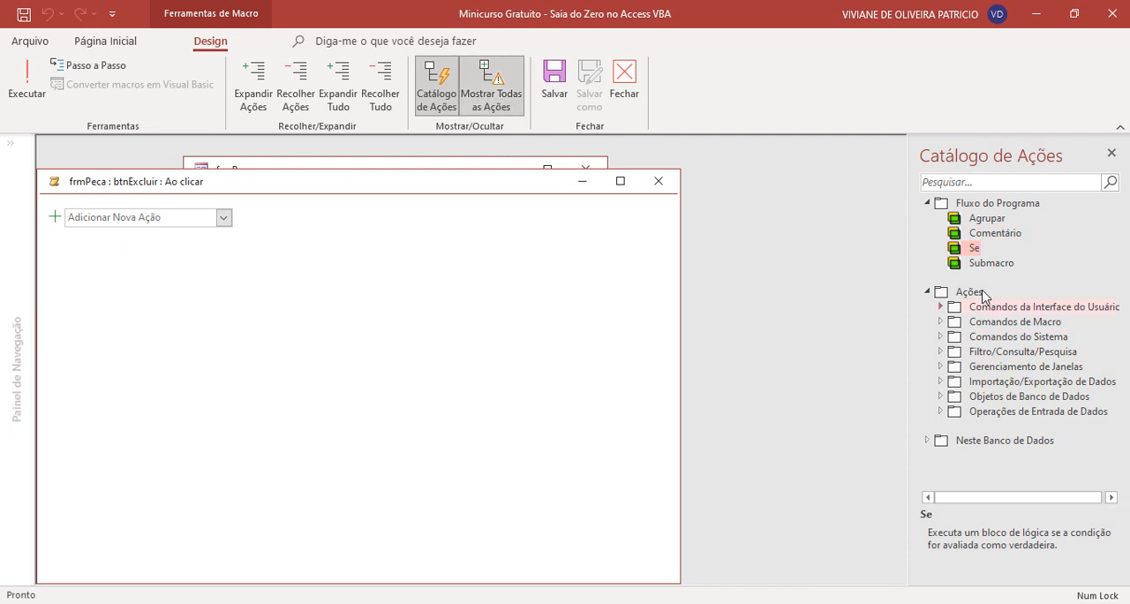
{"action": "left_click_drag", "start_coordinate": [974, 248], "coordinate": [136, 212]}
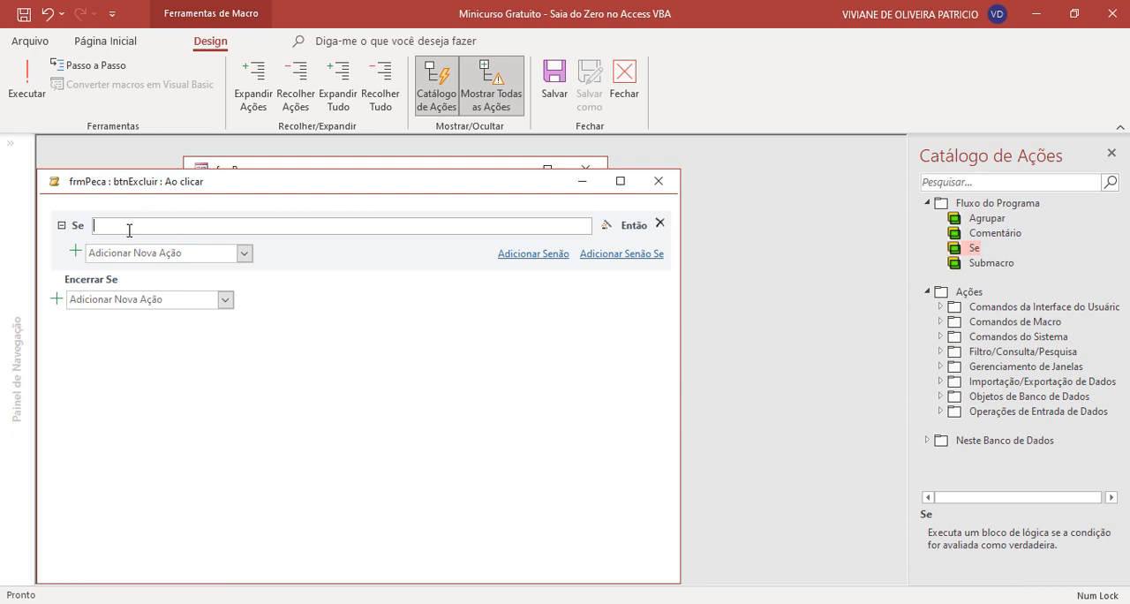
{"action": "type", "text": "énu"}
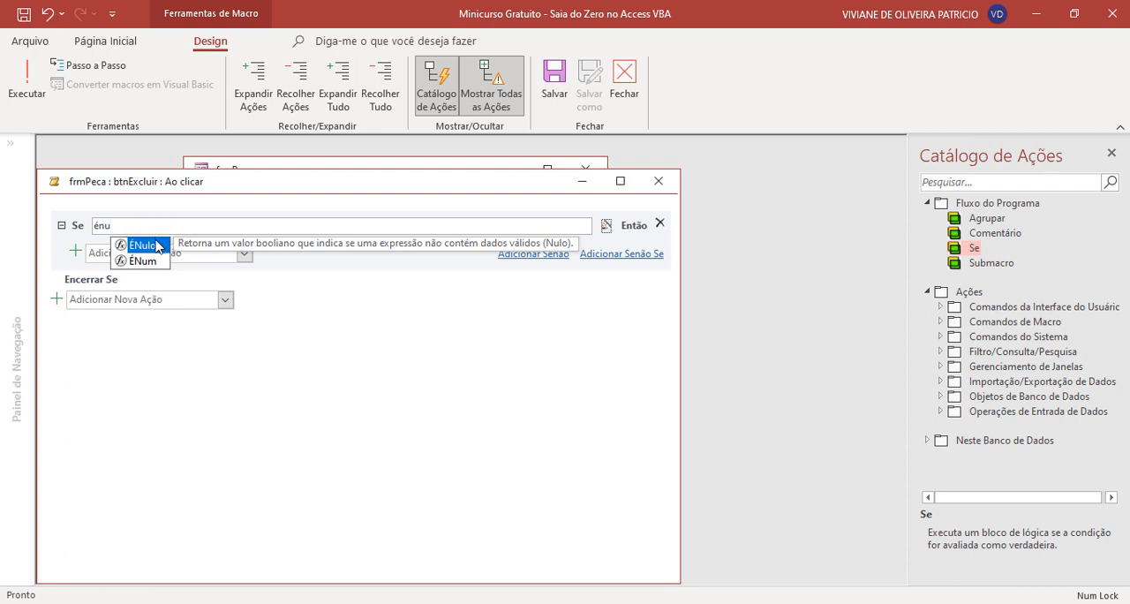
{"action": "double_click", "coordinate": [154, 245]}
{"action": "type", "text": "formula"}
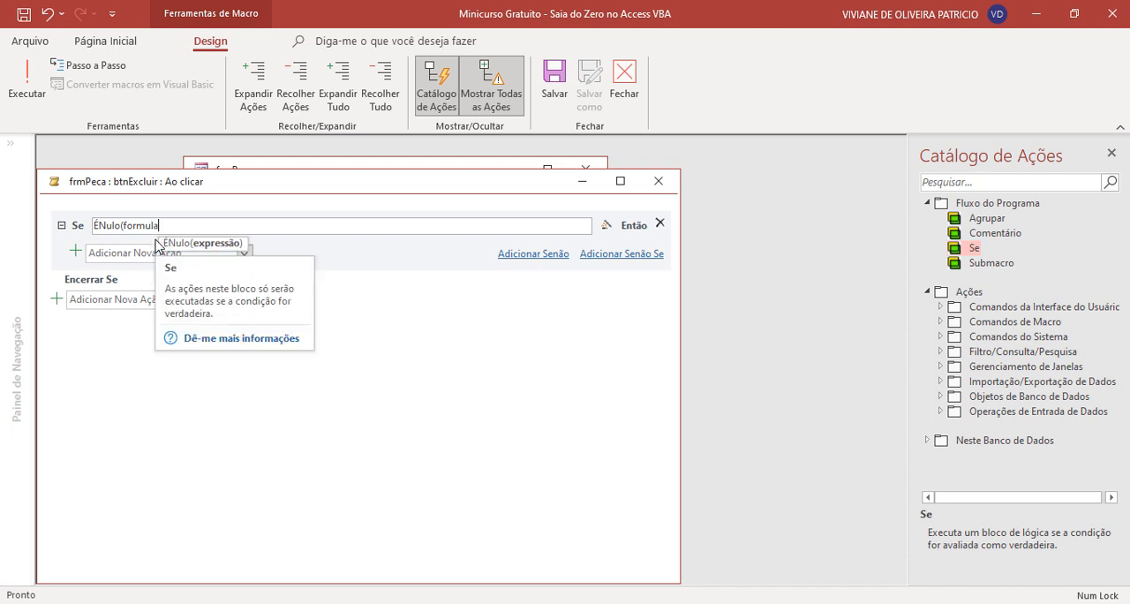
{"action": "key", "text": "BackSpace"}
{"action": "key", "text": "BackSpace"}
{"action": "key", "text": "BackSpace"}
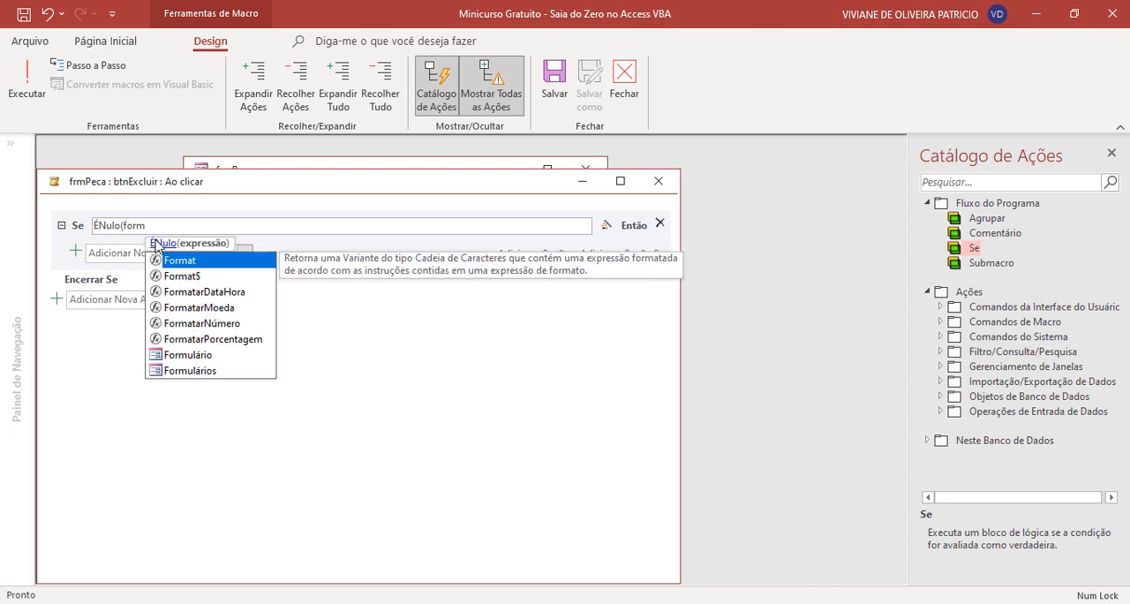
{"action": "type", "text": "u"}
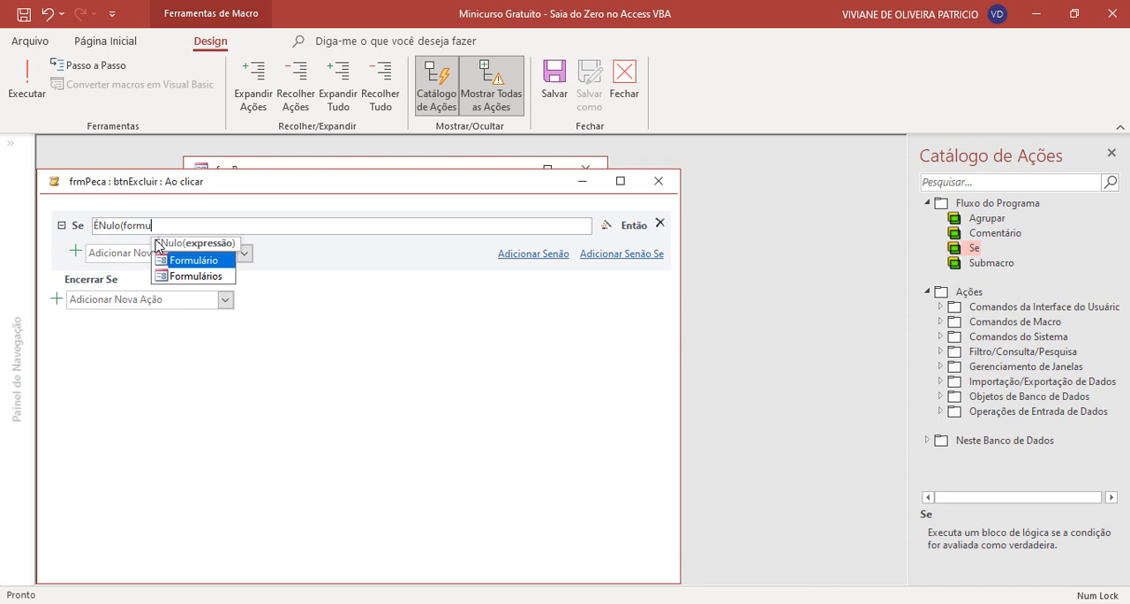
{"action": "double_click", "coordinate": [192, 276]}
{"action": "type", "text": "!fr"}
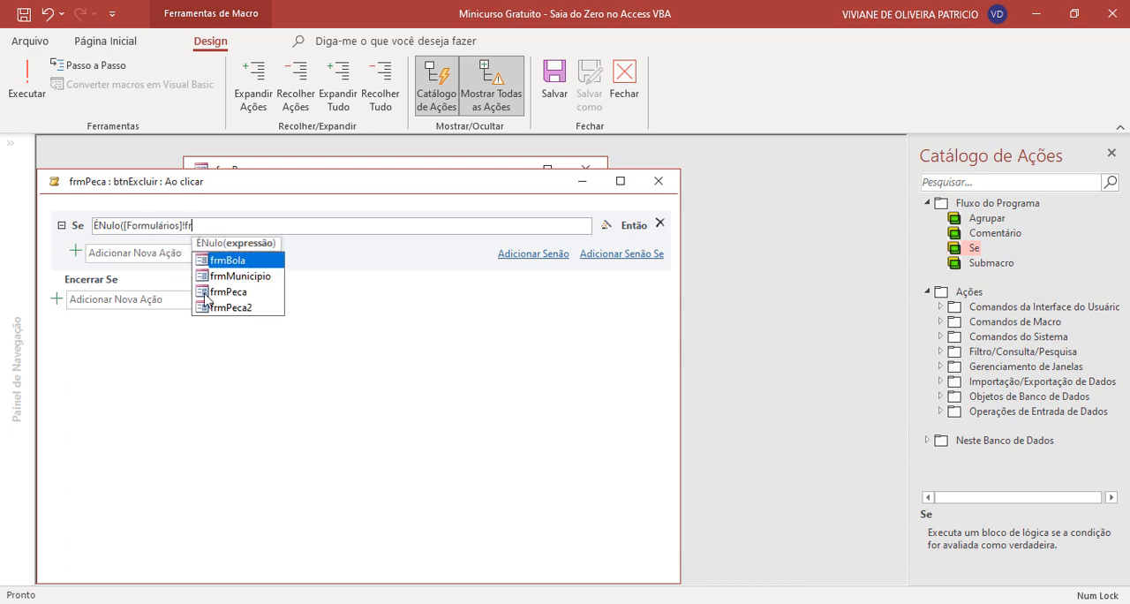
{"action": "double_click", "coordinate": [211, 292]}
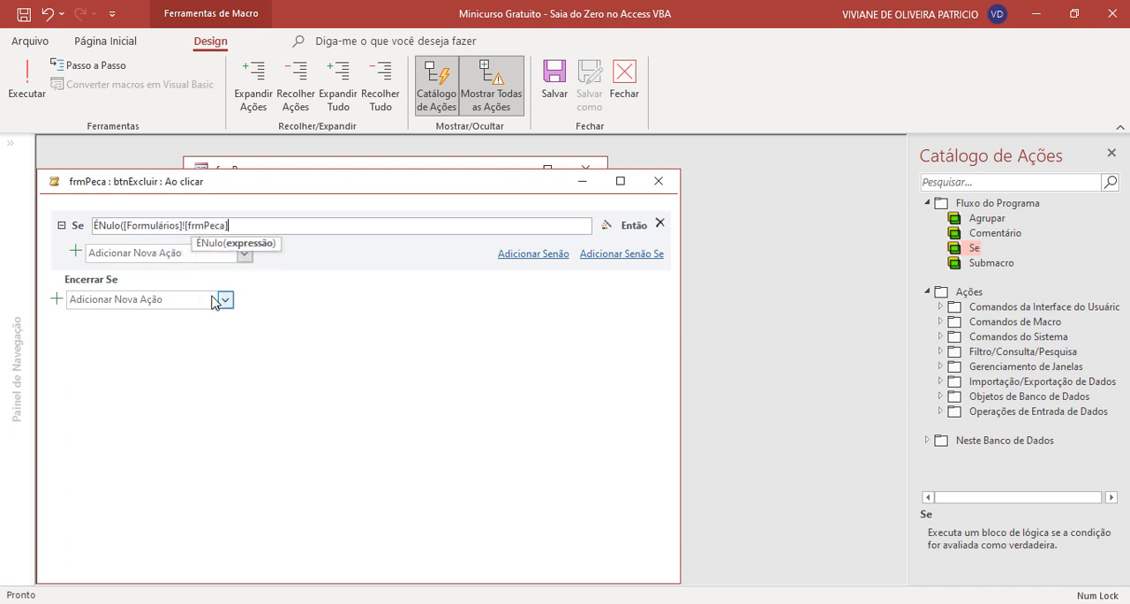
{"action": "type", "text": "!co"}
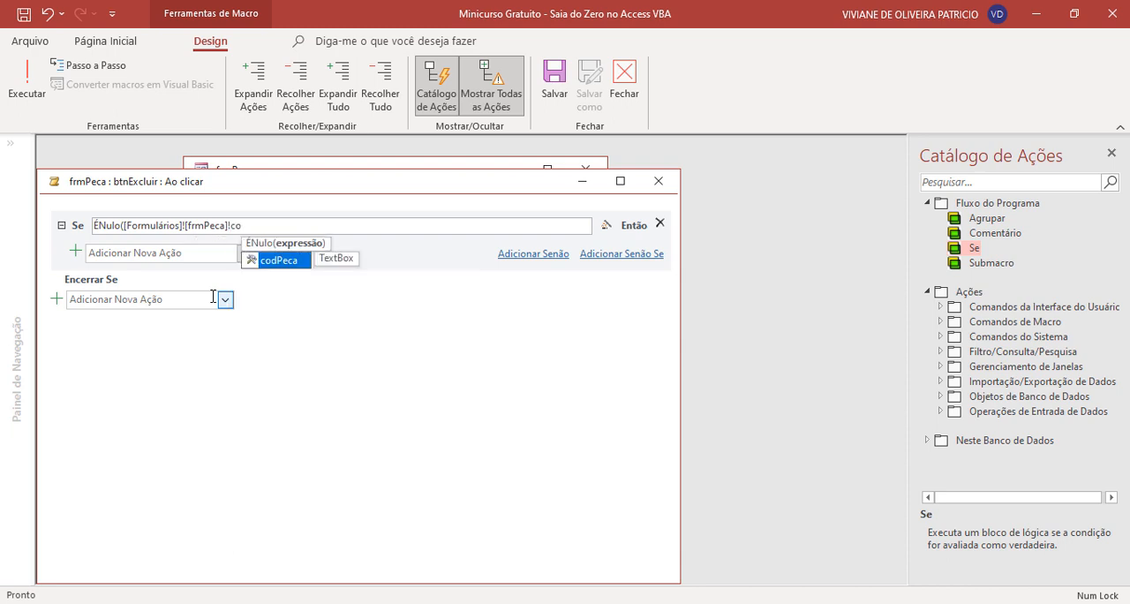
{"action": "double_click", "coordinate": [301, 260]}
{"action": "mouse_move", "coordinate": [176, 256]}
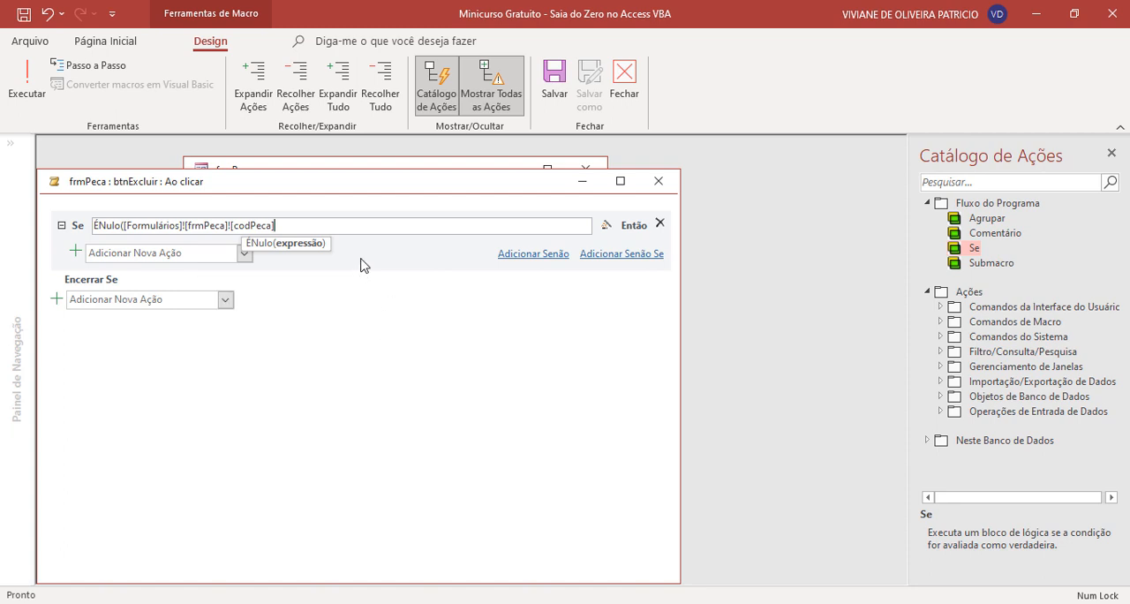
- Add a Senão branch to the Se block and place a CaixadeMensagem action inside the Então branch
{"action": "left_click", "coordinate": [512, 255]}
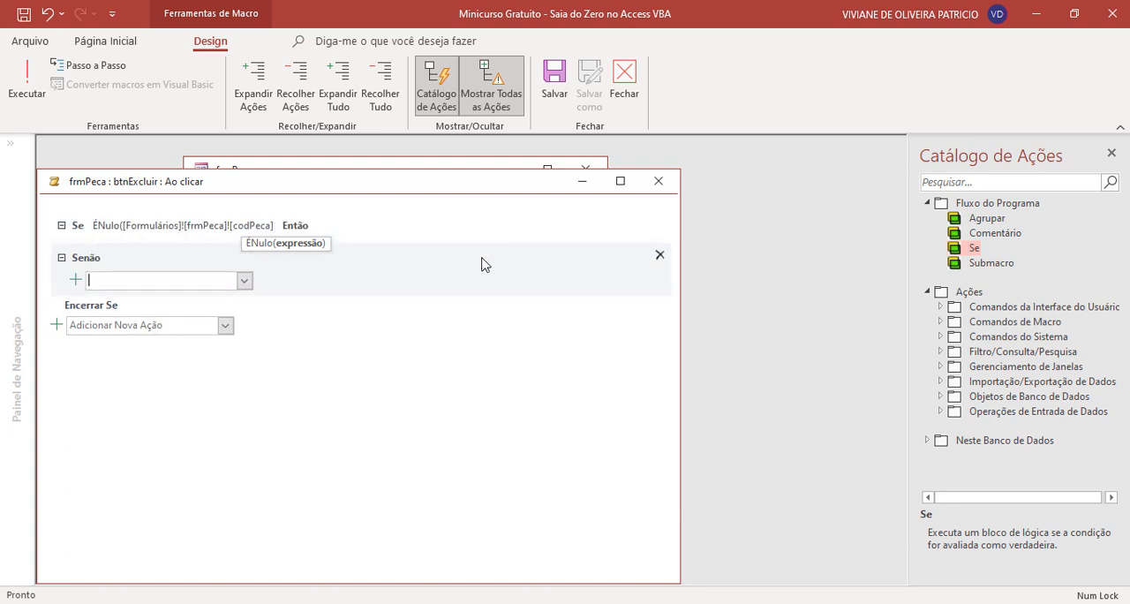
{"action": "left_click", "coordinate": [146, 324]}
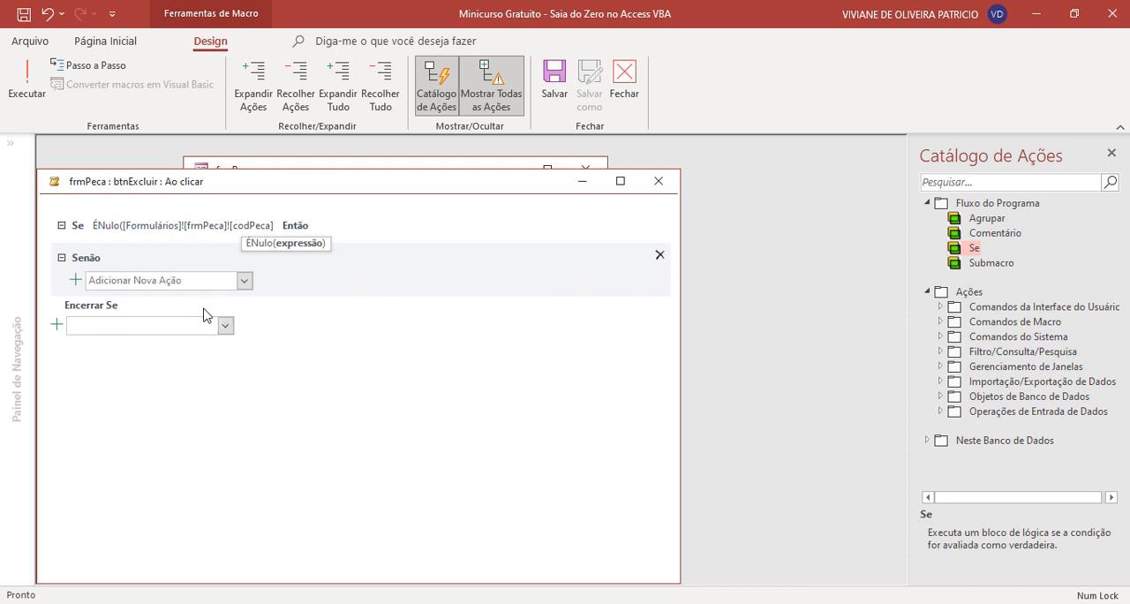
{"action": "type", "text": "CaixadeMensagem"}
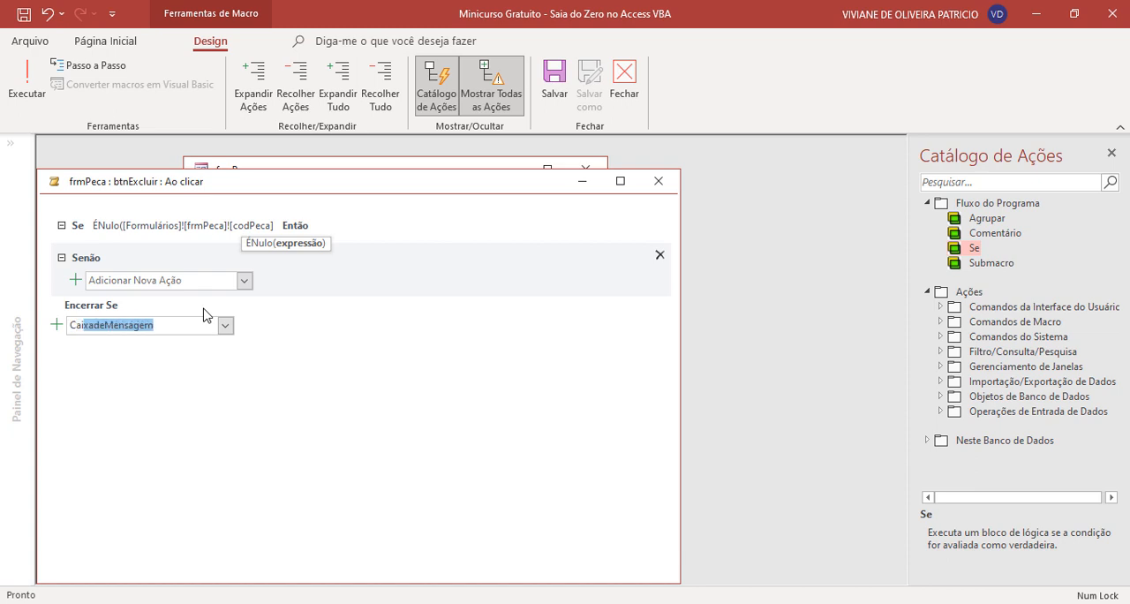
{"action": "key", "text": "Return"}
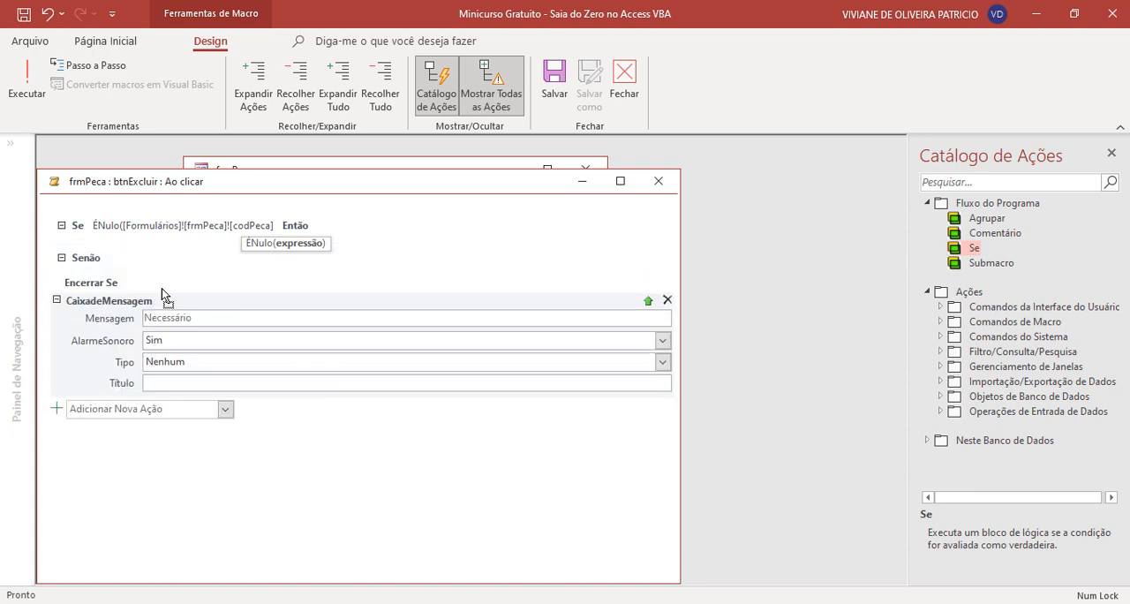
{"action": "left_click_drag", "start_coordinate": [161, 288], "coordinate": [159, 244]}
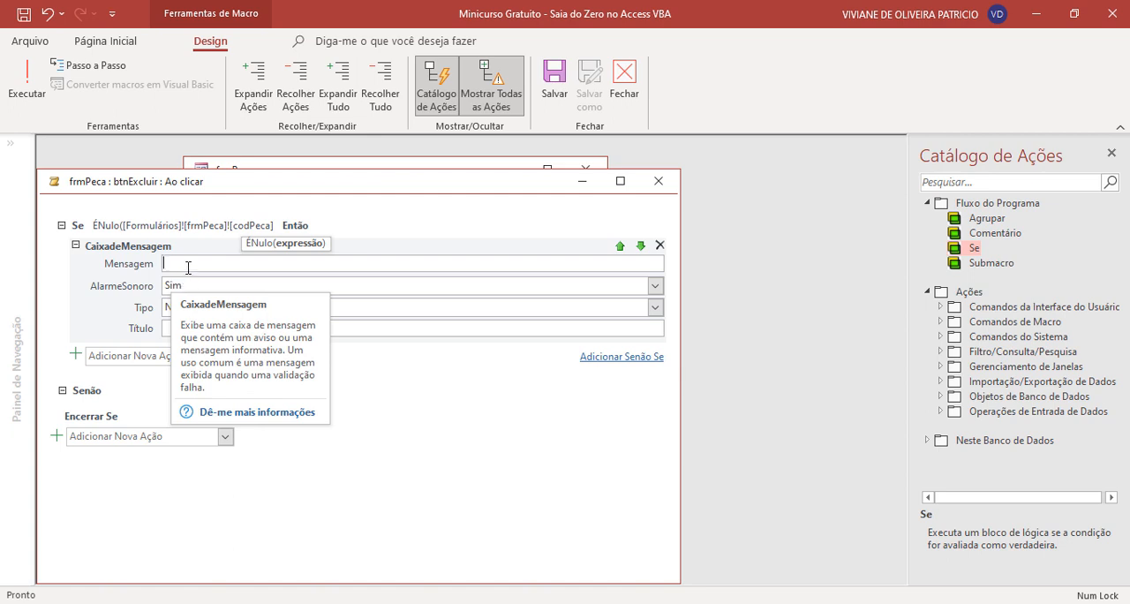
- Enter "Selecione um item da lista antes de Excluir" as the message of the Então branch's CaixadeMensagem
{"action": "left_click", "coordinate": [188, 267]}
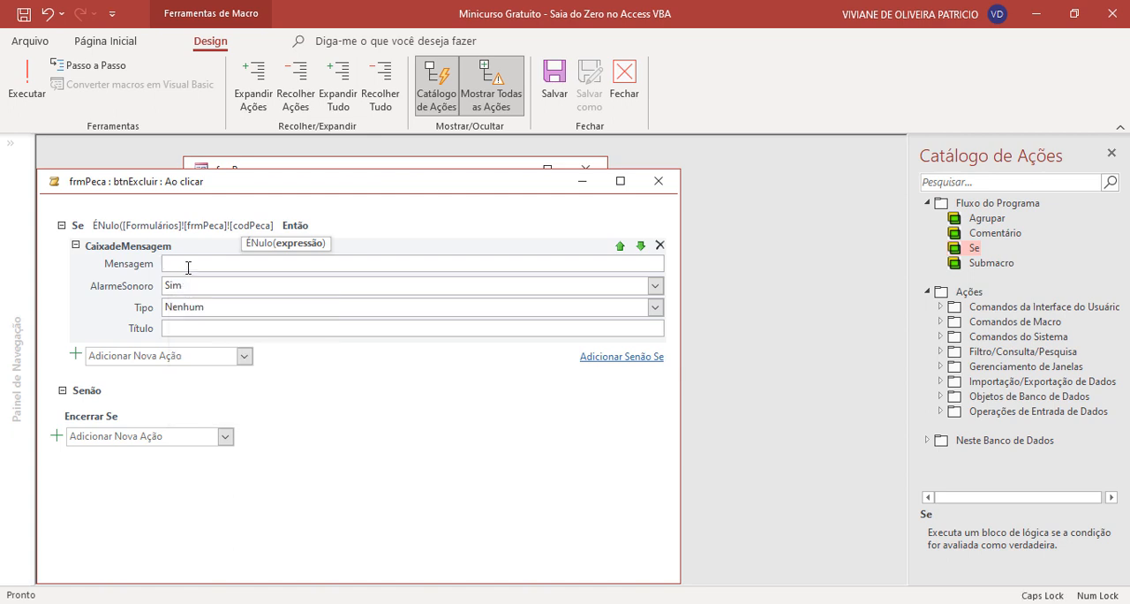
{"action": "type", "text": "SI"}
{"action": "type", "text": "elecione "}
{"action": "type", "text": "um"}
{"action": "type", "text": " item da l"}
{"action": "type", "text": "ista antes de"}
{"action": "type", "text": " Excluir"}
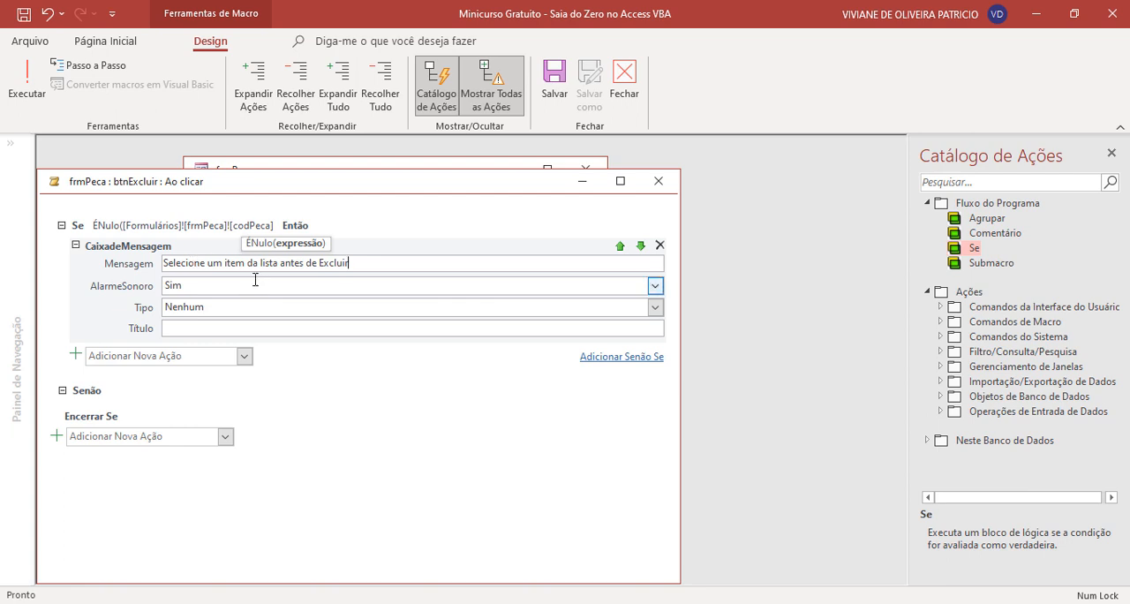
- Set that message box's Tipo to Informação and Título to Aviso, and add a PararMacro action after it
{"action": "left_click", "coordinate": [233, 304]}
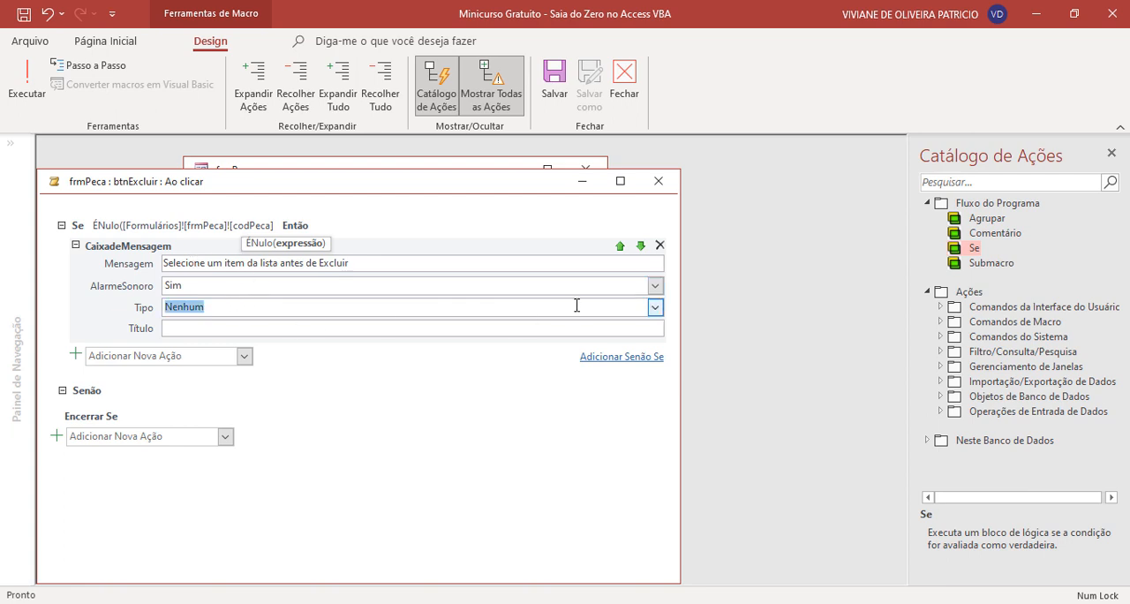
{"action": "left_click", "coordinate": [654, 307]}
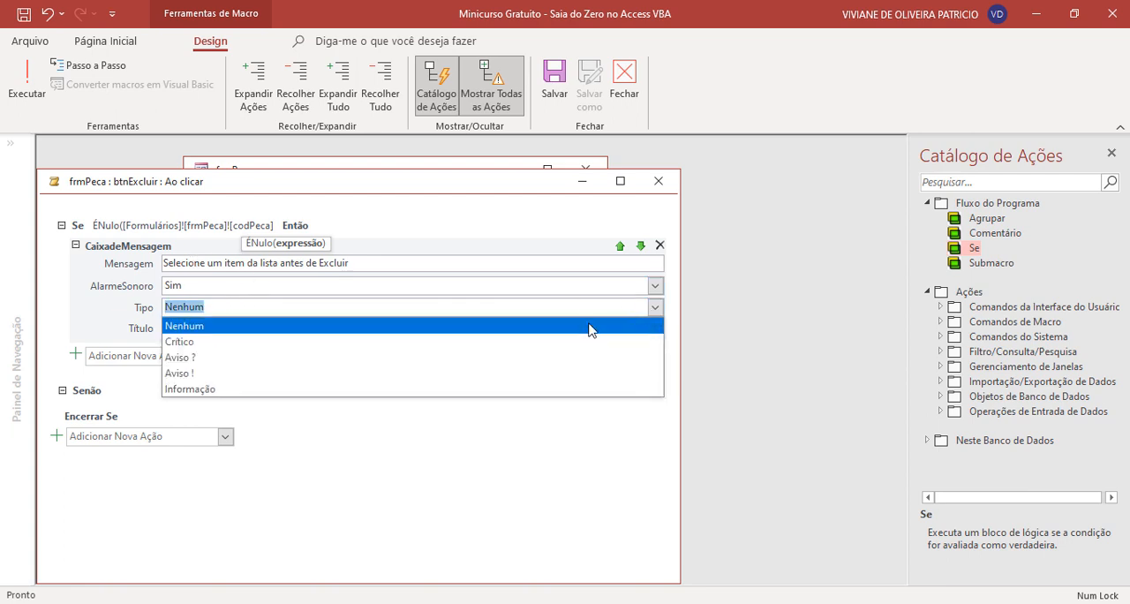
{"action": "left_click", "coordinate": [283, 393]}
{"action": "left_click", "coordinate": [202, 327]}
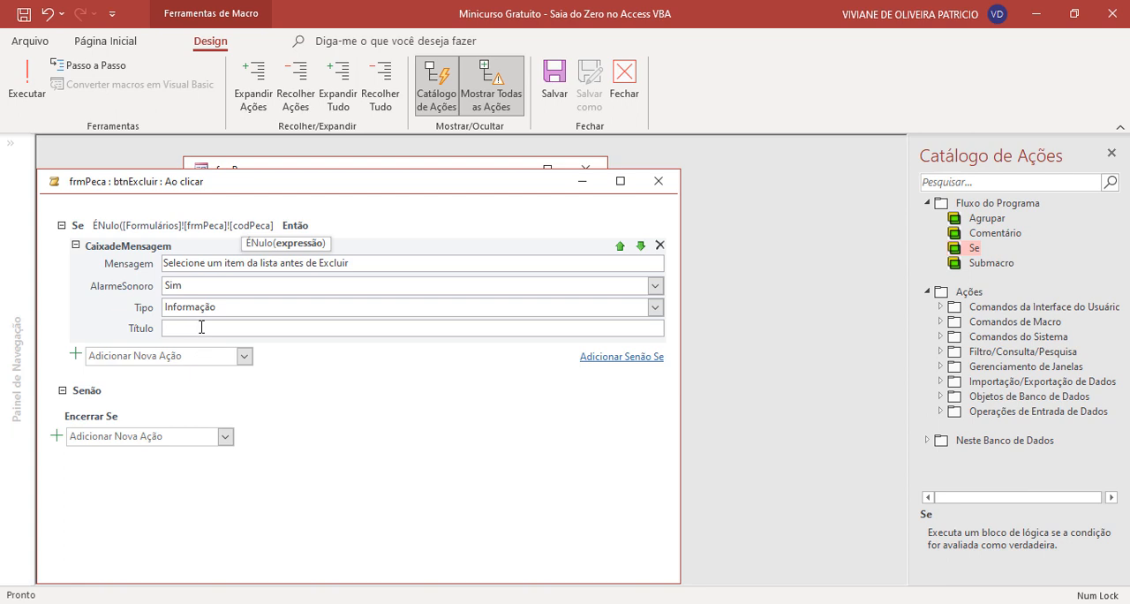
{"action": "type", "text": "Aviso"}
{"action": "left_click", "coordinate": [218, 356]}
{"action": "type", "text": "PararMacro"}
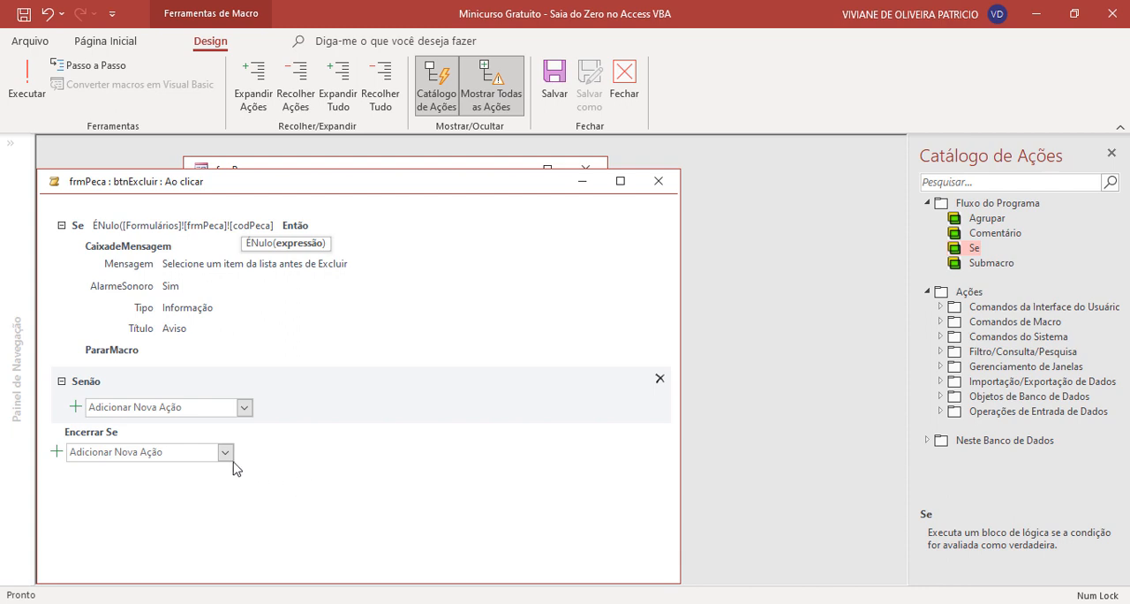
- Add a DefinirAvisos action with Avisos ativos set to Não inside the Senão branch
{"action": "mouse_move", "coordinate": [219, 355]}
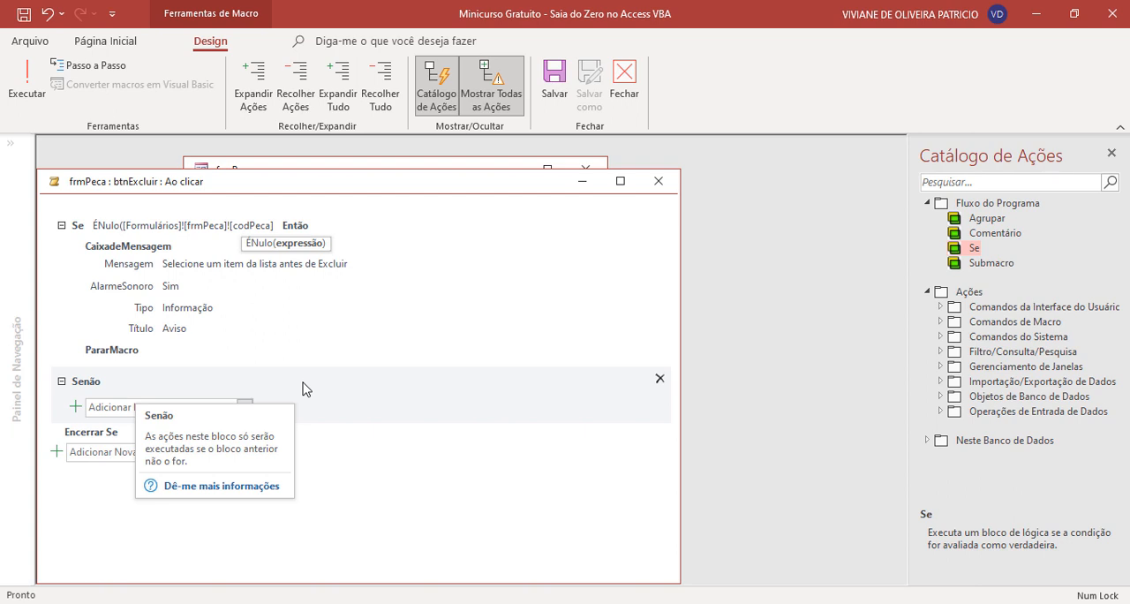
{"action": "left_click", "coordinate": [106, 406]}
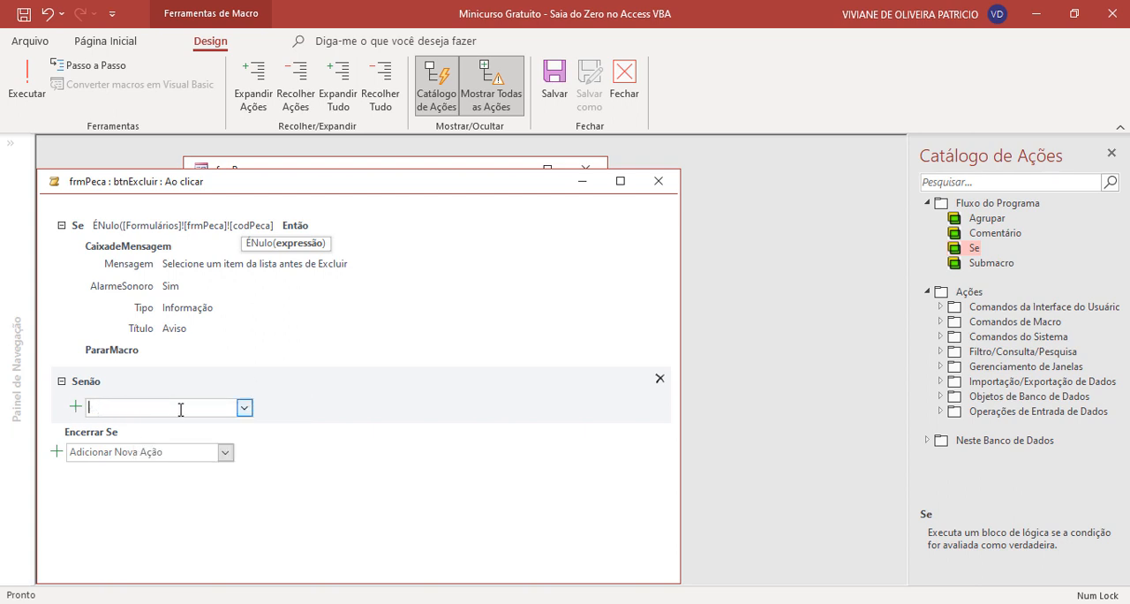
{"action": "type", "text": "DefinirAvisos"}
{"action": "key", "text": "Return"}
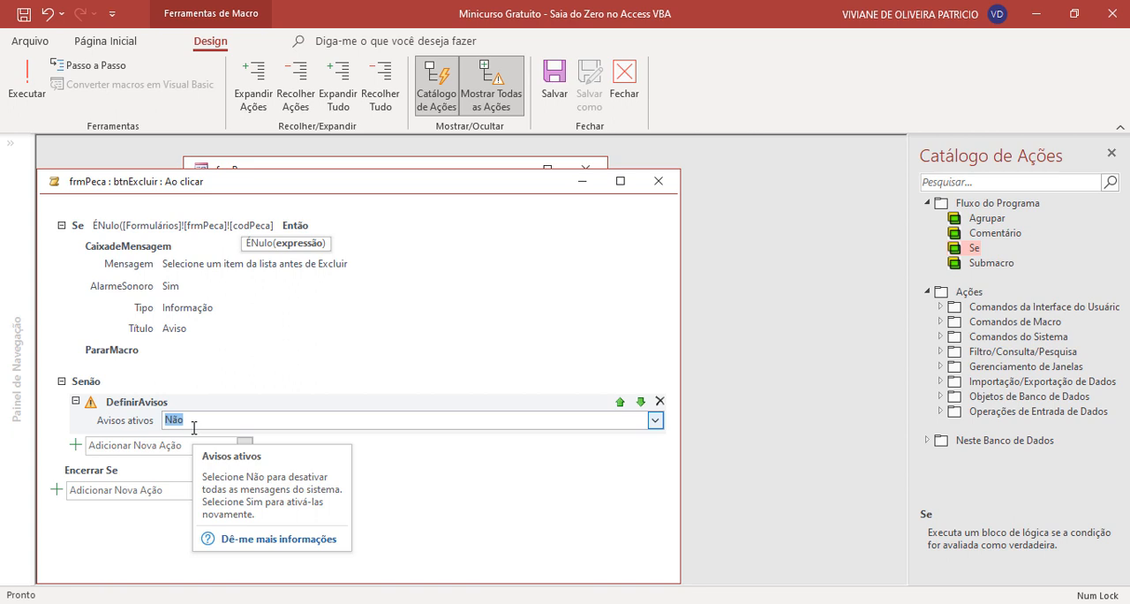
- Add an ExecutarComandodeMenu action after DefinirAvisos and remove the stray ExecutarAplicativo action
{"action": "left_click", "coordinate": [124, 445]}
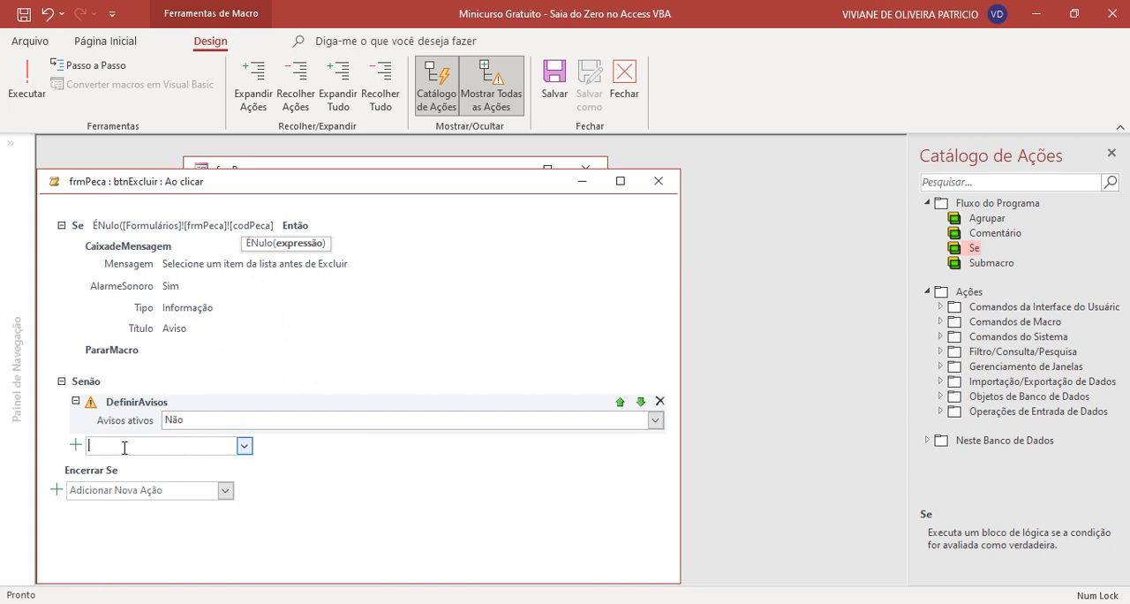
{"action": "type", "text": "ExecutarAplicativo"}
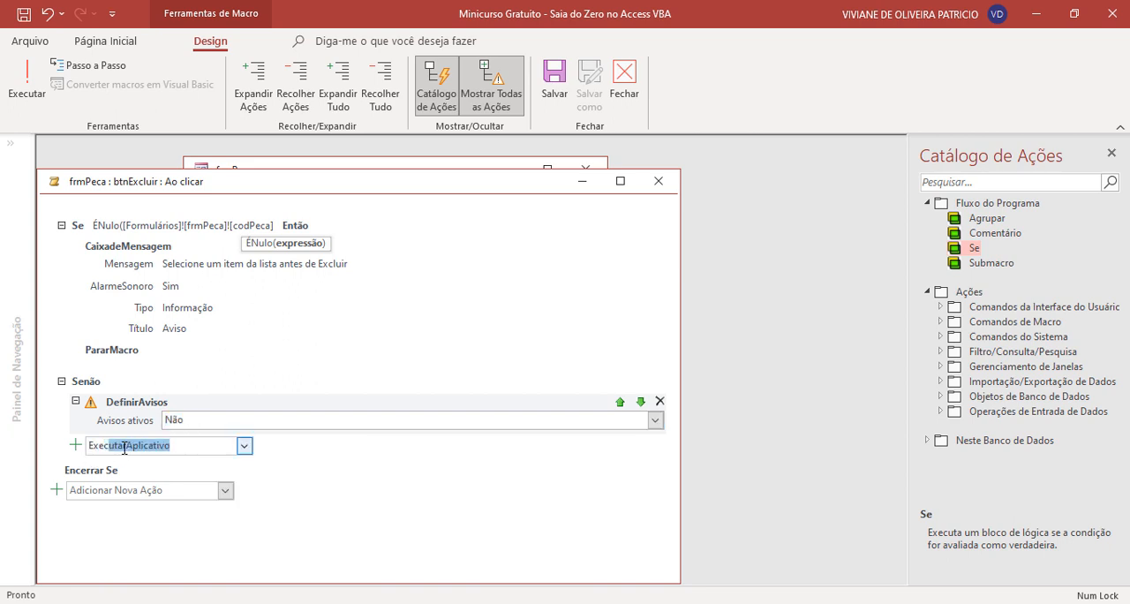
{"action": "left_click", "coordinate": [244, 444]}
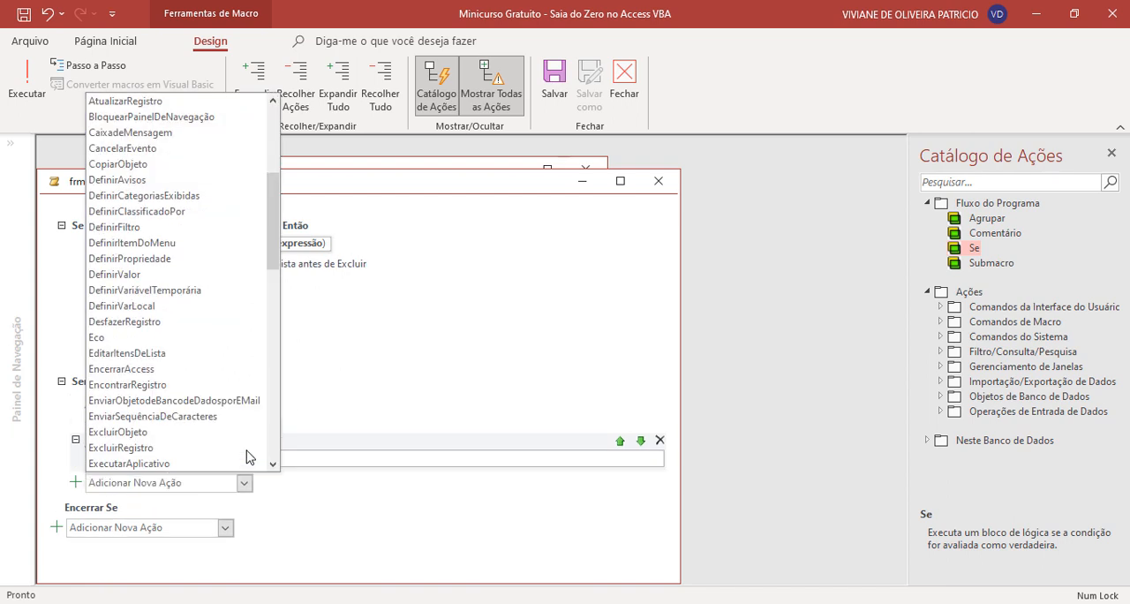
{"action": "scroll", "coordinate": [234, 411], "scroll_direction": "down", "scroll_amount": 2}
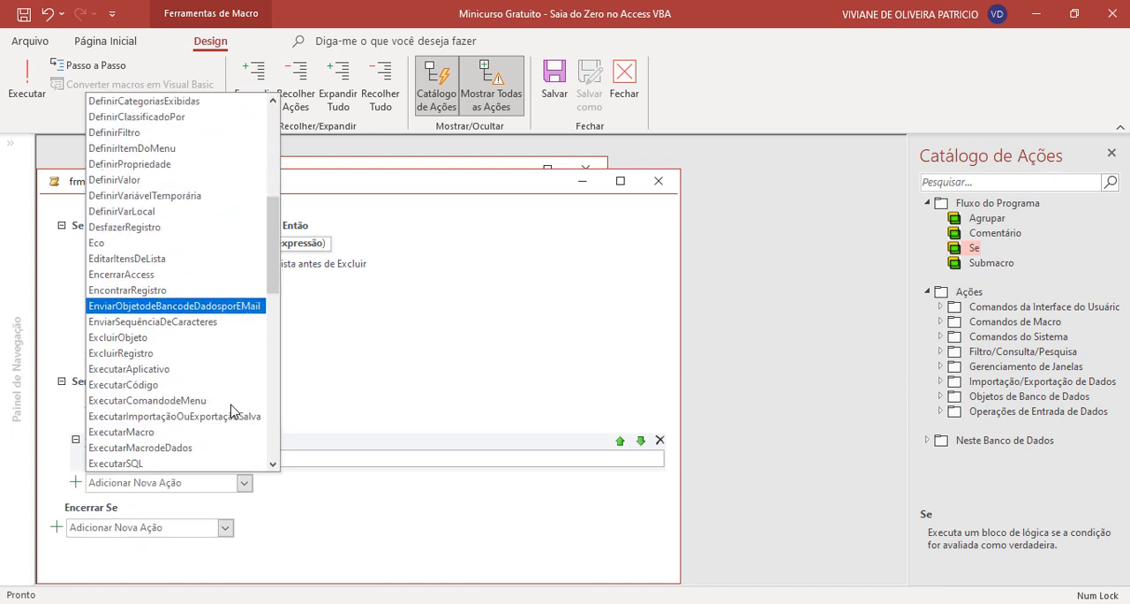
{"action": "left_click", "coordinate": [230, 400]}
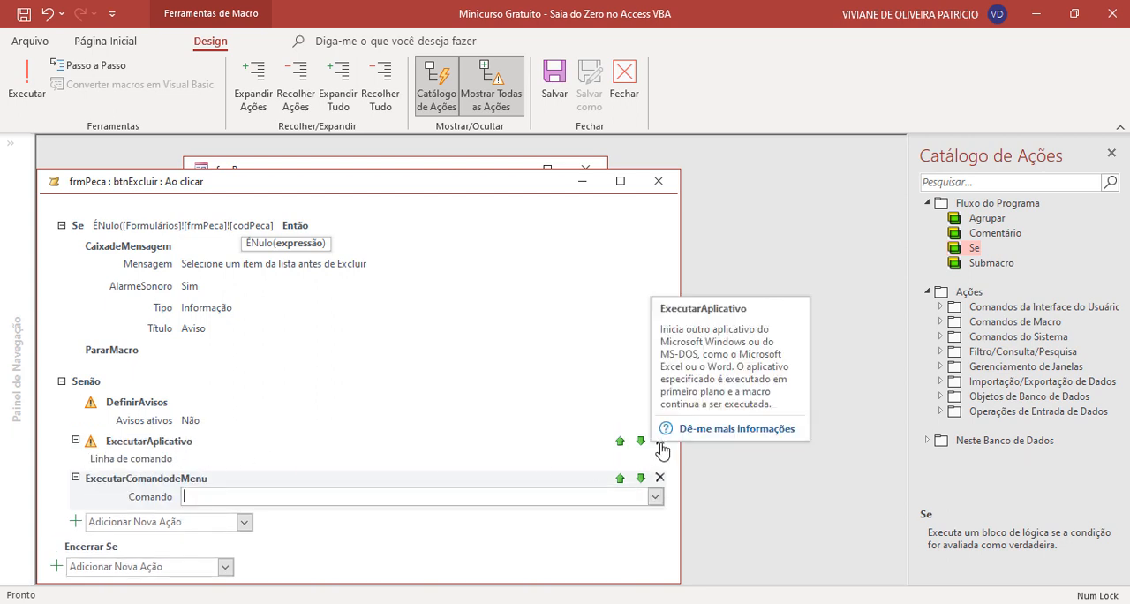
{"action": "left_click", "coordinate": [661, 451]}
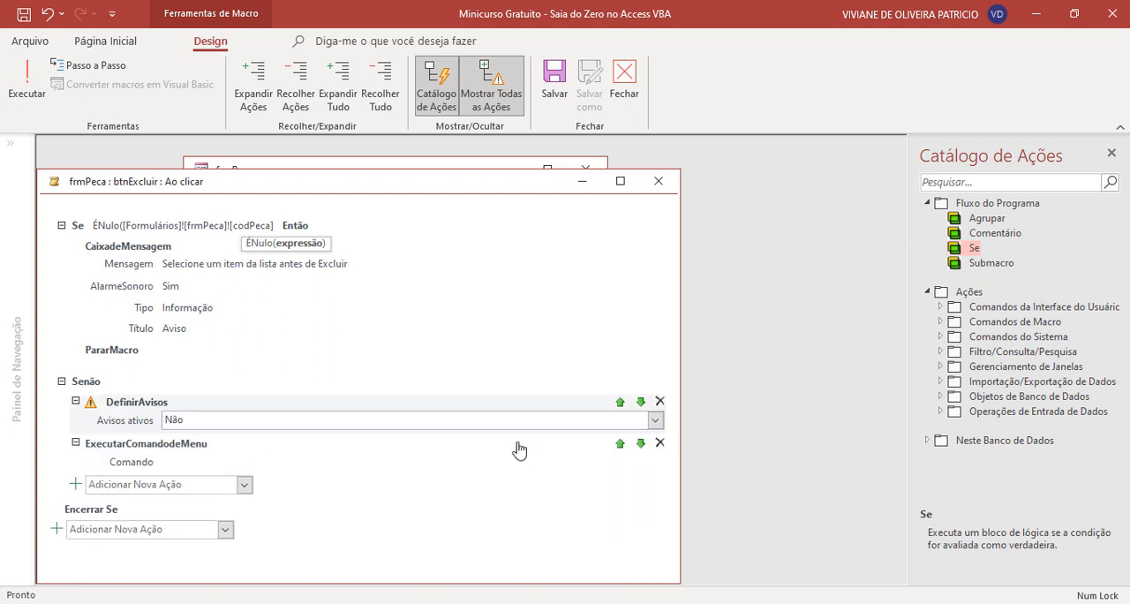
- Set the Comando of the ExecutarComandodeMenu action to ExcluirRegistro
{"action": "left_click", "coordinate": [181, 460]}
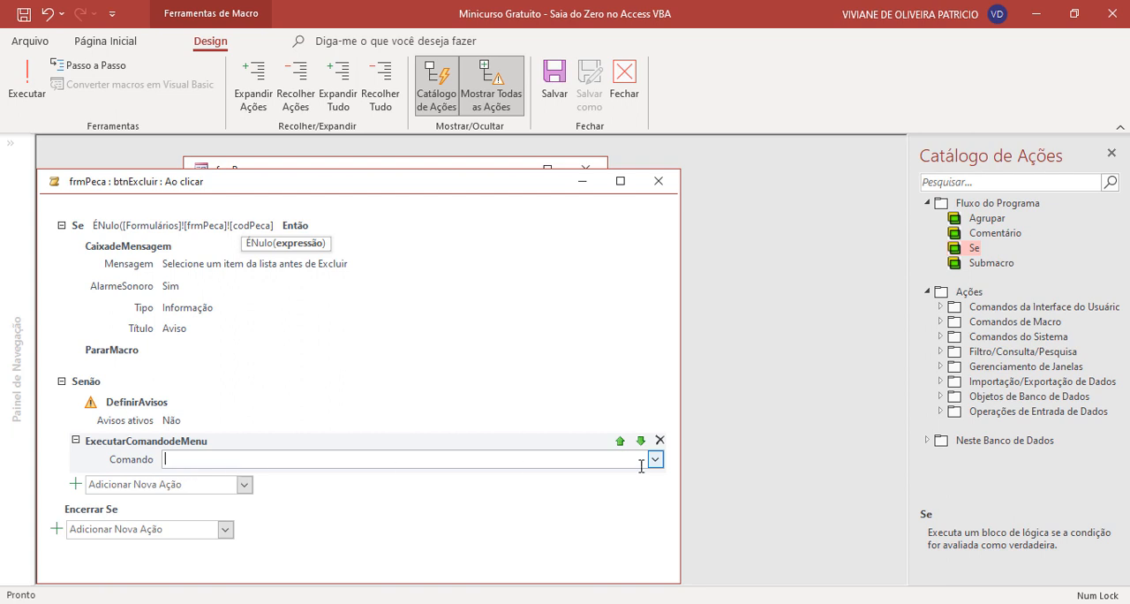
{"action": "type", "text": "ExcluirRegistro"}
{"action": "key", "text": "Return"}
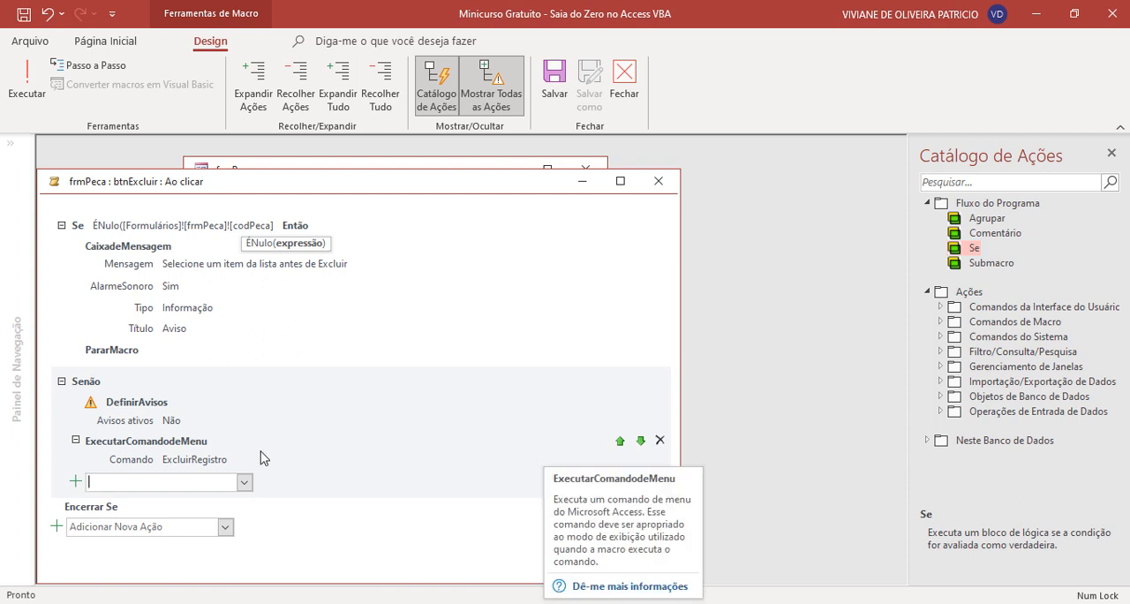
- Add a CaixadeMensagem action after ExecutarComandodeMenu with the message "O registro foi excluído com sucesso!"
{"action": "left_click", "coordinate": [160, 482]}
{"action": "type", "text": "caixa"}
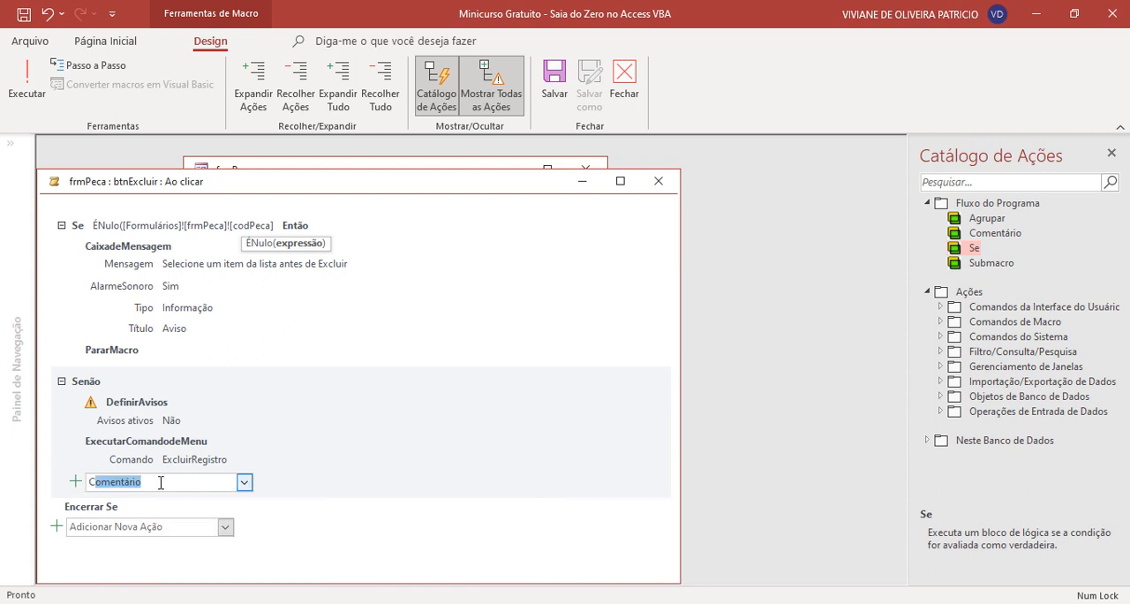
{"action": "key", "text": "Return"}
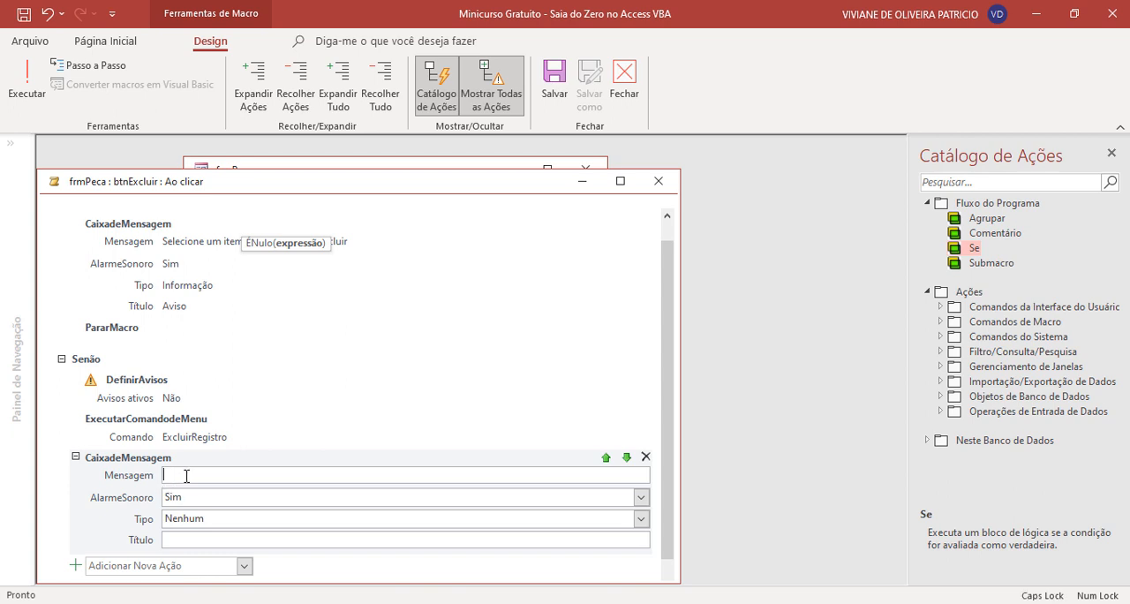
{"action": "type", "text": "O registro foi excluído com suc"}
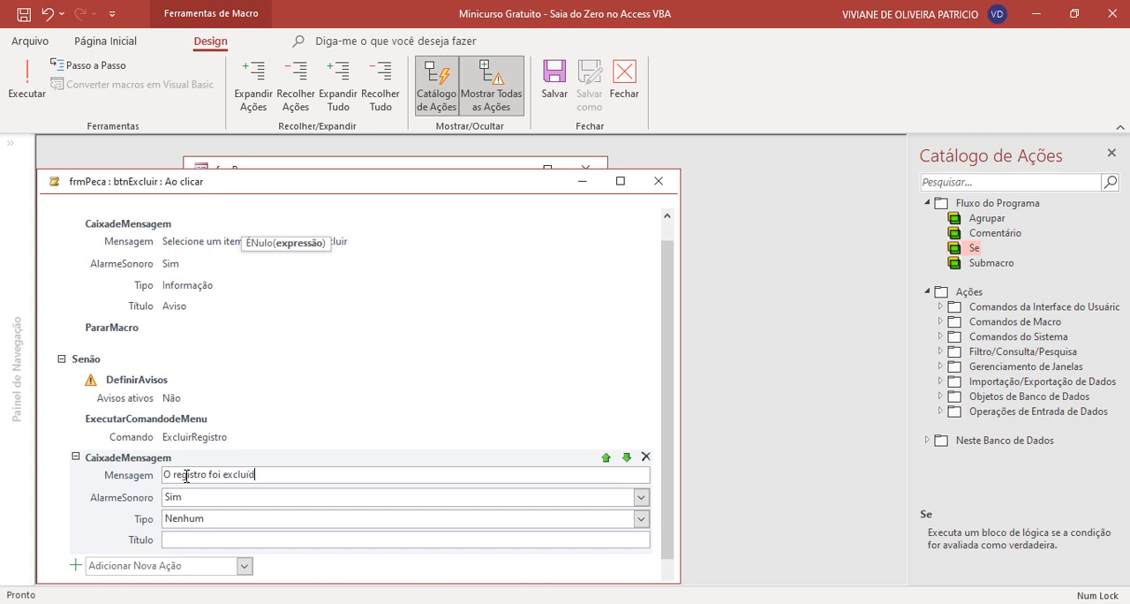
{"action": "type", "text": "esso!"}
- Set the Senão branch message box's Tipo to Informação and its Título to Aviso
{"action": "scroll", "coordinate": [243, 493], "scroll_direction": "down", "scroll_amount": 1}
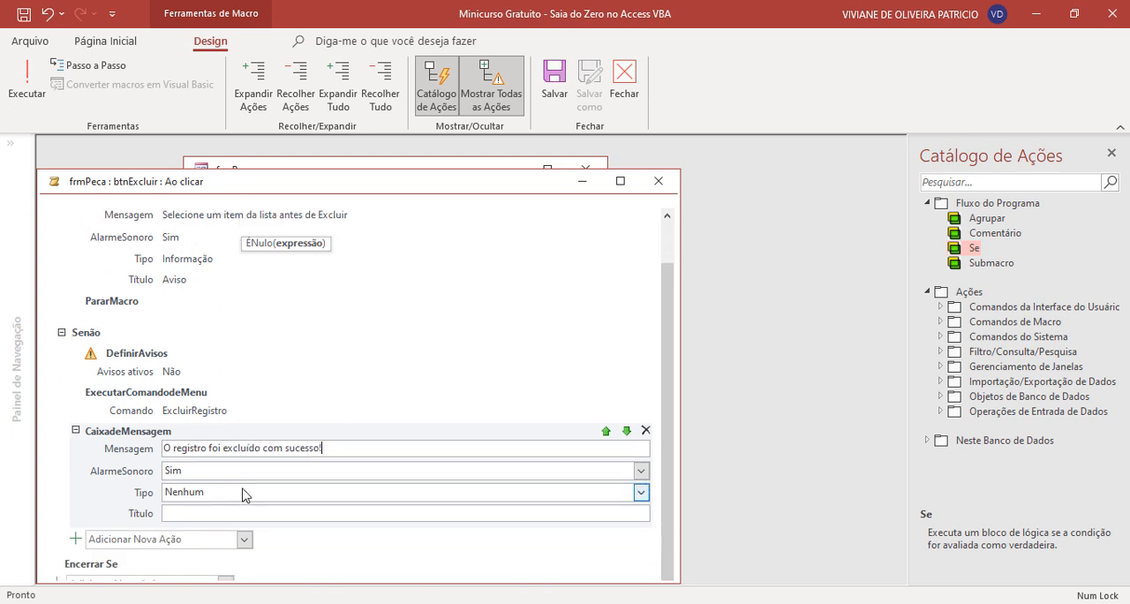
{"action": "left_click", "coordinate": [242, 492]}
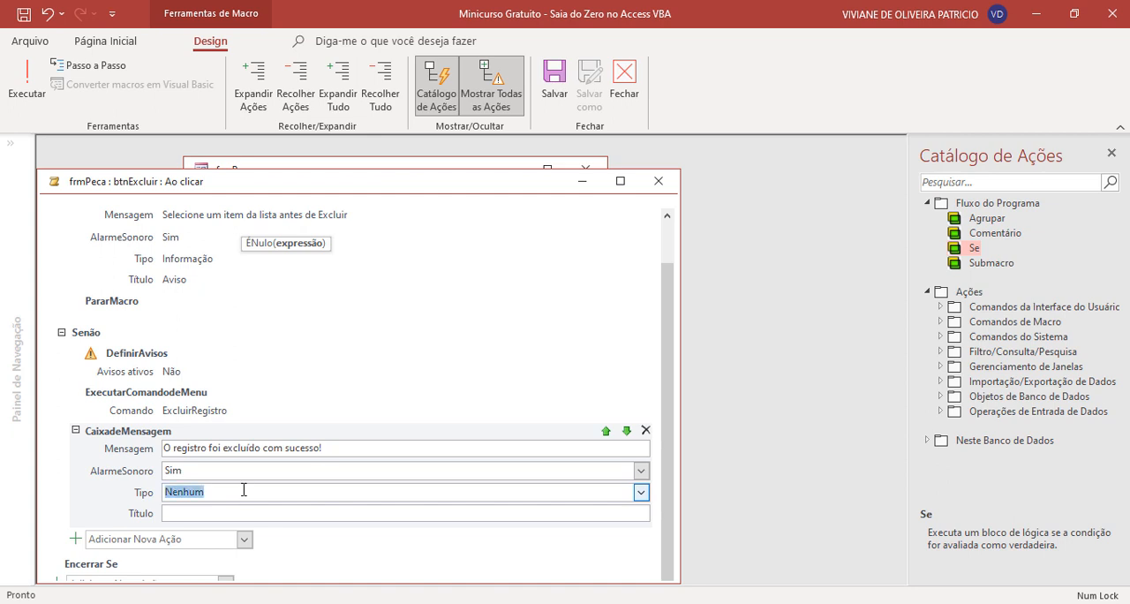
{"action": "left_click", "coordinate": [641, 492]}
{"action": "left_click", "coordinate": [205, 574]}
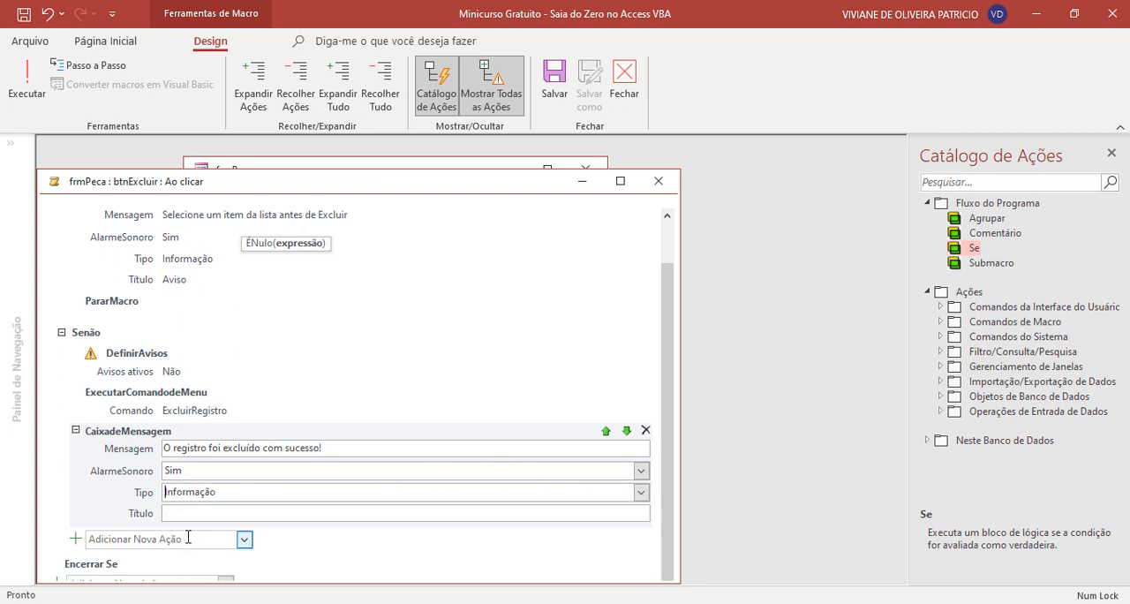
{"action": "left_click", "coordinate": [200, 513]}
{"action": "key", "text": "Caps_Lock"}
{"action": "type", "text": "A"}
{"action": "key", "text": "Caps_Lock"}
{"action": "type", "text": "viso"}
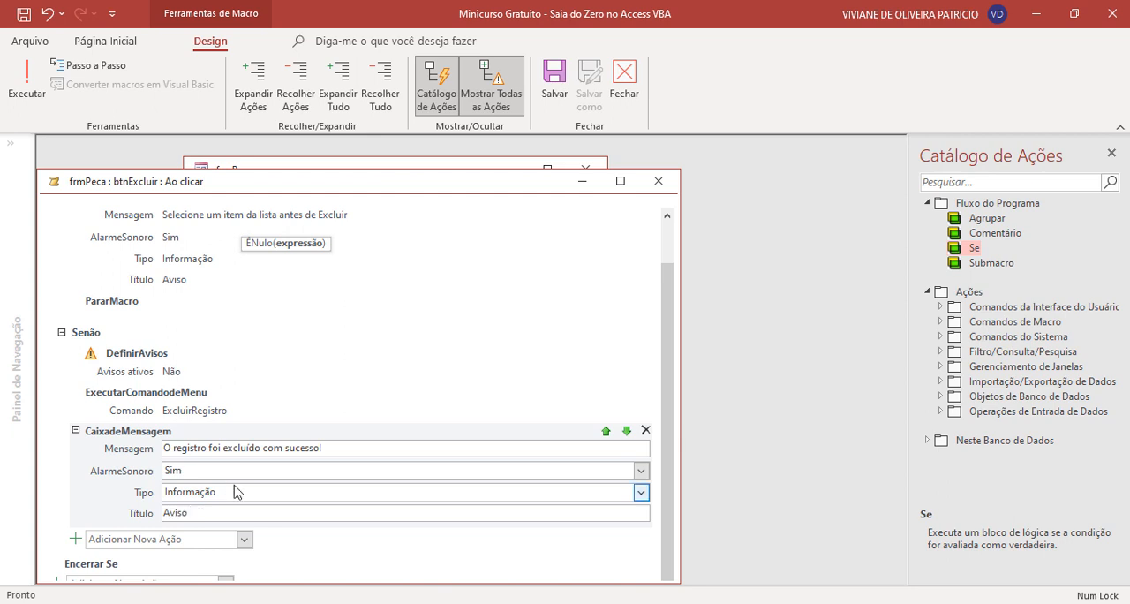
- Review the actions in the Se and Senão branches of the Excluir button's macro
{"action": "scroll", "coordinate": [294, 474], "scroll_direction": "up", "scroll_amount": 1}
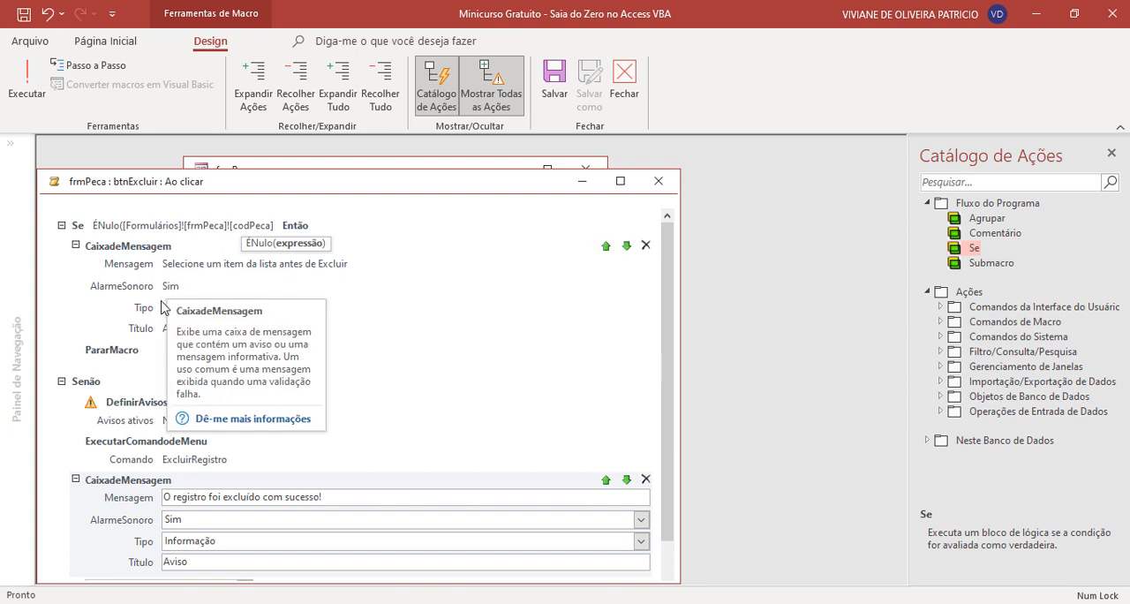
{"action": "scroll", "coordinate": [97, 318], "scroll_direction": "down", "scroll_amount": 1}
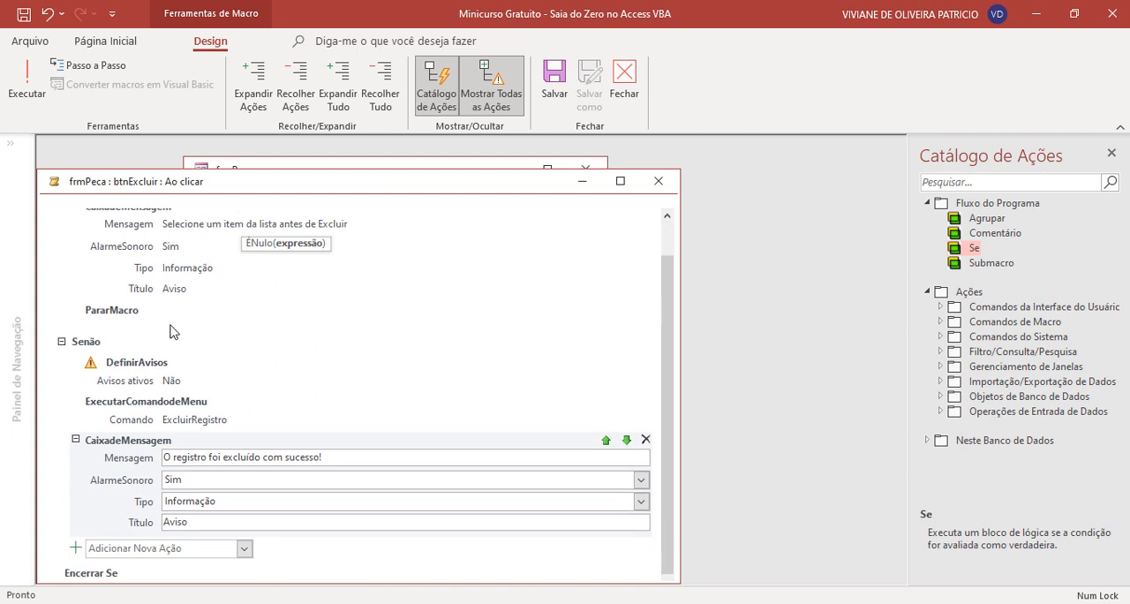
{"action": "scroll", "coordinate": [174, 334], "scroll_direction": "down", "scroll_amount": 1}
{"action": "scroll", "coordinate": [173, 334], "scroll_direction": "up", "scroll_amount": 1}
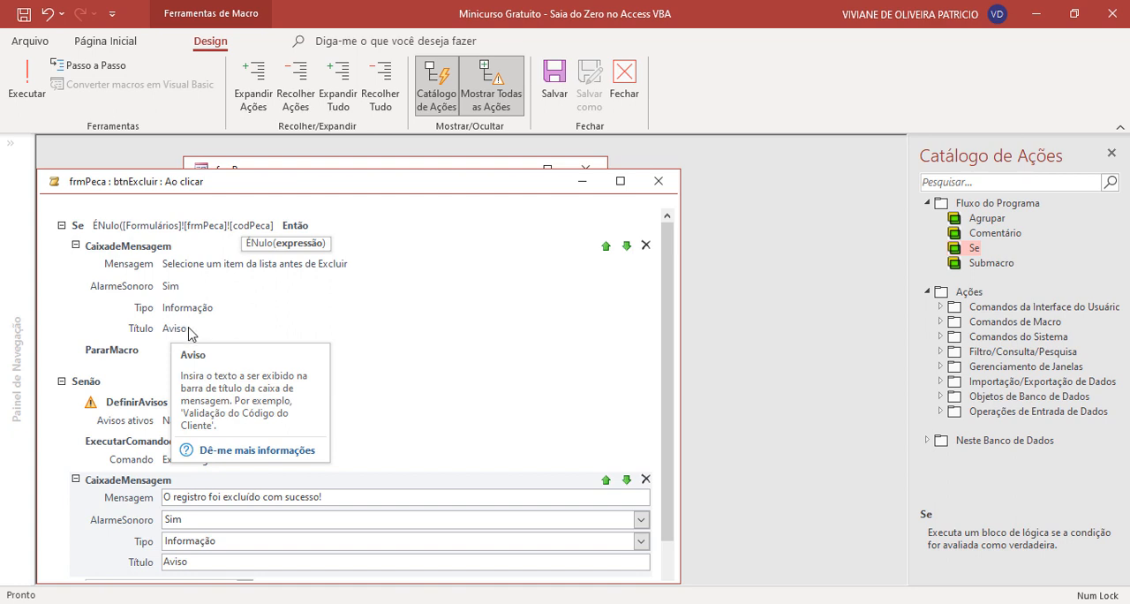
{"action": "scroll", "coordinate": [174, 334], "scroll_direction": "down", "scroll_amount": 1}
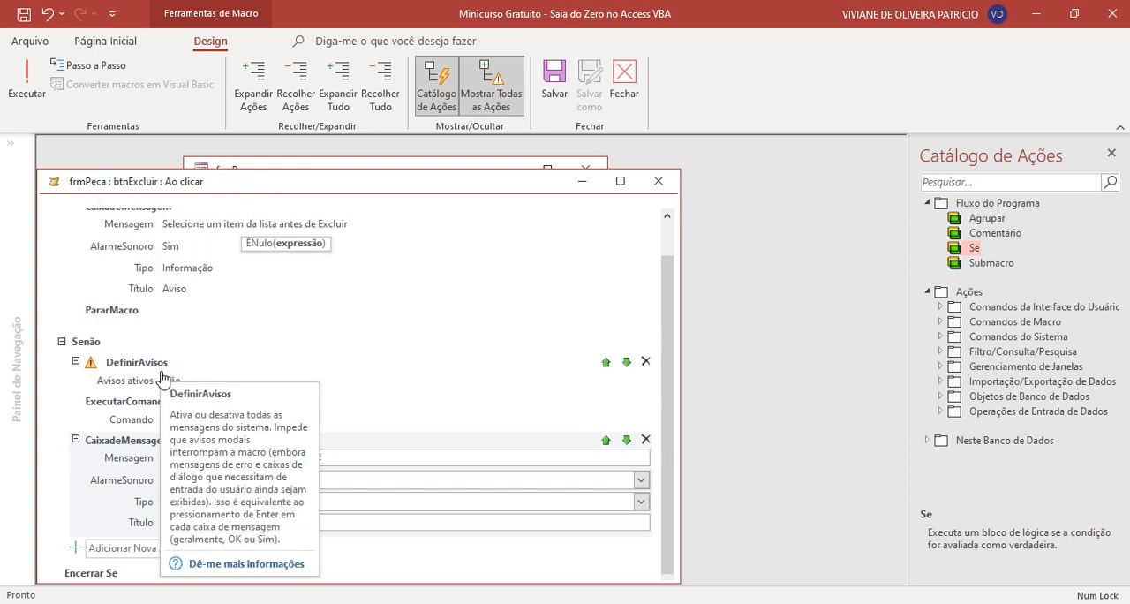
{"action": "scroll", "coordinate": [163, 374], "scroll_direction": "down", "scroll_amount": 1}
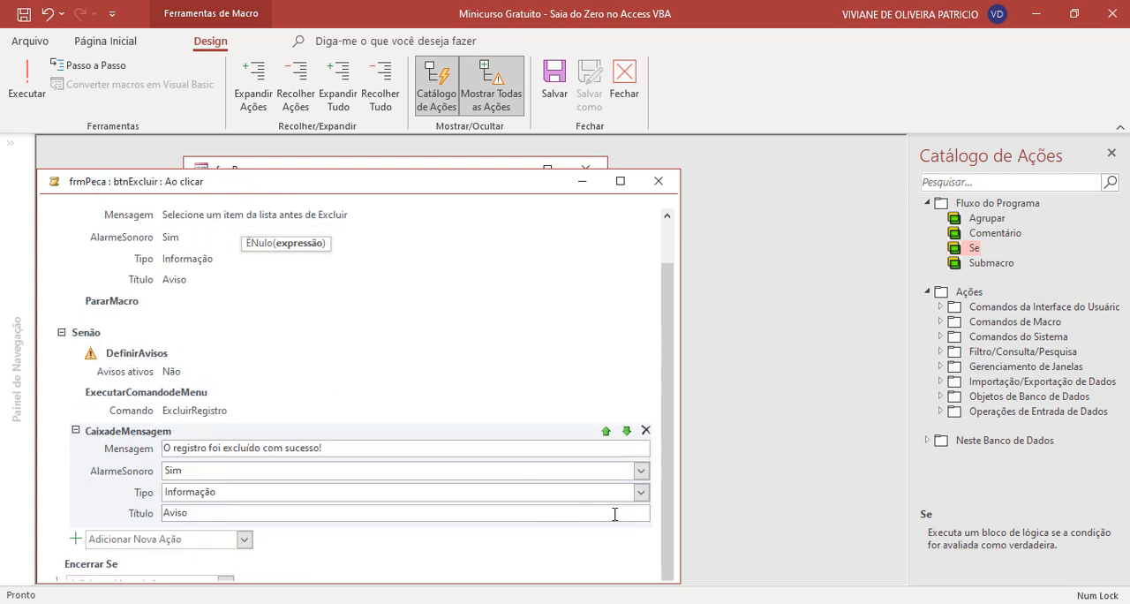
{"action": "left_click", "coordinate": [404, 559]}
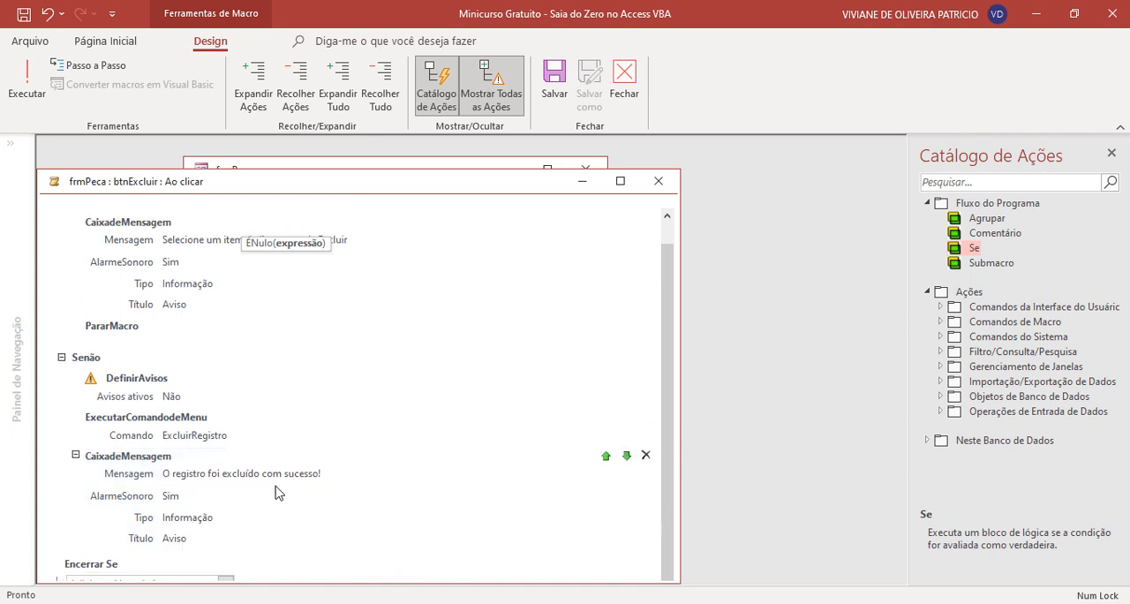
{"action": "mouse_move", "coordinate": [278, 492]}
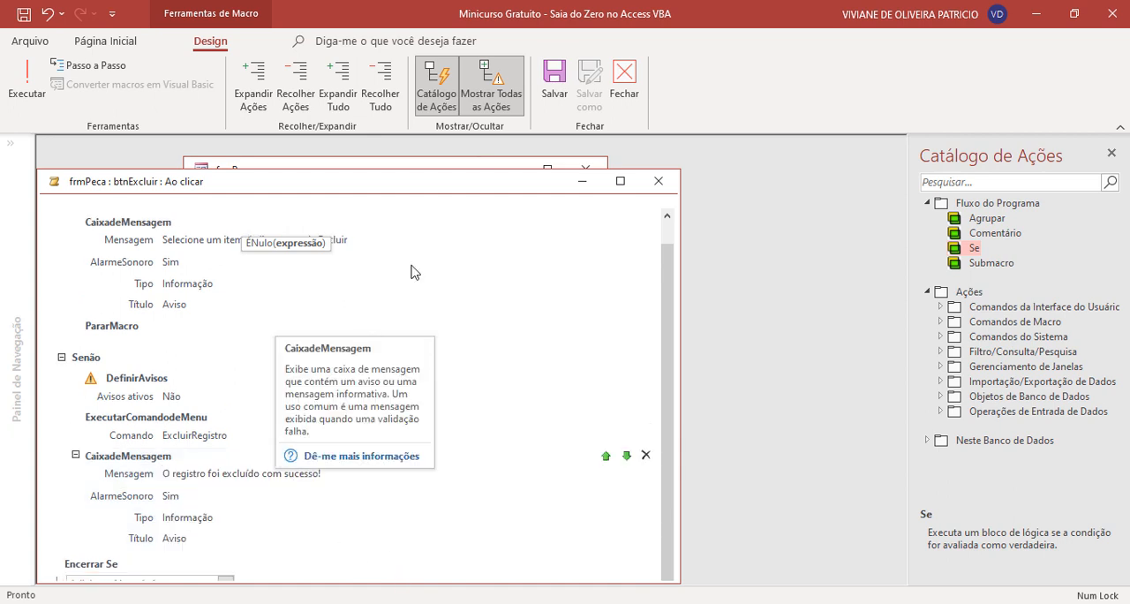
- Try to save the macro, and add the missing closing parenthesis to the Se condition's ÉNulo expression
{"action": "left_click", "coordinate": [554, 84]}
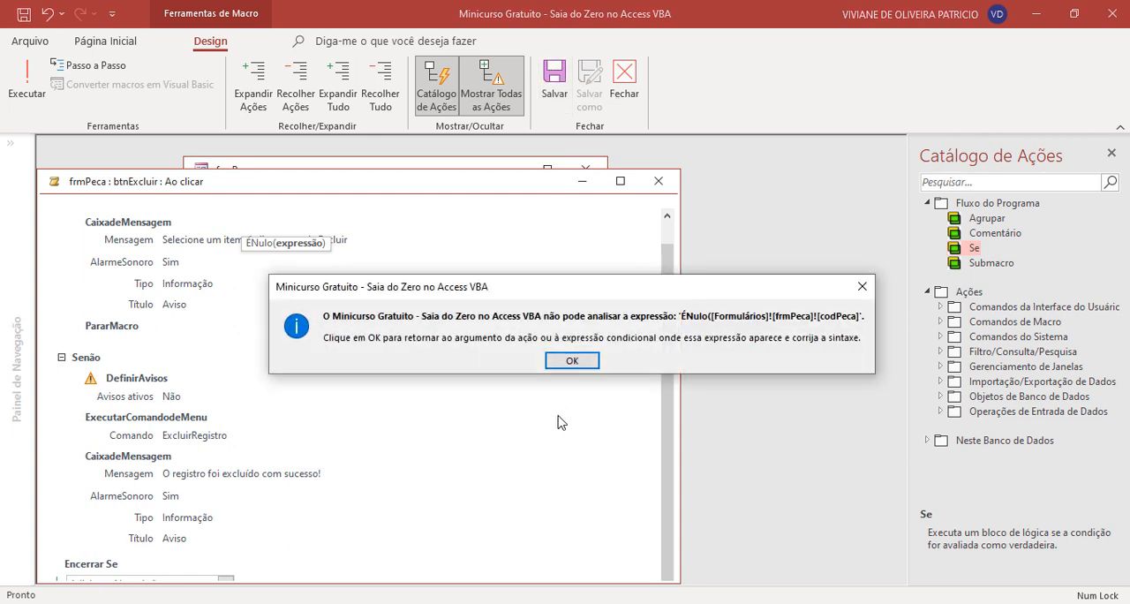
{"action": "left_click", "coordinate": [573, 362]}
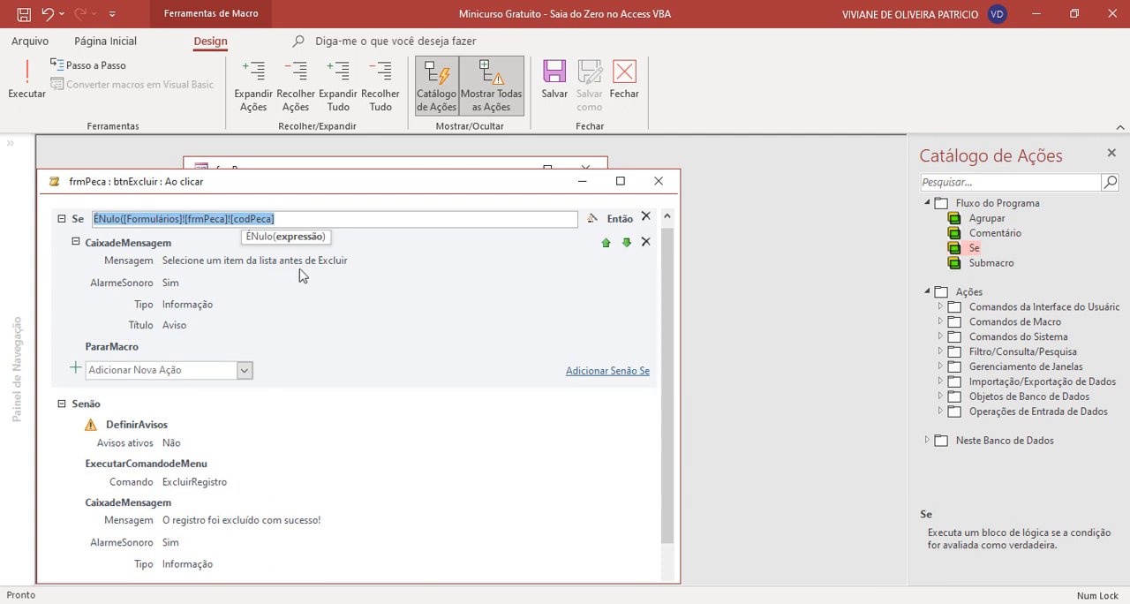
{"action": "left_click", "coordinate": [296, 219]}
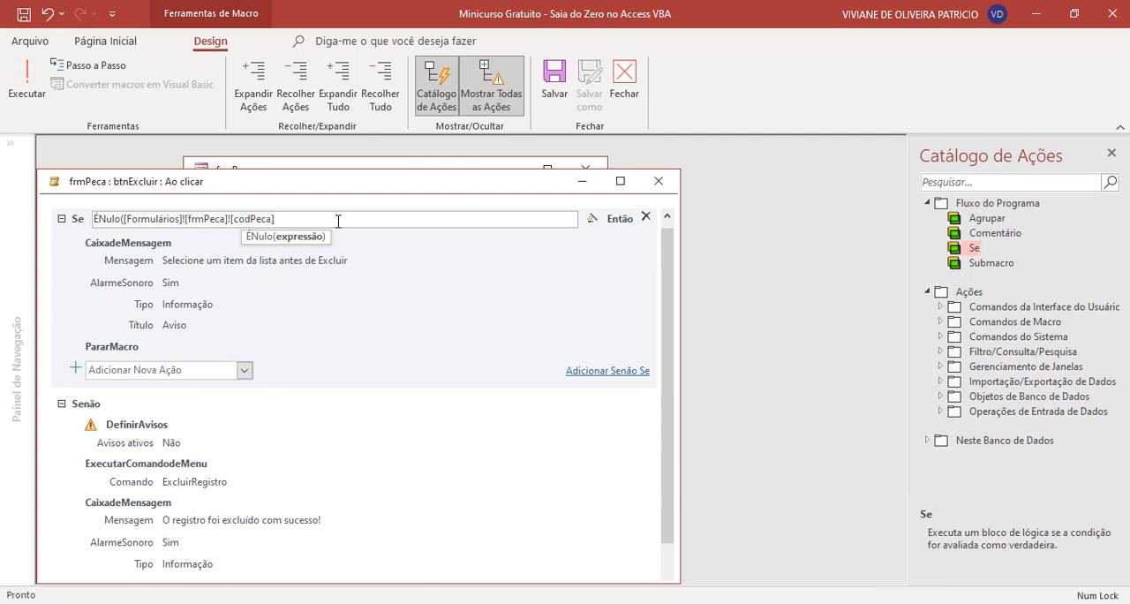
{"action": "type", "text": ")"}
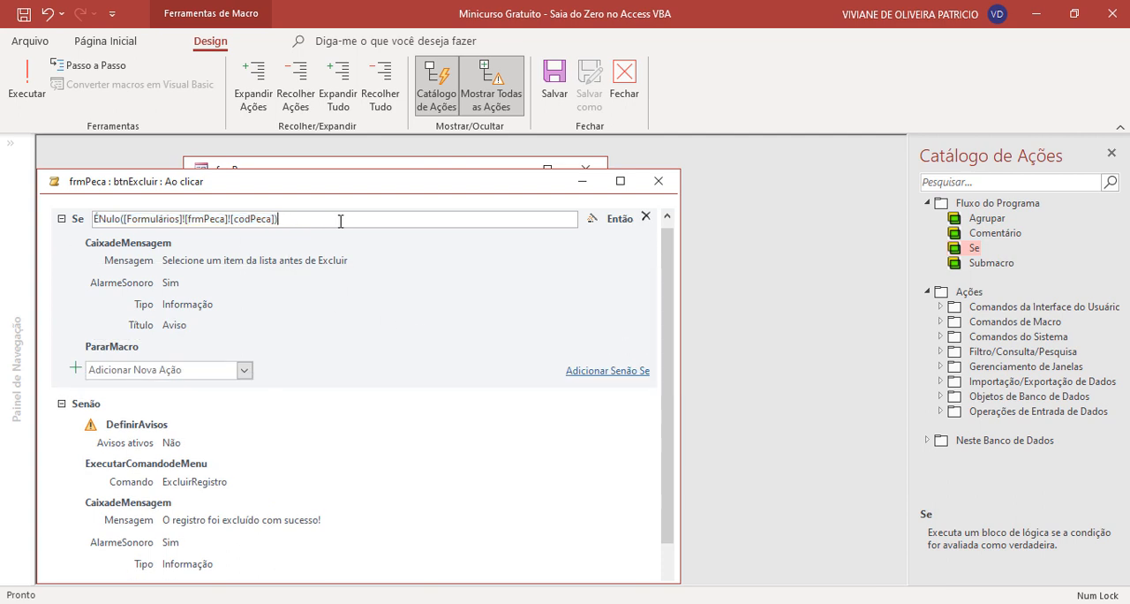
- Save and close the Excluir button's macro, and save and close frmPeca
{"action": "left_click", "coordinate": [555, 91]}
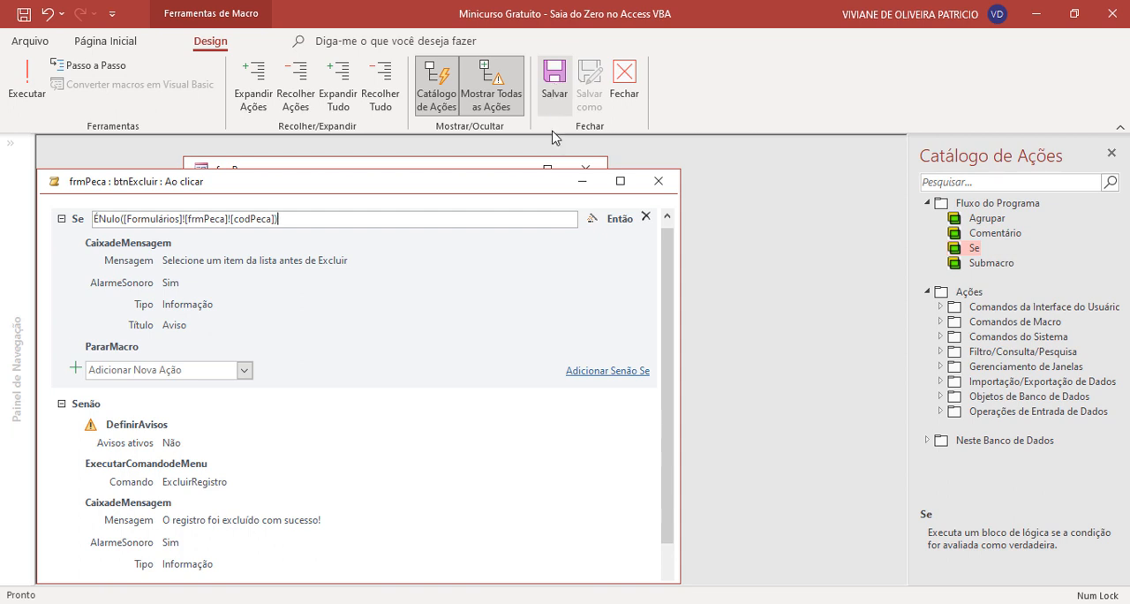
{"action": "left_click", "coordinate": [658, 181]}
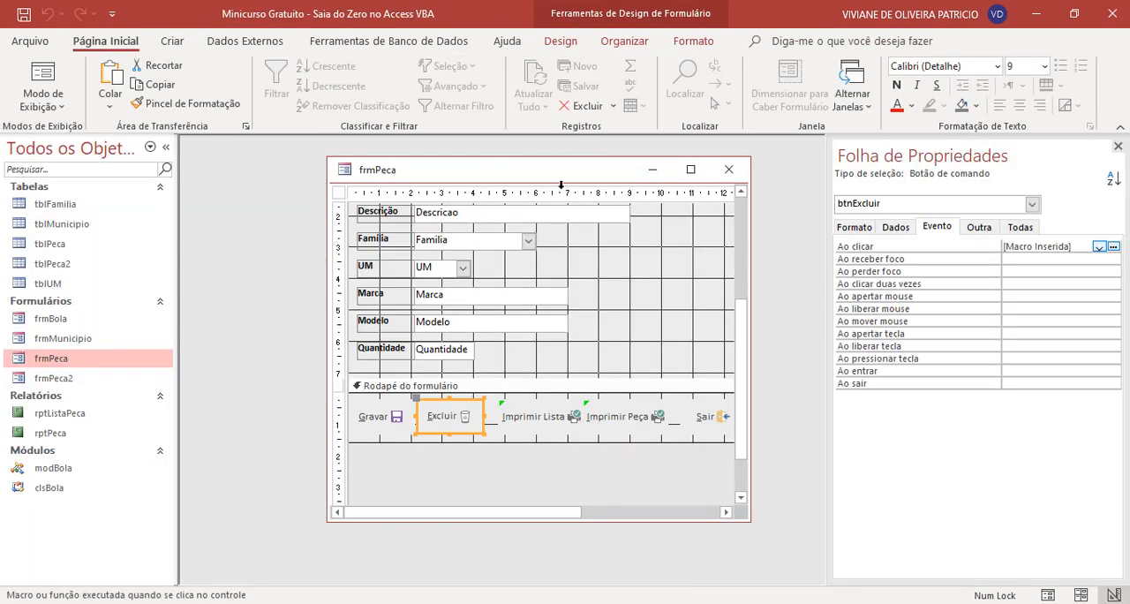
{"action": "right_click", "coordinate": [453, 167]}
{"action": "left_click", "coordinate": [472, 178]}
{"action": "left_click", "coordinate": [728, 169]}
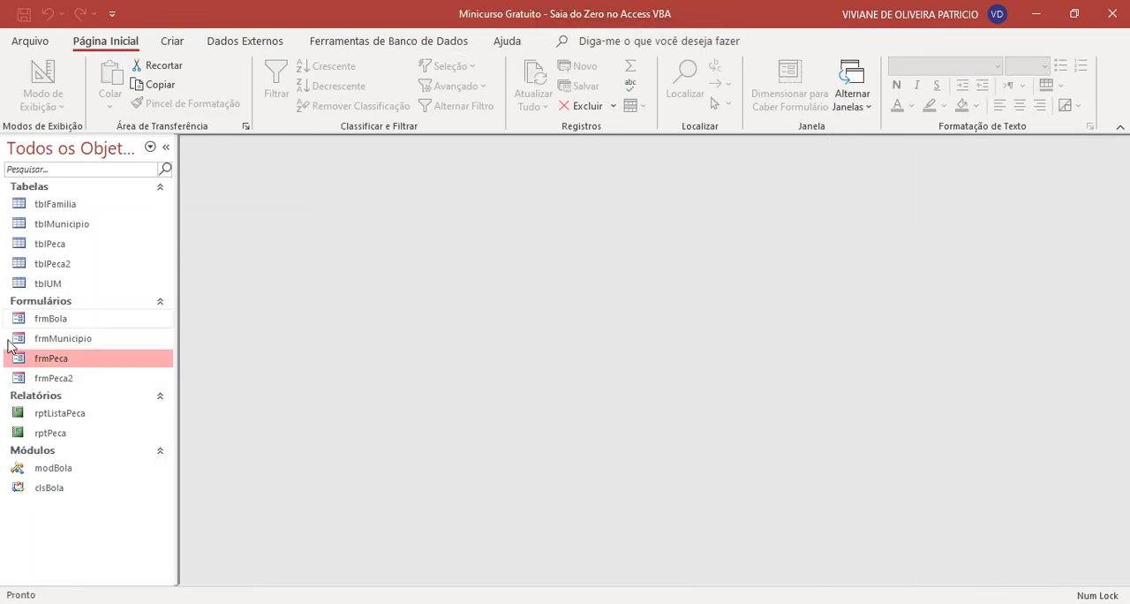
- Open frmPeca, locate the first RETENTOR part and delete it with Excluir, dismissing the confirmation
{"action": "double_click", "coordinate": [67, 362]}
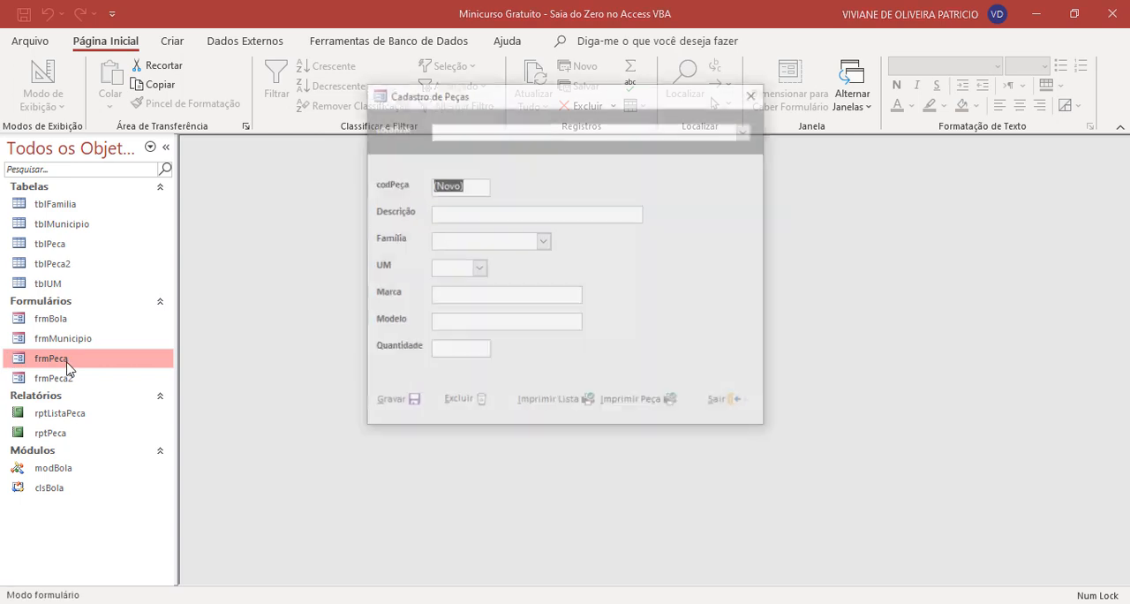
{"action": "left_click", "coordinate": [746, 130]}
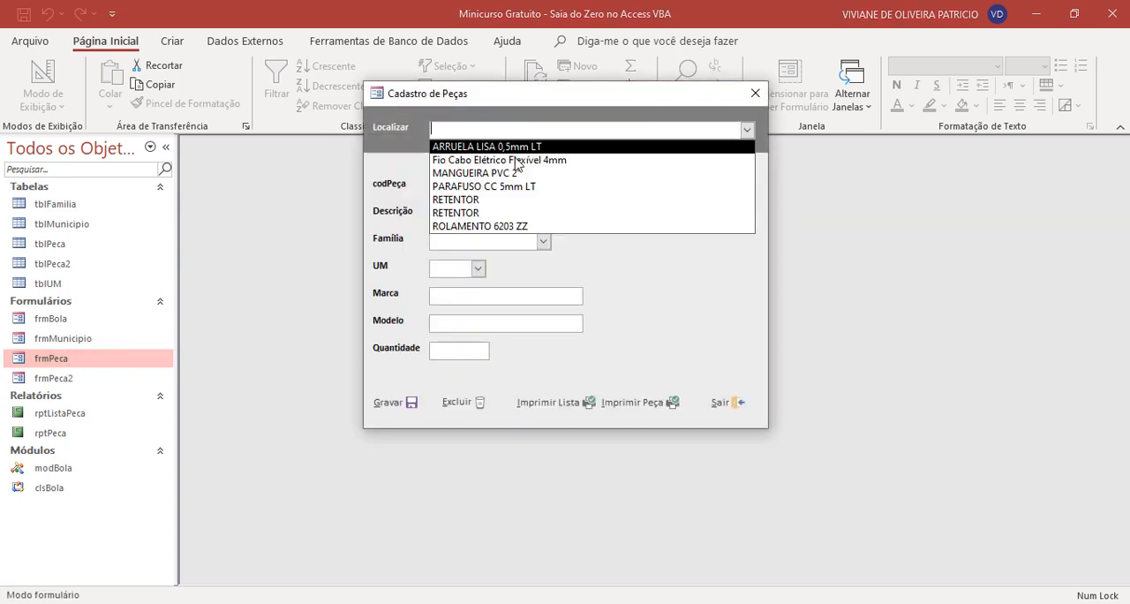
{"action": "left_click", "coordinate": [484, 200]}
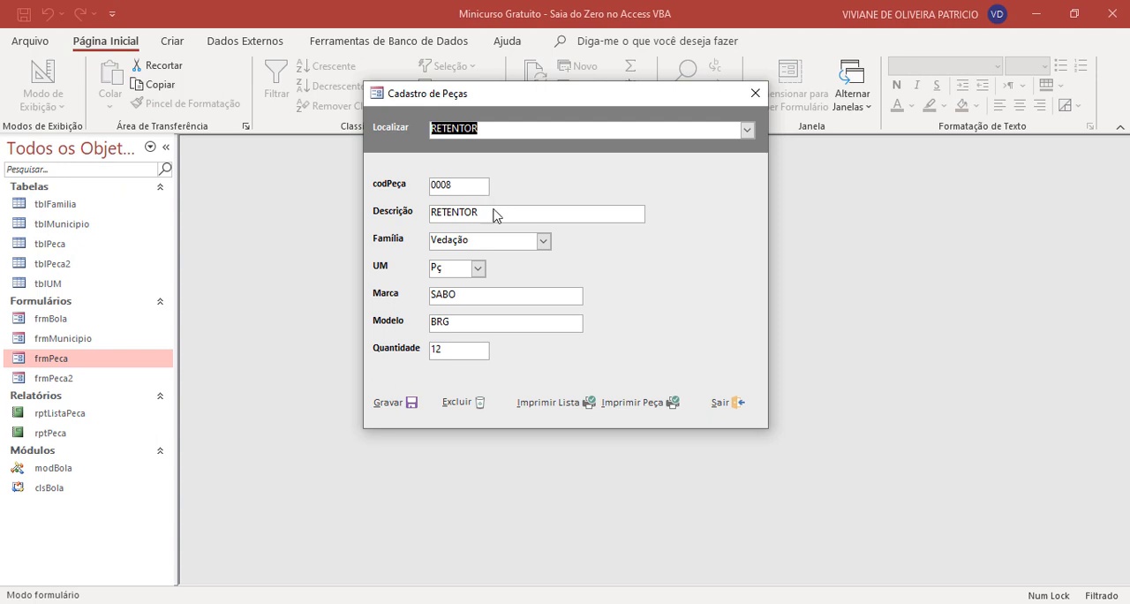
{"action": "left_click", "coordinate": [462, 402]}
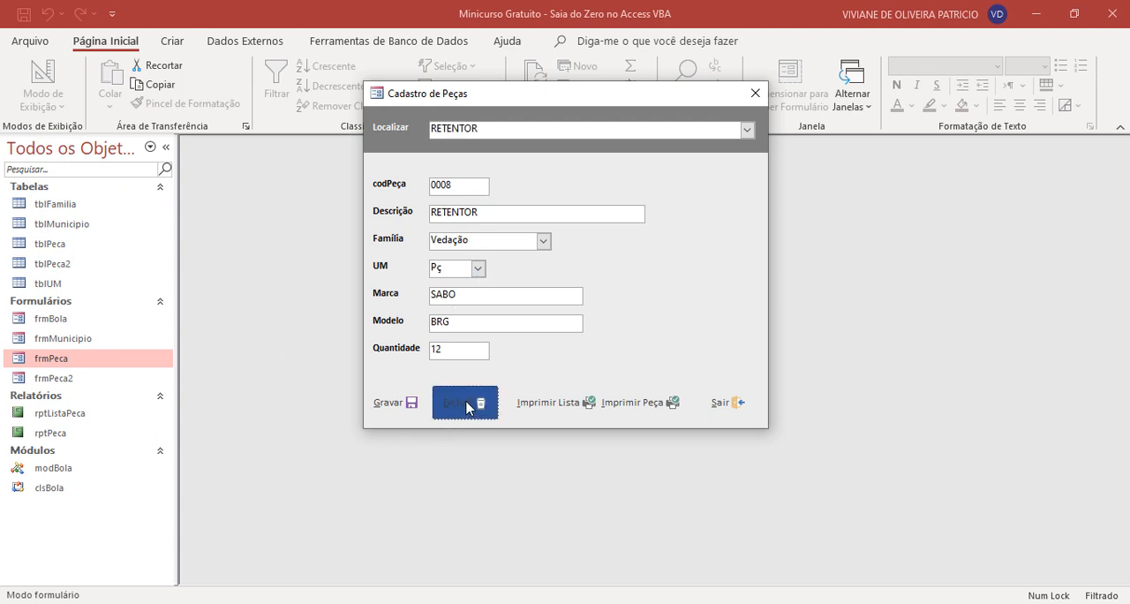
{"action": "left_click", "coordinate": [589, 255]}
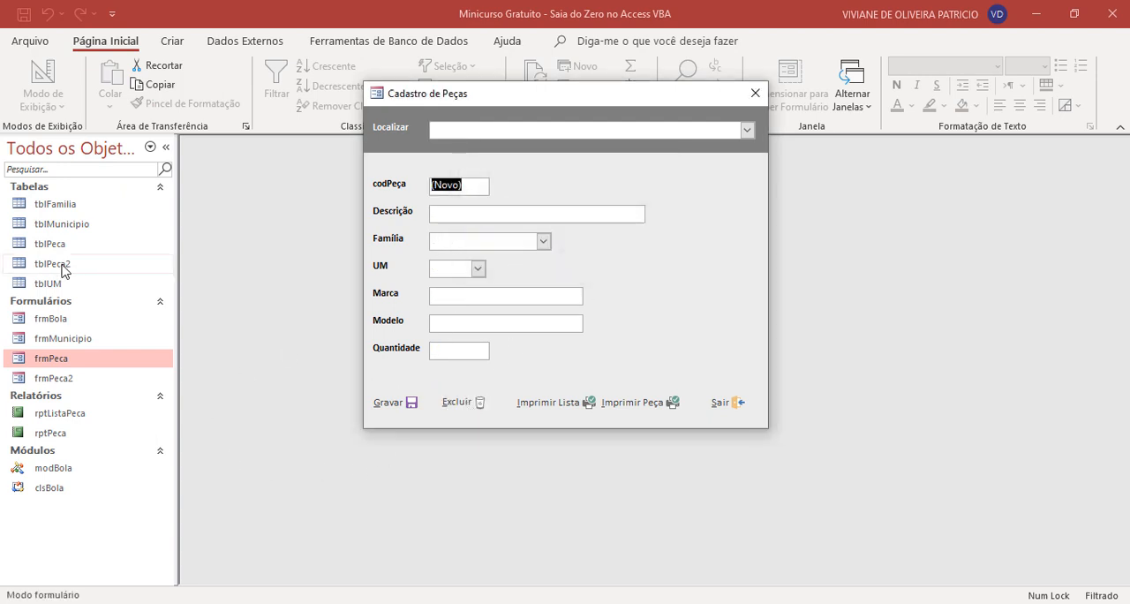
- Locate and delete the other RETENTOR part, and check the Localizar list for the deleted items
{"action": "left_click", "coordinate": [748, 130]}
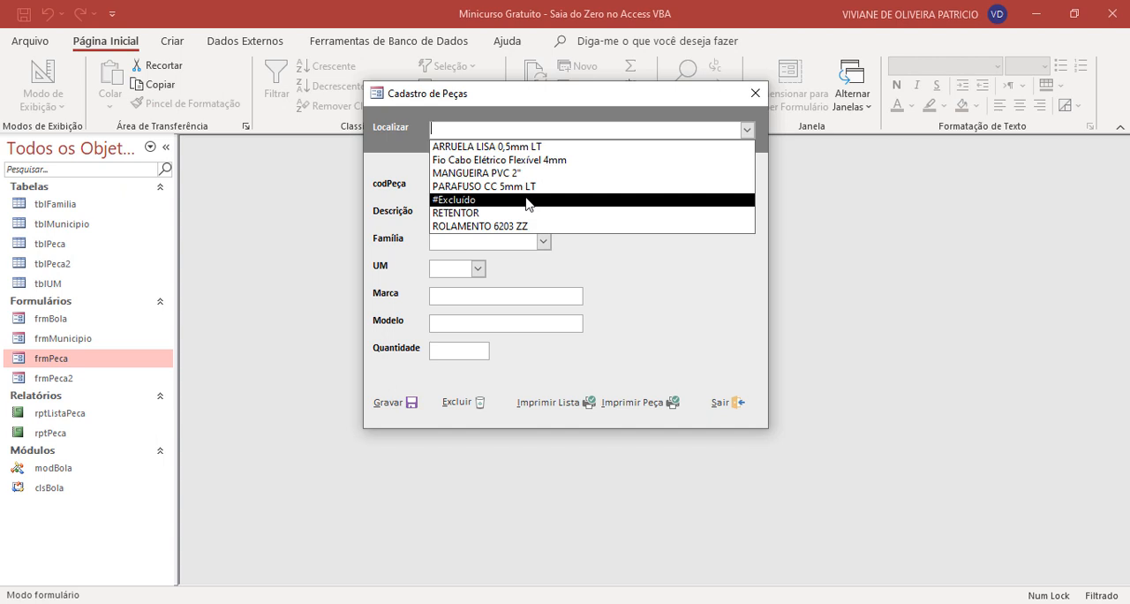
{"action": "left_click", "coordinate": [481, 213]}
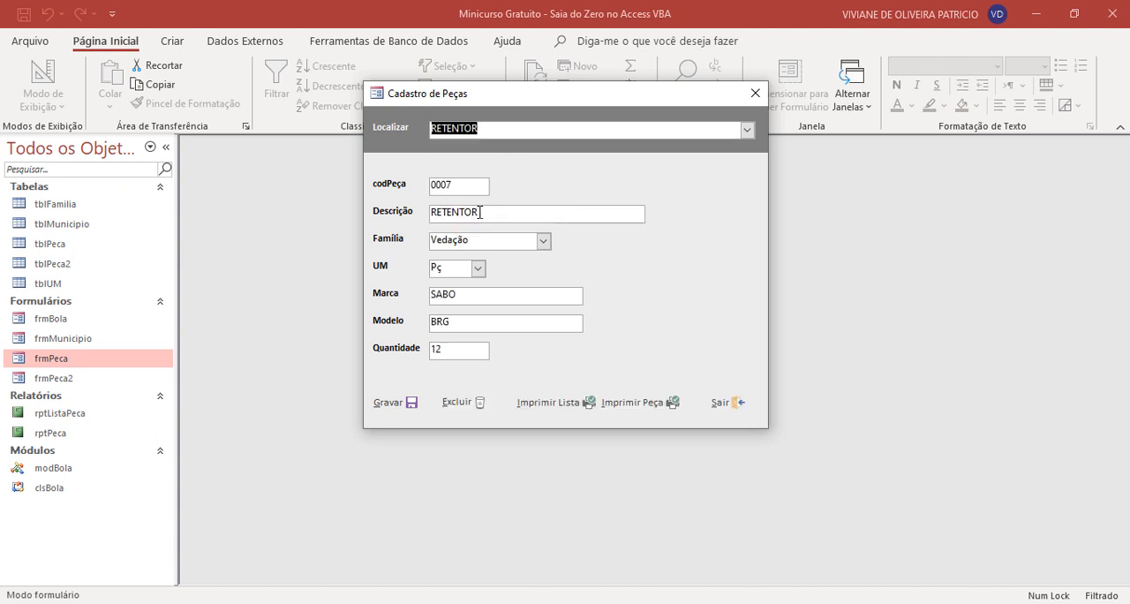
{"action": "left_click", "coordinate": [462, 404]}
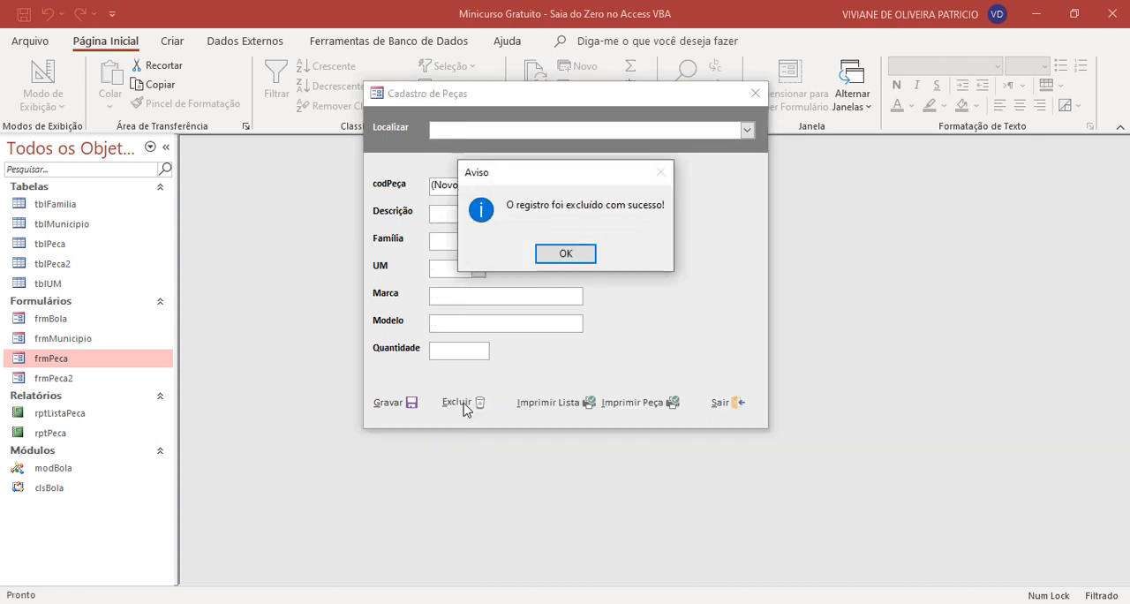
{"action": "left_click", "coordinate": [565, 253]}
{"action": "left_click", "coordinate": [745, 130]}
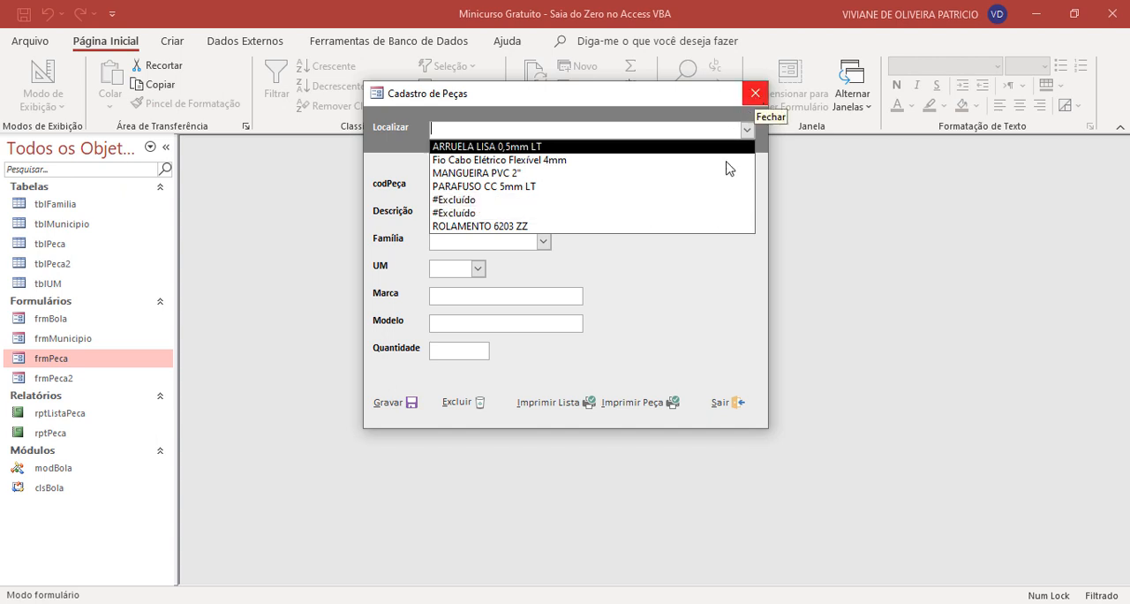
- Switch frmPeca to Design view and open the Excluir button's Ao clicar macro for editing
{"action": "right_click", "coordinate": [737, 290]}
{"action": "left_click", "coordinate": [768, 336]}
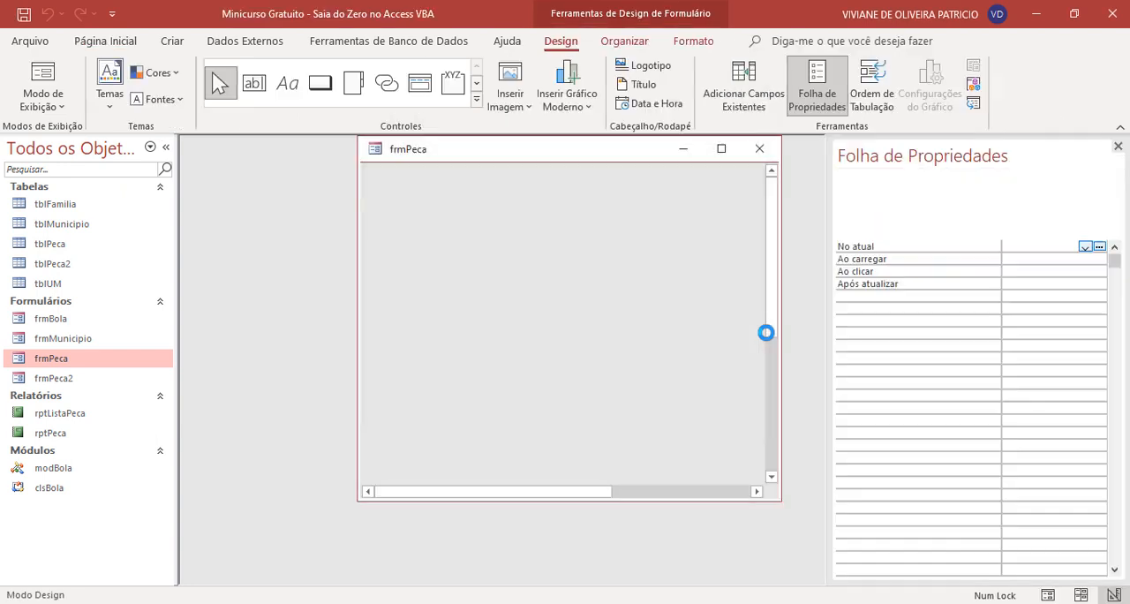
{"action": "left_click", "coordinate": [615, 232]}
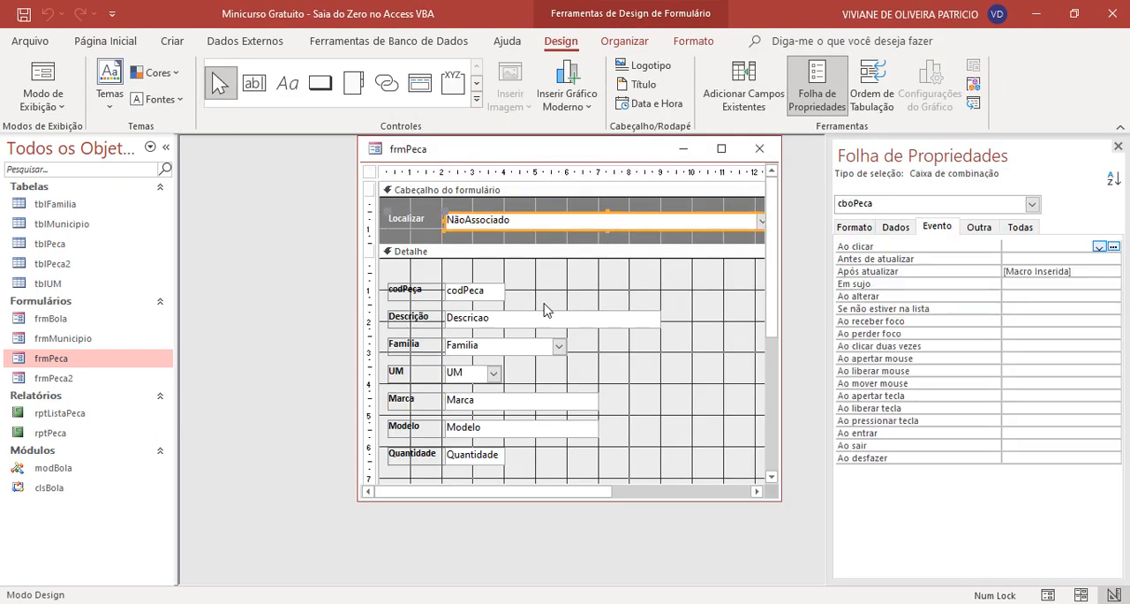
{"action": "scroll", "coordinate": [548, 310], "scroll_direction": "down", "scroll_amount": 2}
{"action": "left_click", "coordinate": [481, 472]}
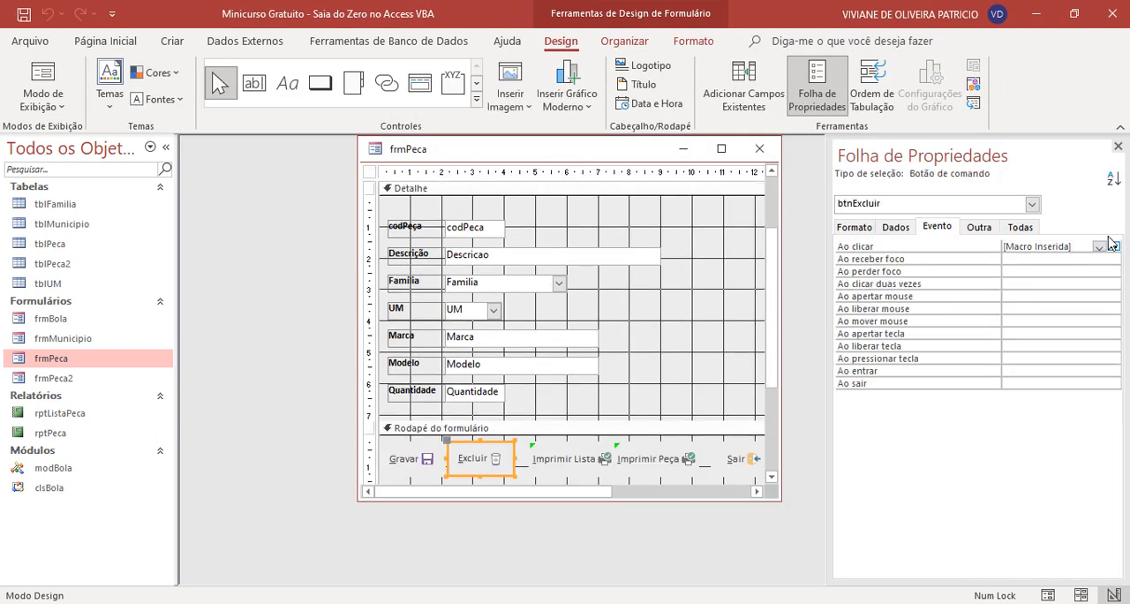
{"action": "left_click", "coordinate": [1113, 248]}
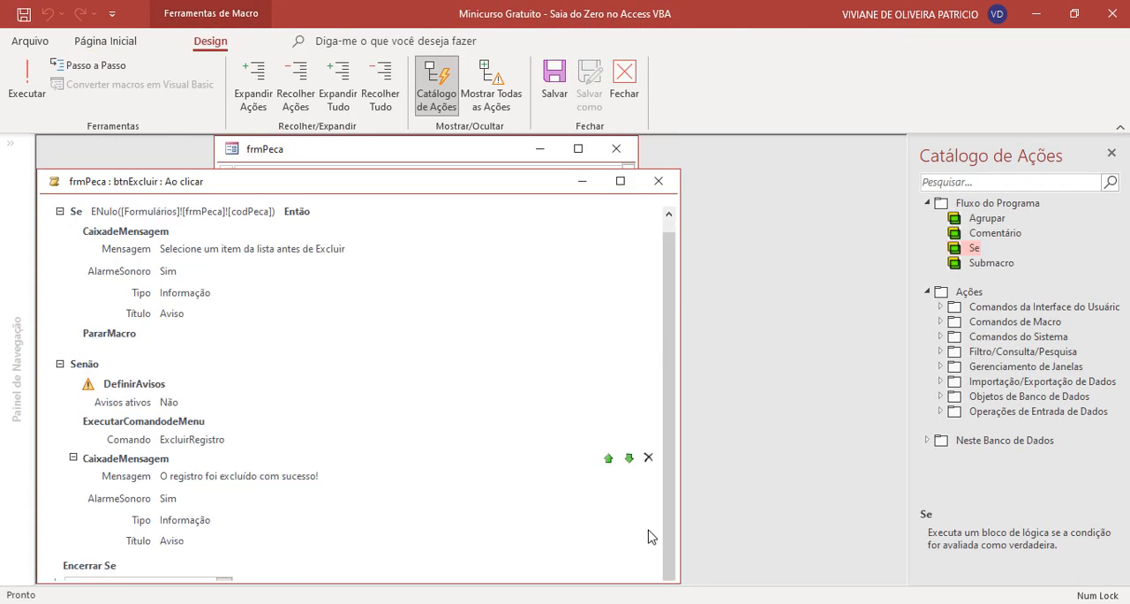
- Add an Atualizar menu command action after the success message in the Senão branch
{"action": "left_click_drag", "start_coordinate": [534, 182], "coordinate": [617, 147]}
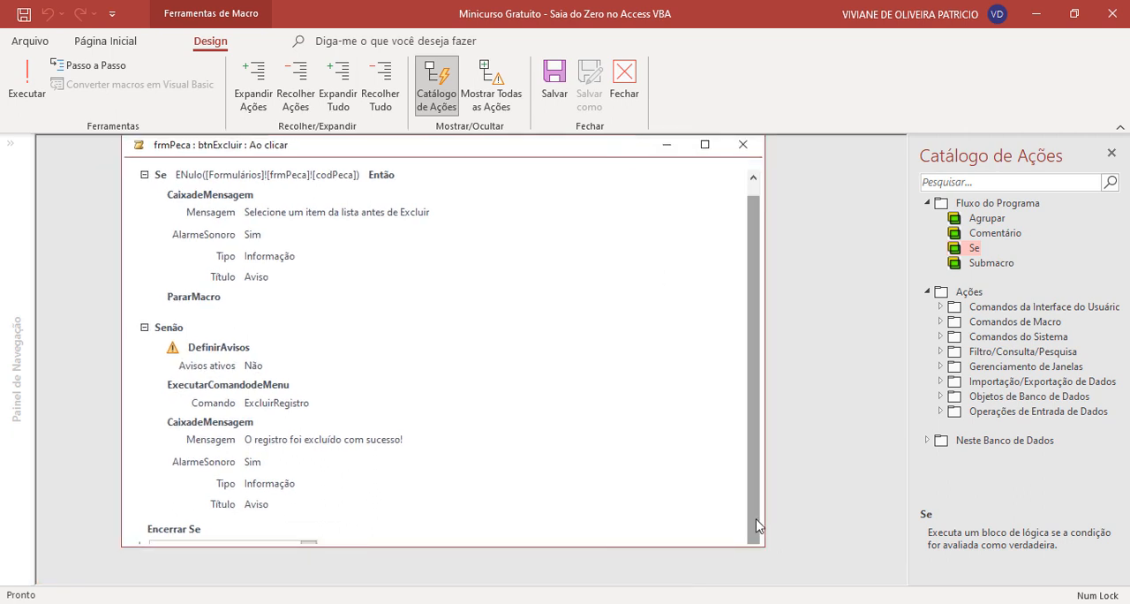
{"action": "left_click", "coordinate": [323, 500]}
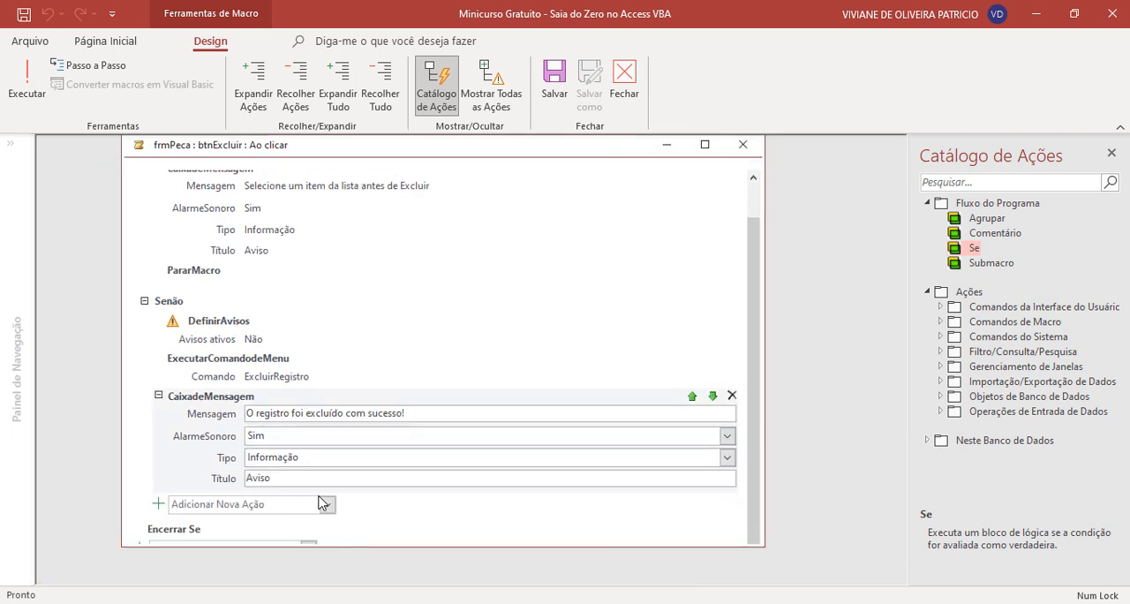
{"action": "left_click", "coordinate": [301, 507]}
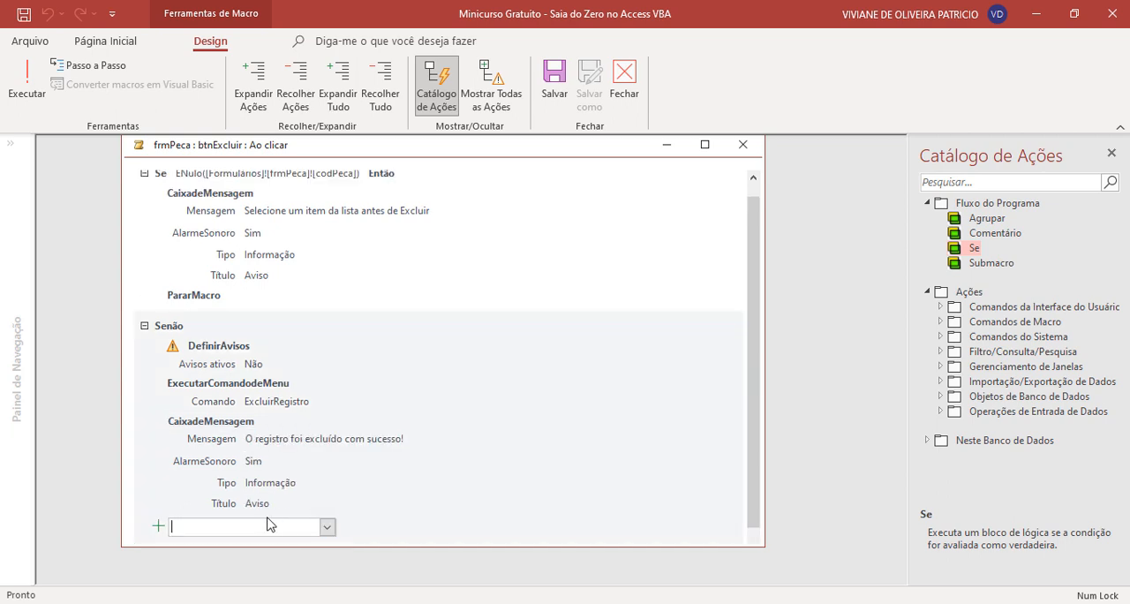
{"action": "left_click", "coordinate": [326, 527]}
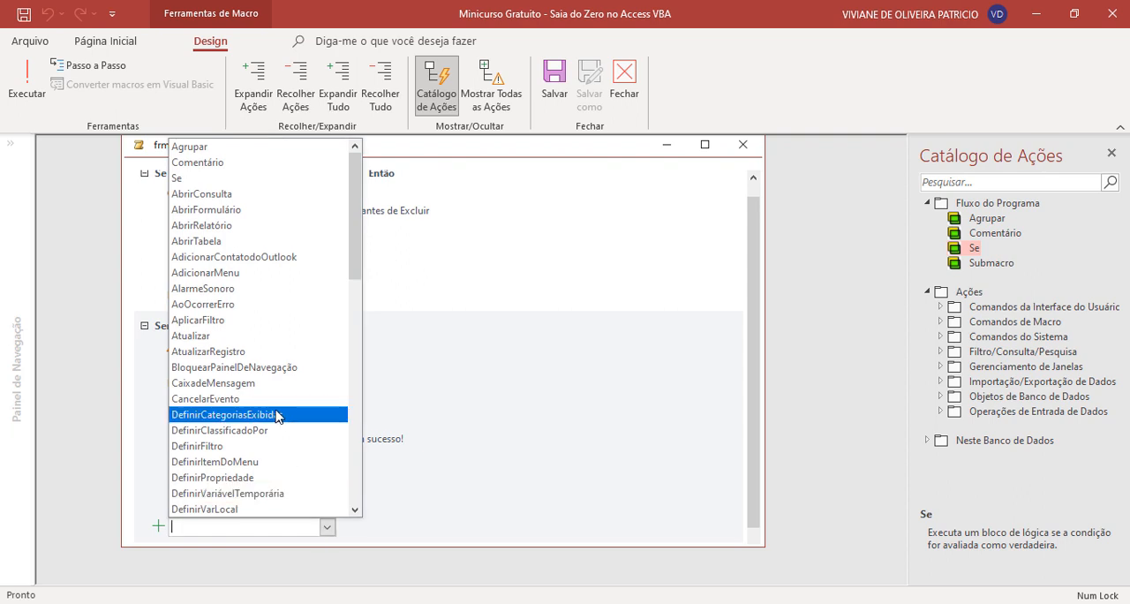
{"action": "left_click", "coordinate": [265, 336]}
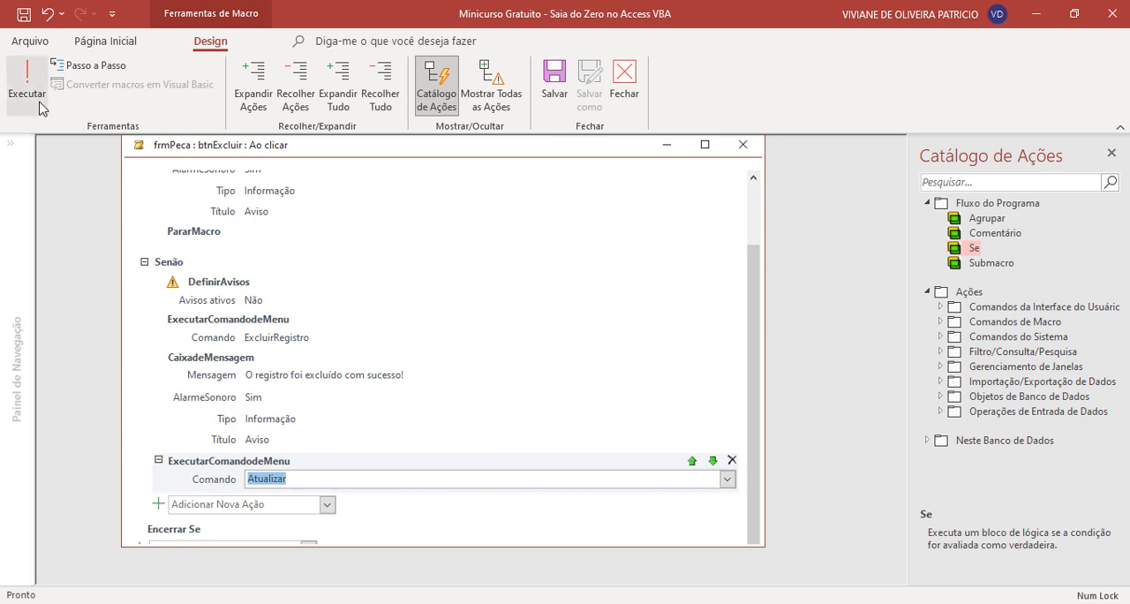
- Save and close the updated Excluir macro, and close frmPeca with its changes saved
{"action": "left_click", "coordinate": [552, 87]}
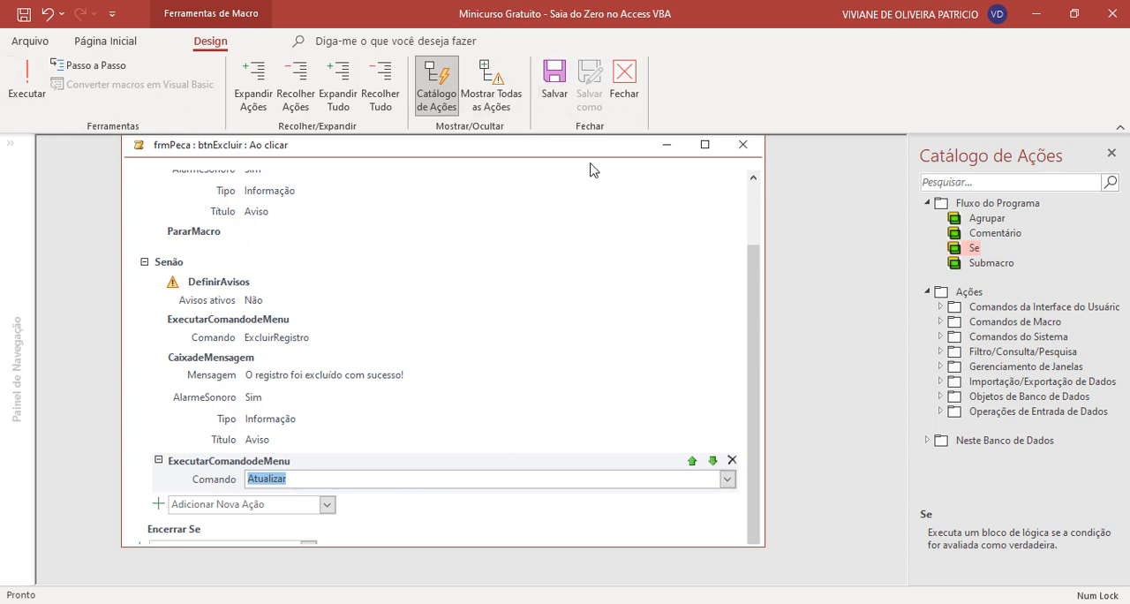
{"action": "left_click", "coordinate": [628, 89]}
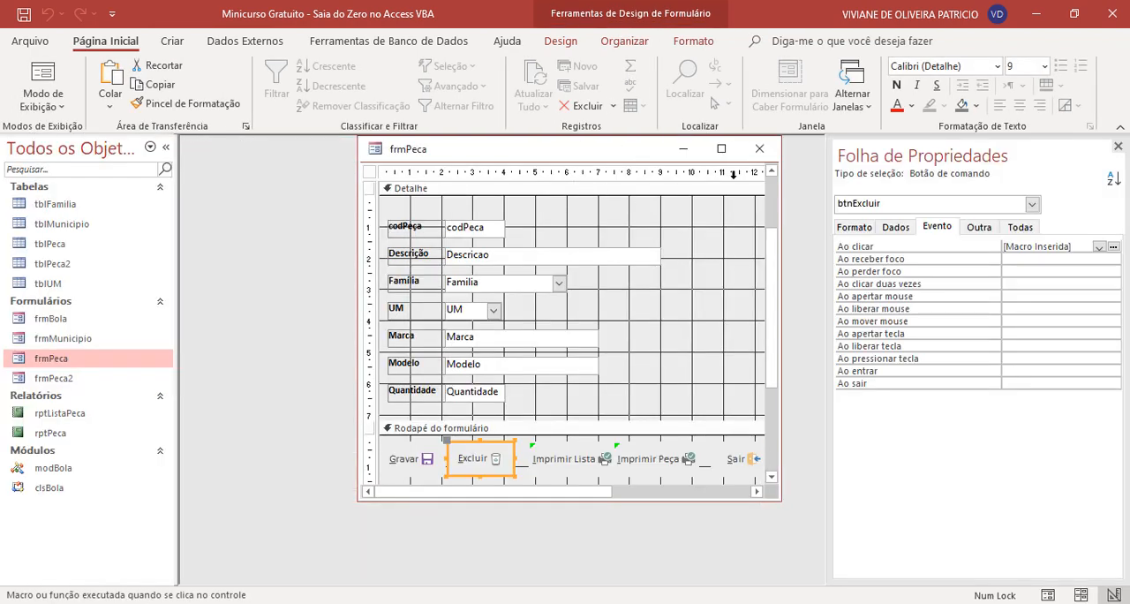
{"action": "left_click", "coordinate": [759, 148]}
{"action": "left_click", "coordinate": [500, 357]}
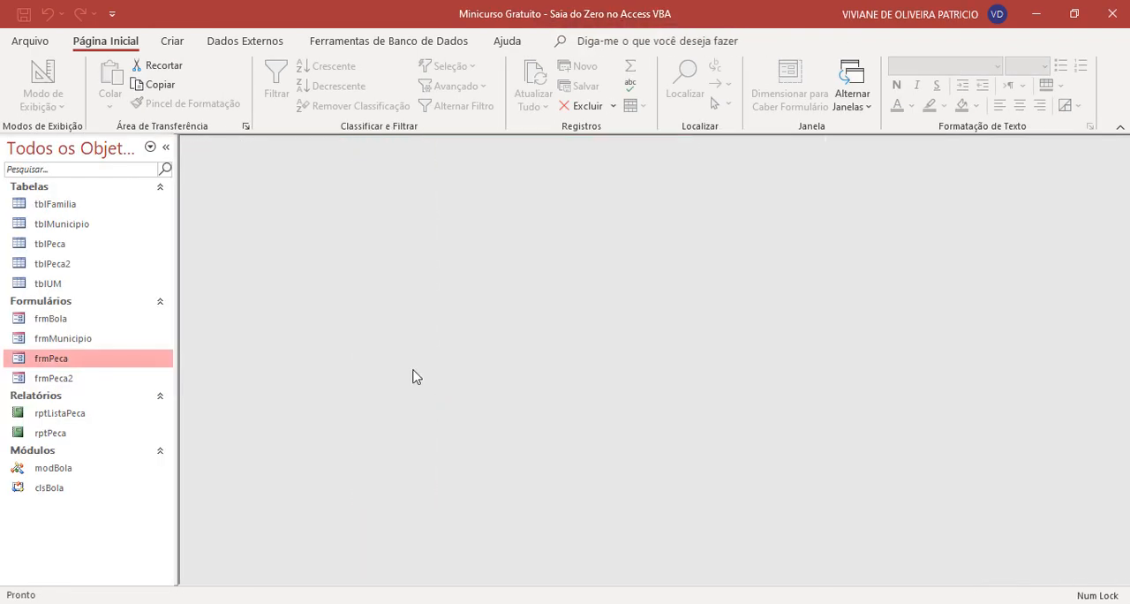
- Open frmPeca, locate and delete the part Fio Cabo Elétrico Flexível 4mm, and check the Localizar list
{"action": "double_click", "coordinate": [75, 360]}
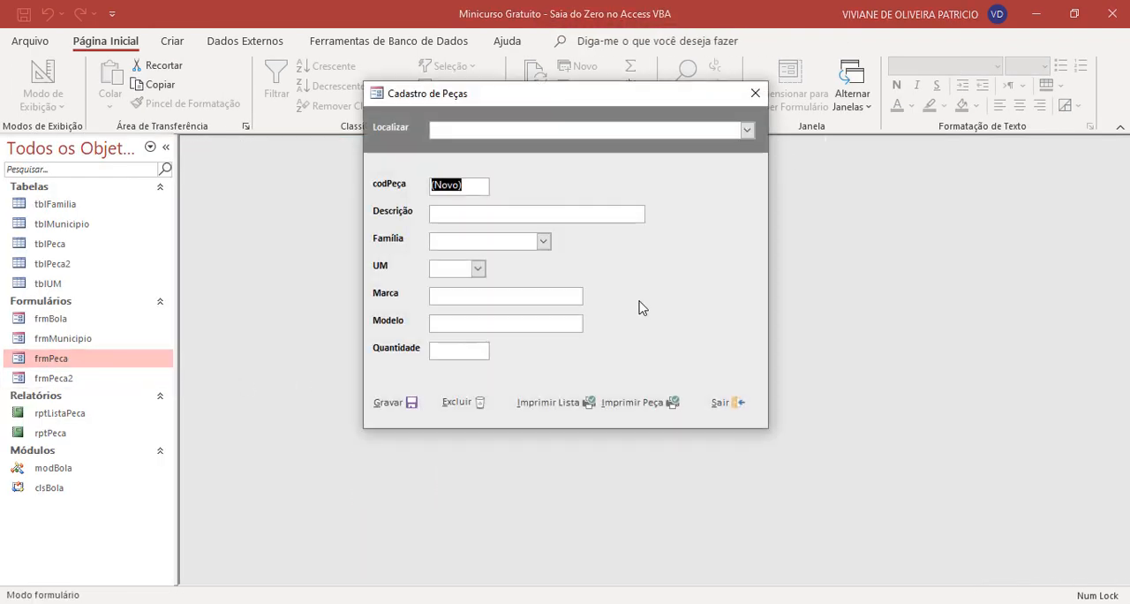
{"action": "left_click", "coordinate": [745, 129]}
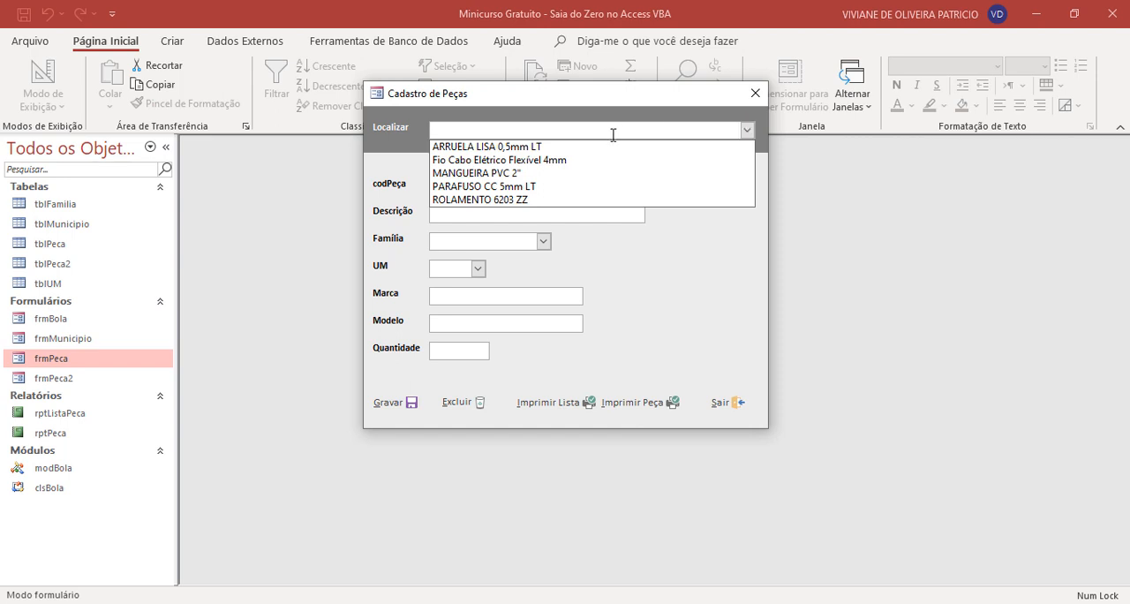
{"action": "left_click", "coordinate": [528, 160]}
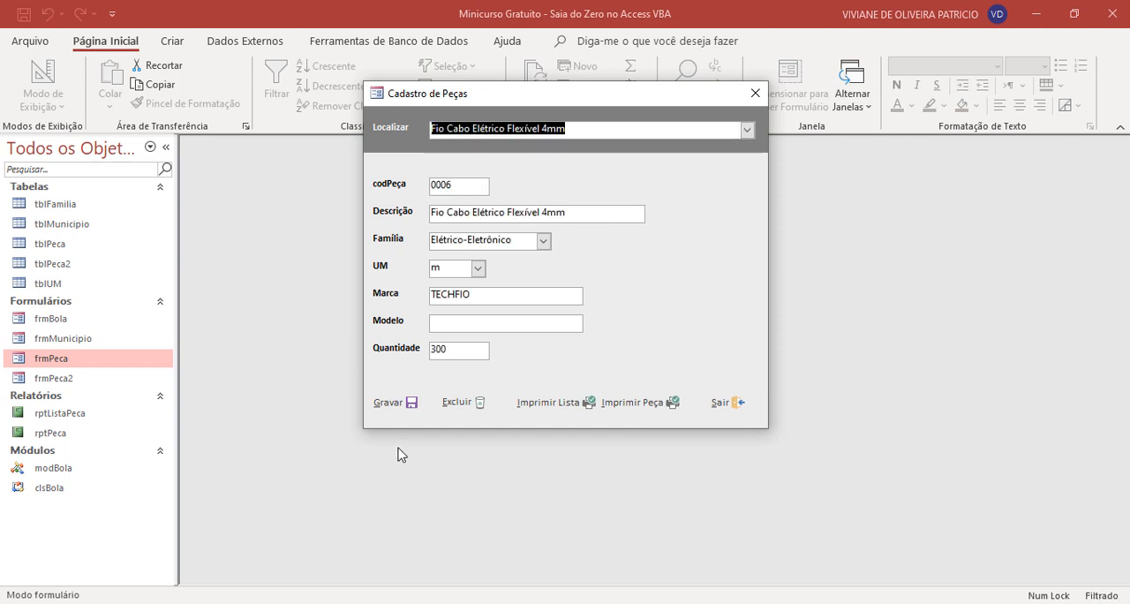
{"action": "left_click", "coordinate": [457, 402]}
{"action": "left_click", "coordinate": [592, 260]}
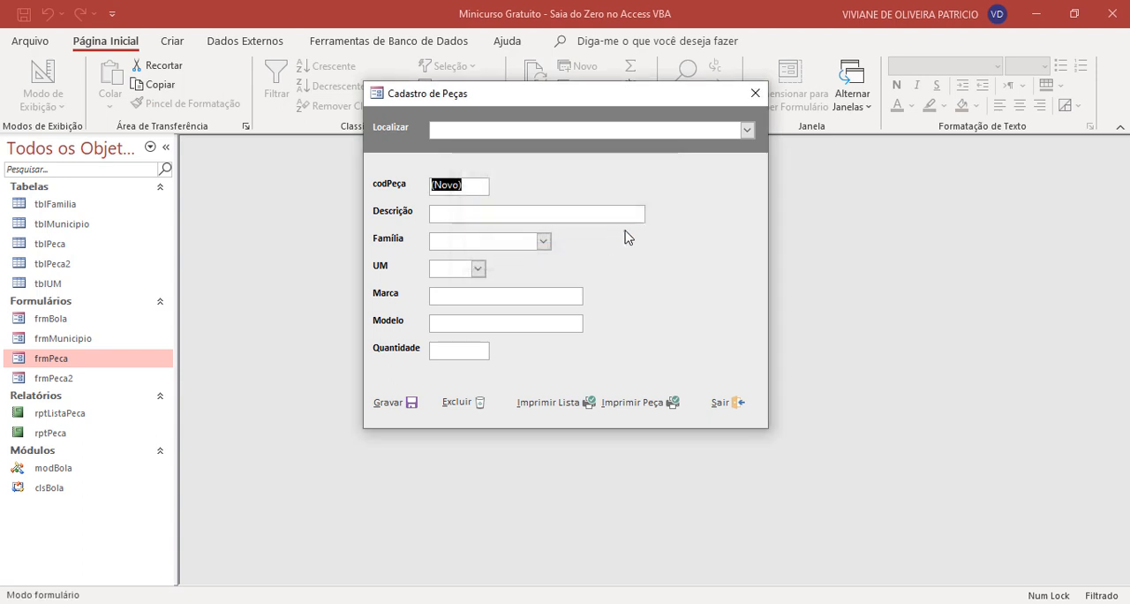
{"action": "left_click", "coordinate": [747, 130]}
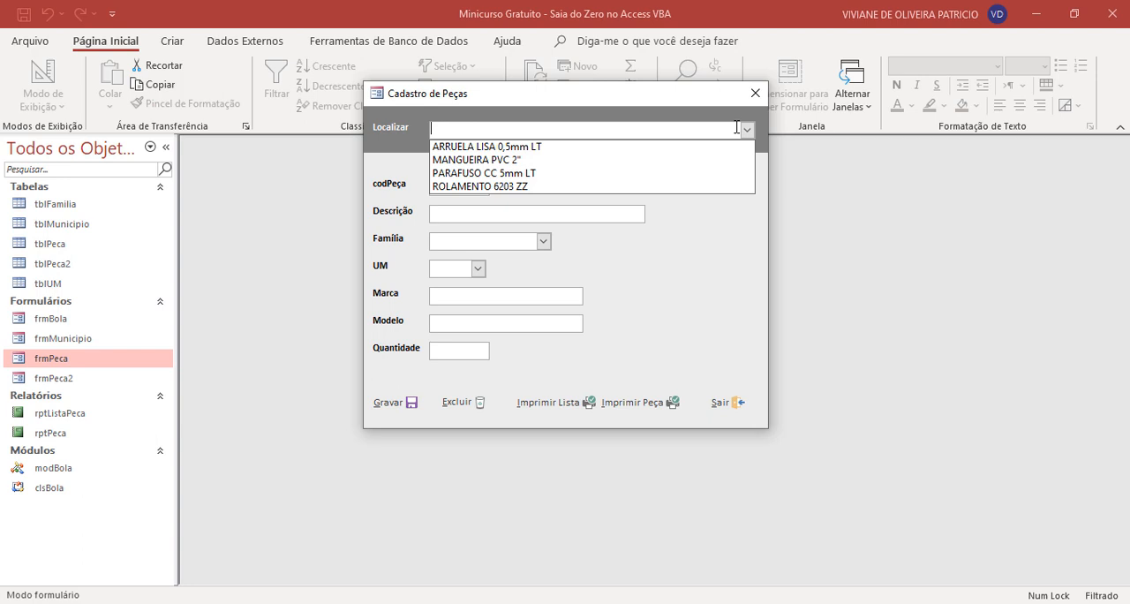
- Reopen the Excluir button's Ao clicar macro from Design view and review its actions to the end
{"action": "right_click", "coordinate": [749, 275]}
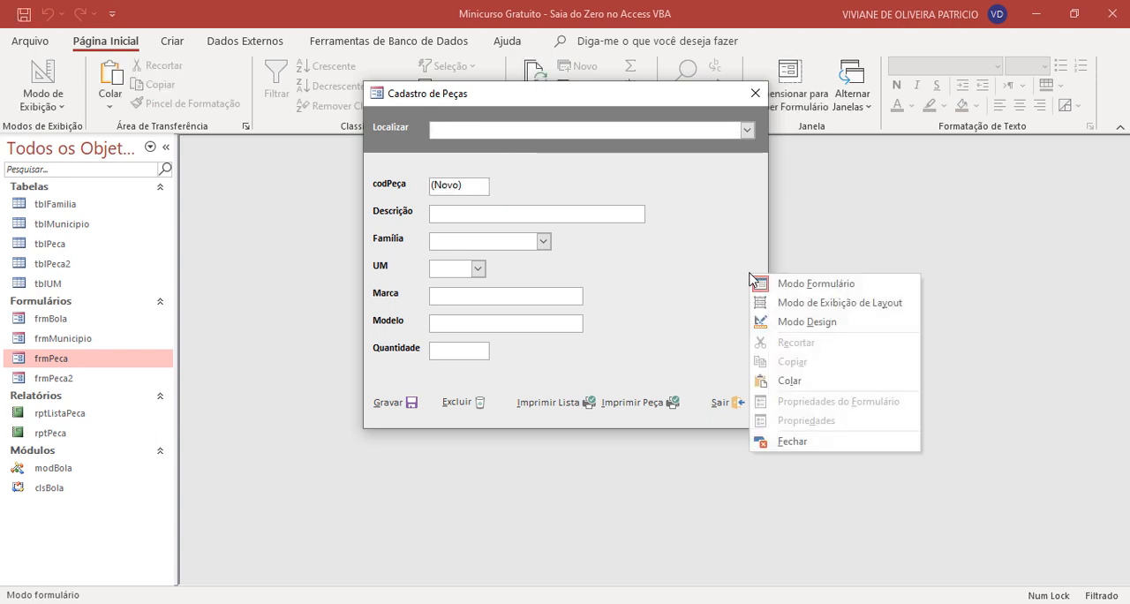
{"action": "left_click", "coordinate": [825, 322]}
{"action": "scroll", "coordinate": [572, 313], "scroll_direction": "down", "scroll_amount": 3}
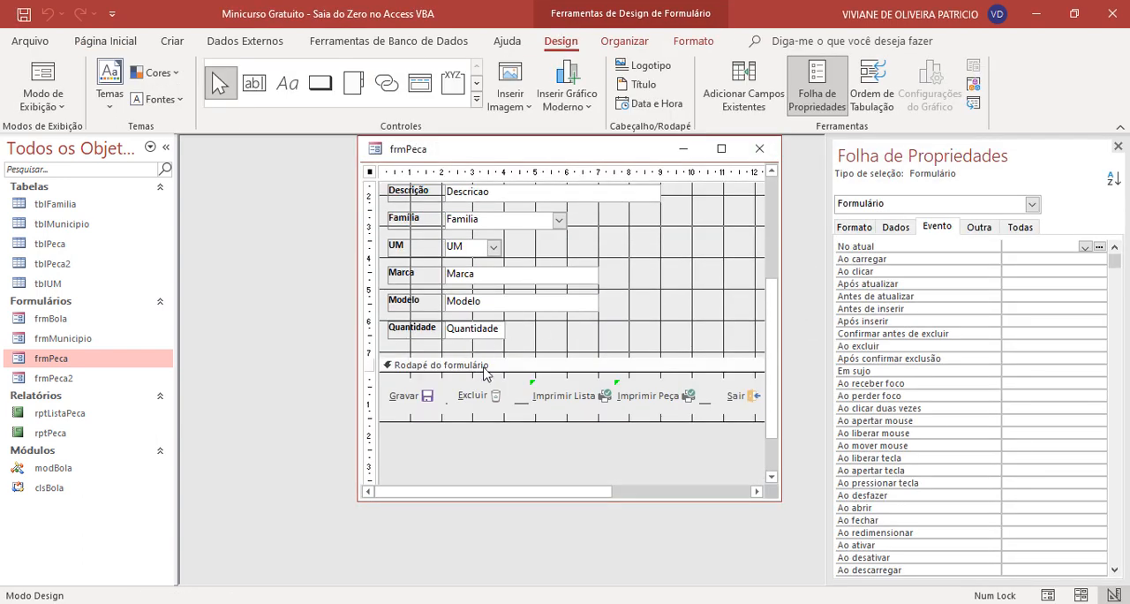
{"action": "left_click", "coordinate": [483, 397]}
{"action": "left_click", "coordinate": [1113, 248]}
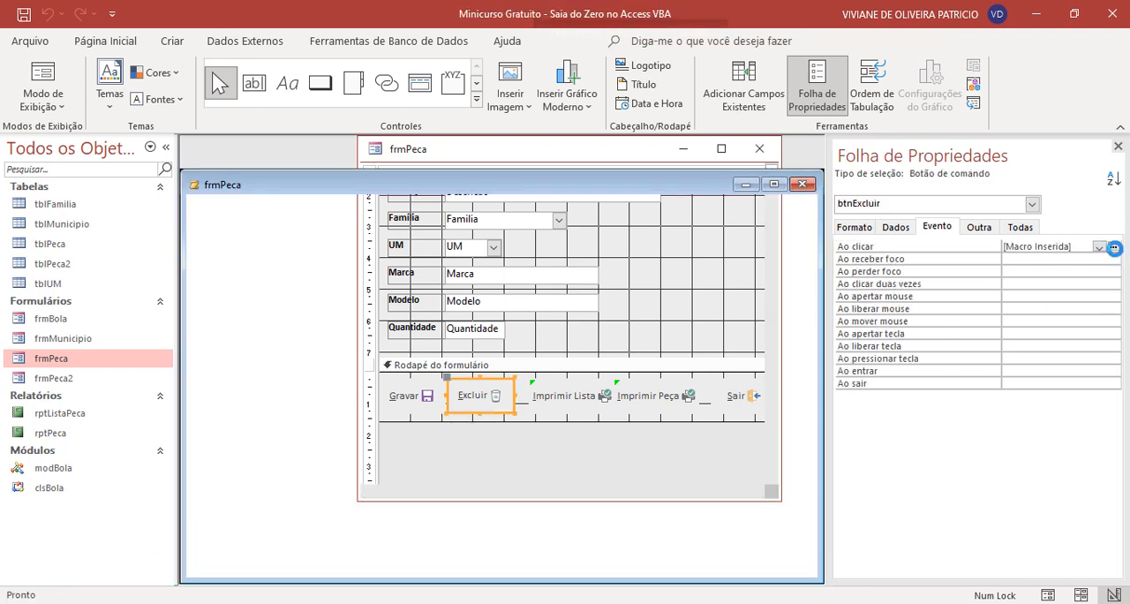
{"action": "scroll", "coordinate": [442, 356], "scroll_direction": "down", "scroll_amount": 2}
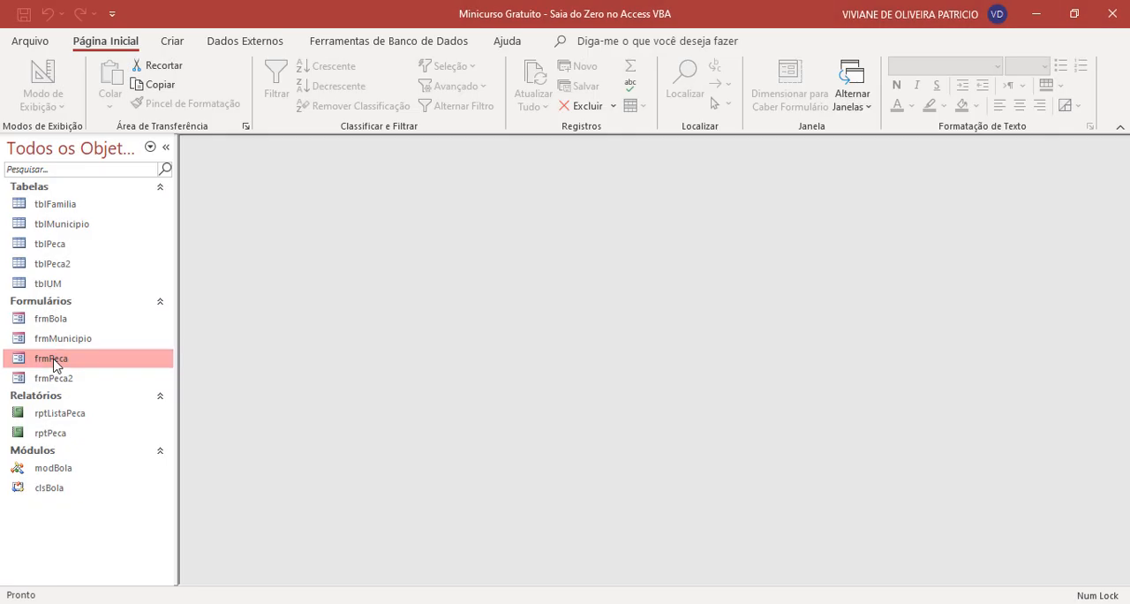
- Open frmPeca in Design view and reposition its window in the workspace
{"action": "right_click", "coordinate": [53, 365]}
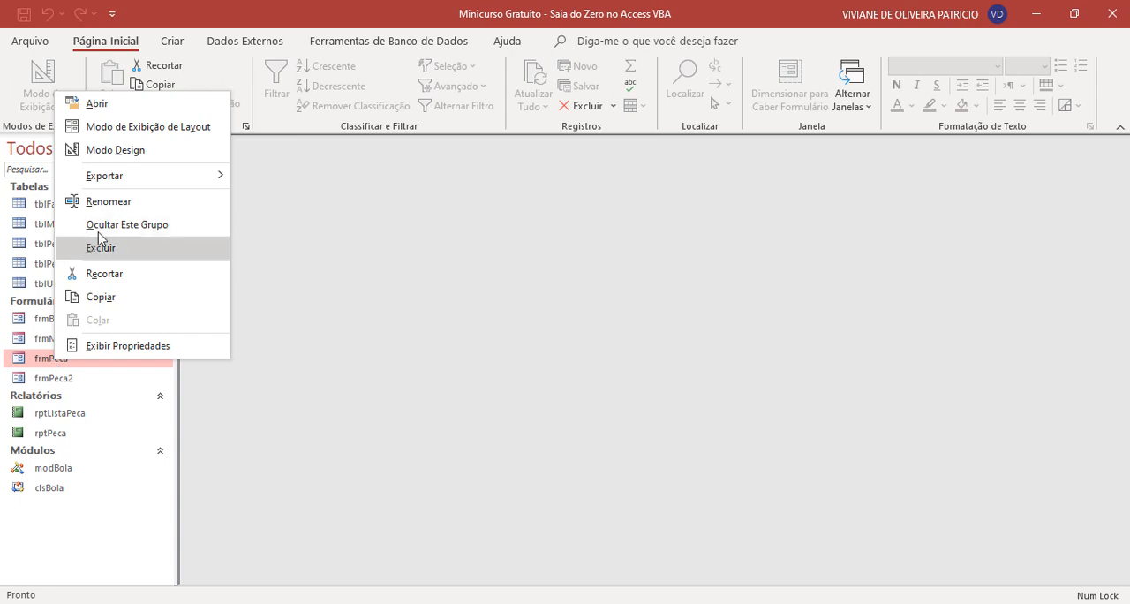
{"action": "left_click", "coordinate": [141, 151]}
{"action": "left_click_drag", "start_coordinate": [616, 157], "coordinate": [576, 162]}
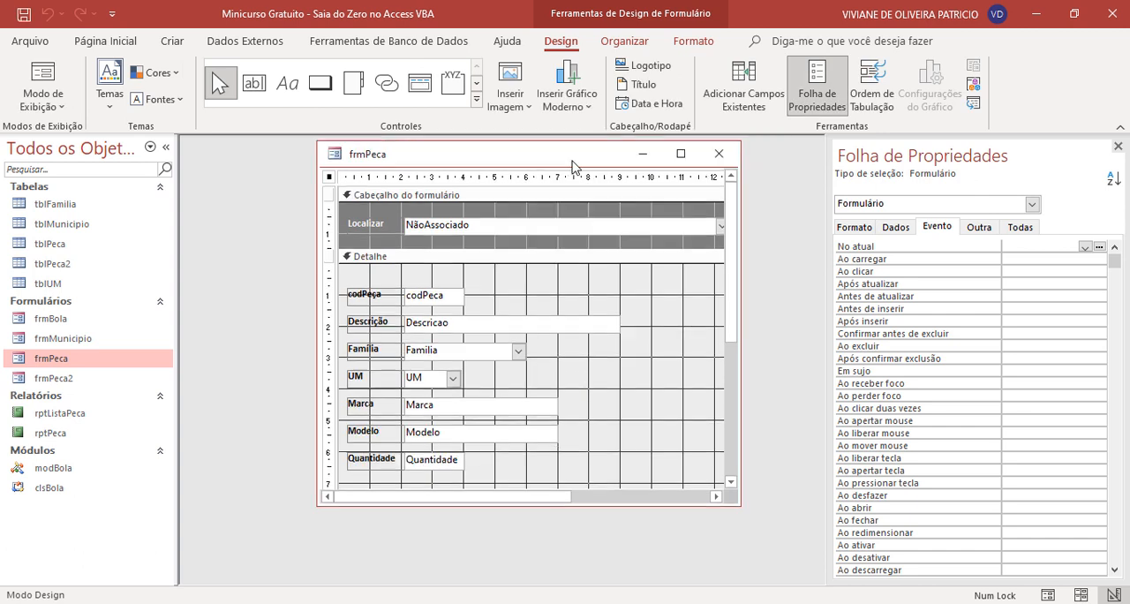
- Examine the Imprimir Lista and Imprimir Peça buttons in the frmPeca footer and their events
{"action": "scroll", "coordinate": [600, 303], "scroll_direction": "down", "scroll_amount": 3}
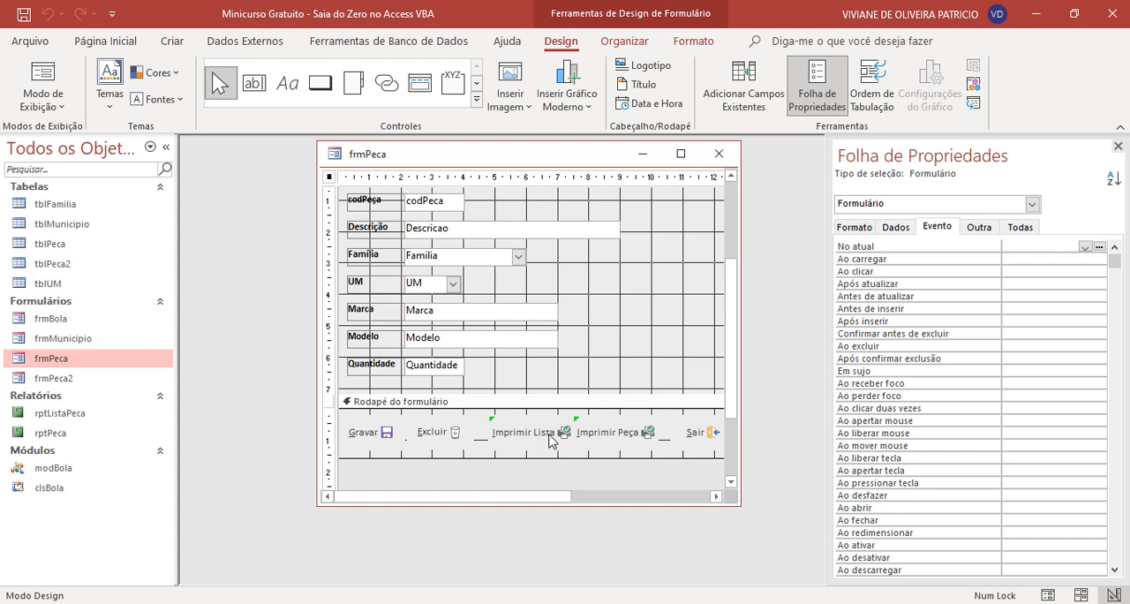
{"action": "left_click", "coordinate": [548, 438]}
{"action": "left_click", "coordinate": [626, 444]}
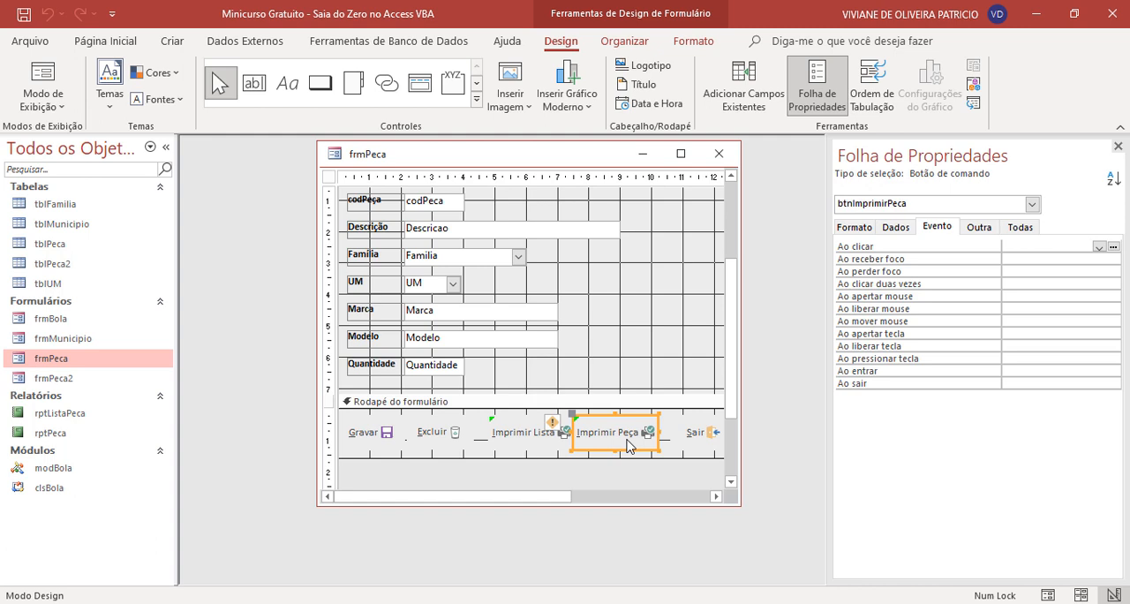
{"action": "left_click", "coordinate": [540, 446]}
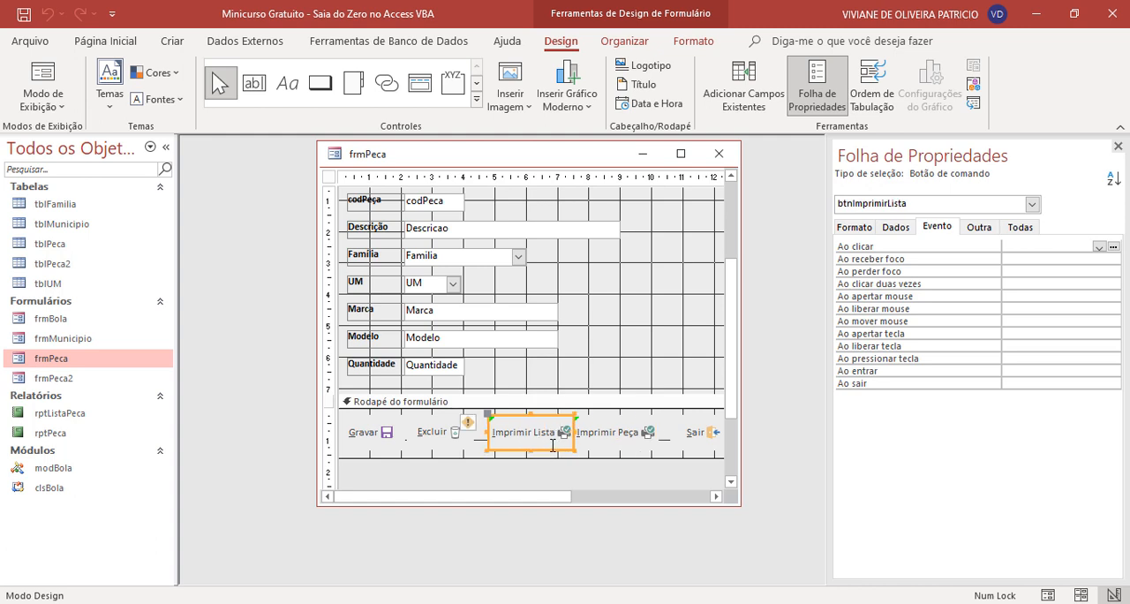
{"action": "left_click", "coordinate": [616, 447]}
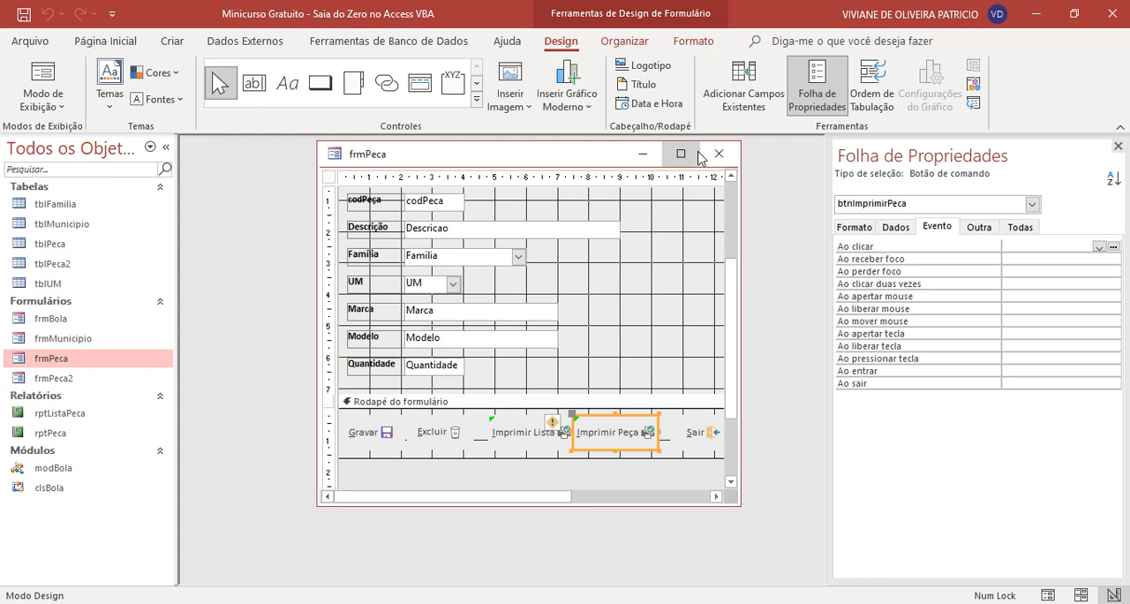
- Review the rptListaPeca and rptPeca reports, and close them along with frmPeca
{"action": "double_click", "coordinate": [62, 415]}
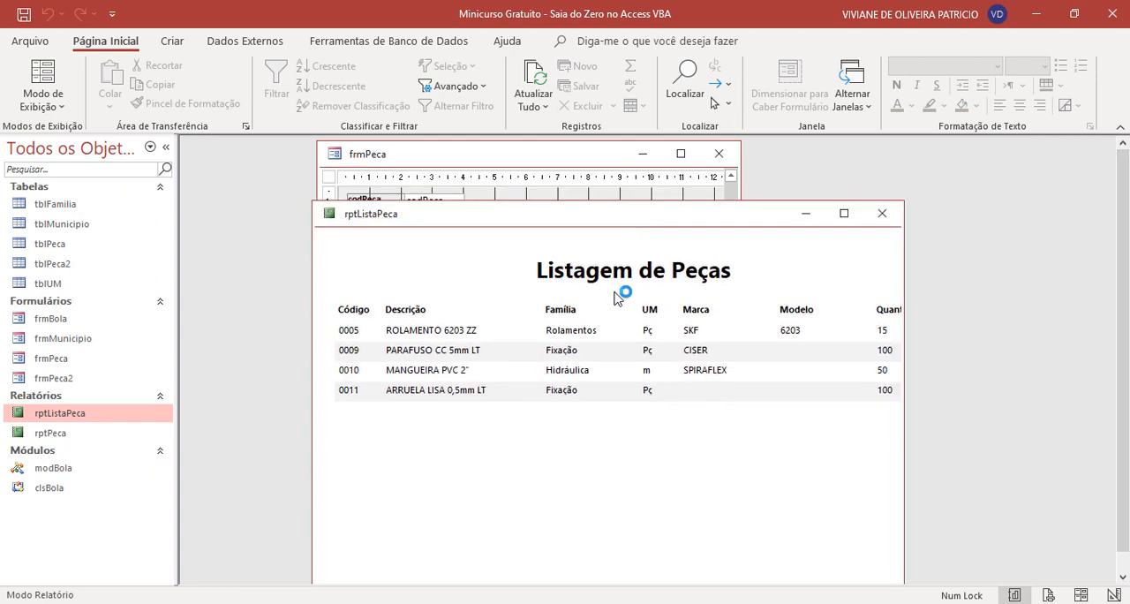
{"action": "left_click", "coordinate": [882, 221]}
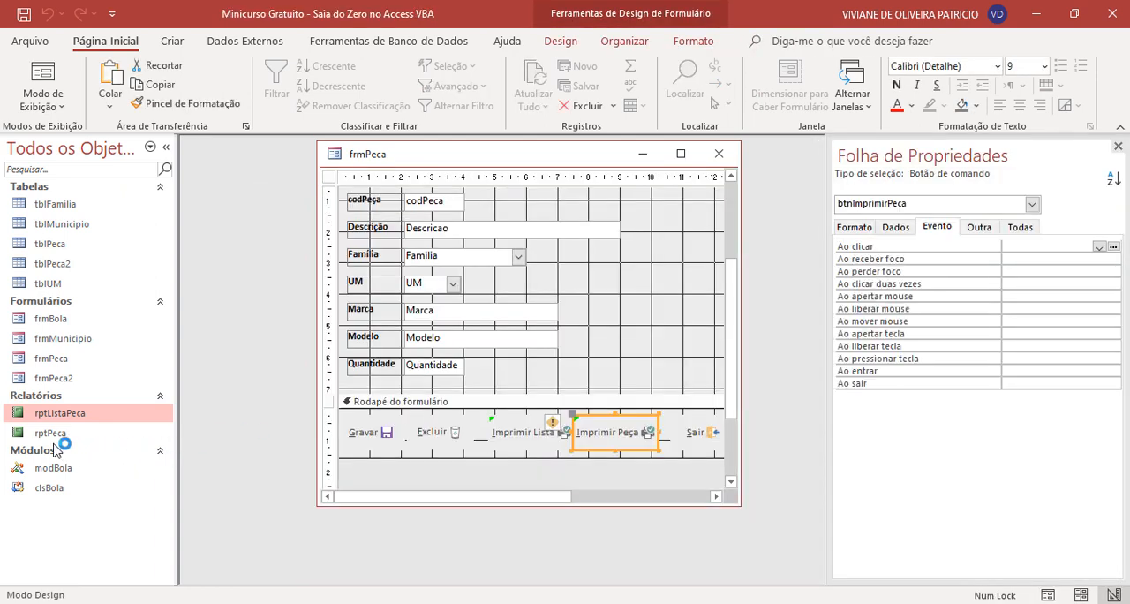
{"action": "double_click", "coordinate": [54, 433]}
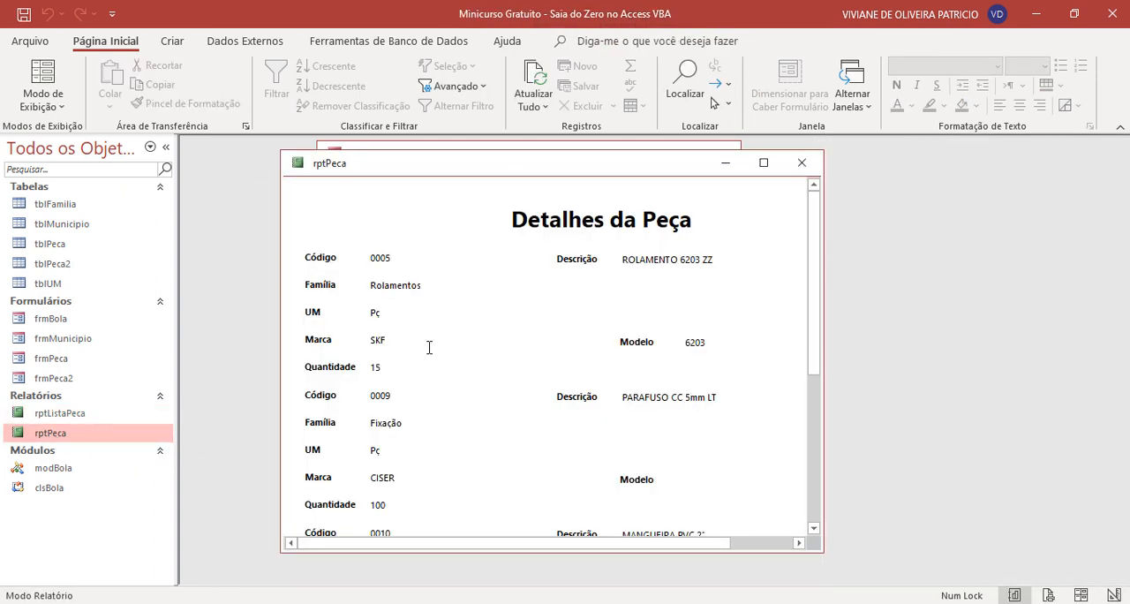
{"action": "scroll", "coordinate": [429, 347], "scroll_direction": "down", "scroll_amount": 5}
{"action": "scroll", "coordinate": [429, 347], "scroll_direction": "down", "scroll_amount": 3}
{"action": "scroll", "coordinate": [429, 347], "scroll_direction": "up", "scroll_amount": 6}
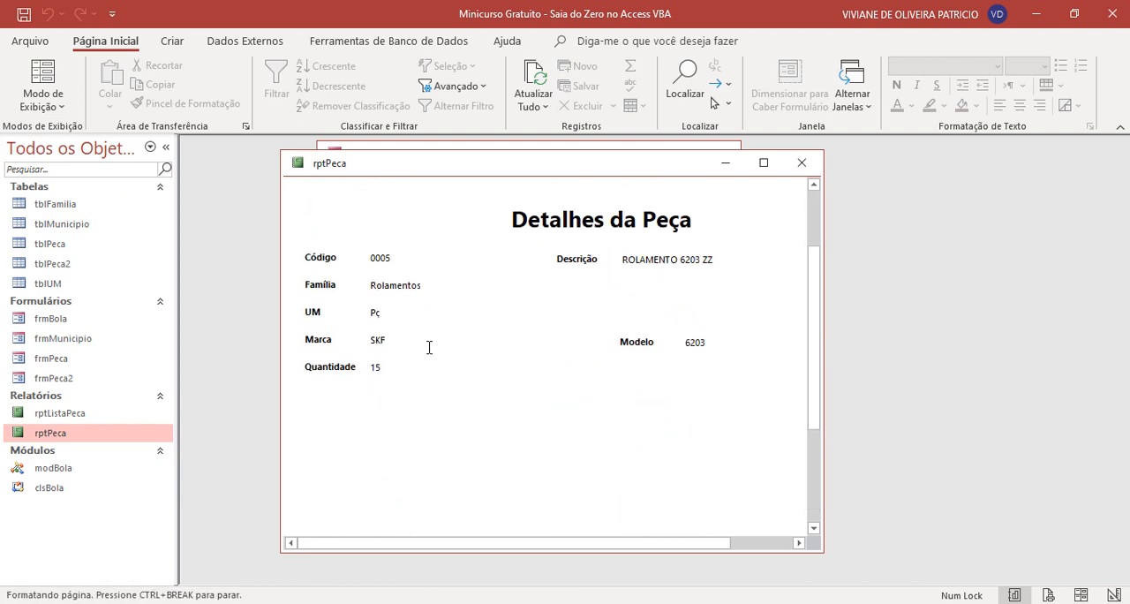
{"action": "scroll", "coordinate": [428, 353], "scroll_direction": "down", "scroll_amount": 1}
{"action": "scroll", "coordinate": [431, 348], "scroll_direction": "up", "scroll_amount": 1}
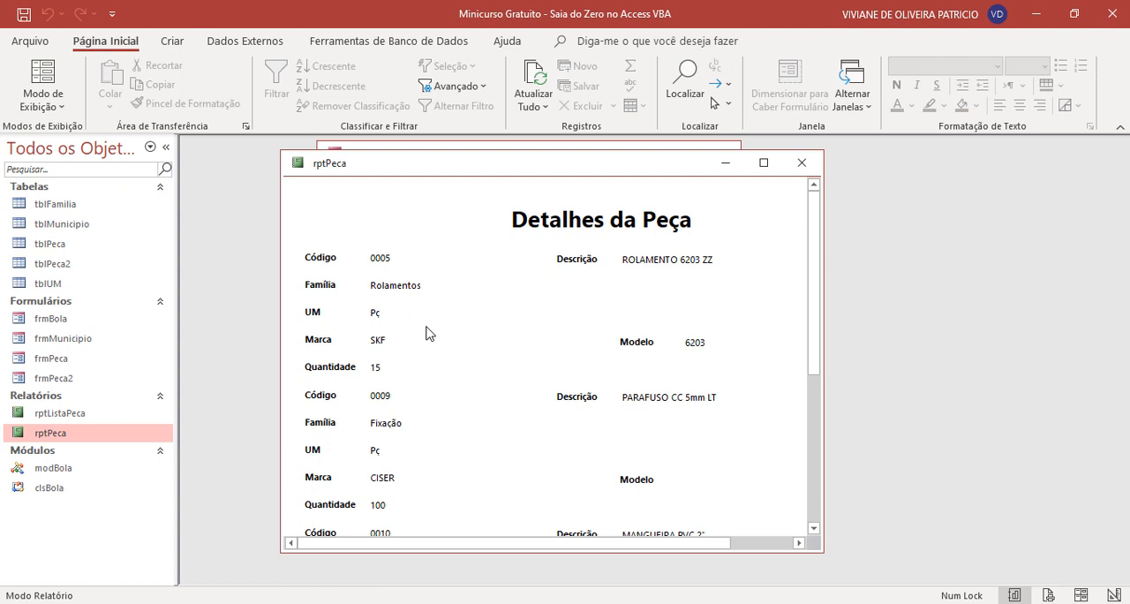
{"action": "scroll", "coordinate": [427, 332], "scroll_direction": "down", "scroll_amount": 1}
{"action": "scroll", "coordinate": [427, 332], "scroll_direction": "up", "scroll_amount": 1}
{"action": "left_click", "coordinate": [799, 162]}
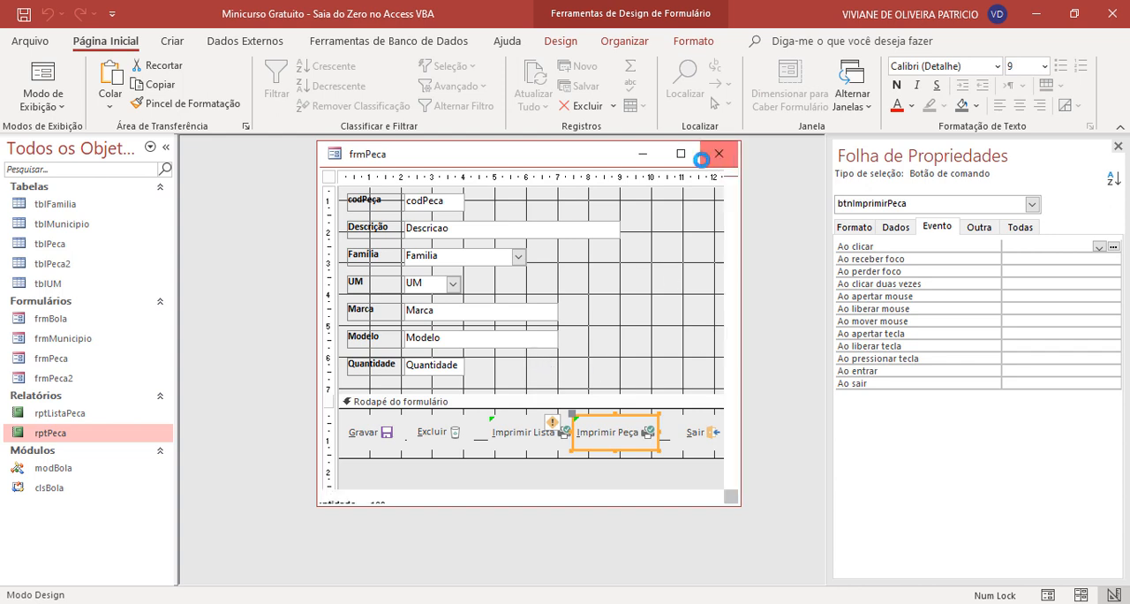
{"action": "left_click", "coordinate": [718, 153]}
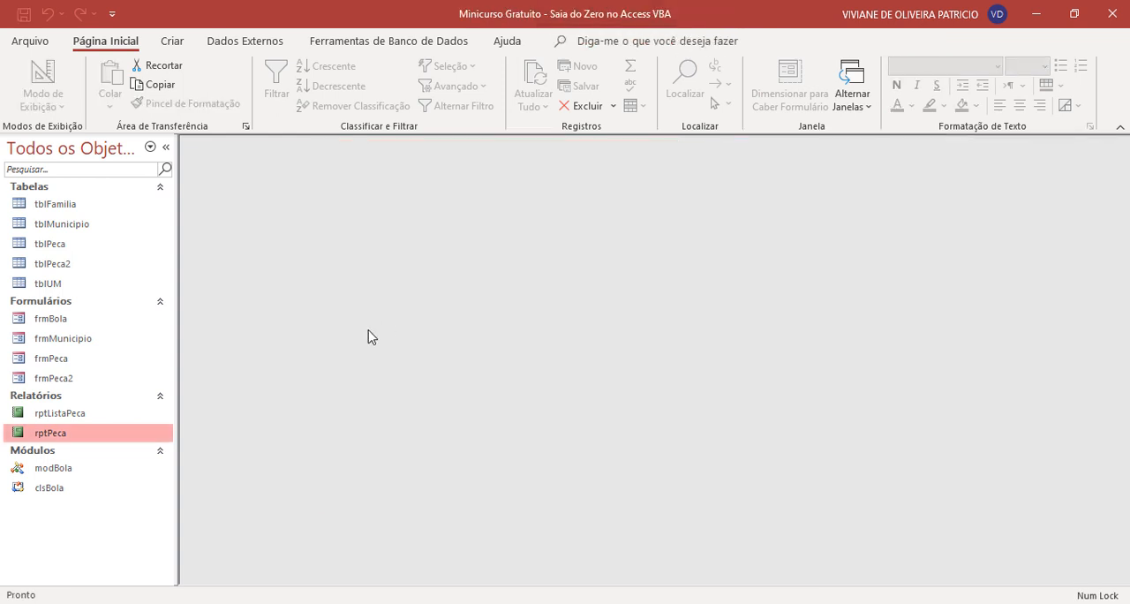
- Create a new standalone macro and resize its design window to fit the workspace
{"action": "left_click", "coordinate": [174, 44]}
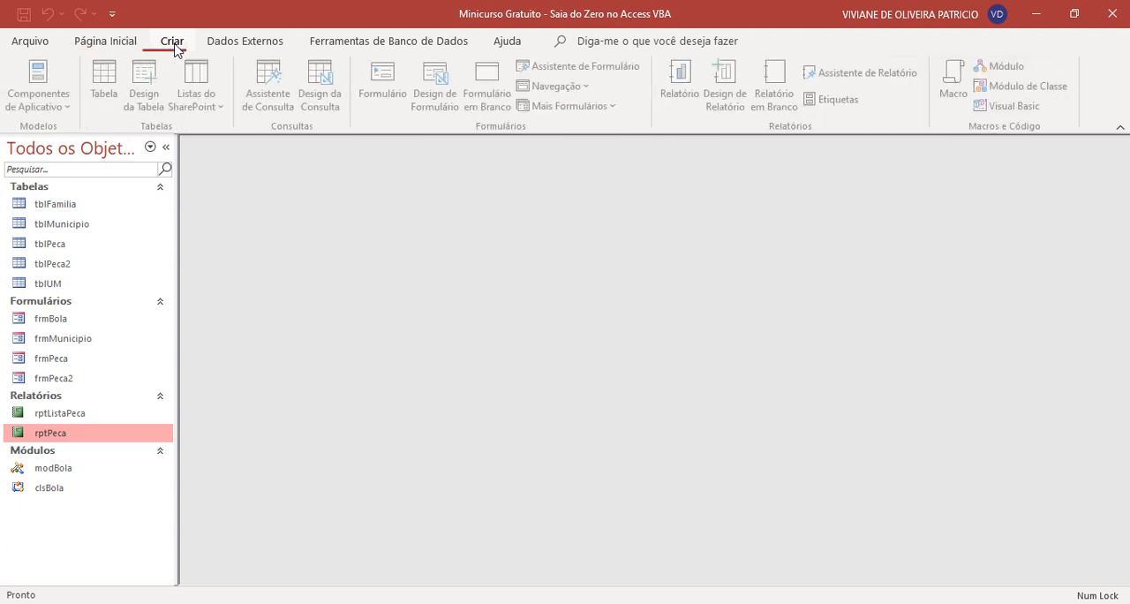
{"action": "left_click", "coordinate": [935, 77]}
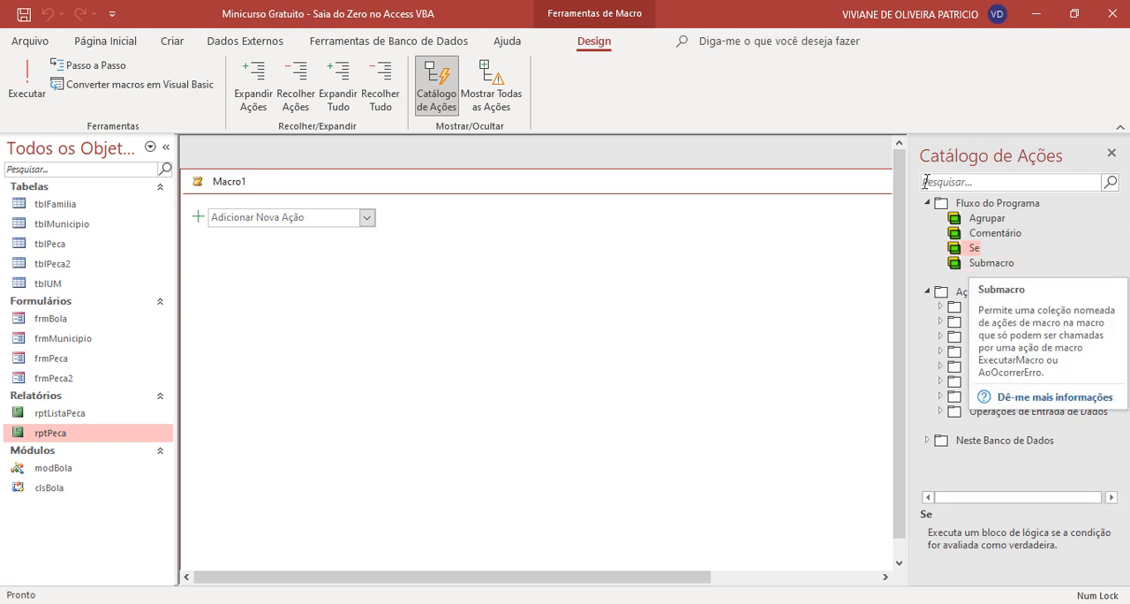
{"action": "left_click_drag", "start_coordinate": [689, 177], "coordinate": [729, 180]}
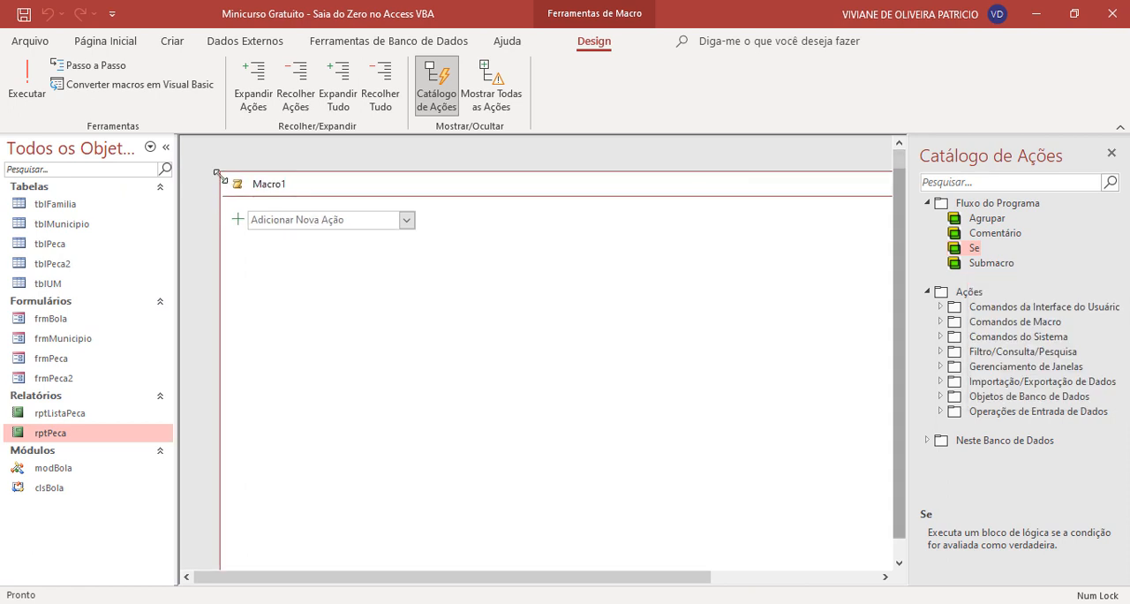
{"action": "left_click_drag", "start_coordinate": [221, 173], "coordinate": [376, 188]}
{"action": "left_click_drag", "start_coordinate": [457, 192], "coordinate": [269, 160]}
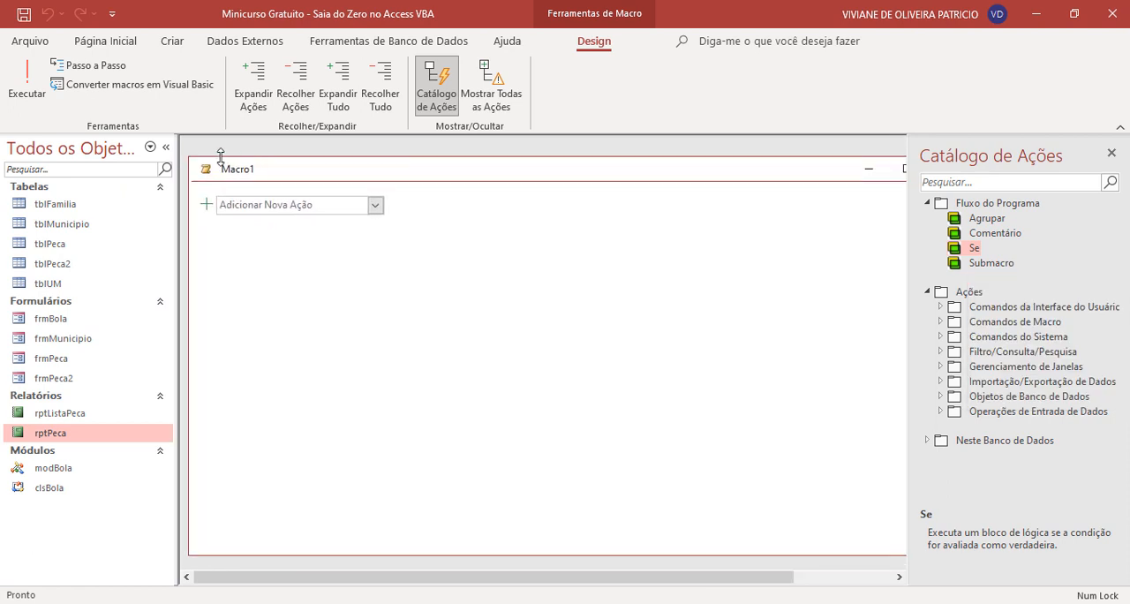
{"action": "left_click_drag", "start_coordinate": [190, 158], "coordinate": [264, 169]}
{"action": "left_click_drag", "start_coordinate": [377, 179], "coordinate": [304, 166]}
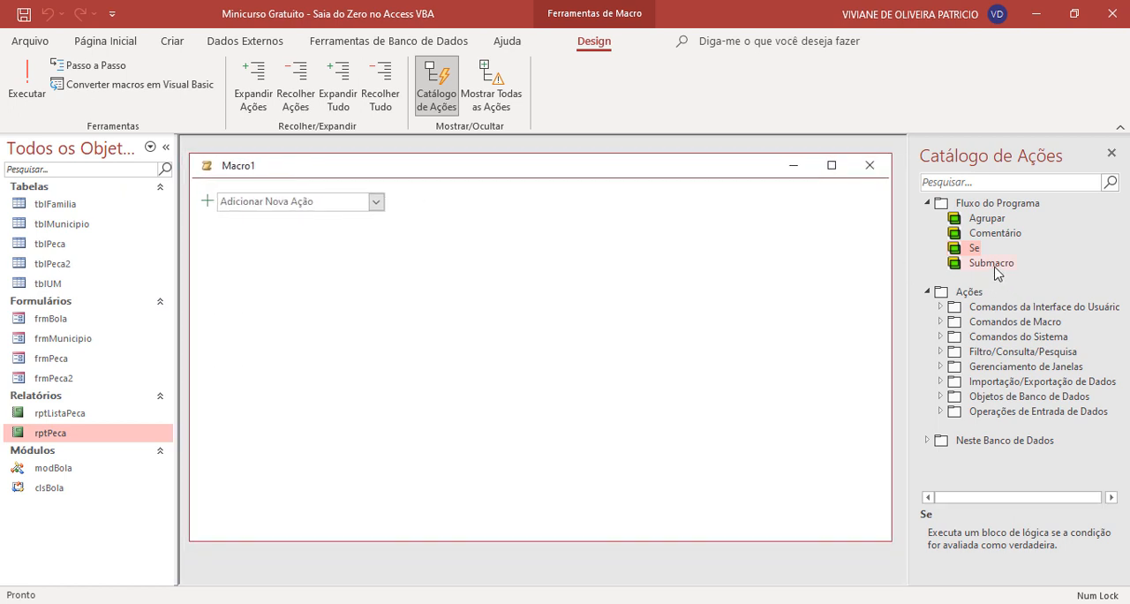
- Add a Submacro block to the new macro and name it ImpressãodeLista
{"action": "left_click_drag", "start_coordinate": [992, 263], "coordinate": [362, 200]}
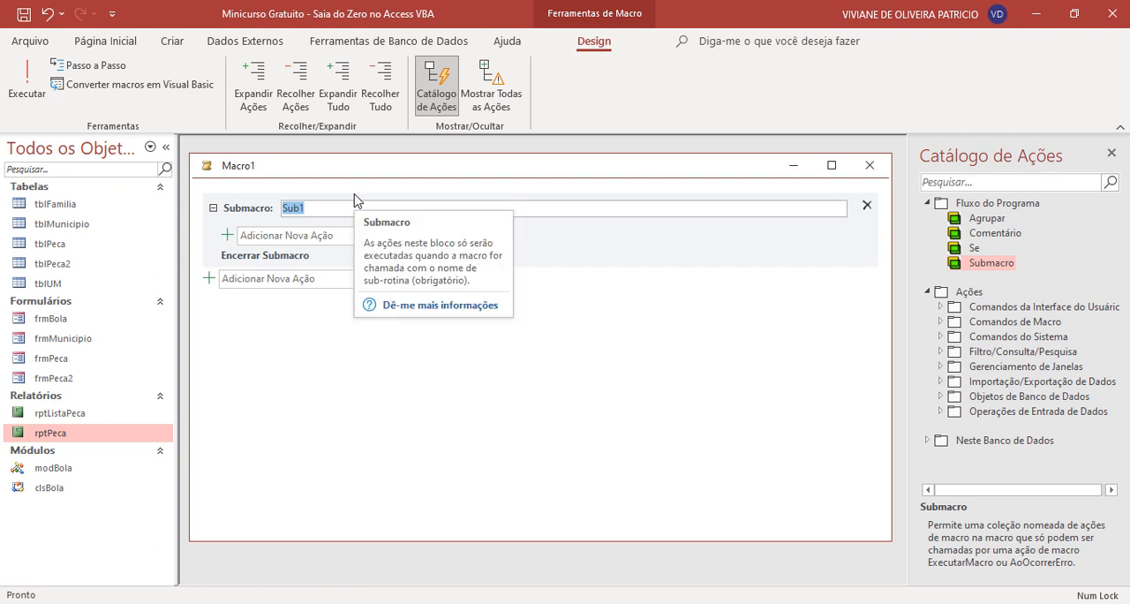
{"action": "type", "text": "Impress"}
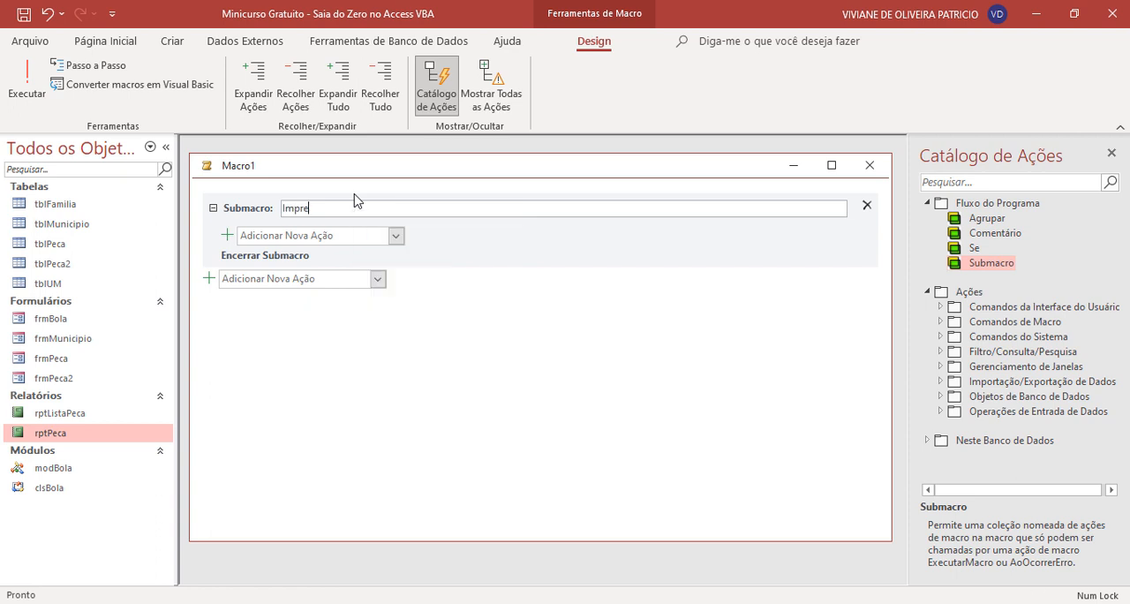
{"action": "type", "text": "ãodeLista"}
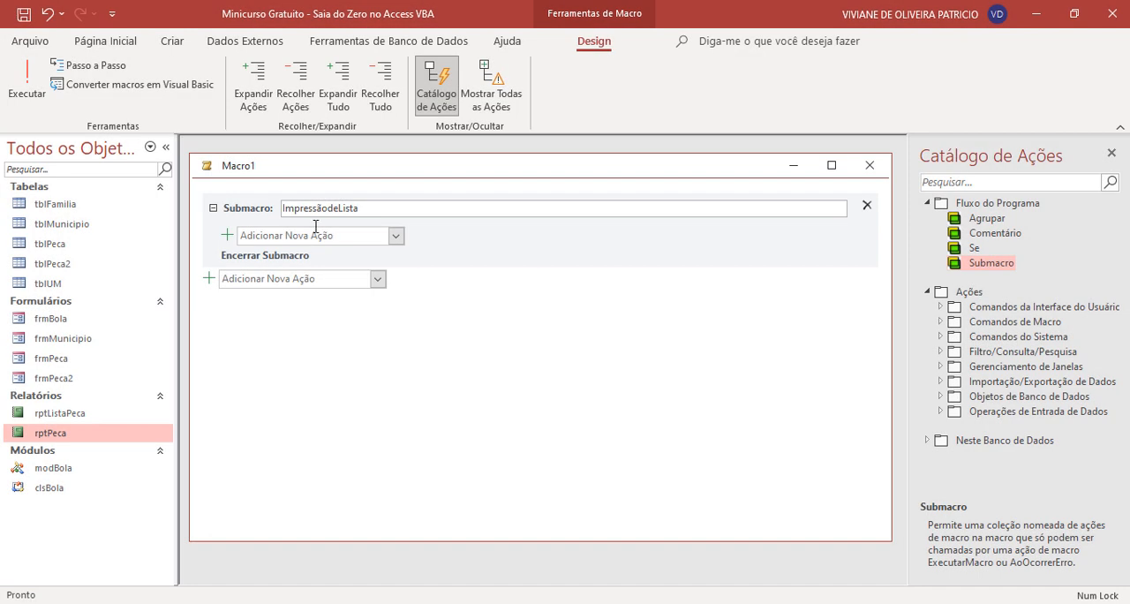
- Add an AbrirRelatório action inside the ImpressãodeLista submacro with rptListaPeca as the report name
{"action": "left_click", "coordinate": [254, 234]}
{"action": "left_click", "coordinate": [396, 235]}
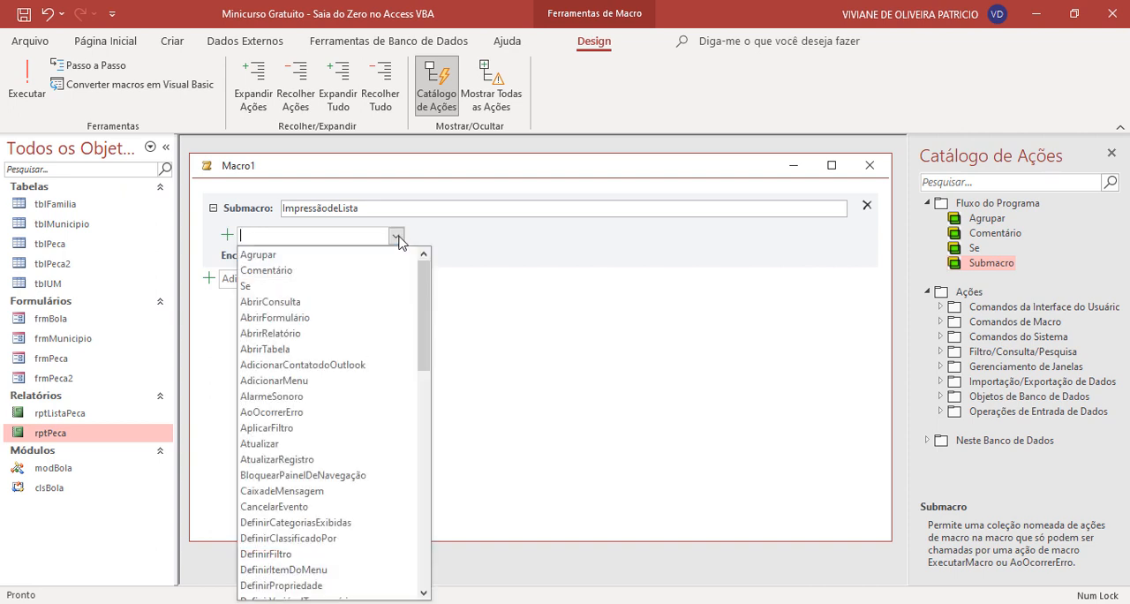
{"action": "left_click", "coordinate": [327, 334]}
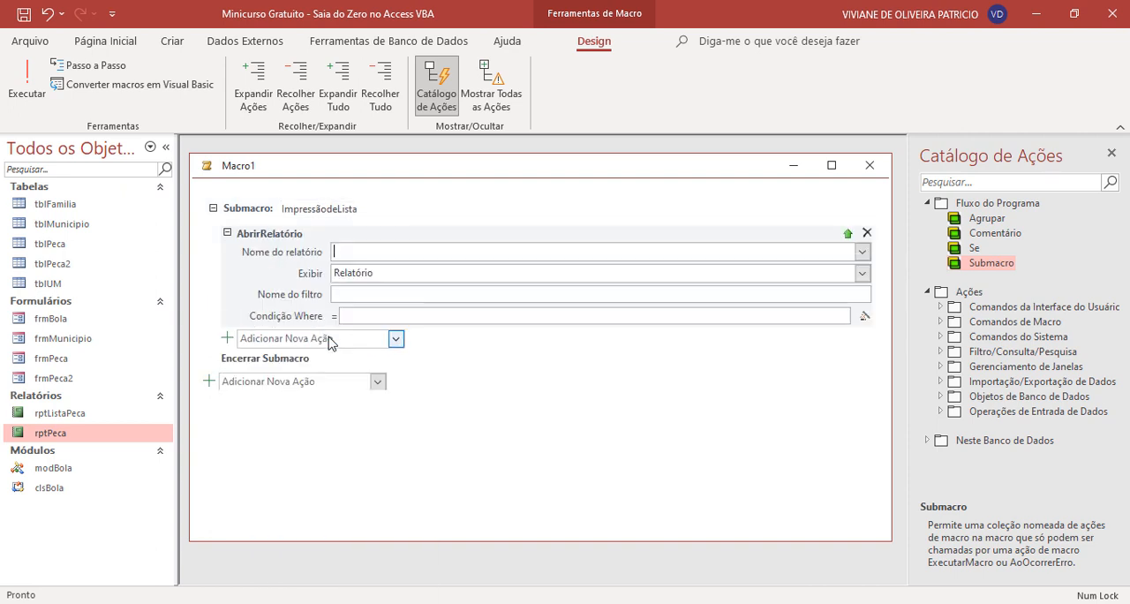
{"action": "left_click", "coordinate": [862, 251]}
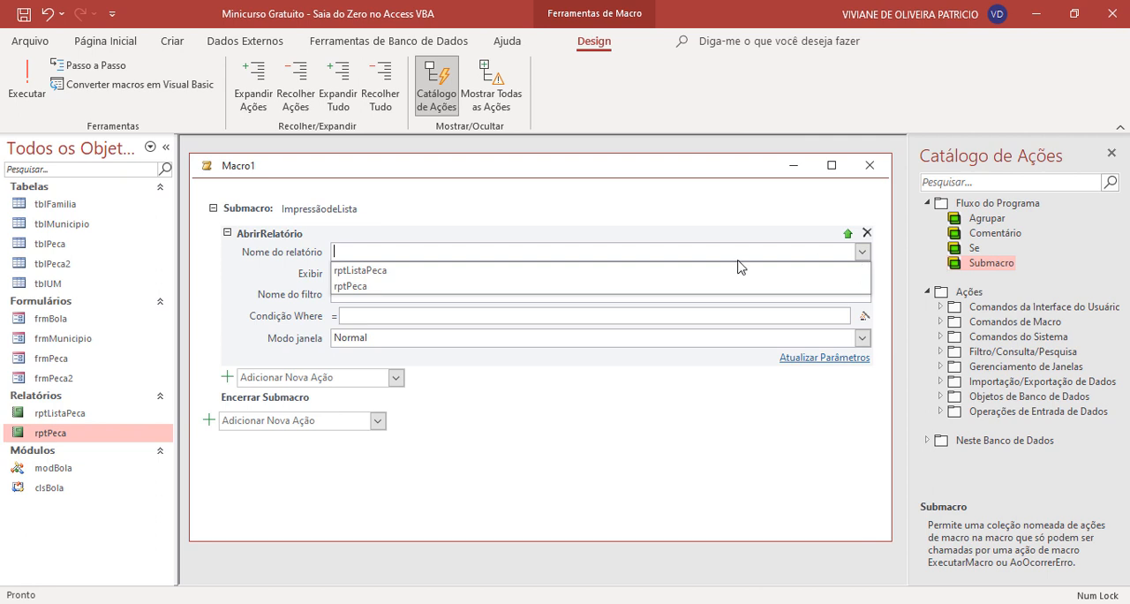
{"action": "left_click", "coordinate": [433, 286]}
{"action": "left_click", "coordinate": [860, 252]}
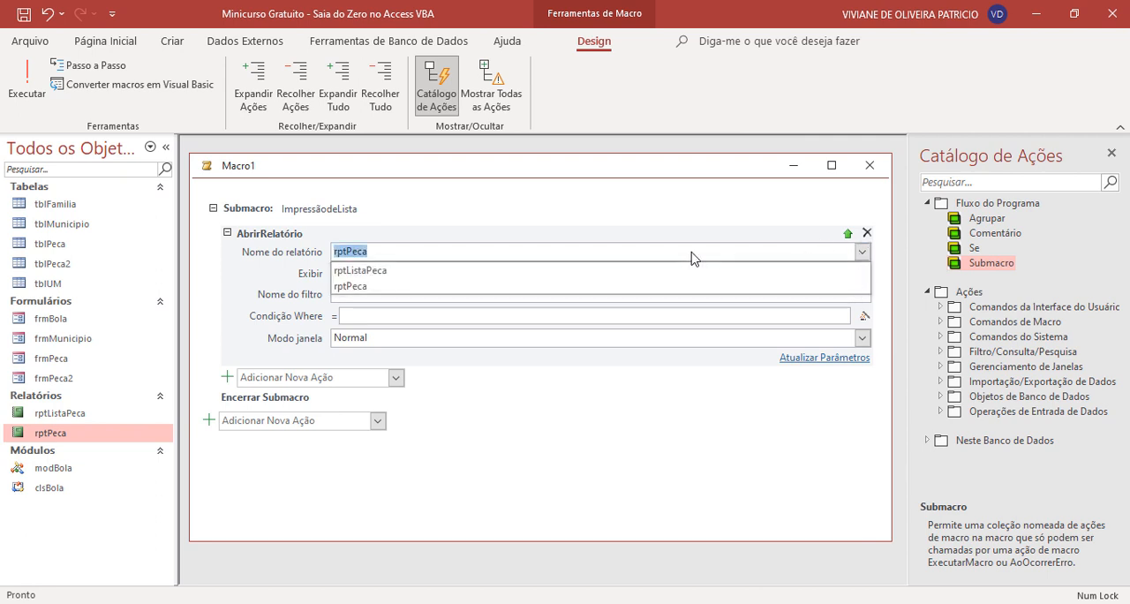
{"action": "left_click", "coordinate": [498, 265]}
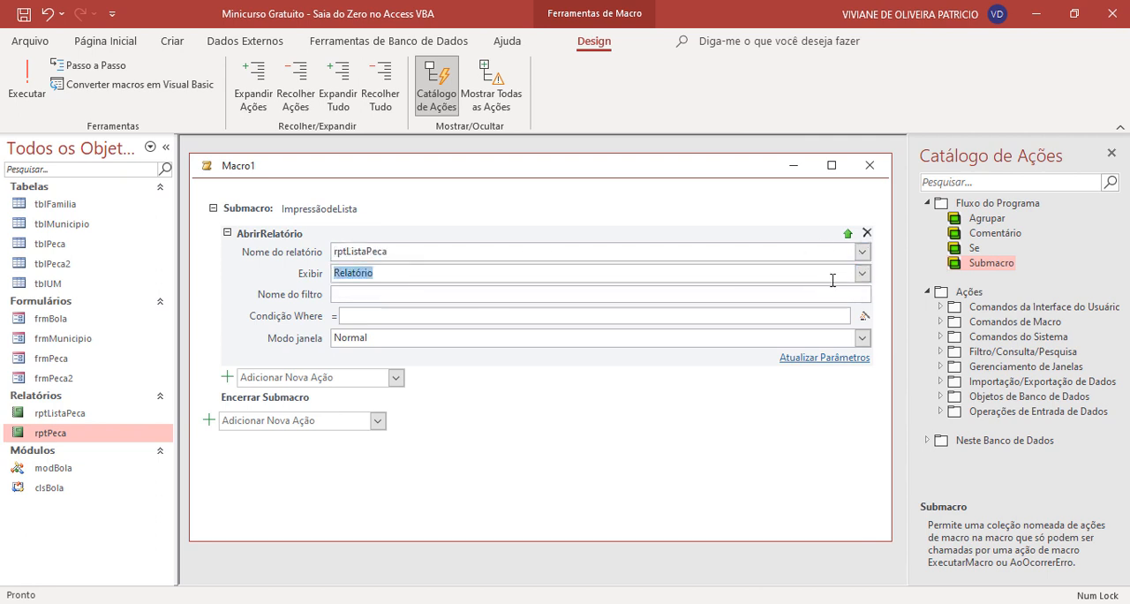
- Set the AbrirRelatório action's Exibir to Visualização de Impressão, leaving the filter and Where condition empty and Modo janela at Normal
{"action": "left_click", "coordinate": [861, 273]}
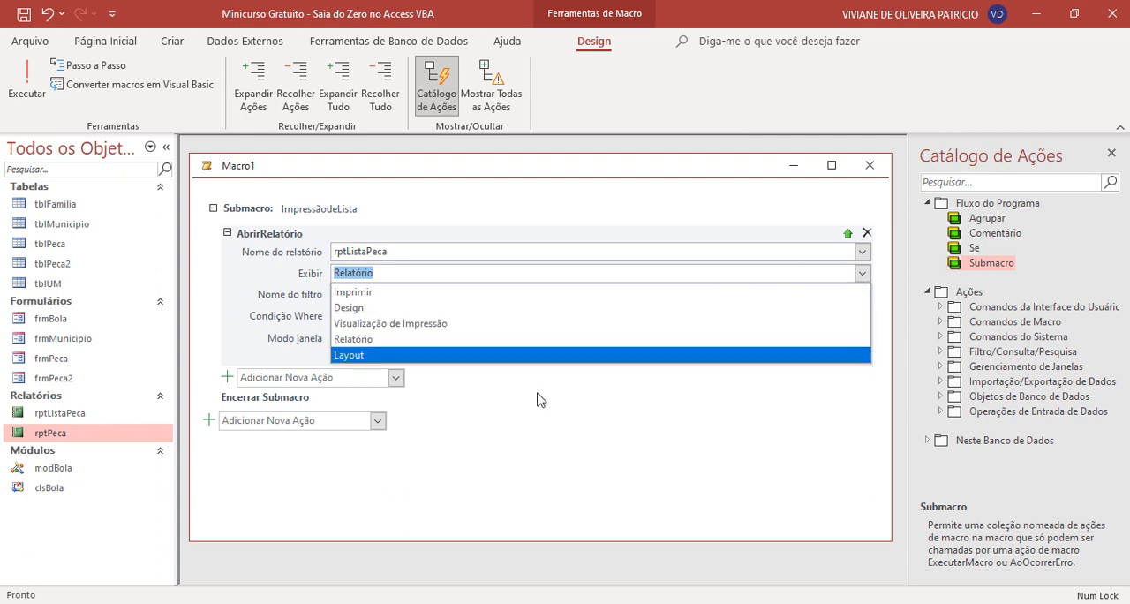
{"action": "left_click", "coordinate": [522, 324]}
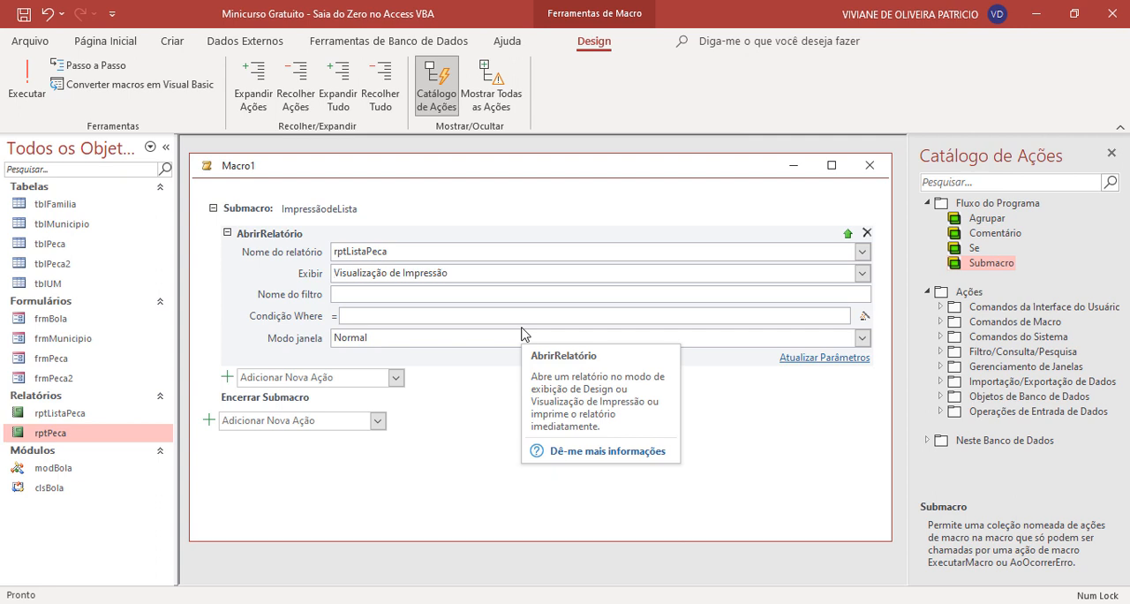
{"action": "left_click", "coordinate": [498, 296]}
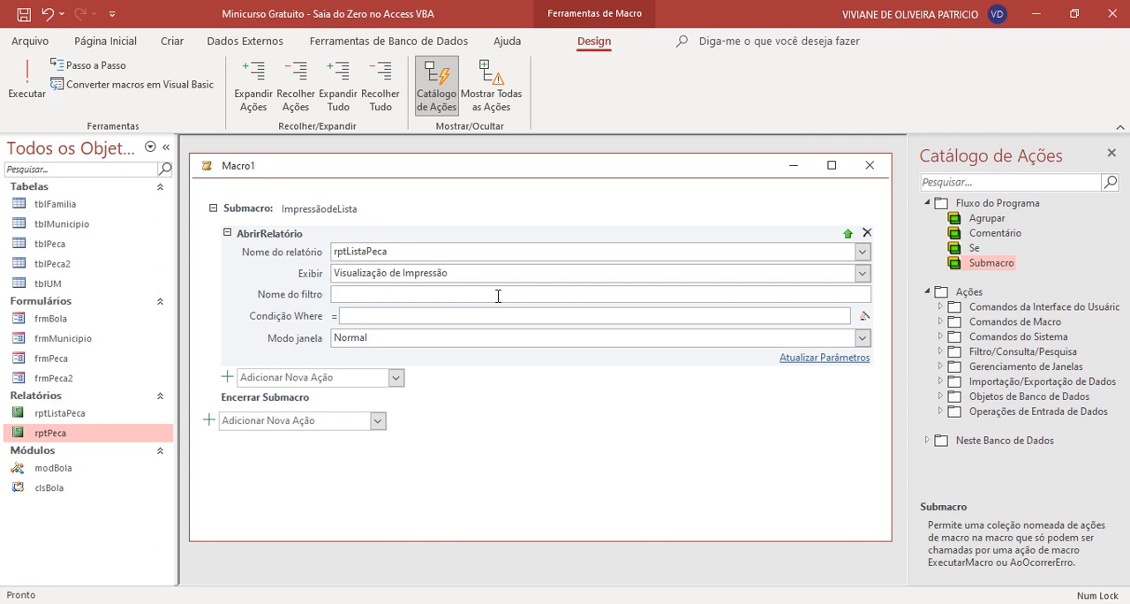
{"action": "left_click", "coordinate": [400, 316]}
{"action": "double_click", "coordinate": [377, 337]}
{"action": "left_click", "coordinate": [862, 338]}
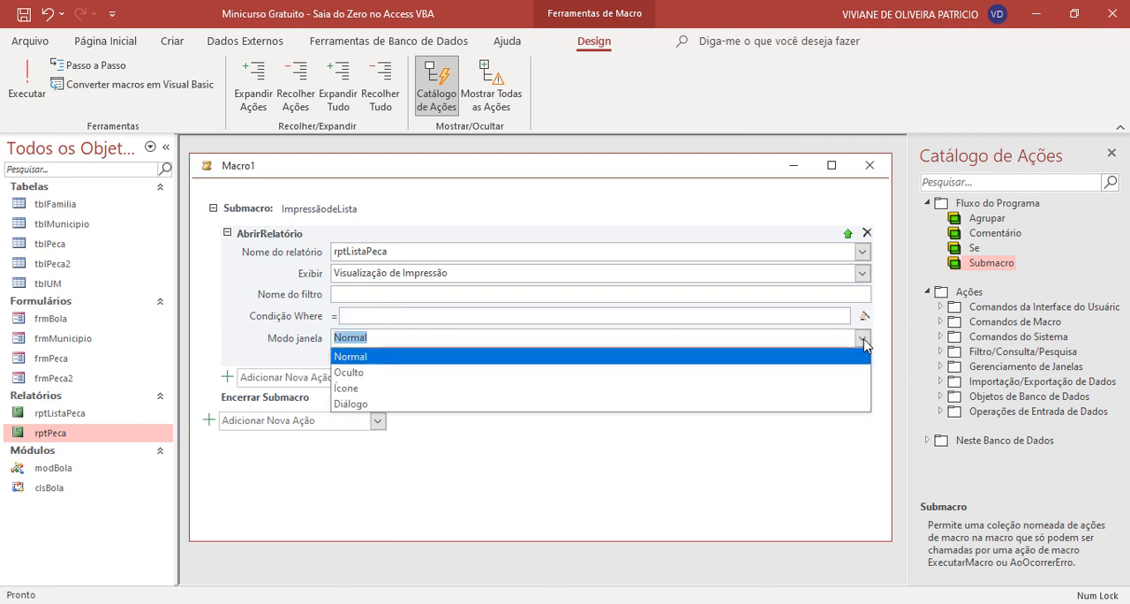
{"action": "left_click", "coordinate": [862, 338]}
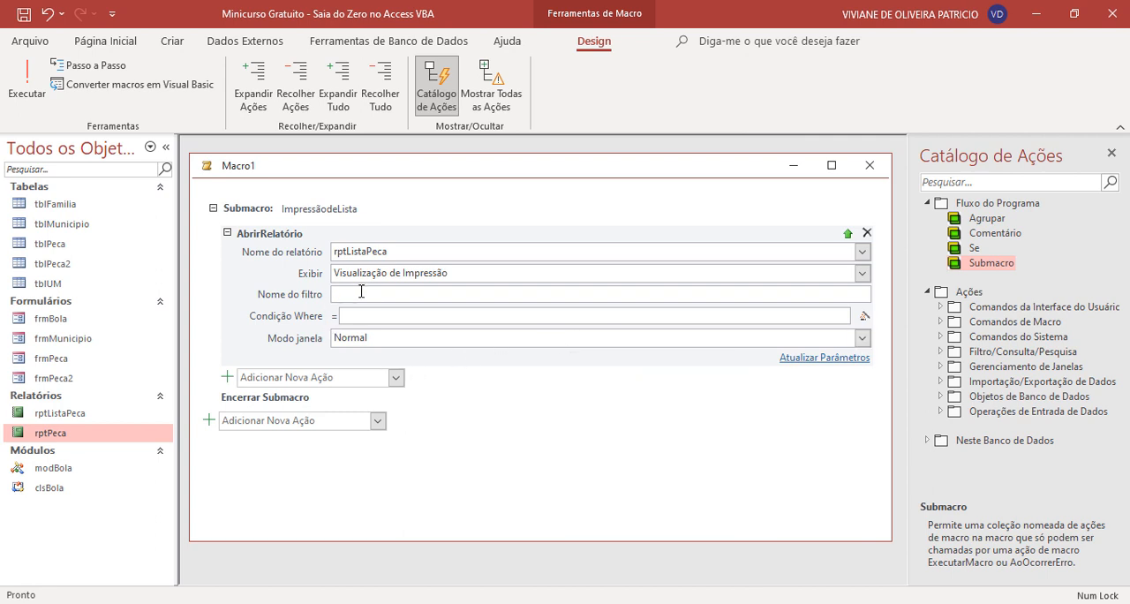
{"action": "mouse_move", "coordinate": [358, 300]}
- Save the macro under the name Imprimir and close it
{"action": "left_click", "coordinate": [247, 421]}
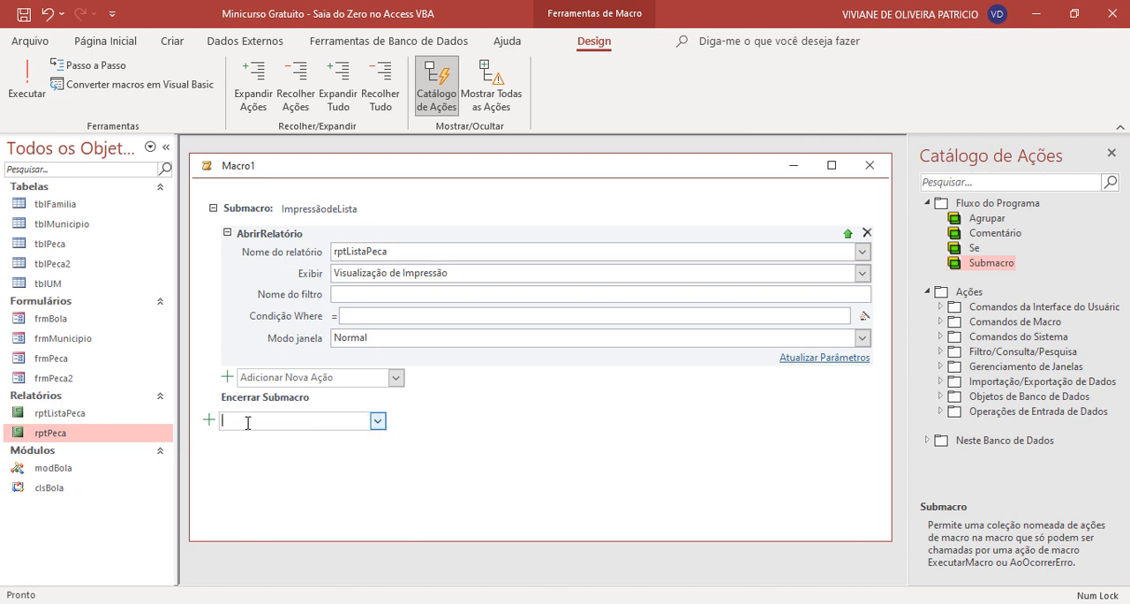
{"action": "left_click", "coordinate": [23, 14]}
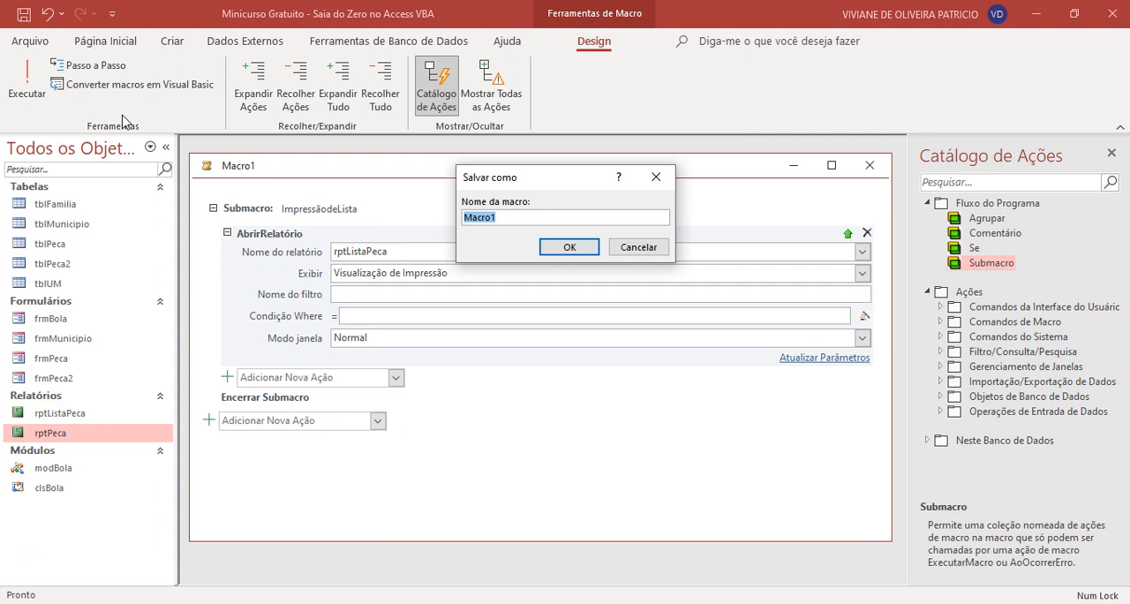
{"action": "type", "text": "Imprimir"}
{"action": "left_click", "coordinate": [555, 243]}
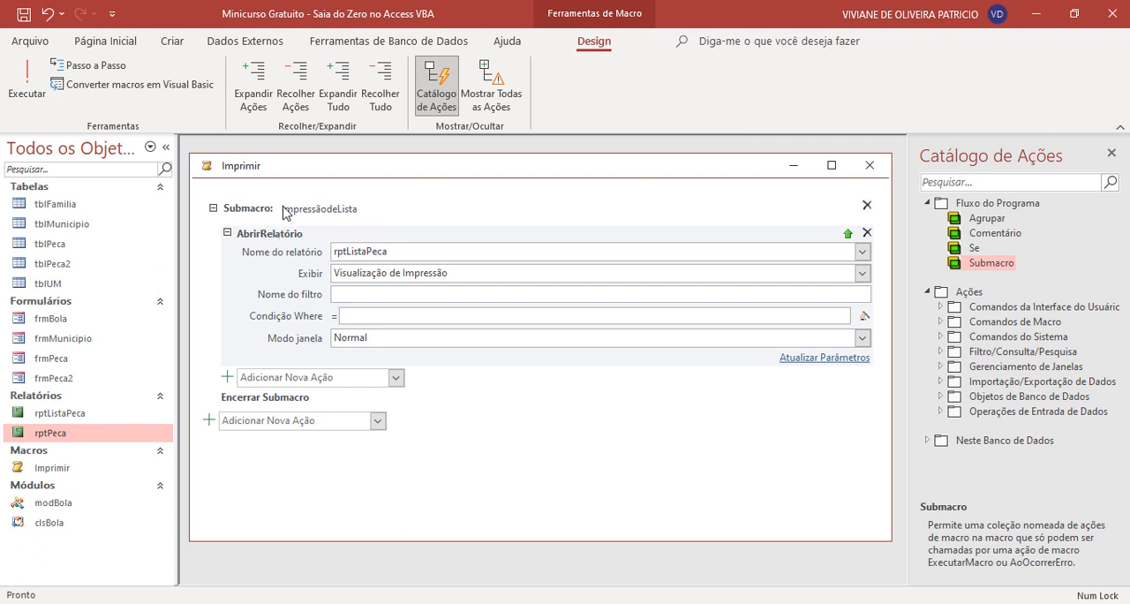
{"action": "mouse_move", "coordinate": [307, 227]}
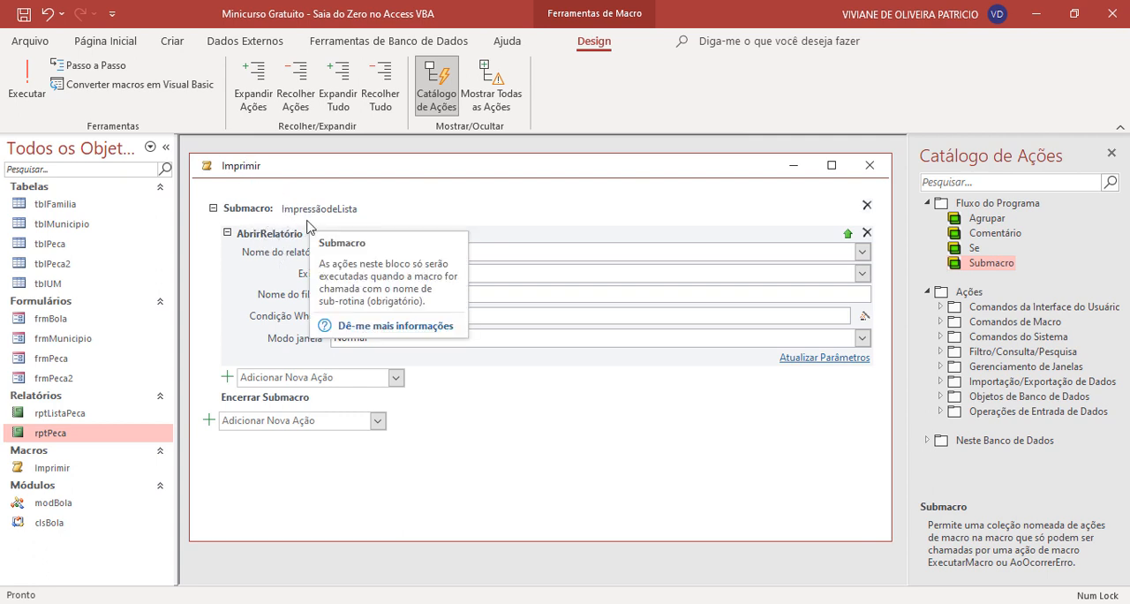
{"action": "left_click", "coordinate": [869, 165]}
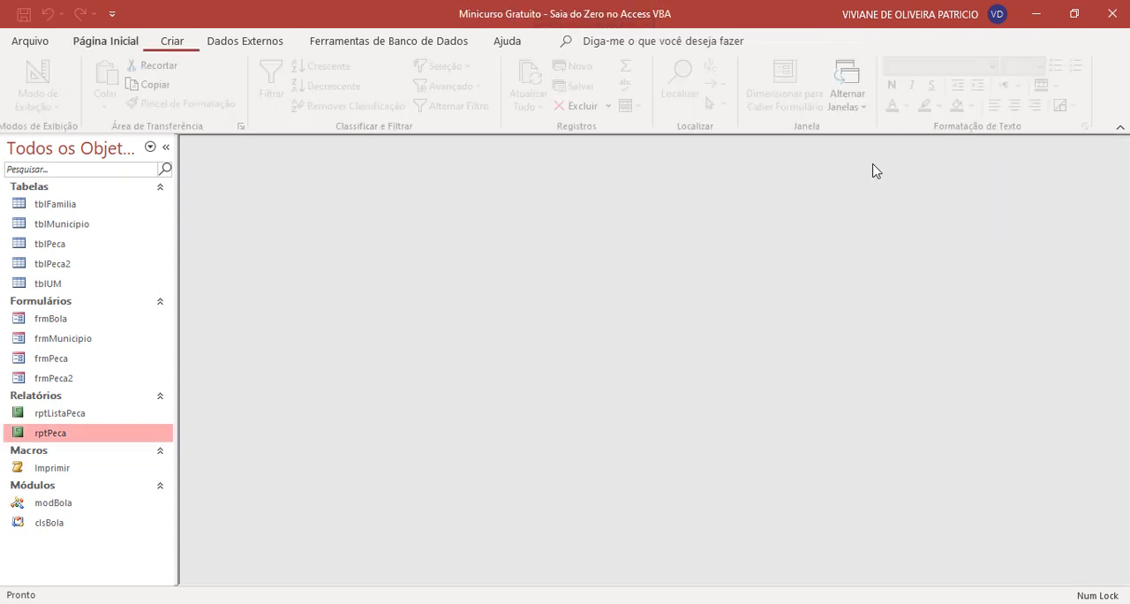
- Open the Imprimir macro in Design view to review its ImpressãodeLista submacro, and close it again
{"action": "left_click", "coordinate": [66, 470]}
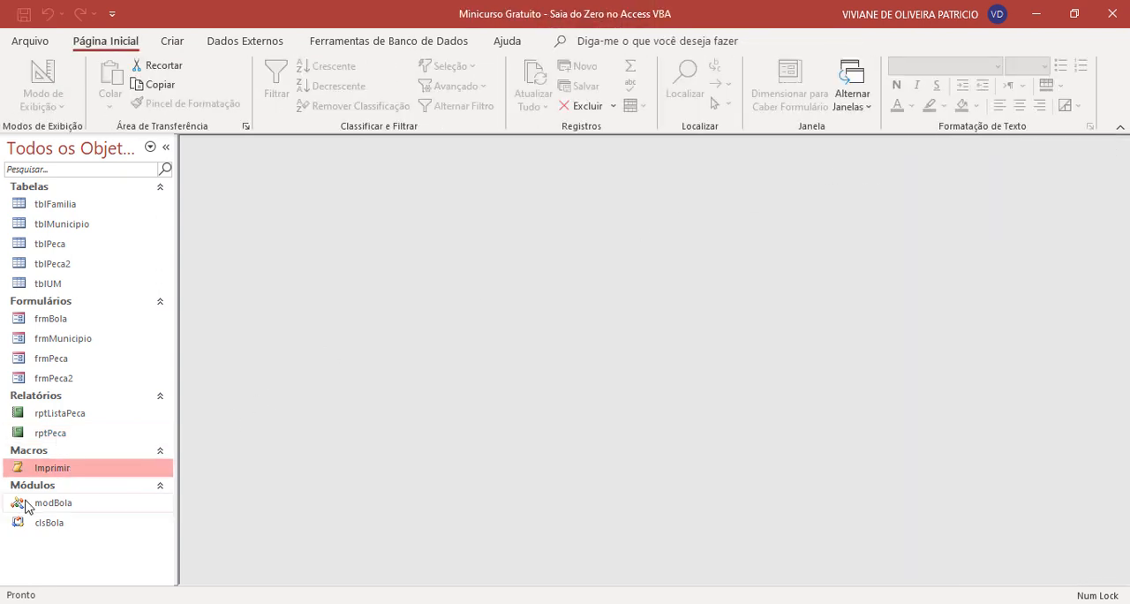
{"action": "right_click", "coordinate": [89, 468]}
{"action": "left_click", "coordinate": [150, 258]}
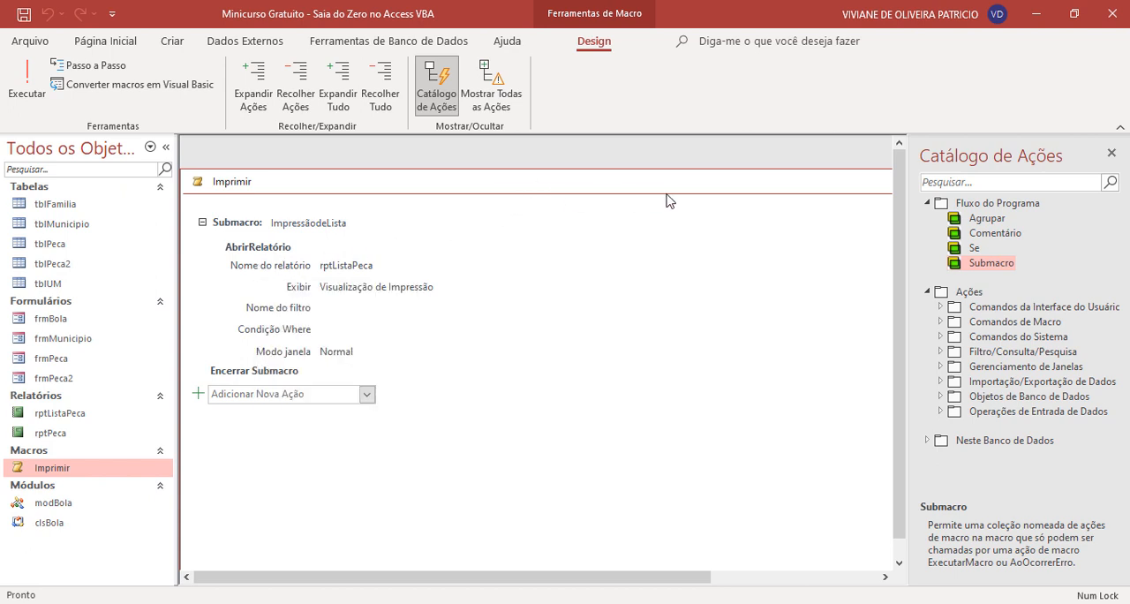
{"action": "left_click_drag", "start_coordinate": [666, 192], "coordinate": [460, 193]}
{"action": "left_click", "coordinate": [884, 181]}
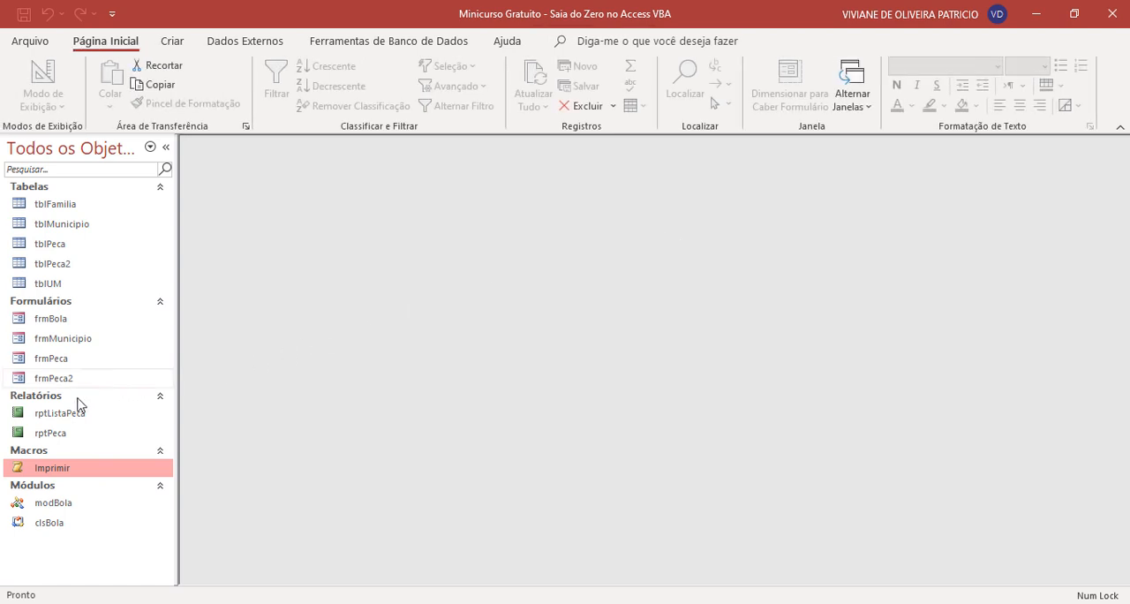
- Open frmPeca in Design view and nudge the Imprimir Lista button in the form footer slightly to the left
{"action": "right_click", "coordinate": [86, 365]}
{"action": "left_click", "coordinate": [181, 152]}
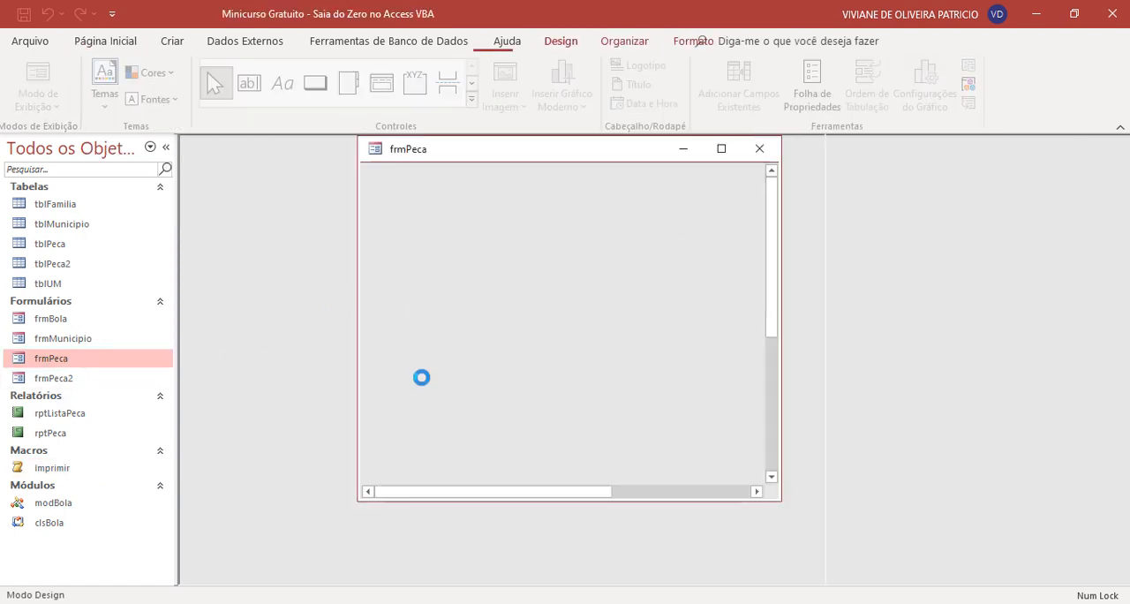
{"action": "scroll", "coordinate": [547, 387], "scroll_direction": "down", "scroll_amount": 2}
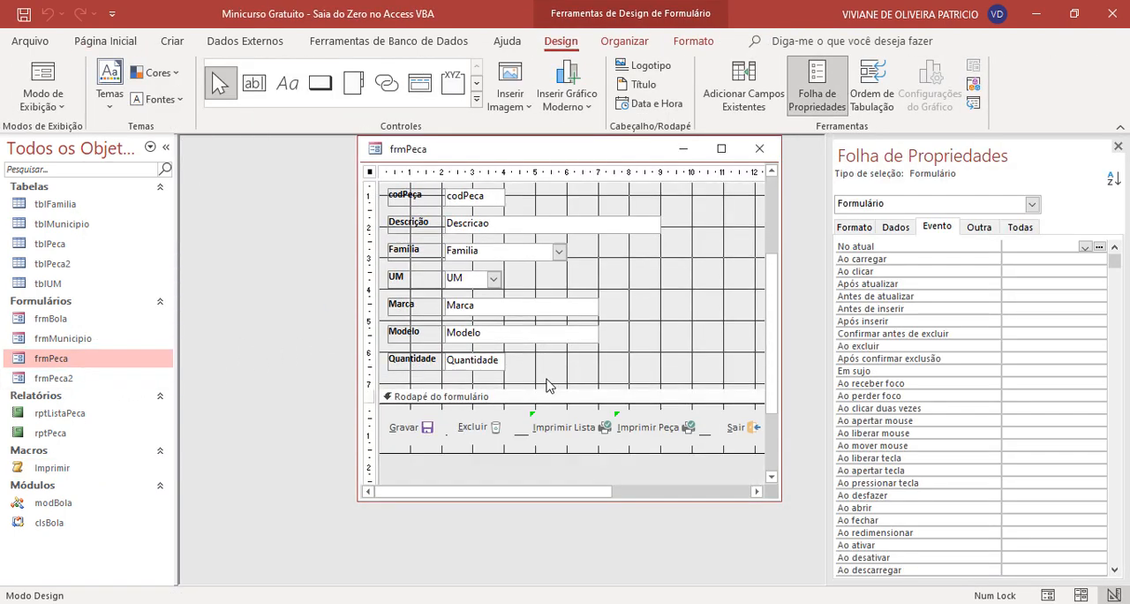
{"action": "left_click", "coordinate": [550, 432]}
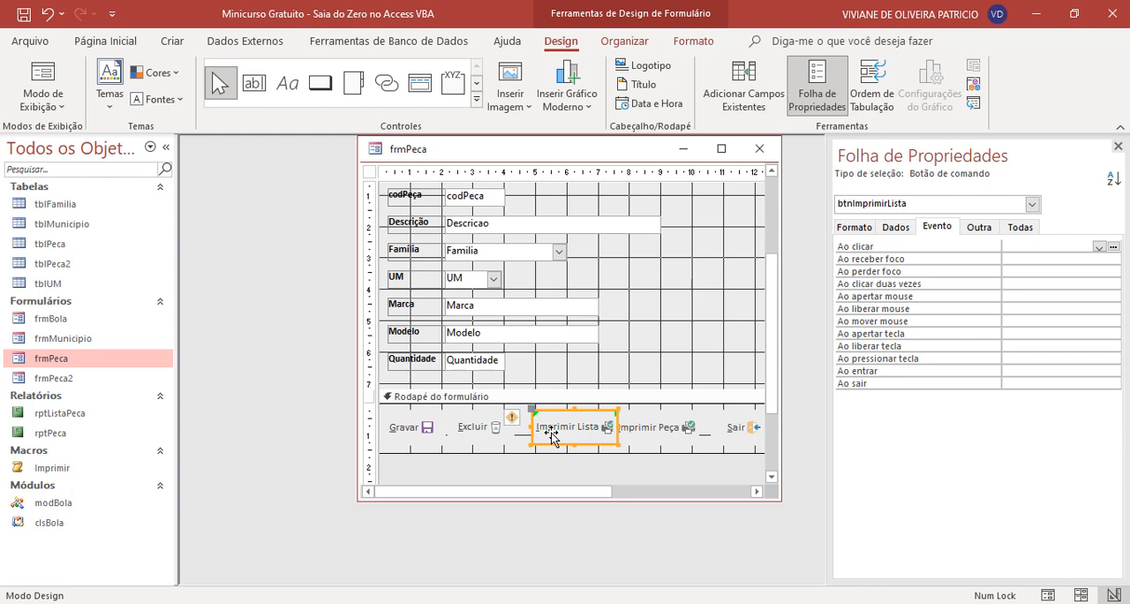
{"action": "key", "text": "Left"}
{"action": "key", "text": "Left"}
{"action": "key", "text": "Left"}
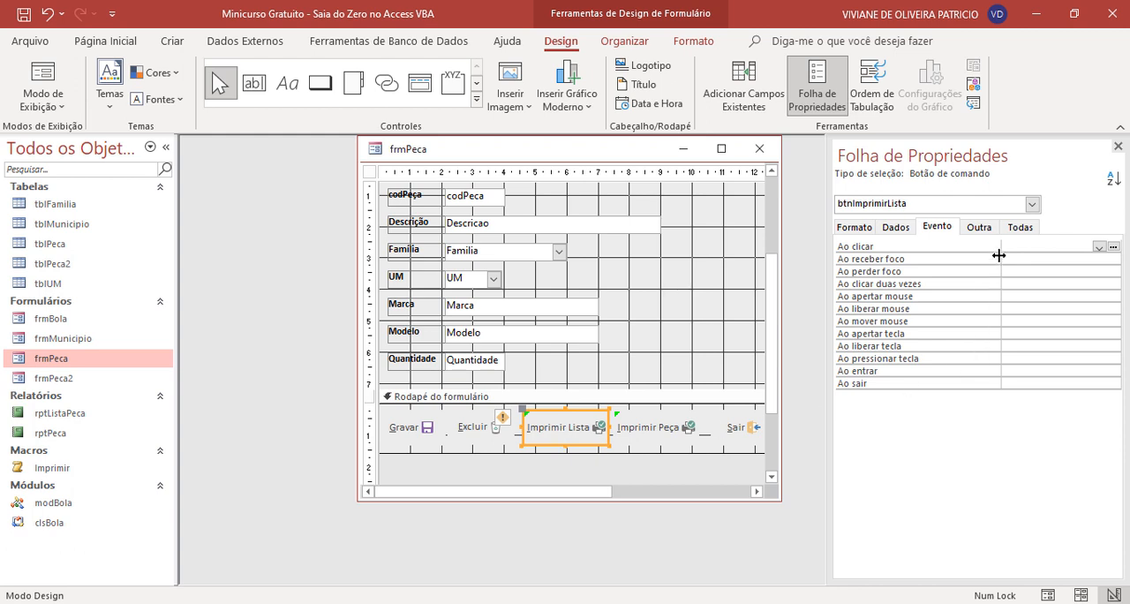
- Assign Imprimir.ImpressãodeLista to the Imprimir Lista button's Ao clicar event and close frmPeca
{"action": "left_click", "coordinate": [977, 227]}
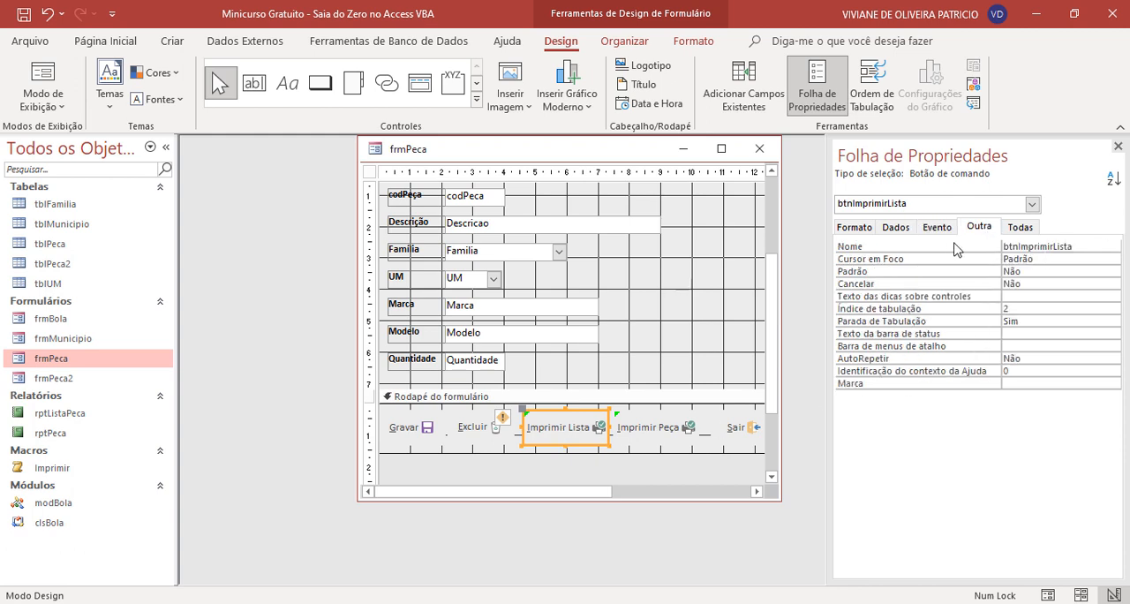
{"action": "left_click", "coordinate": [944, 231]}
{"action": "left_click", "coordinate": [1028, 246]}
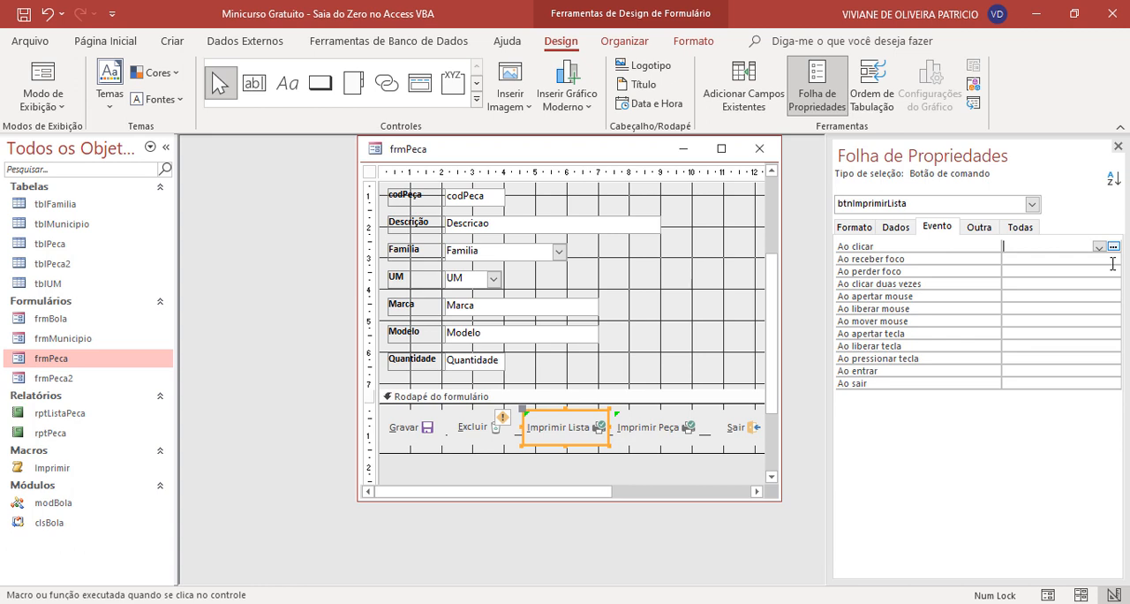
{"action": "left_click", "coordinate": [1099, 247]}
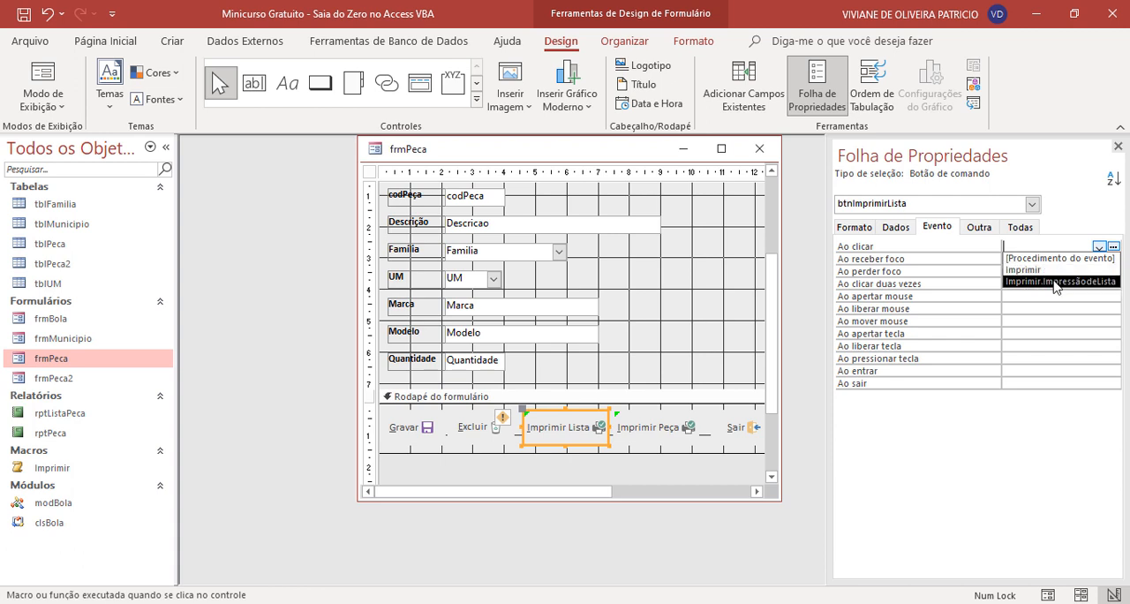
{"action": "left_click", "coordinate": [1055, 283]}
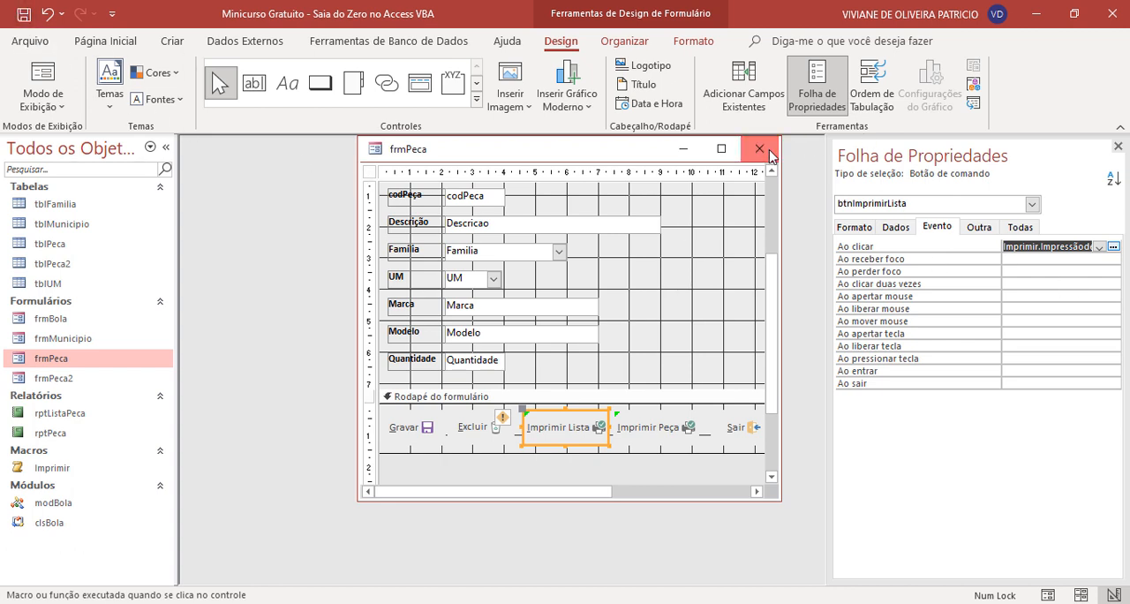
{"action": "left_click", "coordinate": [764, 151]}
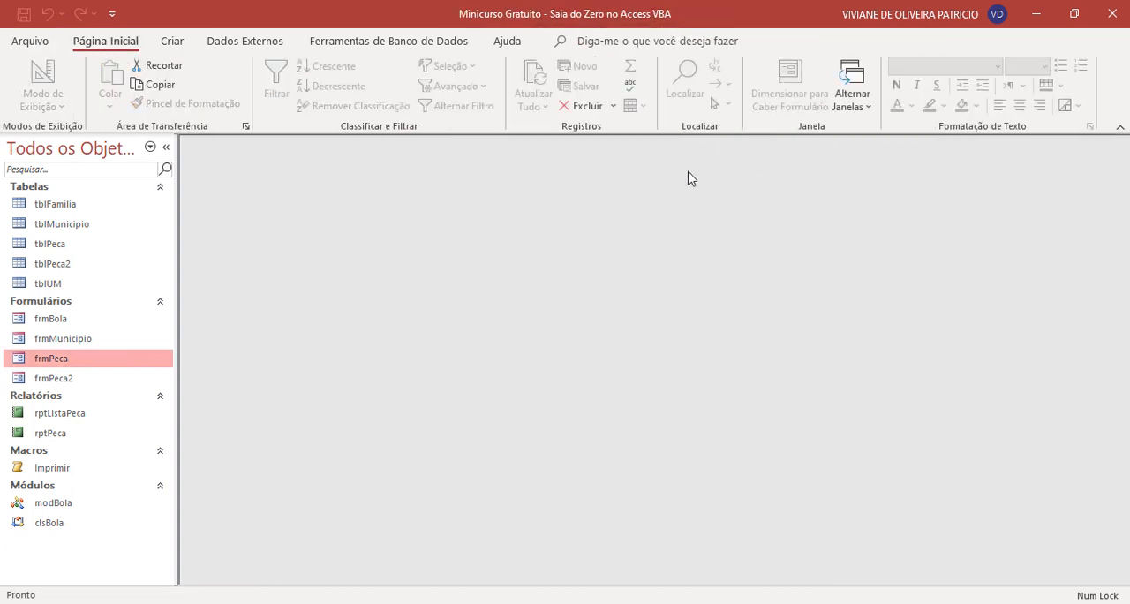
- Open frmPeca and test Imprimir Lista, moving the form aside to view the rptListaPeca preview, and close the report
{"action": "double_click", "coordinate": [76, 371]}
{"action": "left_click", "coordinate": [556, 411]}
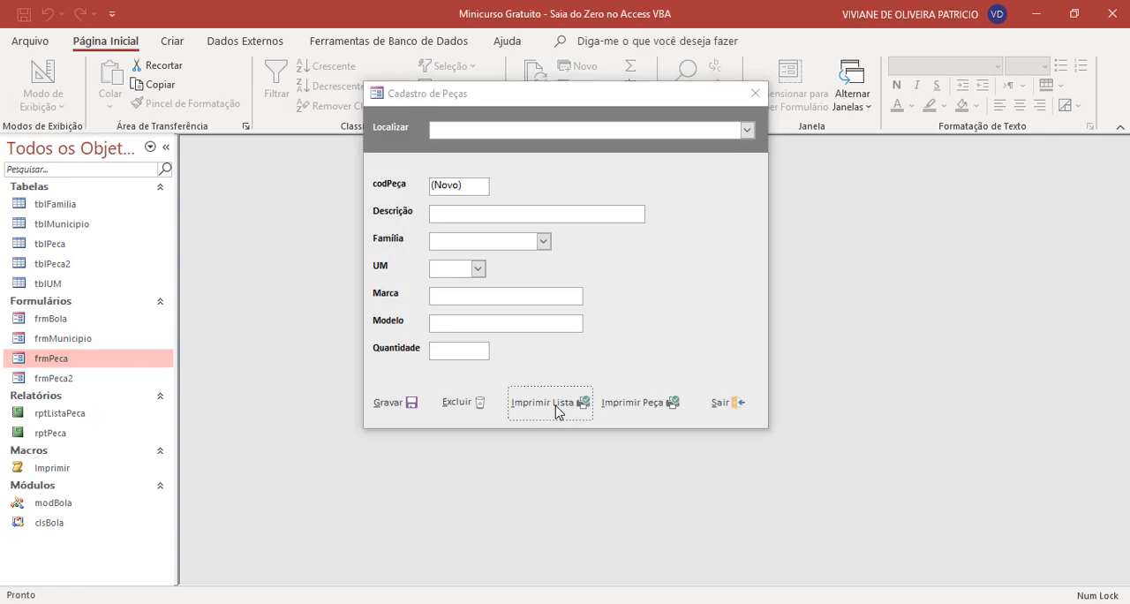
{"action": "left_click_drag", "start_coordinate": [571, 98], "coordinate": [758, 117]}
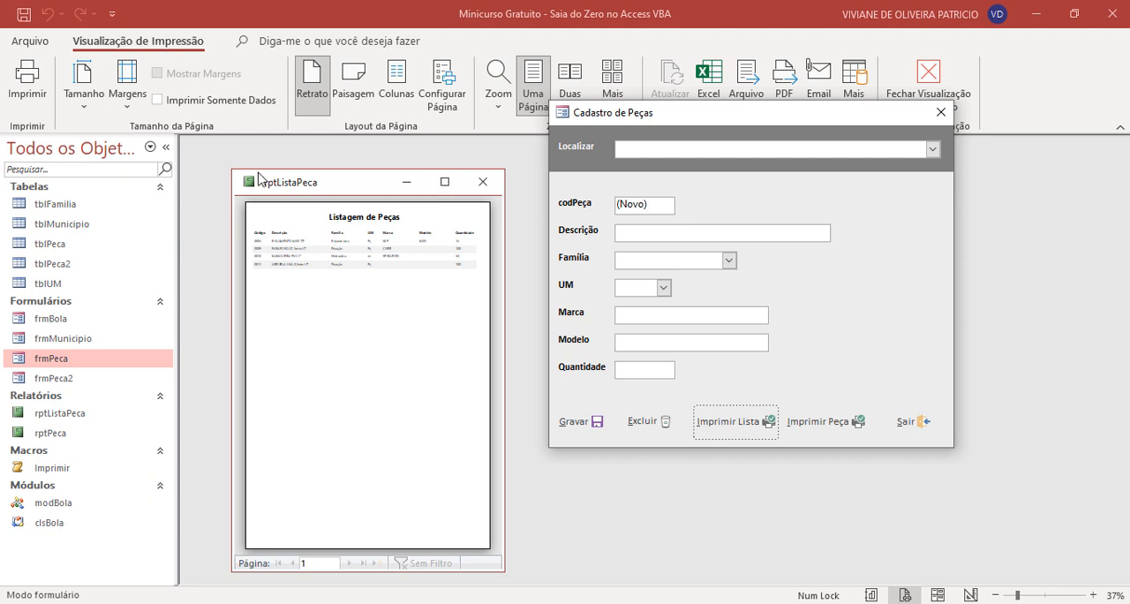
{"action": "left_click", "coordinate": [482, 183]}
- Switch frmPeca to Design view, move its window clear of the property sheet and close the form
{"action": "right_click", "coordinate": [882, 192]}
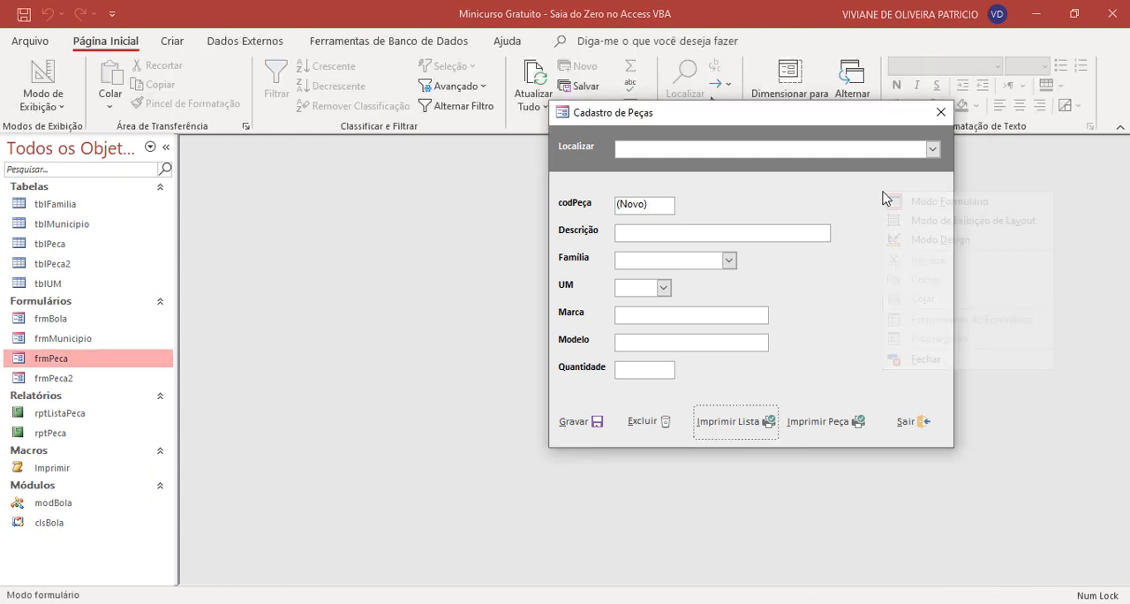
{"action": "left_click", "coordinate": [922, 239]}
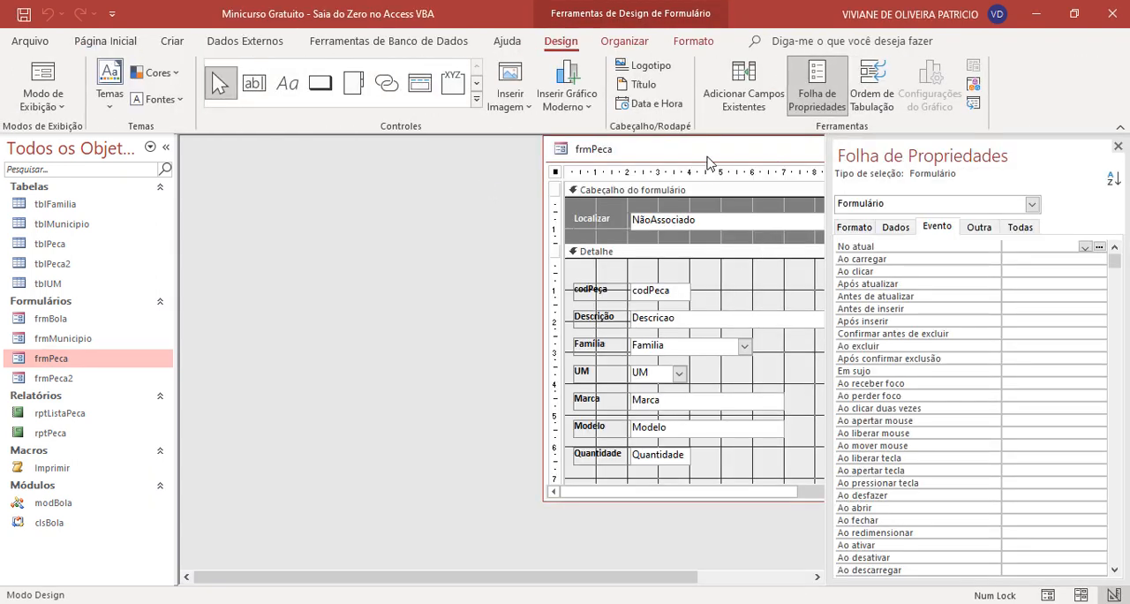
{"action": "left_click_drag", "start_coordinate": [706, 152], "coordinate": [395, 154]}
{"action": "left_click", "coordinate": [627, 152]}
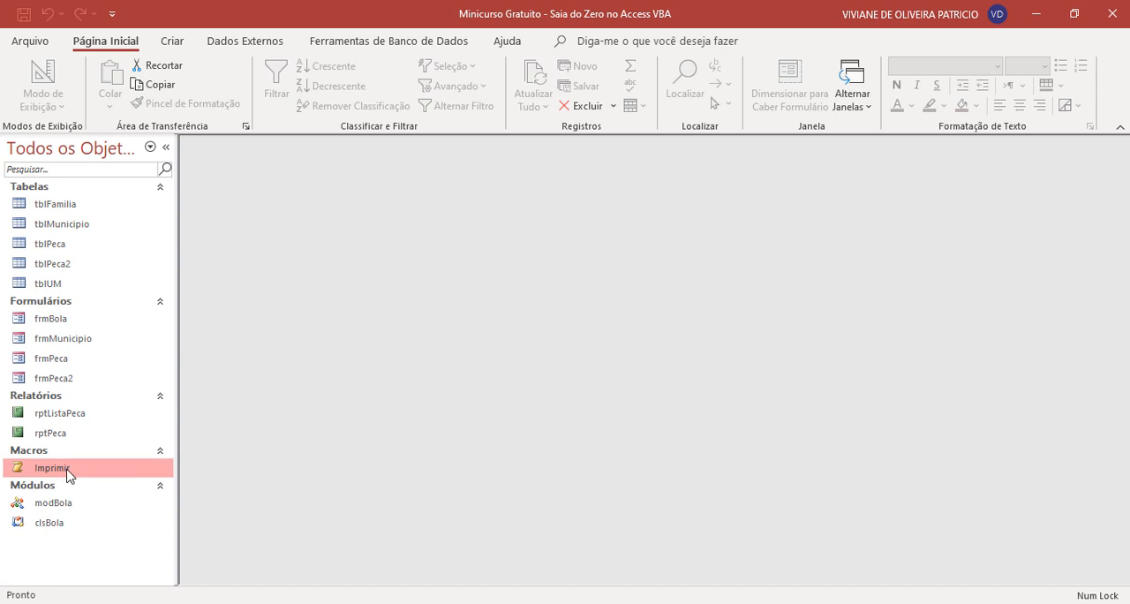
- Open the Imprimir macro in Design view and shrink and reposition its window to fit the workspace
{"action": "right_click", "coordinate": [70, 469]}
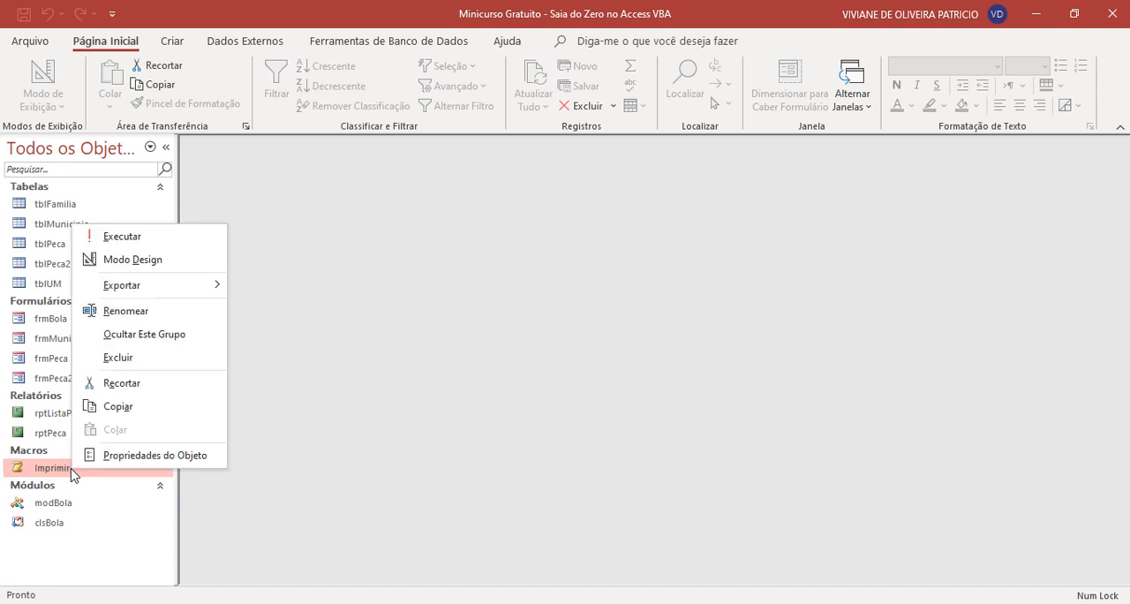
{"action": "left_click", "coordinate": [163, 261]}
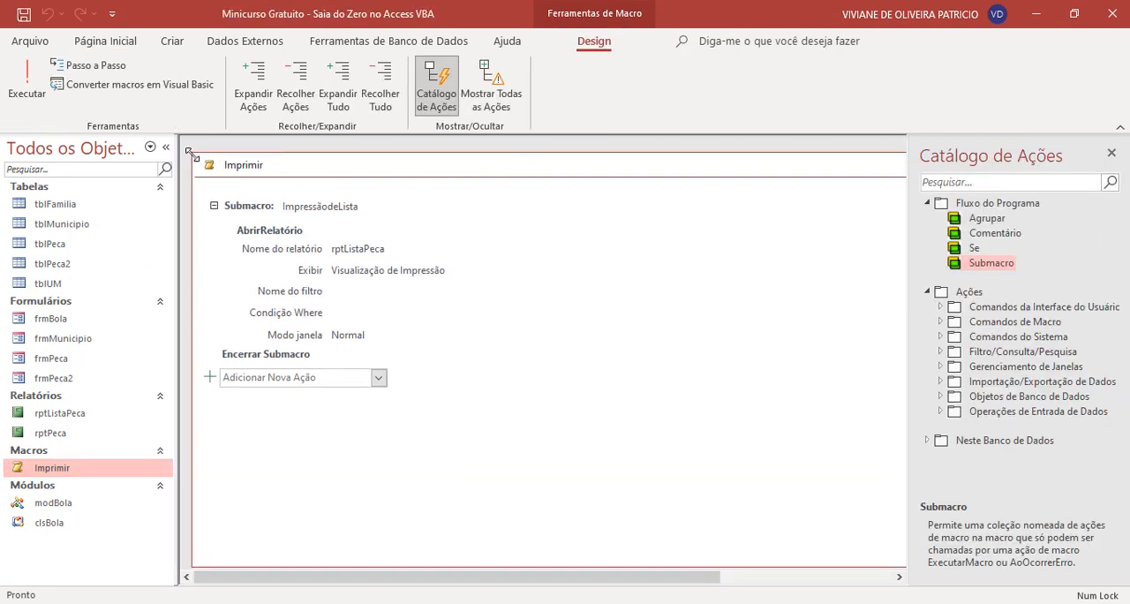
{"action": "left_click_drag", "start_coordinate": [192, 153], "coordinate": [384, 164]}
{"action": "left_click_drag", "start_coordinate": [591, 175], "coordinate": [396, 165]}
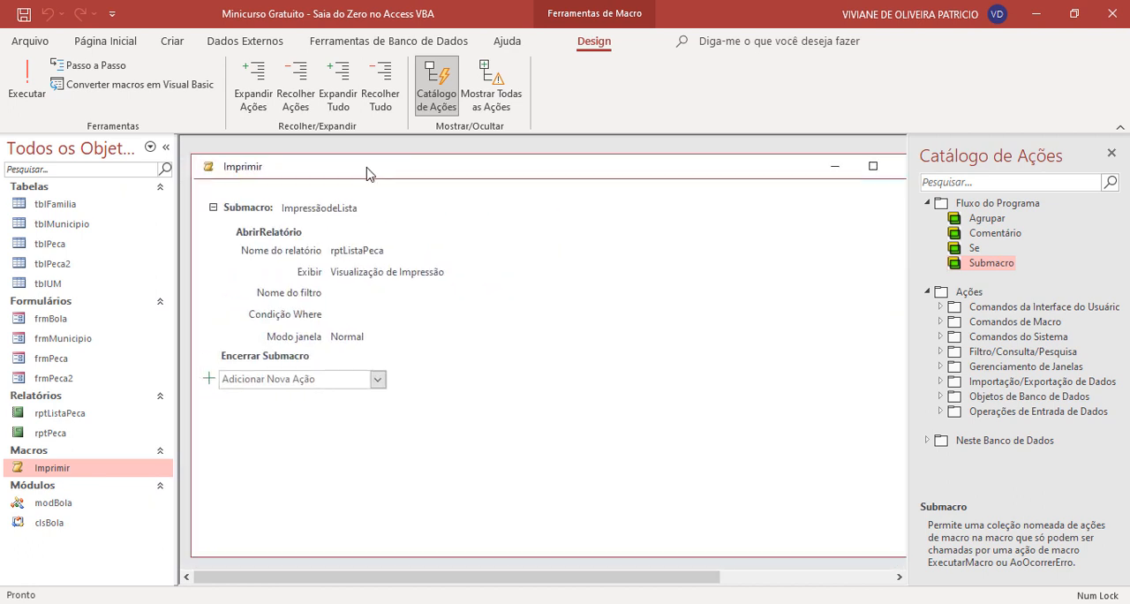
{"action": "left_click_drag", "start_coordinate": [190, 152], "coordinate": [296, 165]}
{"action": "left_click_drag", "start_coordinate": [456, 171], "coordinate": [360, 158]}
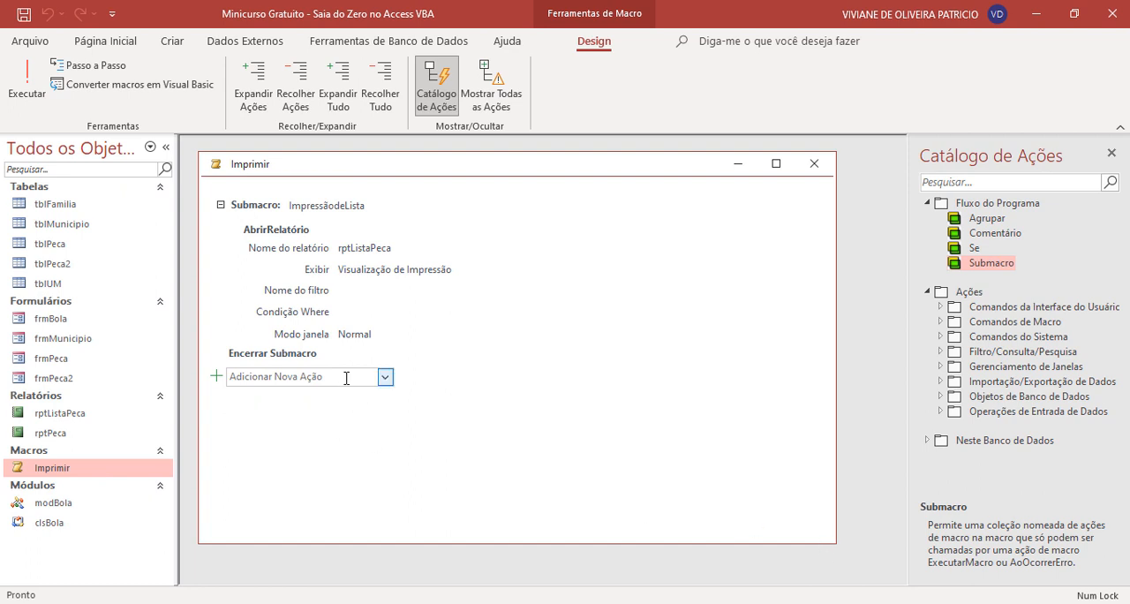
- Add a second Submacro block below ImpressãodeLista in the Imprimir macro and name it ImprimirPeca
{"action": "left_click", "coordinate": [346, 376]}
{"action": "key", "text": "Caps_Lock"}
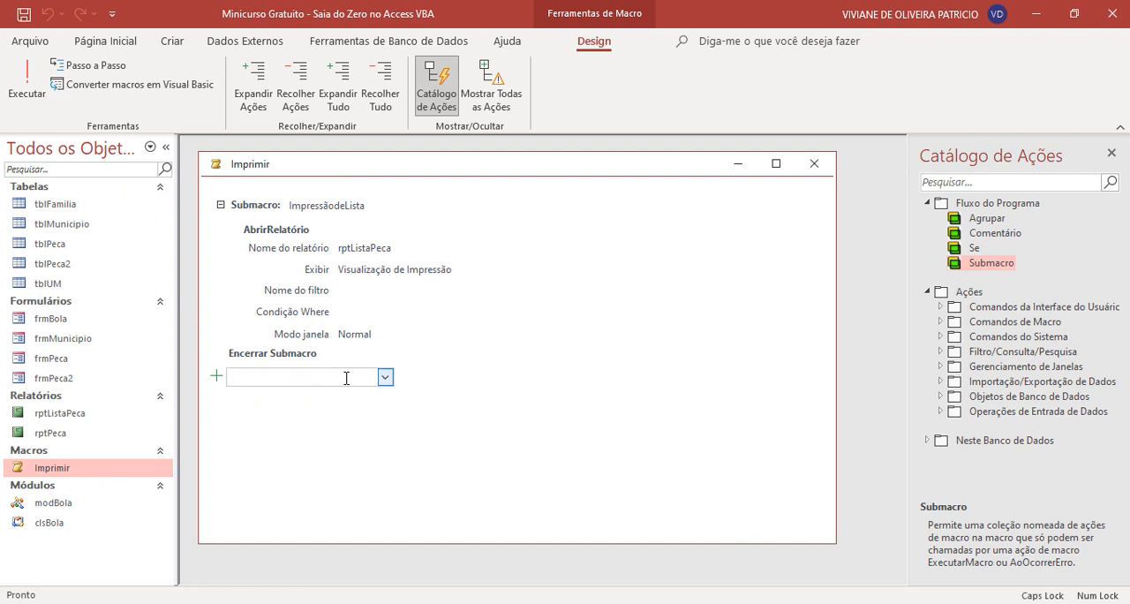
{"action": "left_click_drag", "start_coordinate": [988, 262], "coordinate": [263, 378]}
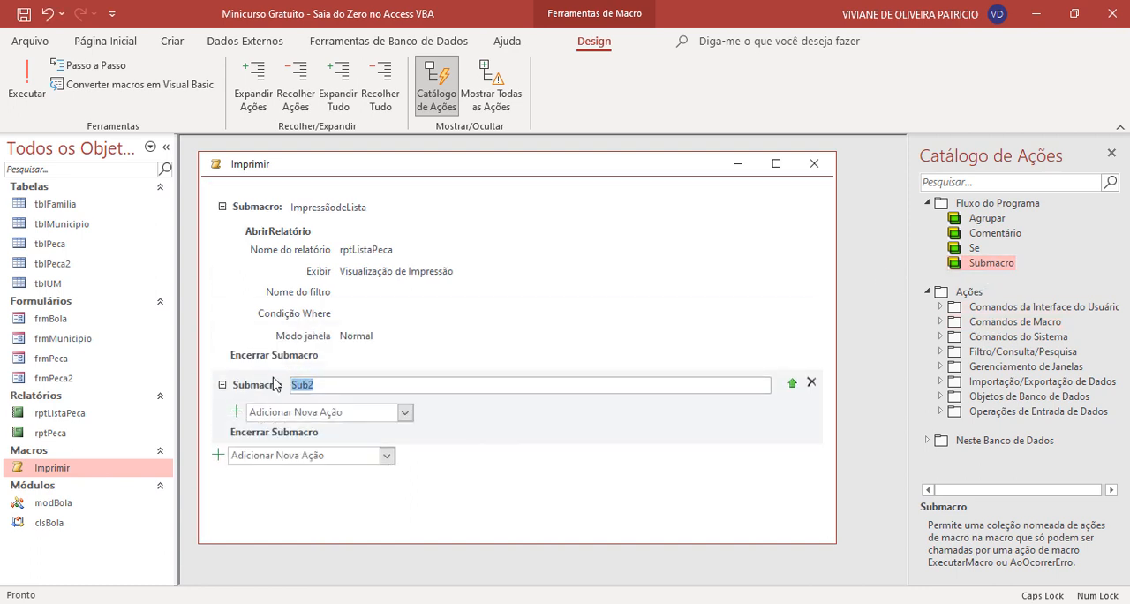
{"action": "type", "text": "iMP"}
{"action": "key", "text": "BackSpace"}
{"action": "key", "text": "BackSpace"}
{"action": "key", "text": "BackSpace"}
{"action": "type", "text": "Imprimir"}
{"action": "key", "text": "Caps_Lock"}
{"action": "type", "text": "Peca"}
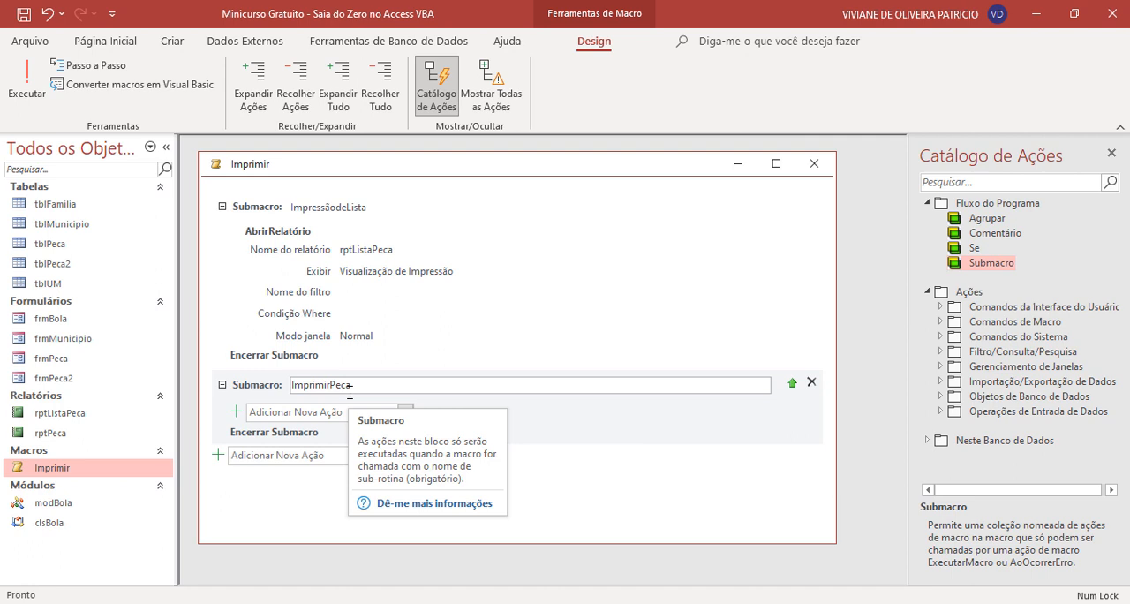
- Search the action list inside the ImprimirPeca submacro for an action that handles variables
{"action": "left_click", "coordinate": [322, 412]}
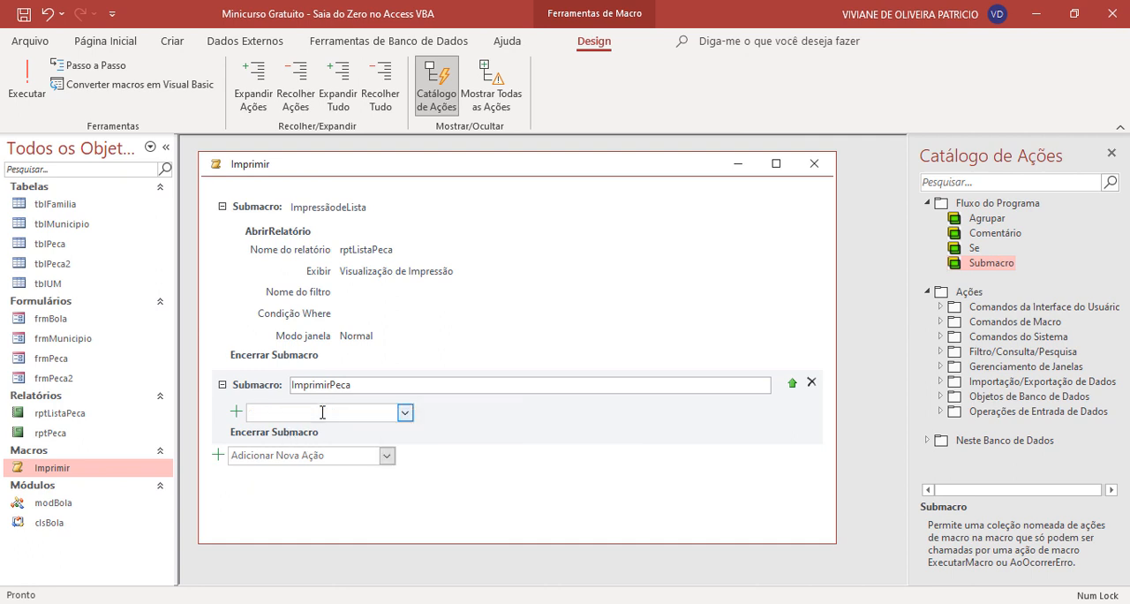
{"action": "left_click", "coordinate": [402, 417]}
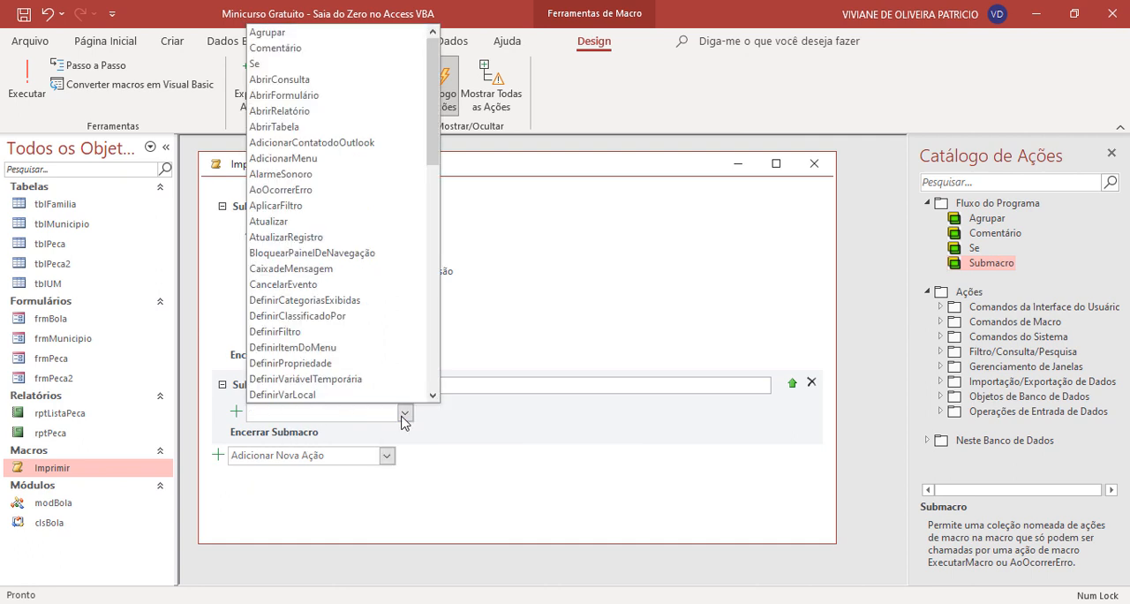
{"action": "type", "text": "Va"}
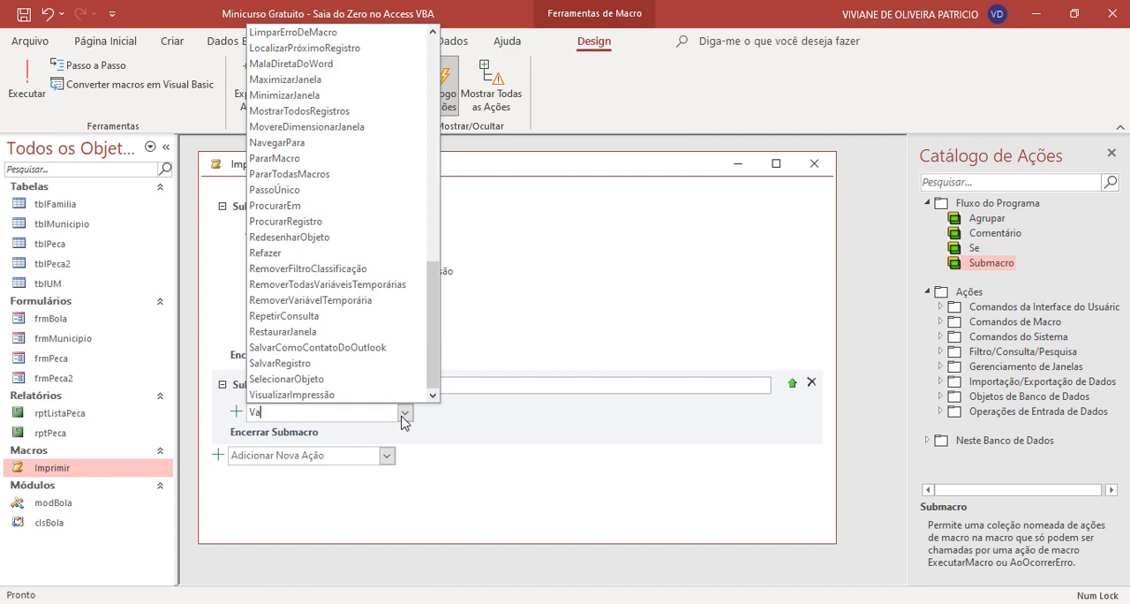
{"action": "type", "text": "r"}
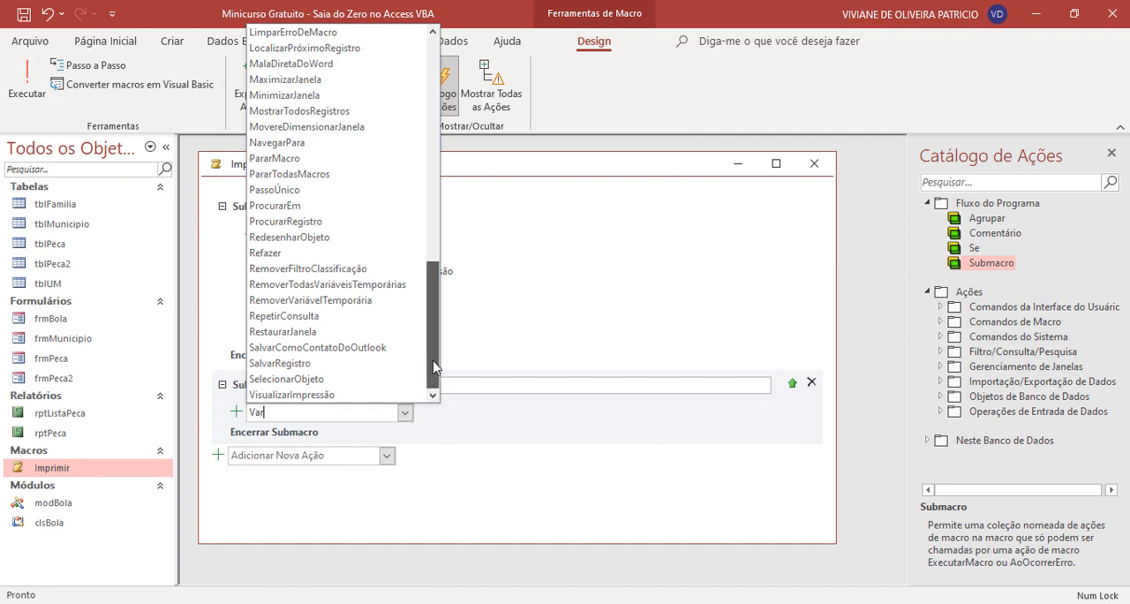
{"action": "scroll", "coordinate": [442, 353], "scroll_direction": "up", "scroll_amount": 1}
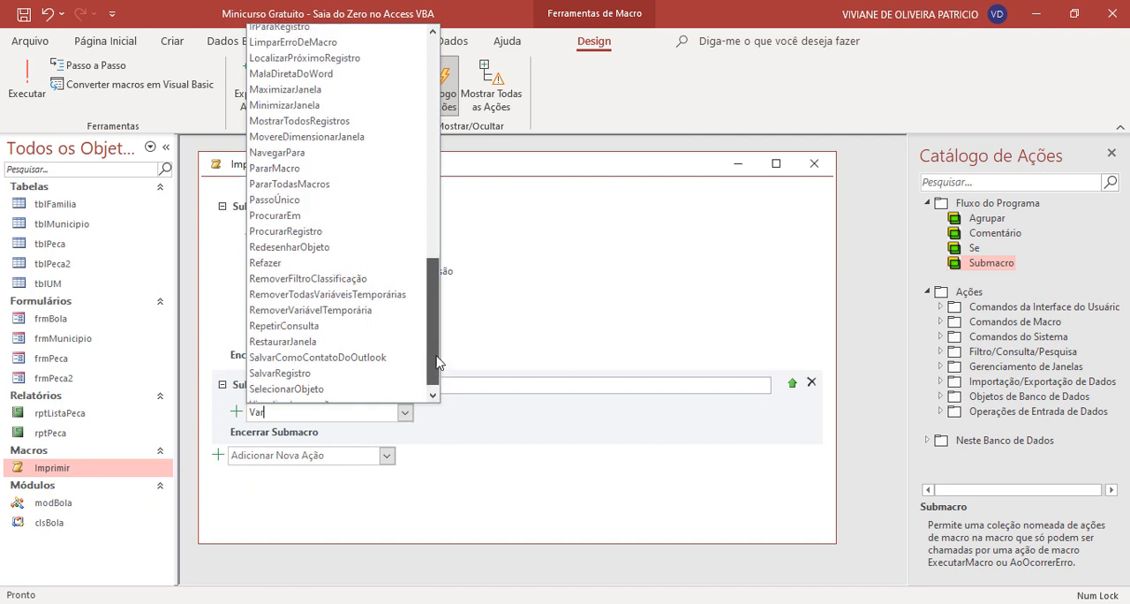
{"action": "scroll", "coordinate": [438, 354], "scroll_direction": "up", "scroll_amount": 1}
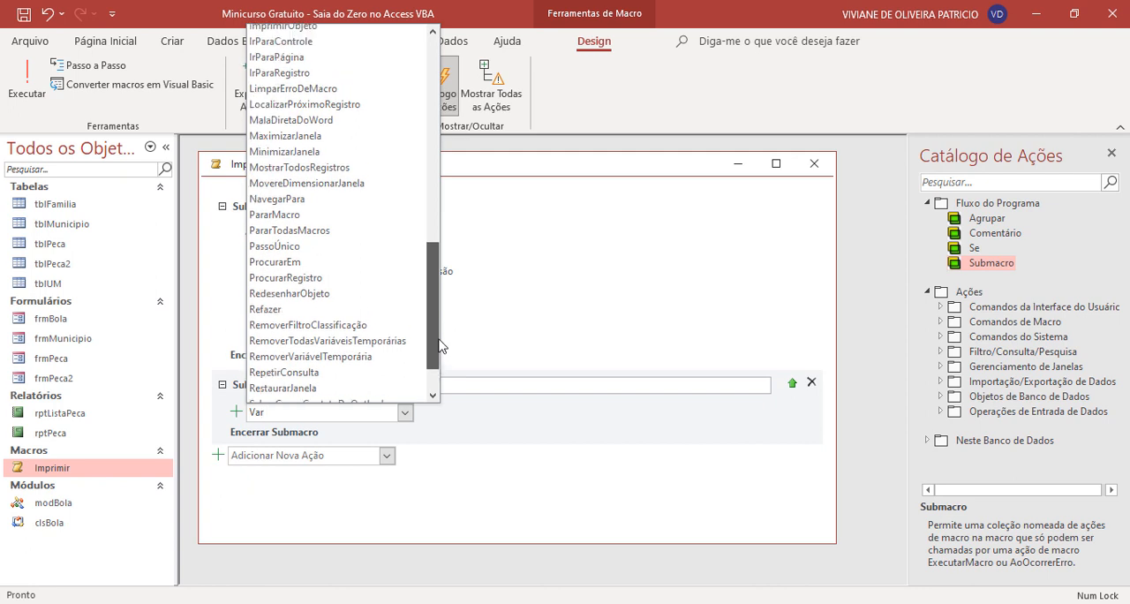
{"action": "left_click_drag", "start_coordinate": [435, 356], "coordinate": [458, 331]}
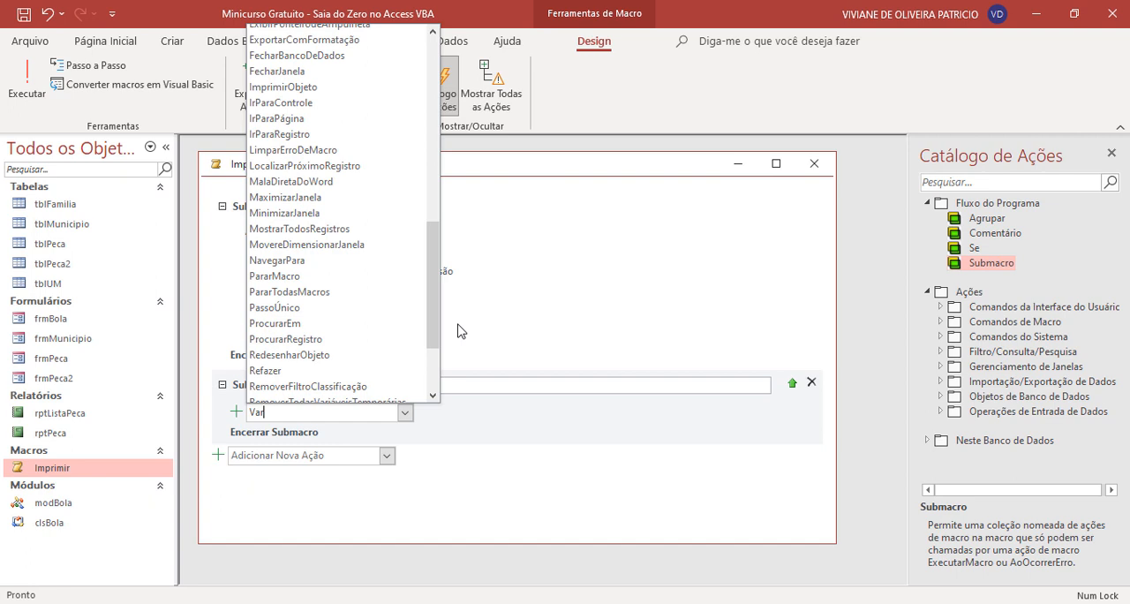
{"action": "type", "text": "iáveeis"}
- Show all macro actions and add the DefinirVariávelTemporária action inside the ImprimirPeca submacro
{"action": "left_click", "coordinate": [492, 88]}
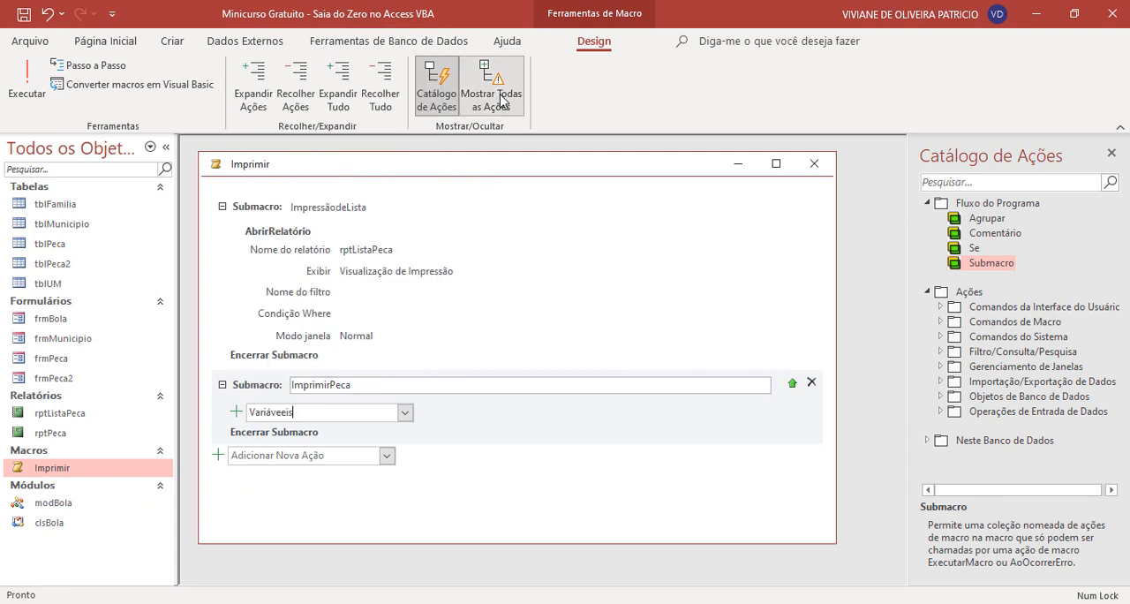
{"action": "left_click_drag", "start_coordinate": [307, 413], "coordinate": [183, 406]}
{"action": "type", "text": "Vari"}
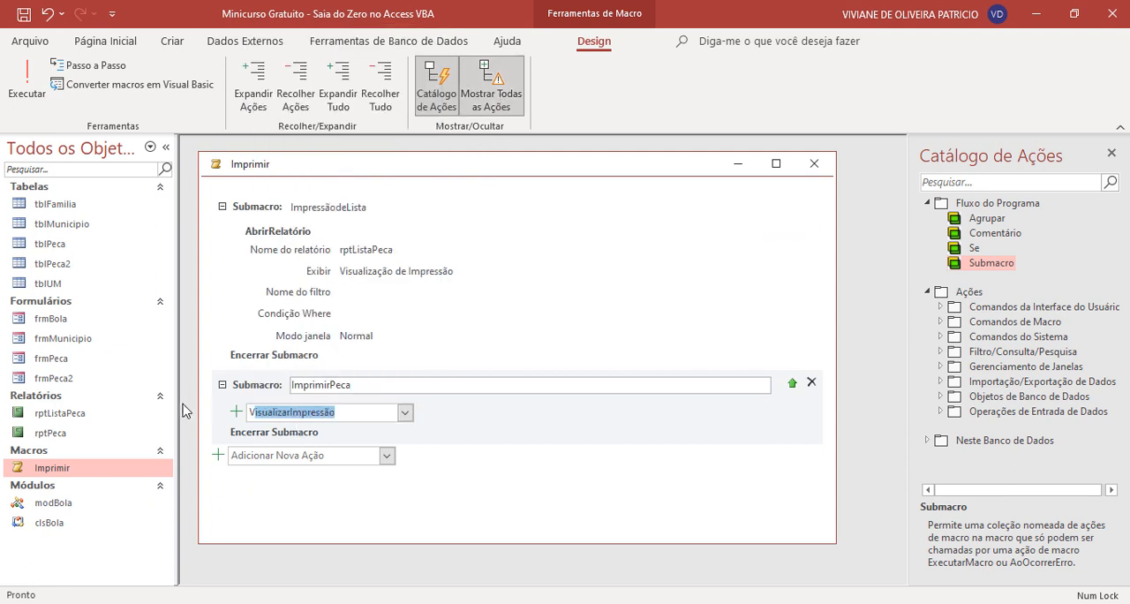
{"action": "left_click", "coordinate": [405, 412]}
{"action": "scroll", "coordinate": [433, 176], "scroll_direction": "down", "scroll_amount": 5}
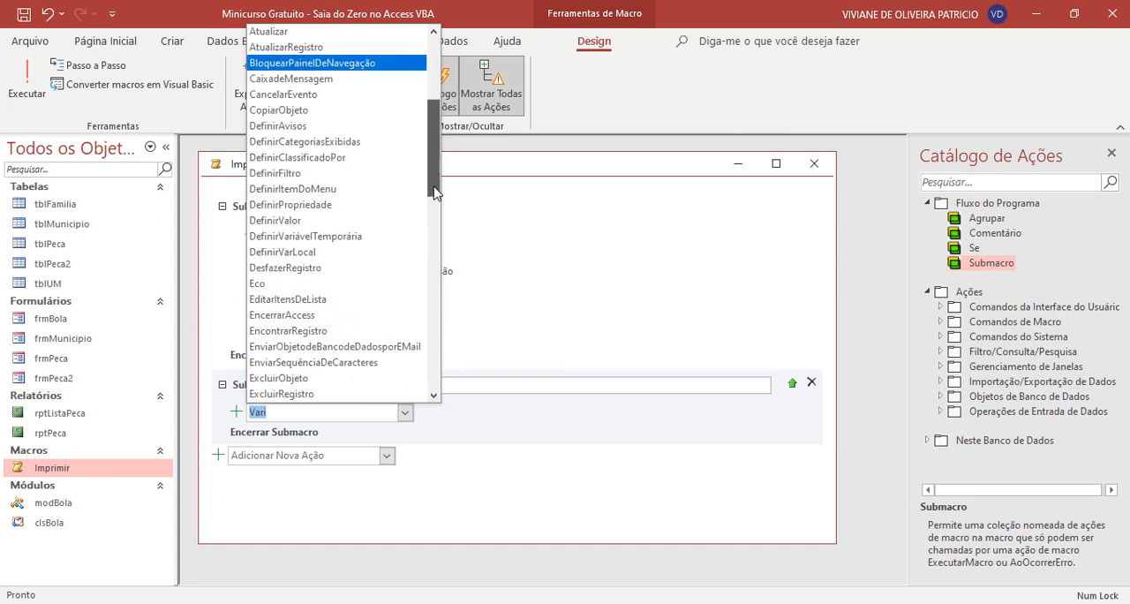
{"action": "left_click_drag", "start_coordinate": [433, 194], "coordinate": [438, 368]}
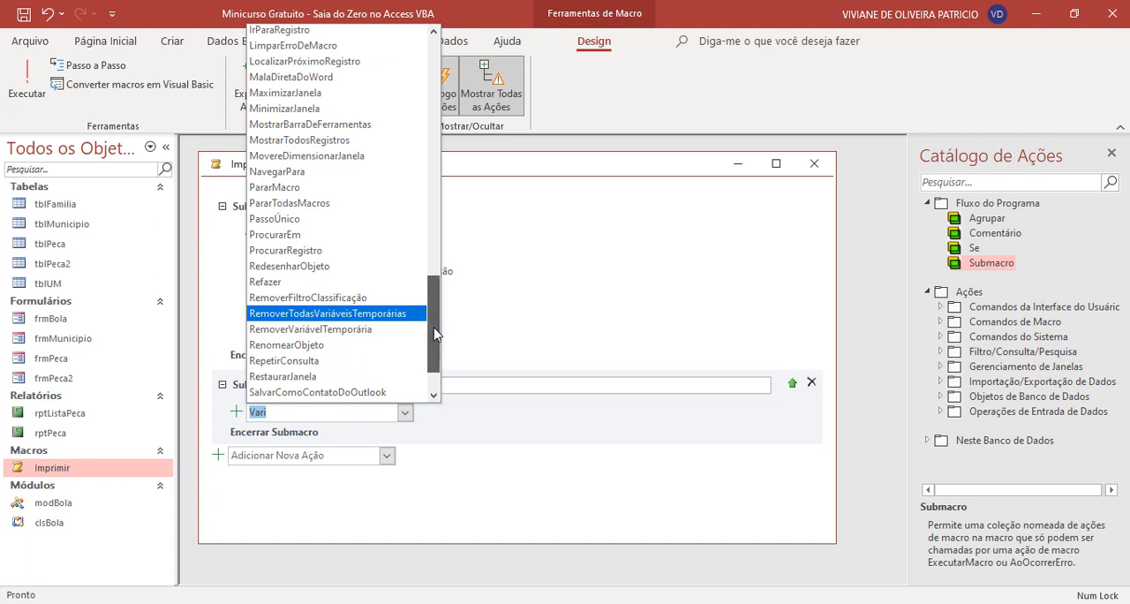
{"action": "left_click_drag", "start_coordinate": [435, 332], "coordinate": [451, 189]}
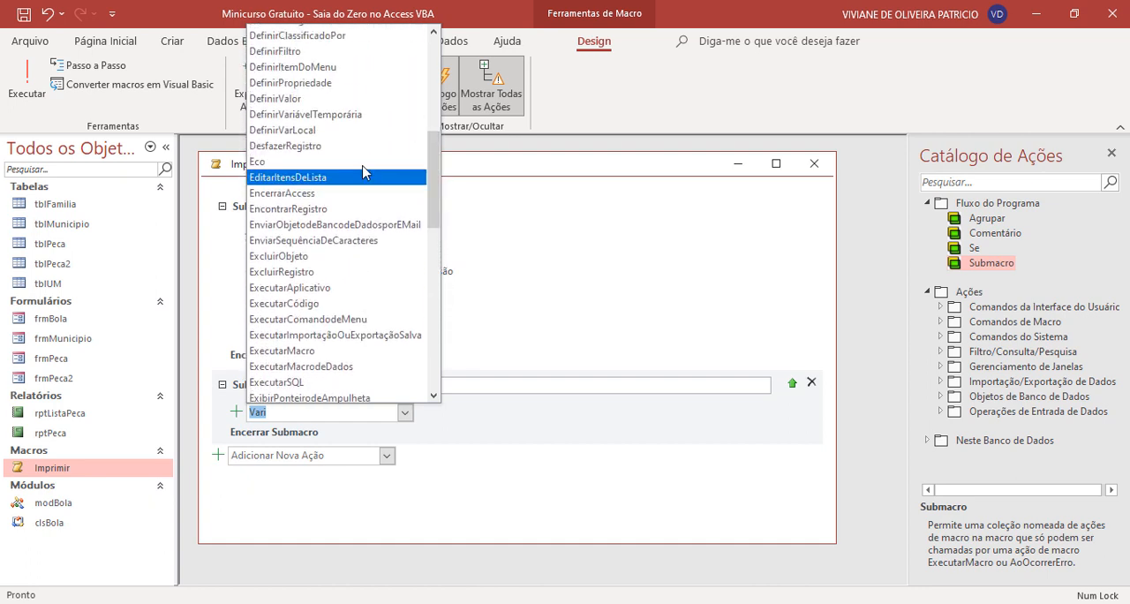
{"action": "left_click", "coordinate": [340, 120]}
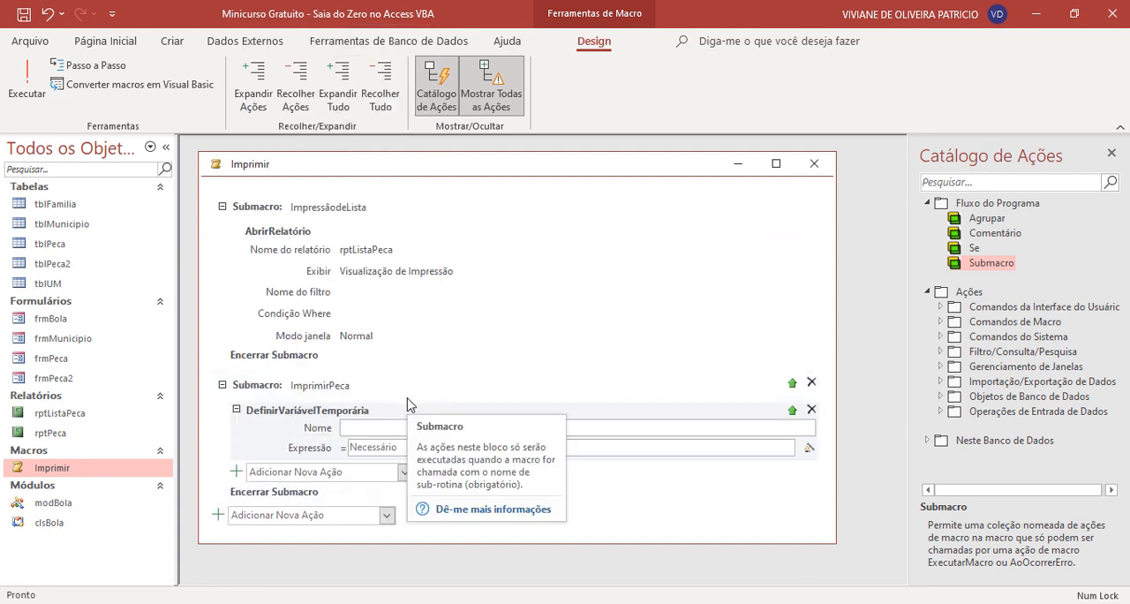
- Name the temporary variable MyVar
{"action": "type", "text": "MyVar"}
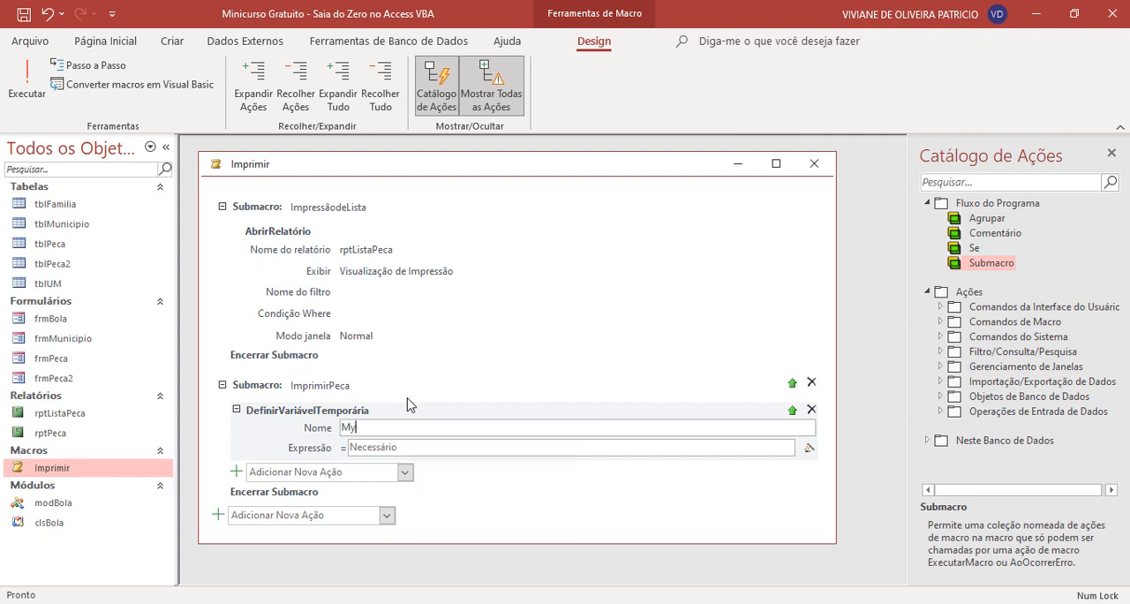
{"action": "left_click", "coordinate": [458, 444]}
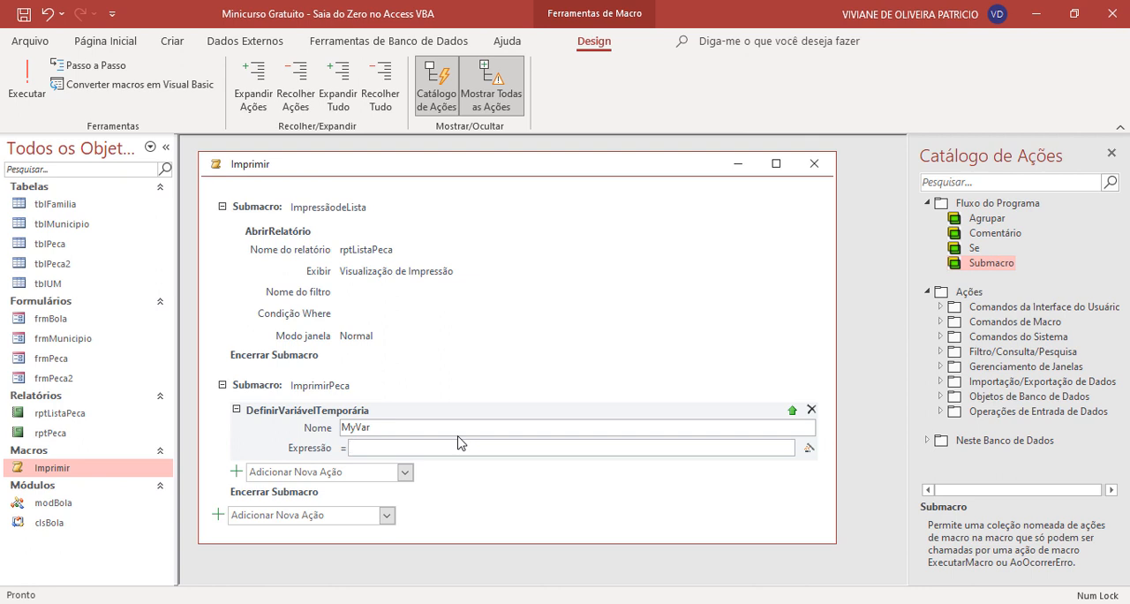
{"action": "left_click", "coordinate": [457, 436]}
- Set the MyVar variable's expression to InputBox("Favor informar o número da Peça!")
{"action": "left_click", "coordinate": [387, 447]}
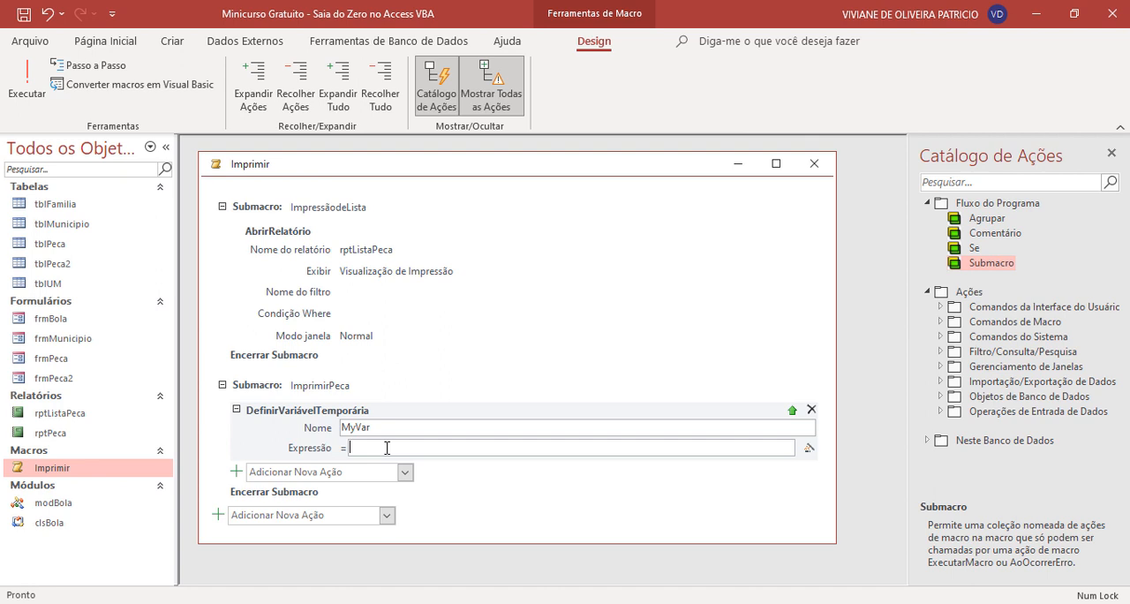
{"action": "key", "text": "Caps_Lock"}
{"action": "key", "text": "Caps_Lock"}
{"action": "type", "text": "Input"}
{"action": "key", "text": "Caps_Lock"}
{"action": "key", "text": "Caps_Lock"}
{"action": "type", "text": "Box(\""}
{"action": "key", "text": "Caps_Lock"}
{"action": "type", "text": "F"}
{"action": "key", "text": "Caps_Lock"}
{"action": "type", "text": "avor inforn"}
{"action": "key", "text": "BackSpace"}
{"action": "type", "text": "mar o "}
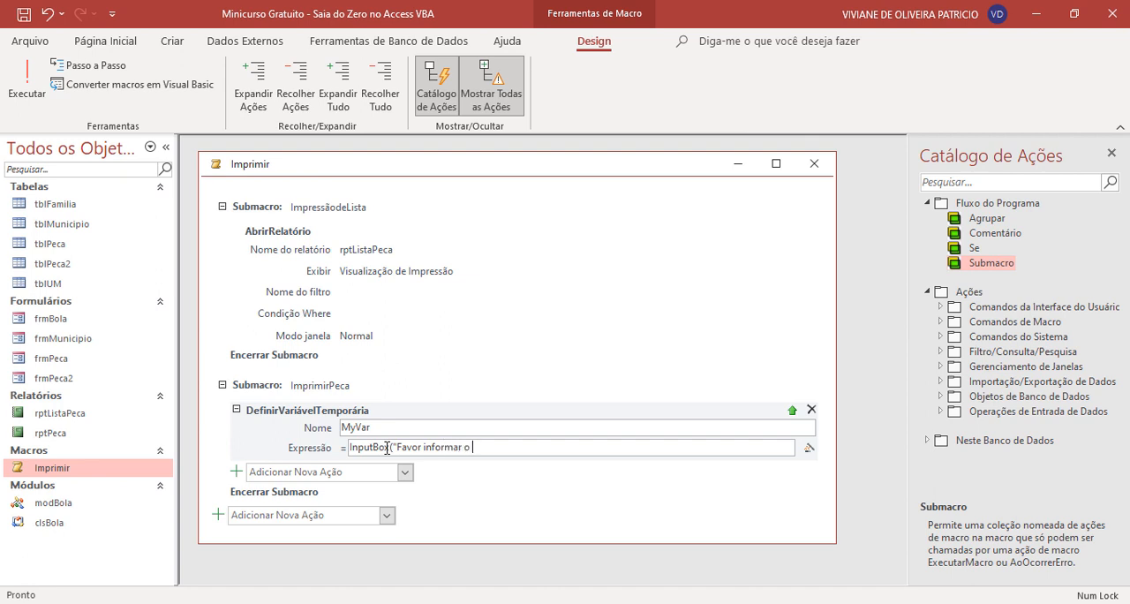
{"action": "type", "text": "número da Peça!\")"}
- Add an AbrirRelatório action after the temporary variable in the ImprimirPeca submacro
{"action": "left_click", "coordinate": [372, 473]}
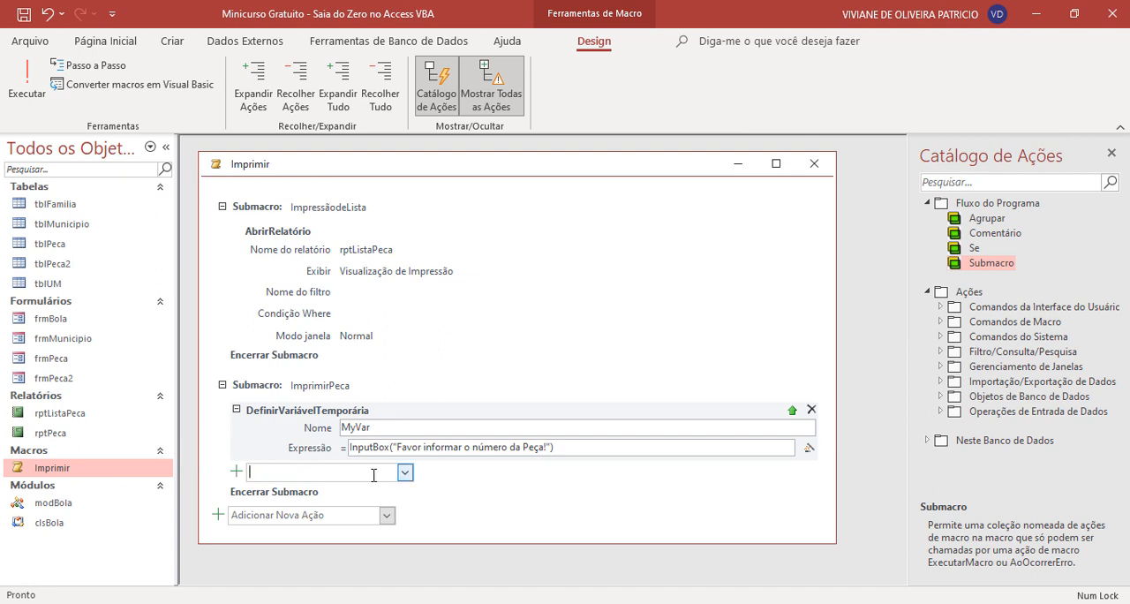
{"action": "type", "text": "AbrirConsulta"}
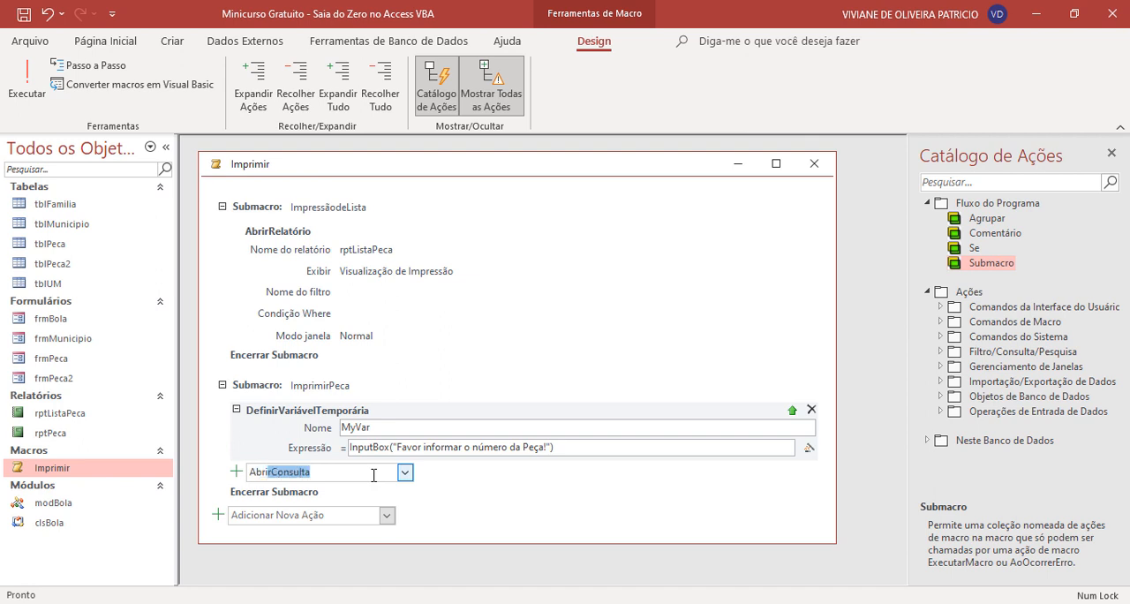
{"action": "left_click", "coordinate": [405, 473]}
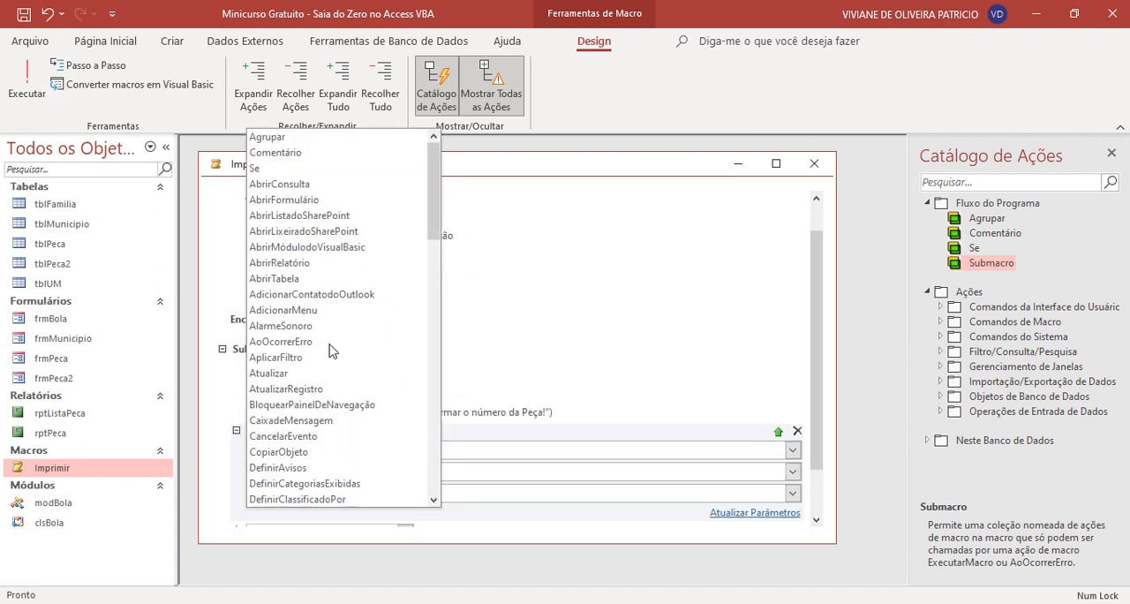
{"action": "left_click", "coordinate": [344, 262]}
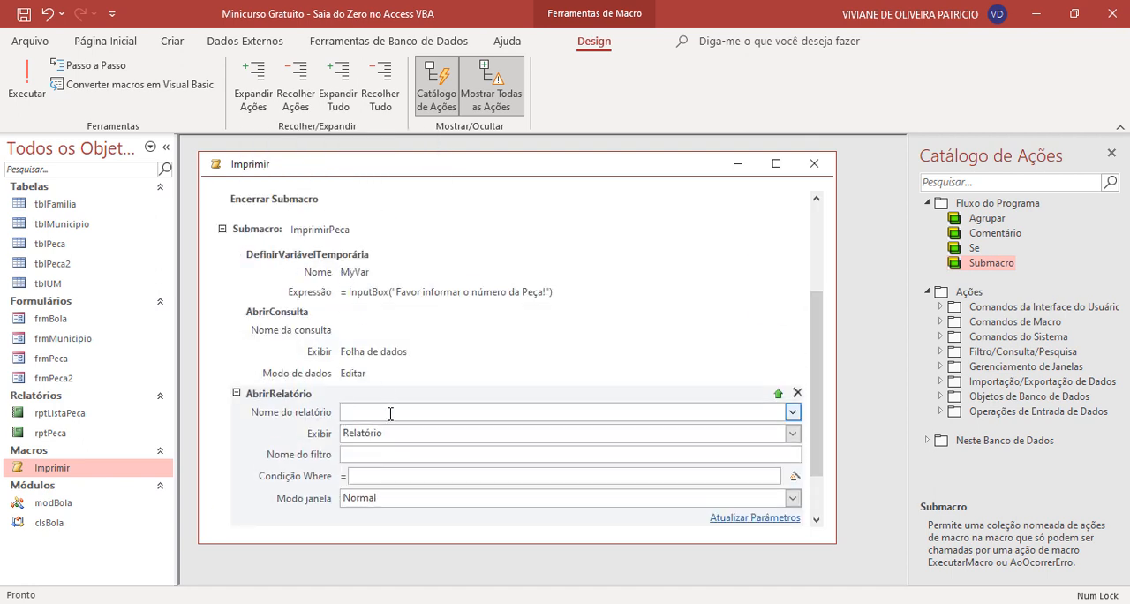
- Set the new AbrirRelatório action to open rptPeca in Visualização de Impressão
{"action": "left_click", "coordinate": [796, 416]}
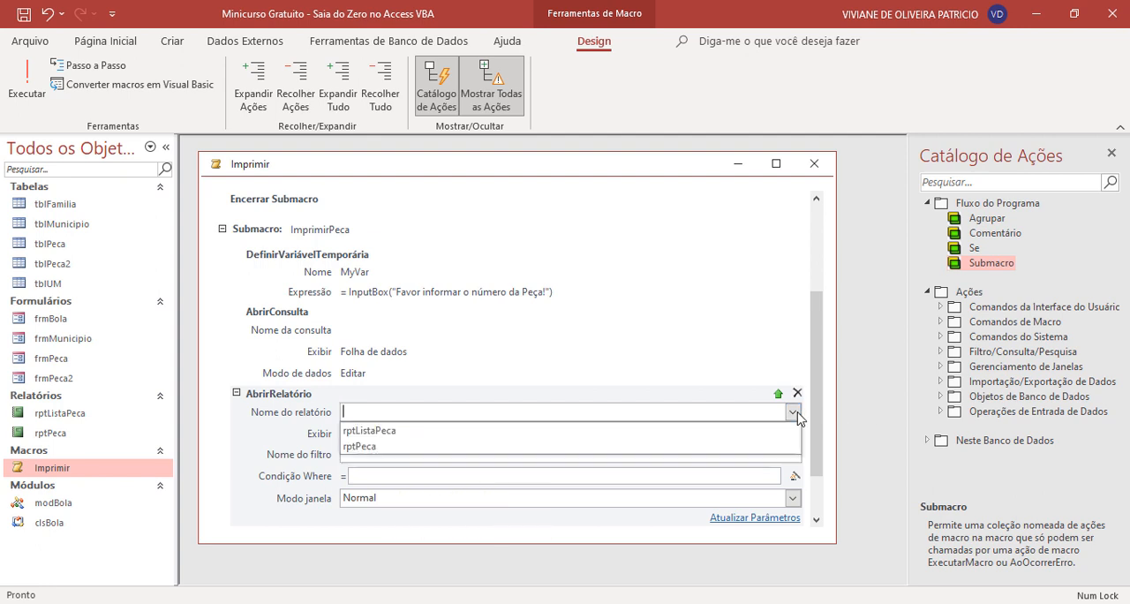
{"action": "left_click", "coordinate": [452, 449]}
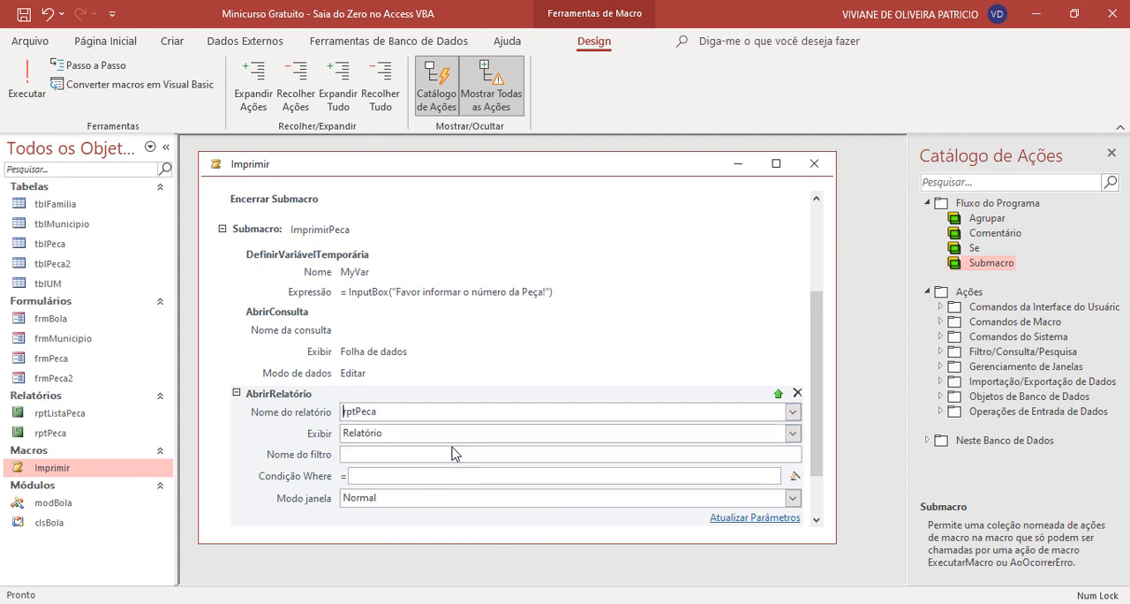
{"action": "left_click", "coordinate": [792, 432]}
{"action": "left_click", "coordinate": [469, 483]}
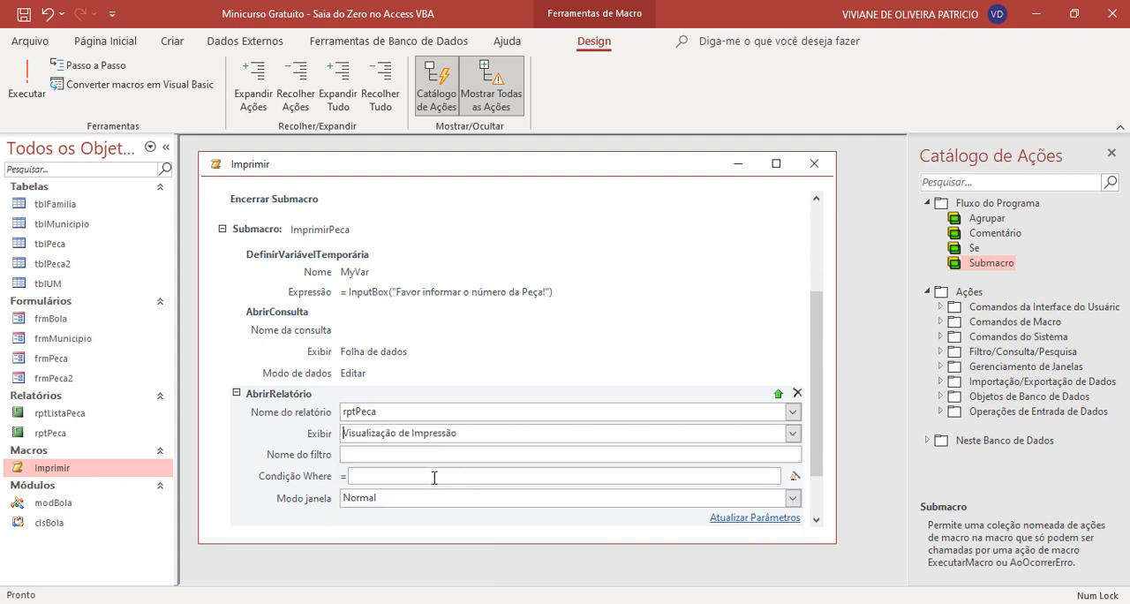
- Enter [codPeca]=[TempVars]!MyVar as the Where condition of the rptPeca AbrirRelatório action
{"action": "left_click", "coordinate": [369, 477]}
{"action": "type", "text": "cod"}
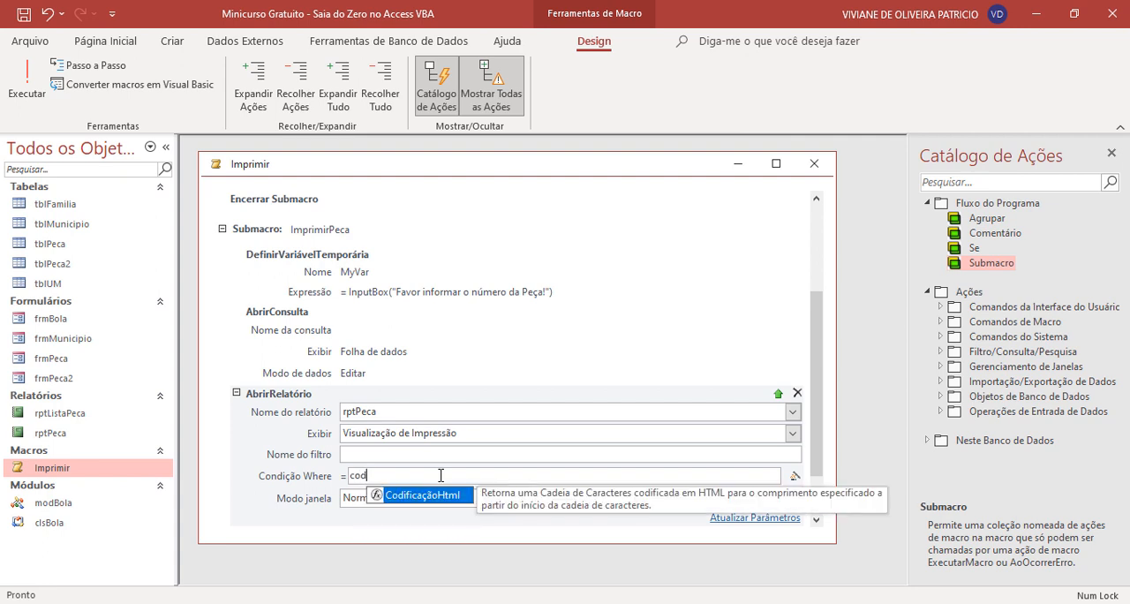
{"action": "key", "text": "BackSpace"}
{"action": "key", "text": "BackSpace"}
{"action": "key", "text": "BackSpace"}
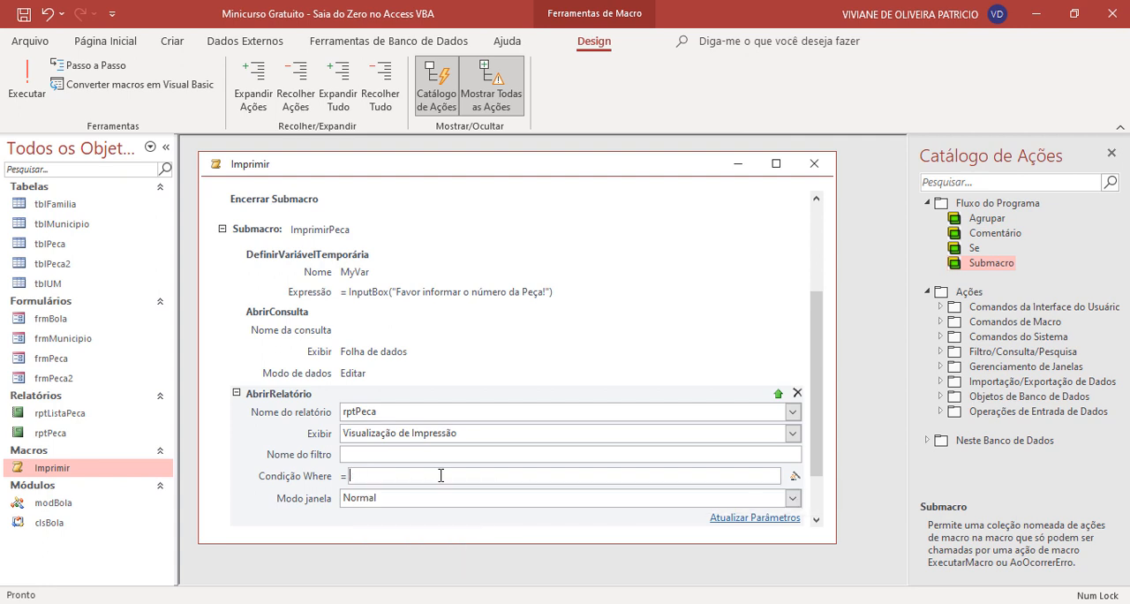
{"action": "type", "text": "[codPeca]"}
{"action": "type", "text": "="}
{"action": "type", "text": "tem"}
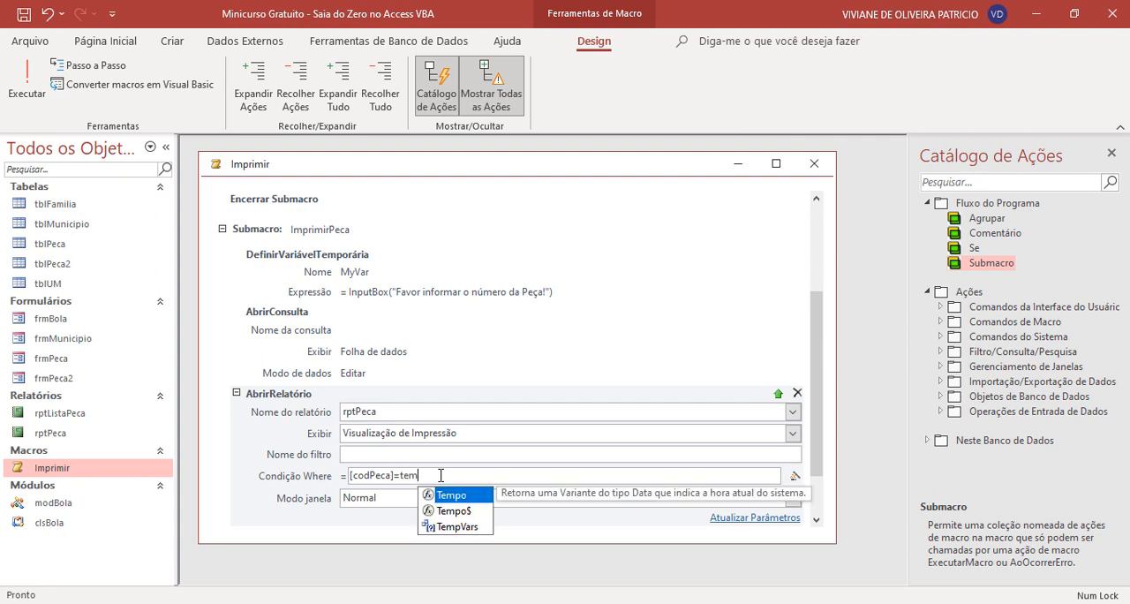
{"action": "double_click", "coordinate": [436, 527]}
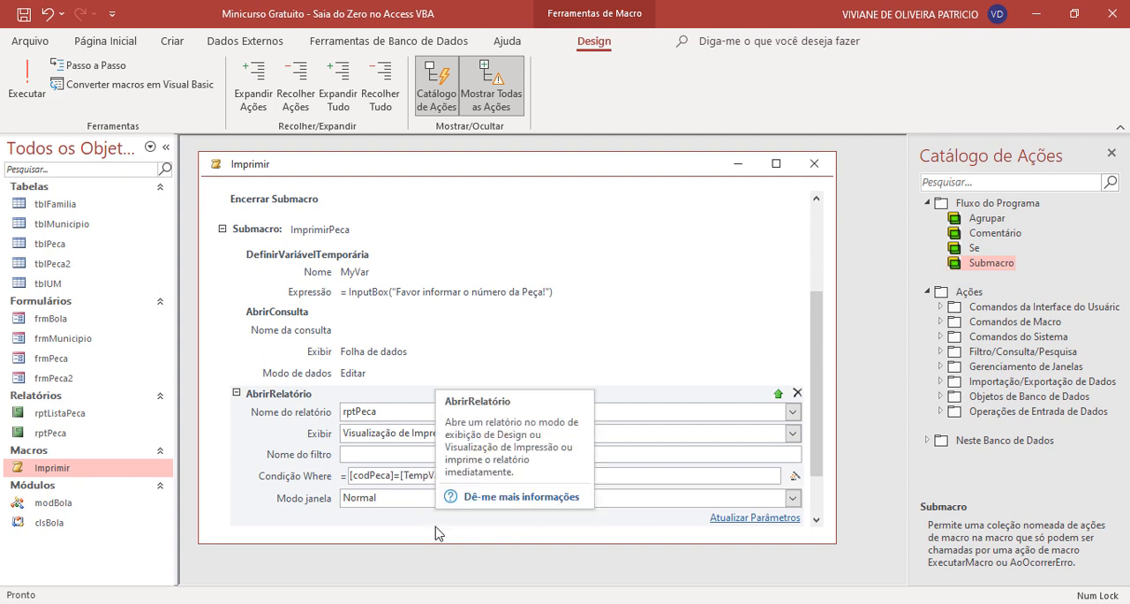
{"action": "type", "text": "my"}
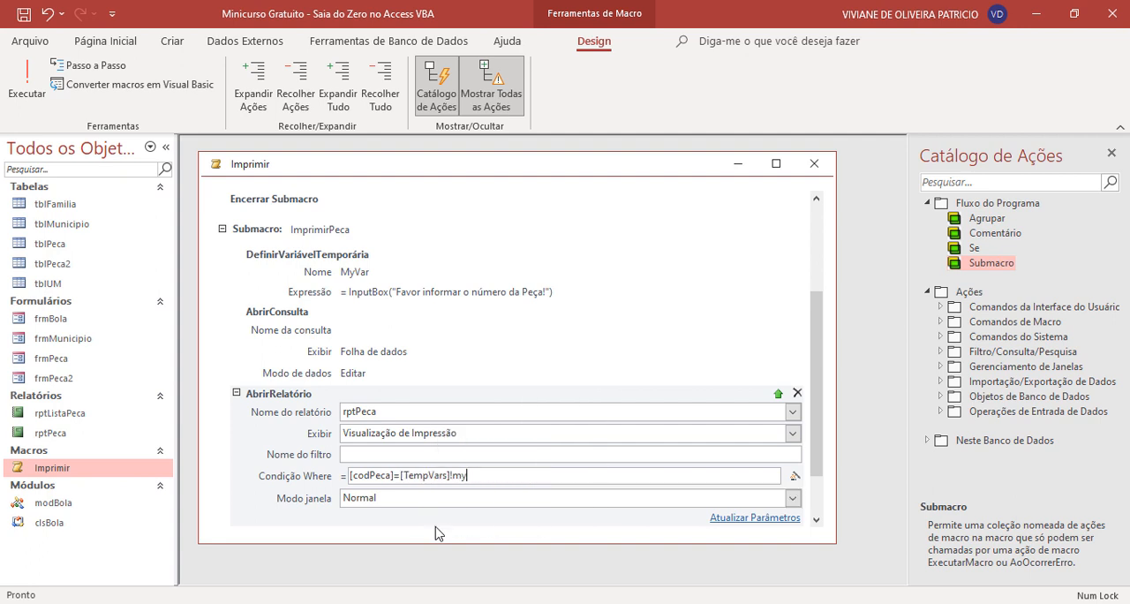
{"action": "key", "text": "BackSpace"}
{"action": "key", "text": "BackSpace"}
{"action": "type", "text": "Mu"}
{"action": "key", "text": "BackSpace"}
{"action": "type", "text": "yVar"}
{"action": "left_click_drag", "start_coordinate": [481, 476], "coordinate": [249, 464]}
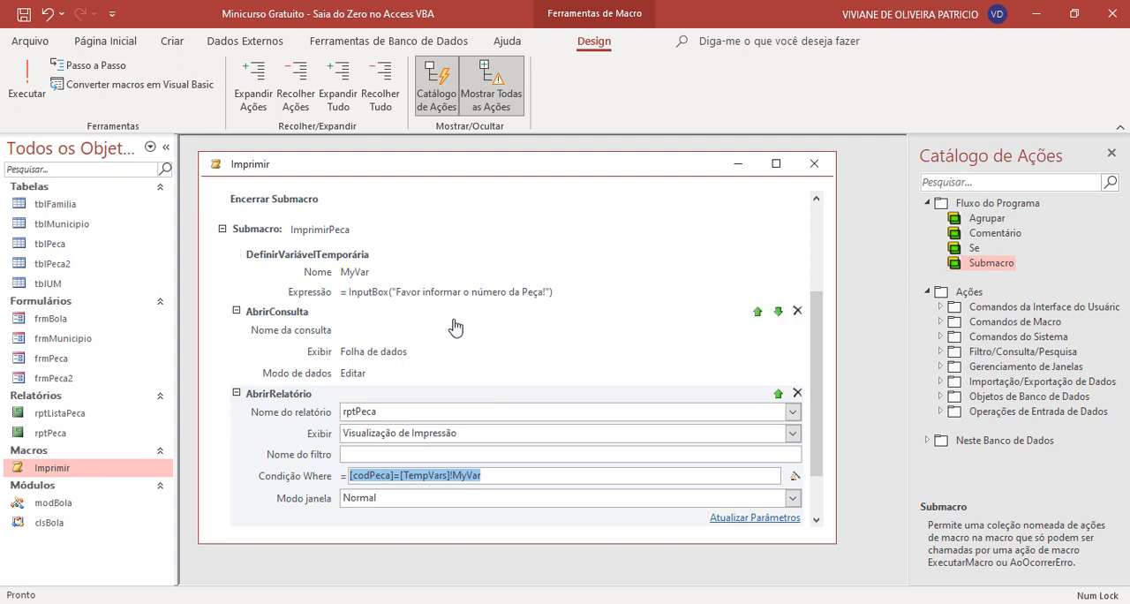
- Delete the unused AbrirConsulta action from the ImprimirPeca submacro and review the Where condition of the AbrirRelatório action
{"action": "left_click", "coordinate": [797, 312]}
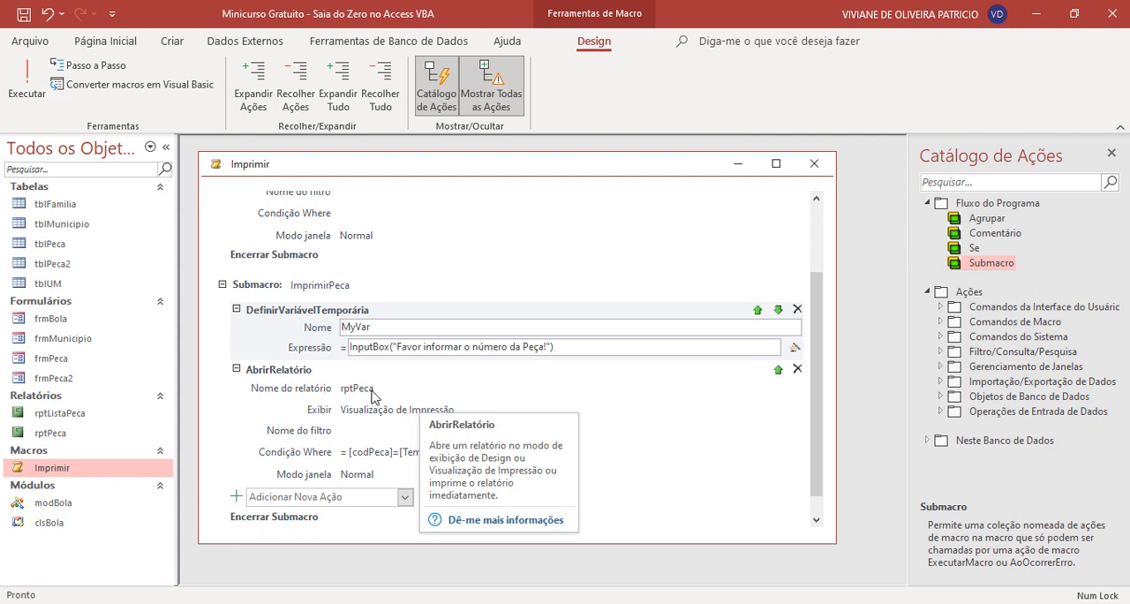
{"action": "left_click", "coordinate": [358, 415]}
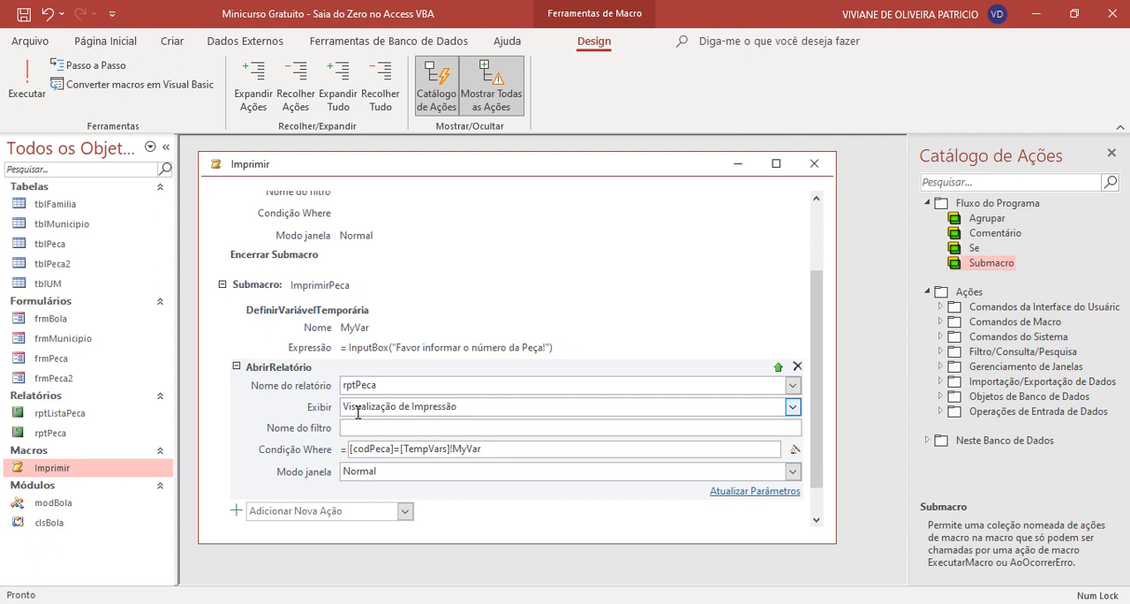
{"action": "left_click", "coordinate": [563, 448]}
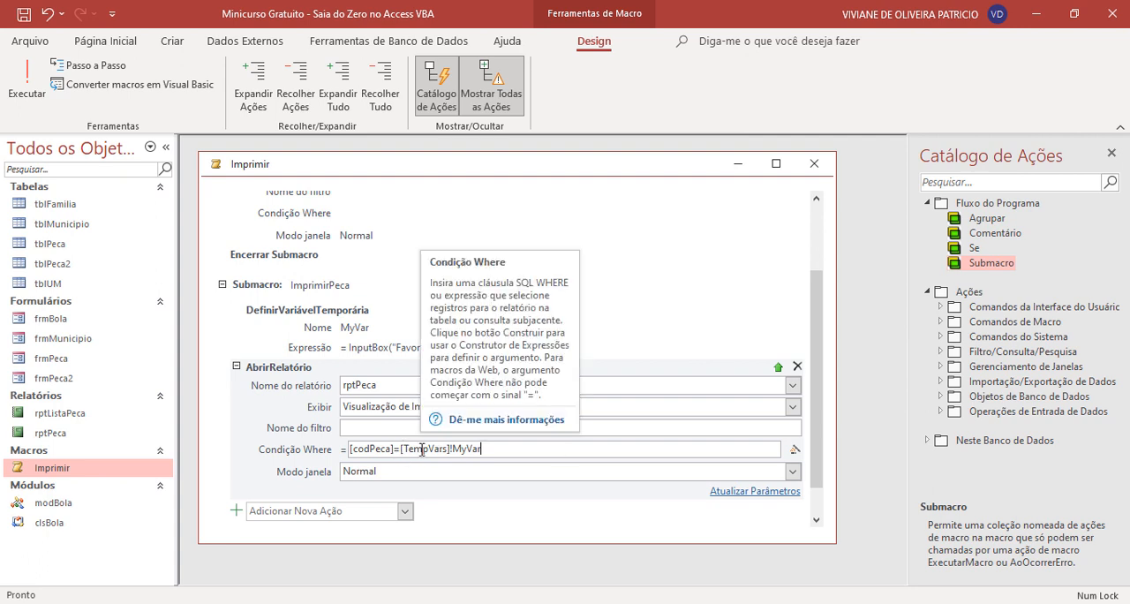
{"action": "left_click_drag", "start_coordinate": [399, 449], "coordinate": [522, 450]}
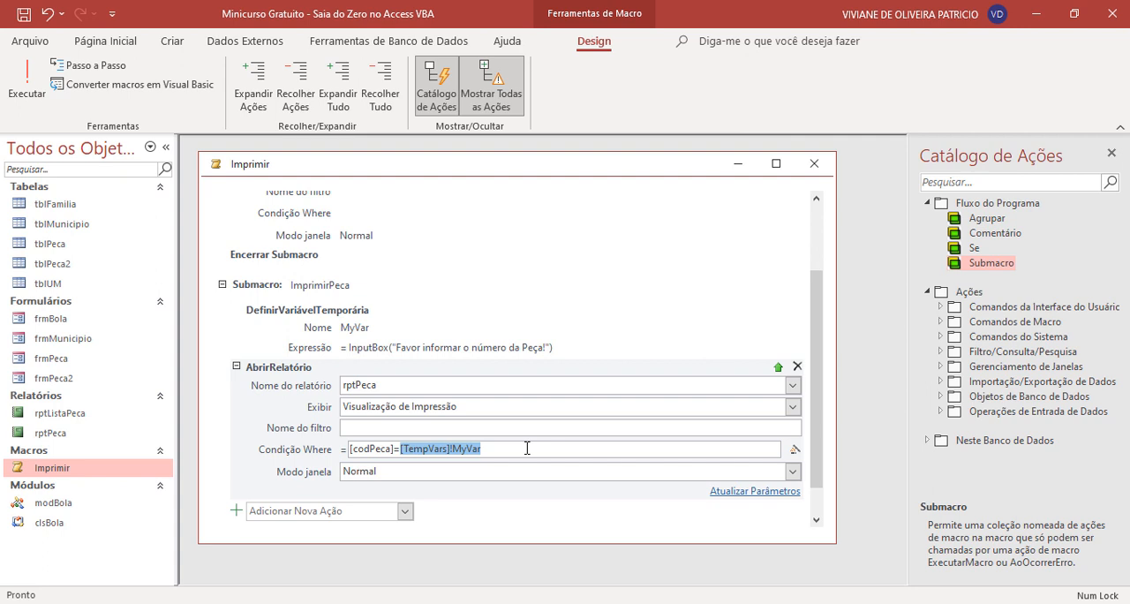
{"action": "left_click", "coordinate": [473, 448]}
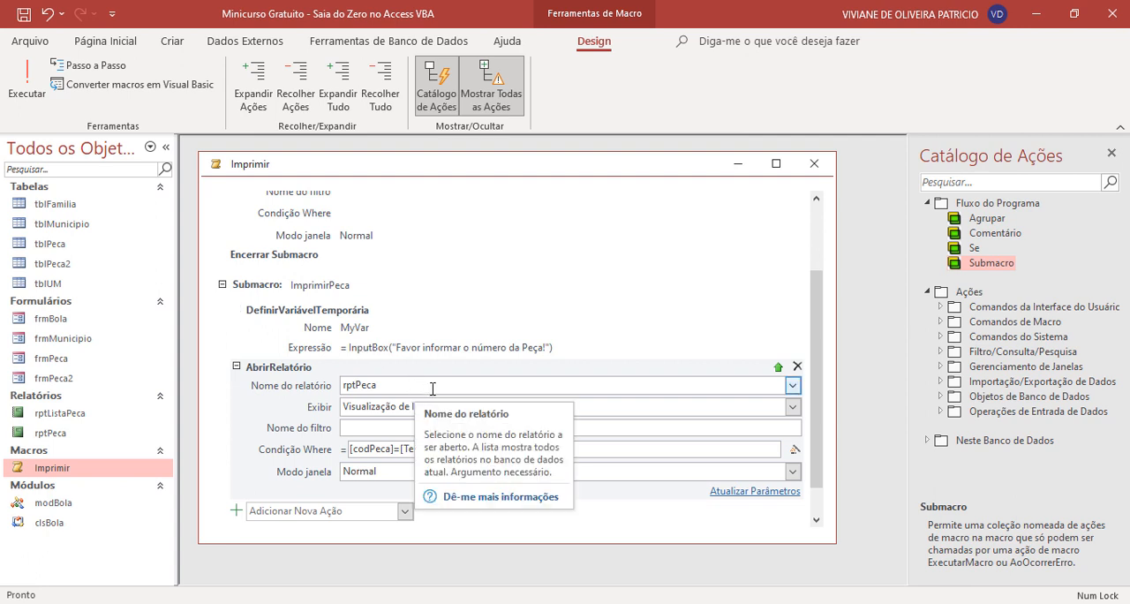
{"action": "scroll", "coordinate": [735, 515], "scroll_direction": "down", "scroll_amount": 1}
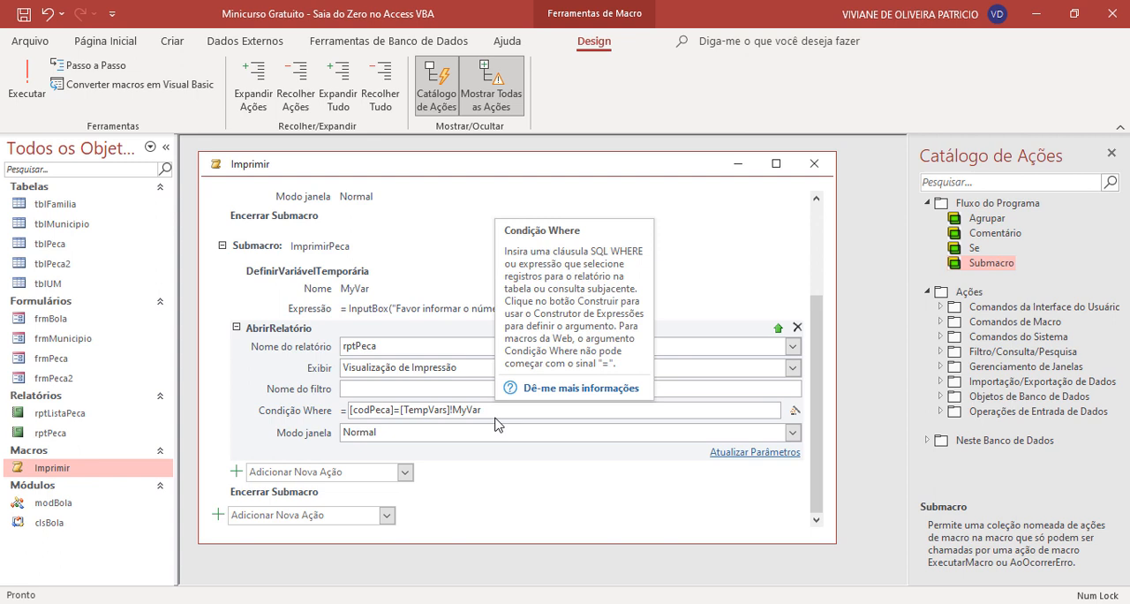
{"action": "left_click", "coordinate": [316, 472]}
{"action": "type", "text": "RemoverFiltroClassificação"}
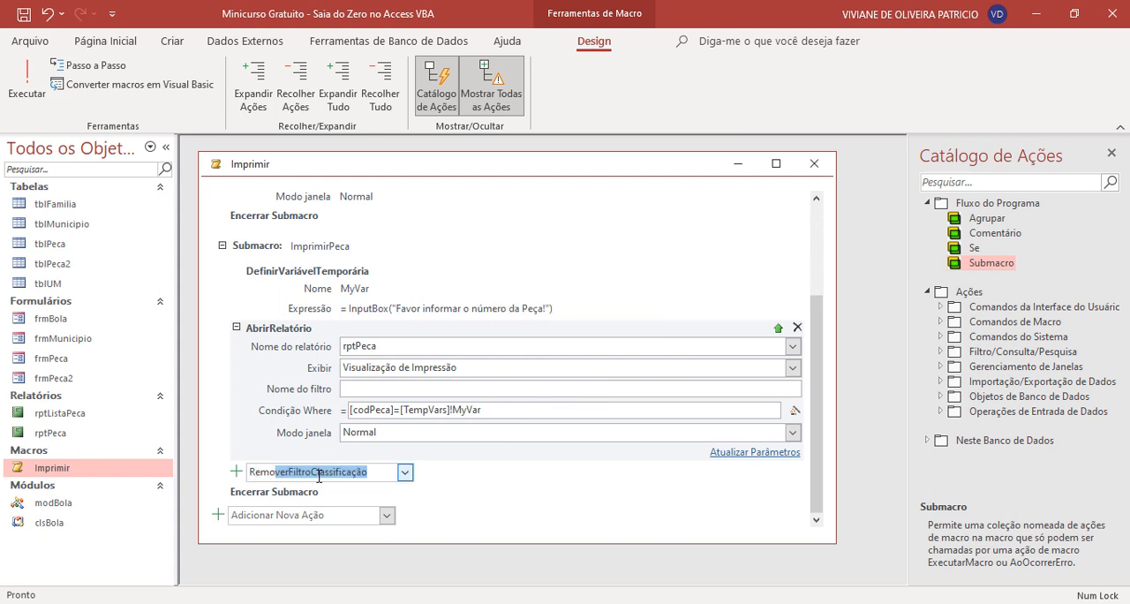
{"action": "left_click", "coordinate": [402, 473]}
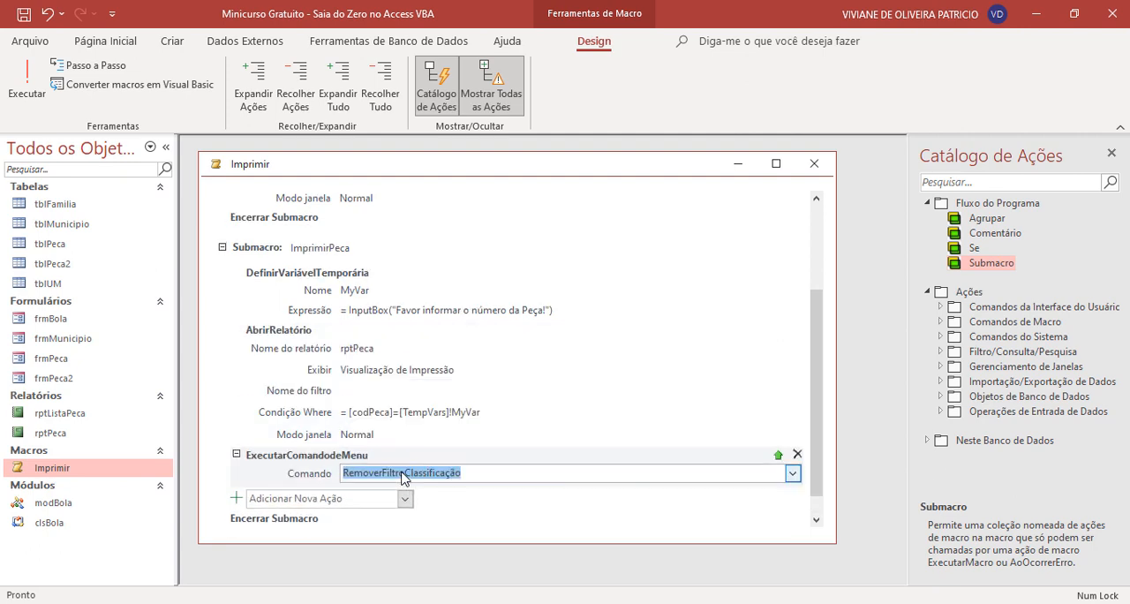
{"action": "left_click", "coordinate": [797, 449]}
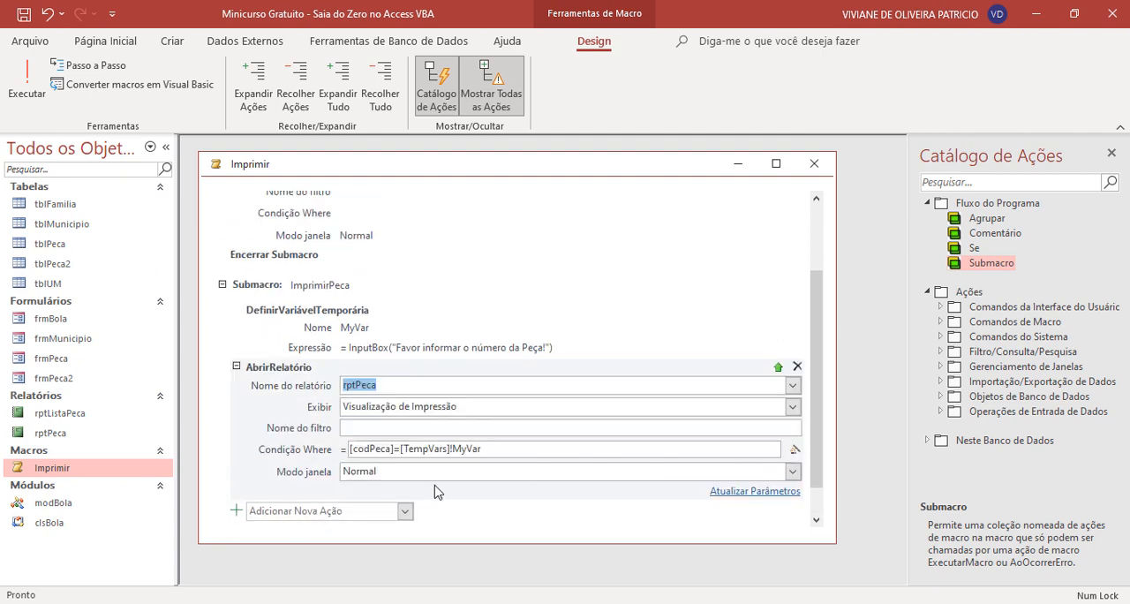
- Add a RemoverVariávelTemporária action for MyVar after AbrirRelatório in the ImprimirPeca submacro and close the Imprimir macro
{"action": "left_click", "coordinate": [405, 510]}
{"action": "left_click_drag", "start_coordinate": [439, 219], "coordinate": [452, 459]}
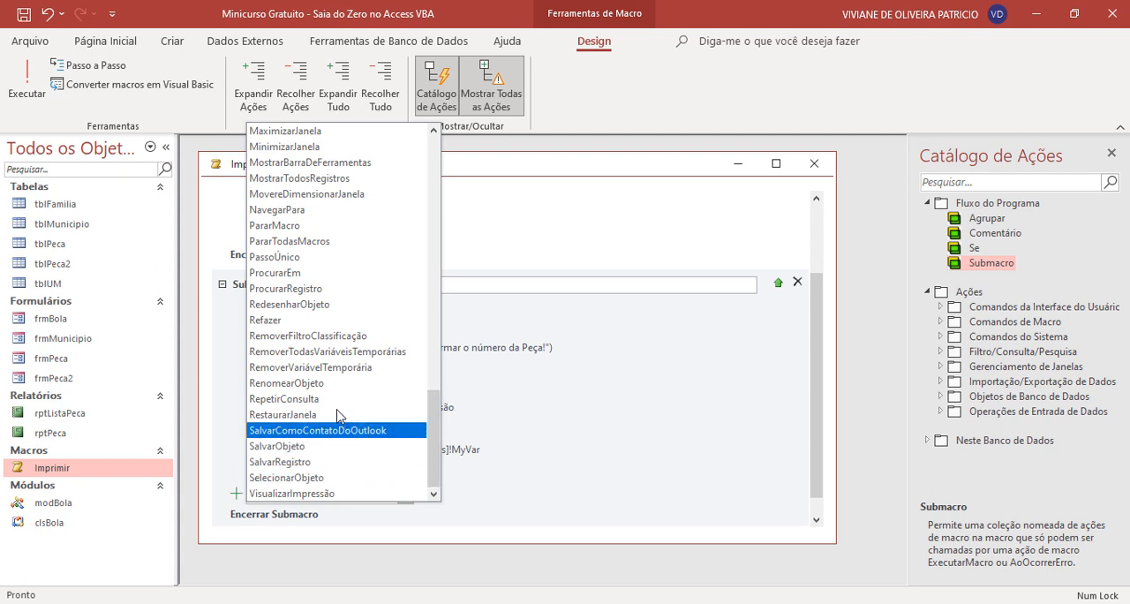
{"action": "left_click", "coordinate": [356, 370]}
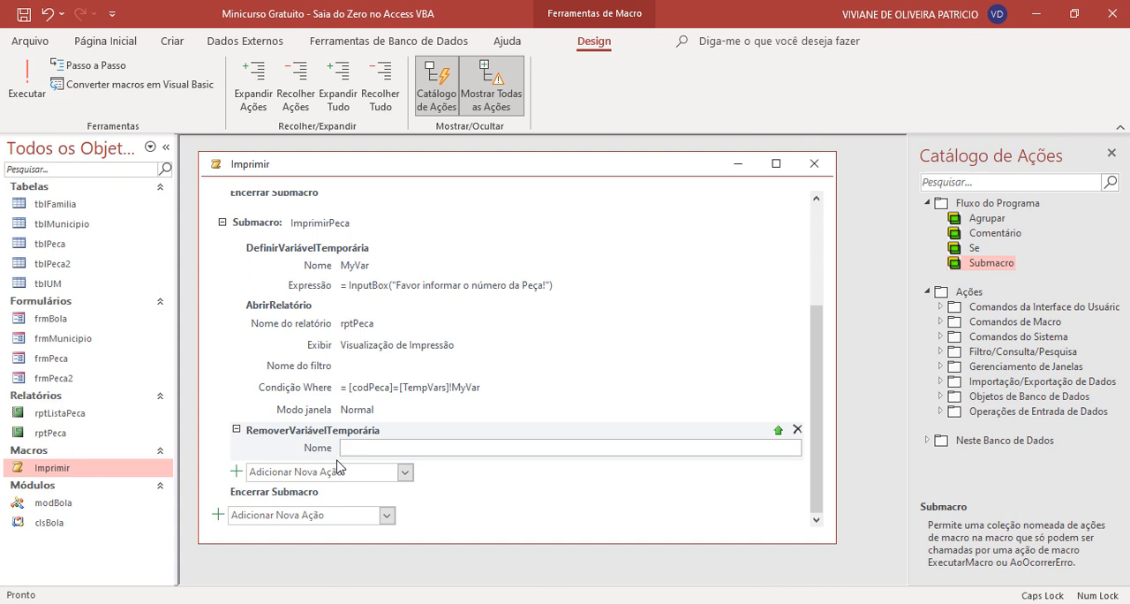
{"action": "type", "text": "MyVar"}
{"action": "scroll", "coordinate": [424, 357], "scroll_direction": "up", "scroll_amount": 2}
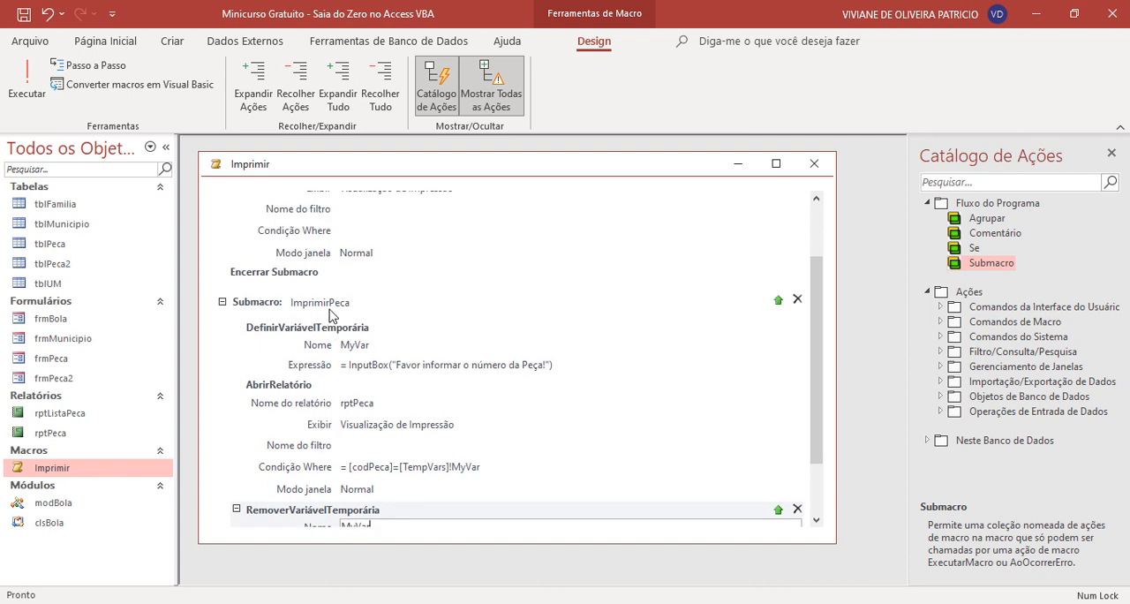
{"action": "mouse_move", "coordinate": [327, 312]}
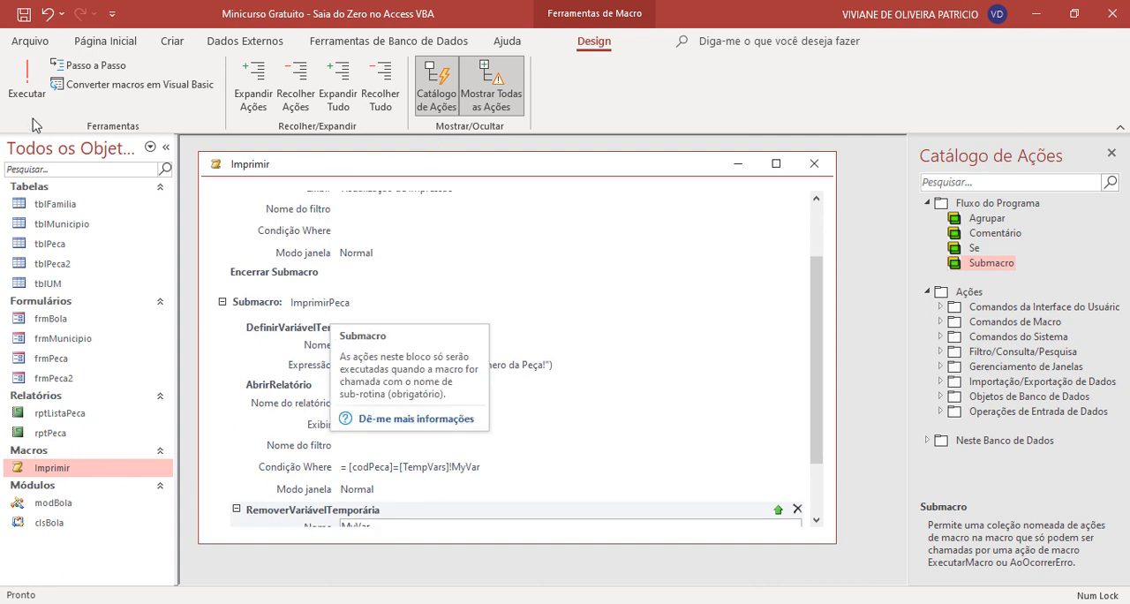
{"action": "left_click", "coordinate": [813, 164]}
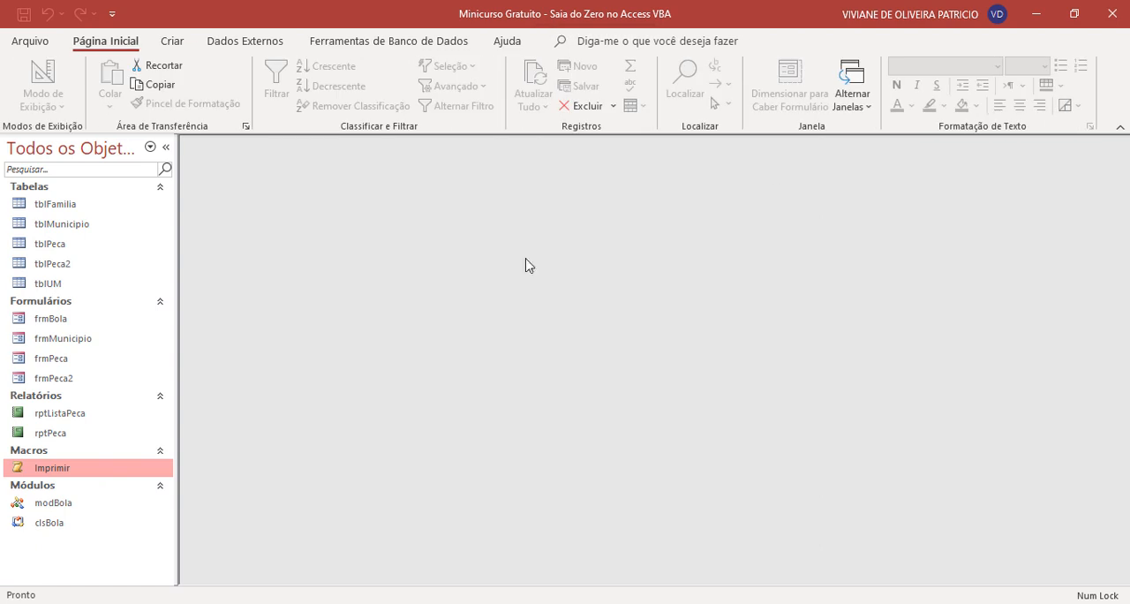
- In frmPeca's design, assign Imprimir.ImprimirPeca to the Ao clicar event of the Imprimir Peça button and close the form
{"action": "right_click", "coordinate": [68, 360]}
{"action": "left_click", "coordinate": [200, 150]}
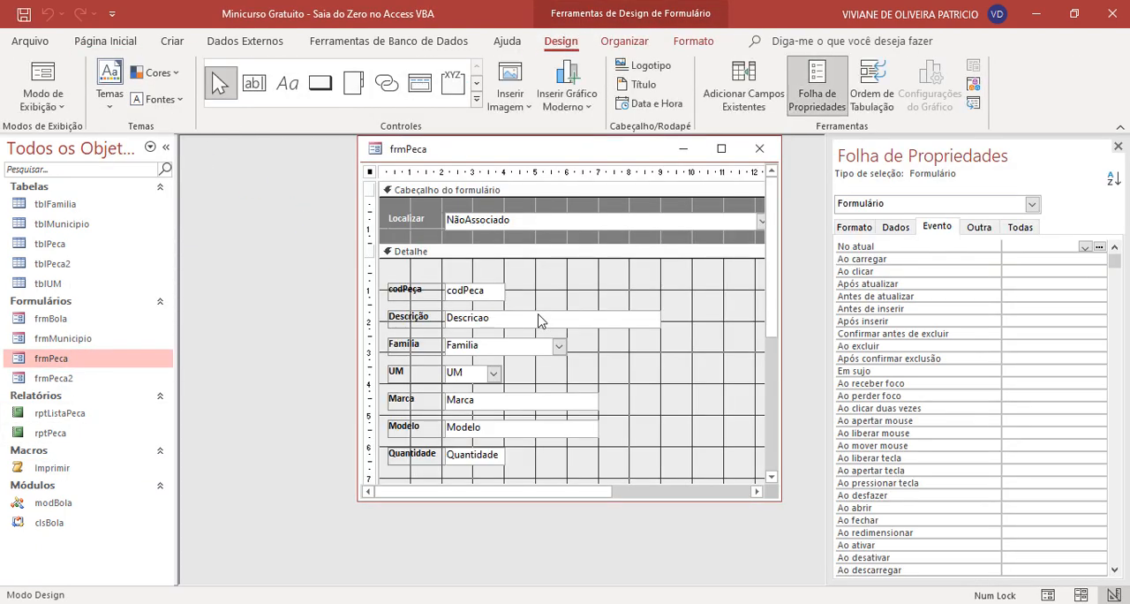
{"action": "scroll", "coordinate": [532, 318], "scroll_direction": "down", "scroll_amount": 3}
{"action": "left_click", "coordinate": [647, 399]}
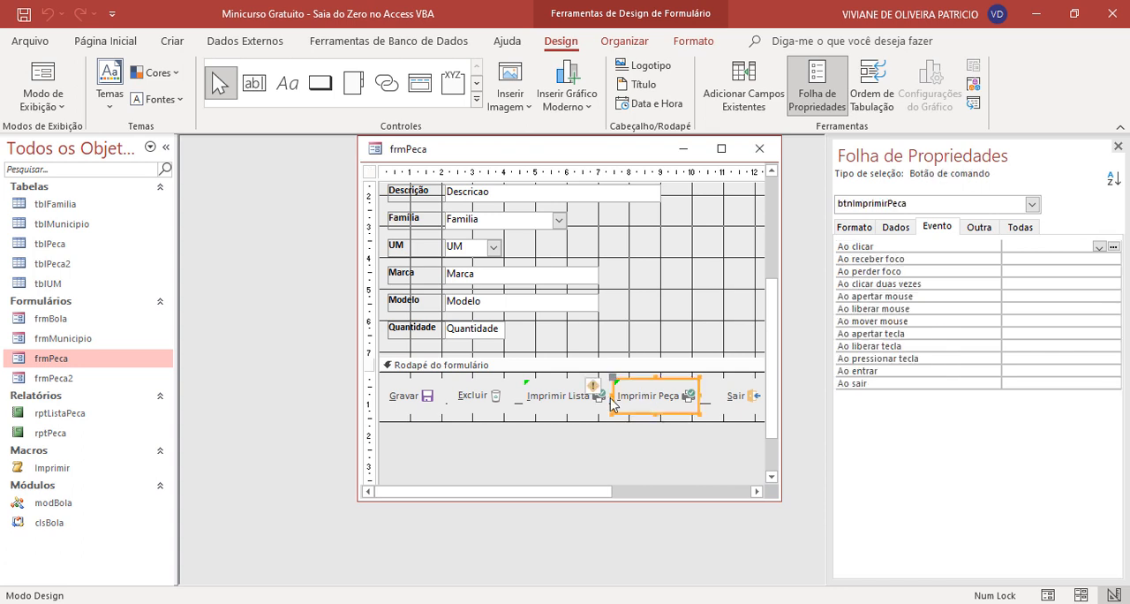
{"action": "left_click", "coordinate": [1099, 248]}
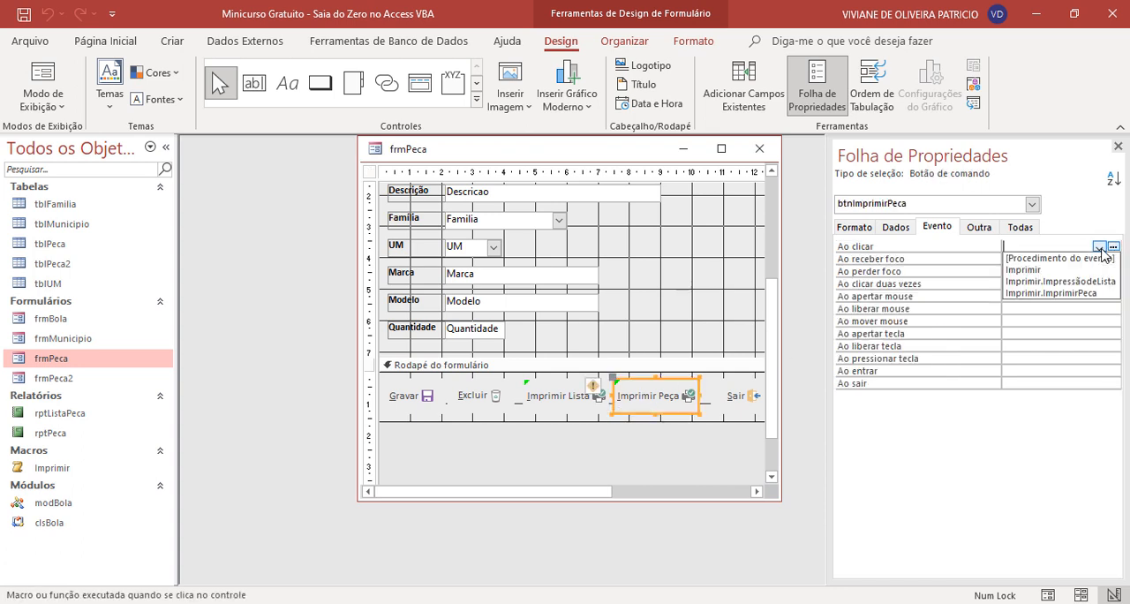
{"action": "left_click", "coordinate": [1055, 293]}
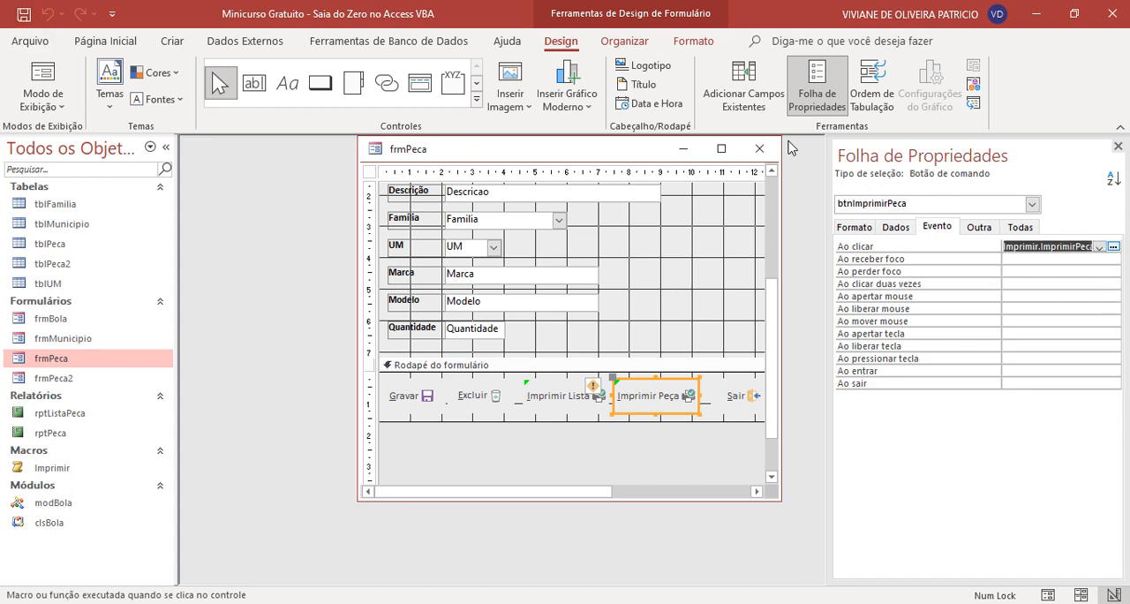
{"action": "left_click", "coordinate": [769, 155]}
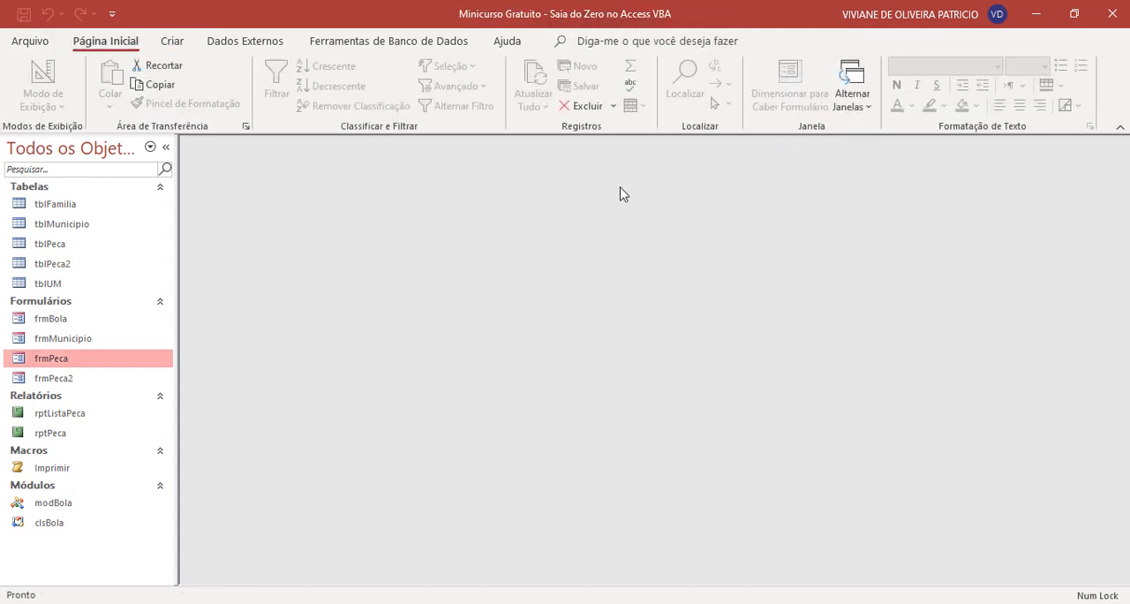
- Open frmPeca and run Imprimir Peça for part number 5
{"action": "double_click", "coordinate": [73, 361]}
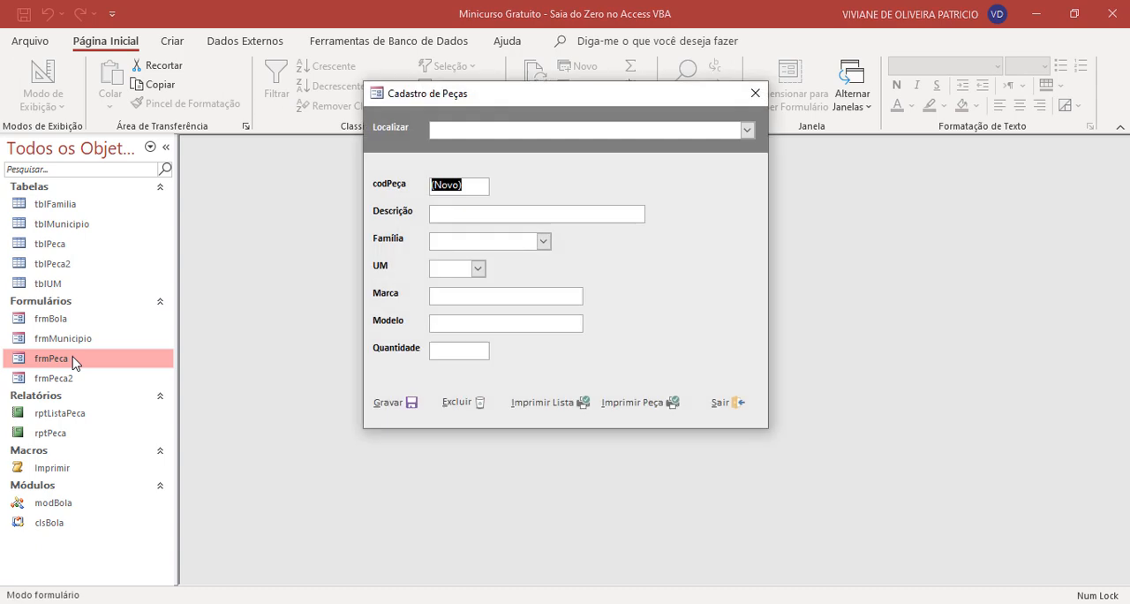
{"action": "left_click", "coordinate": [647, 407]}
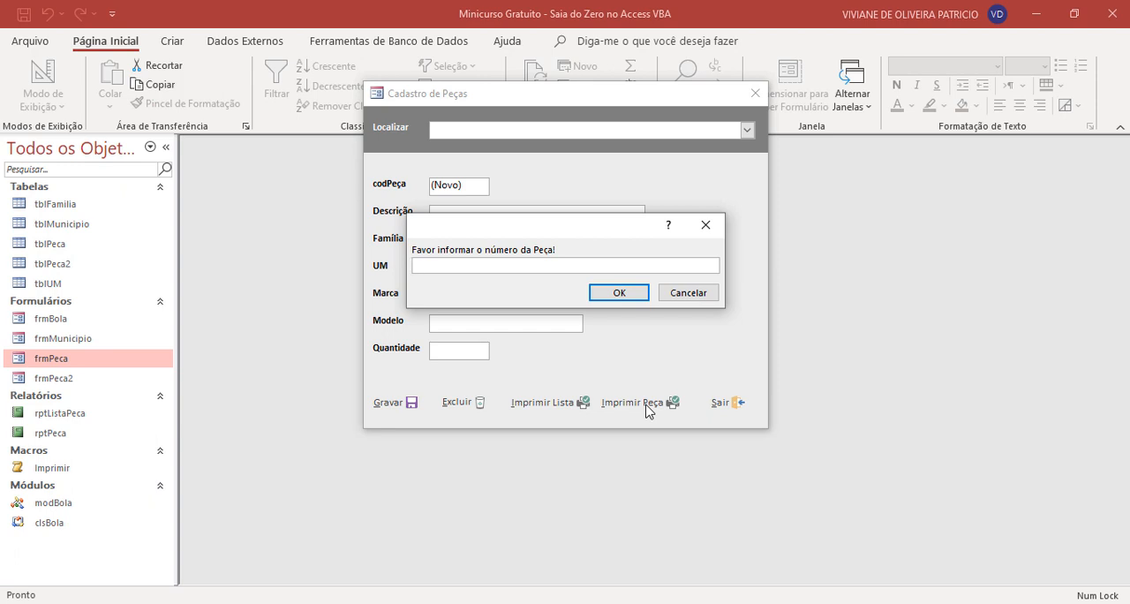
{"action": "type", "text": "5"}
{"action": "left_click", "coordinate": [616, 295]}
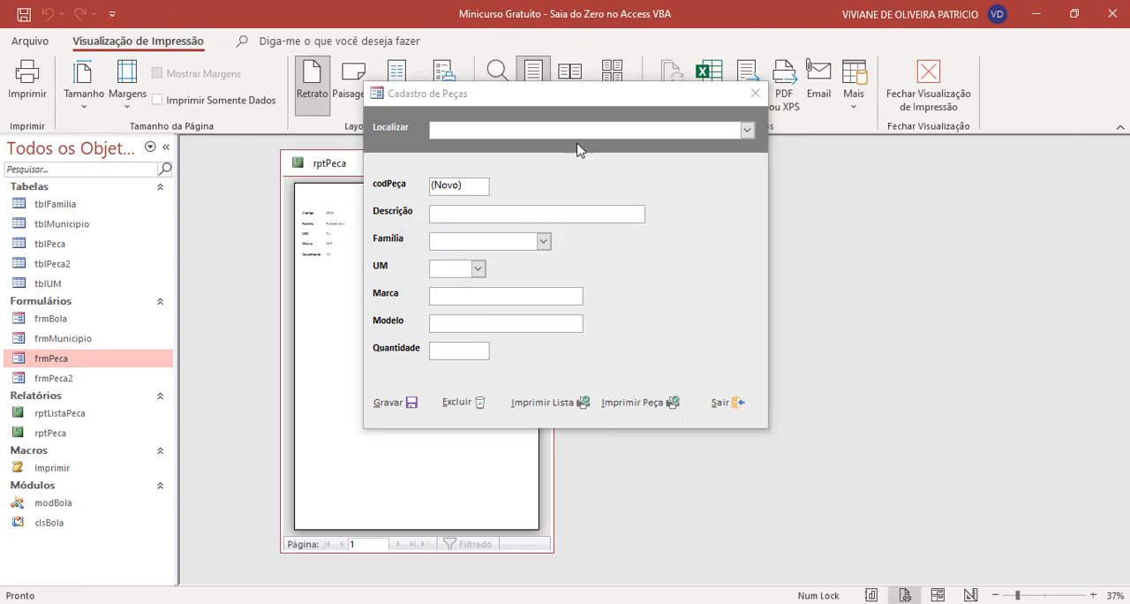
- Move the form aside, examine the details in the rptPeca preview up close, and close the report
{"action": "left_click_drag", "start_coordinate": [598, 103], "coordinate": [790, 139]}
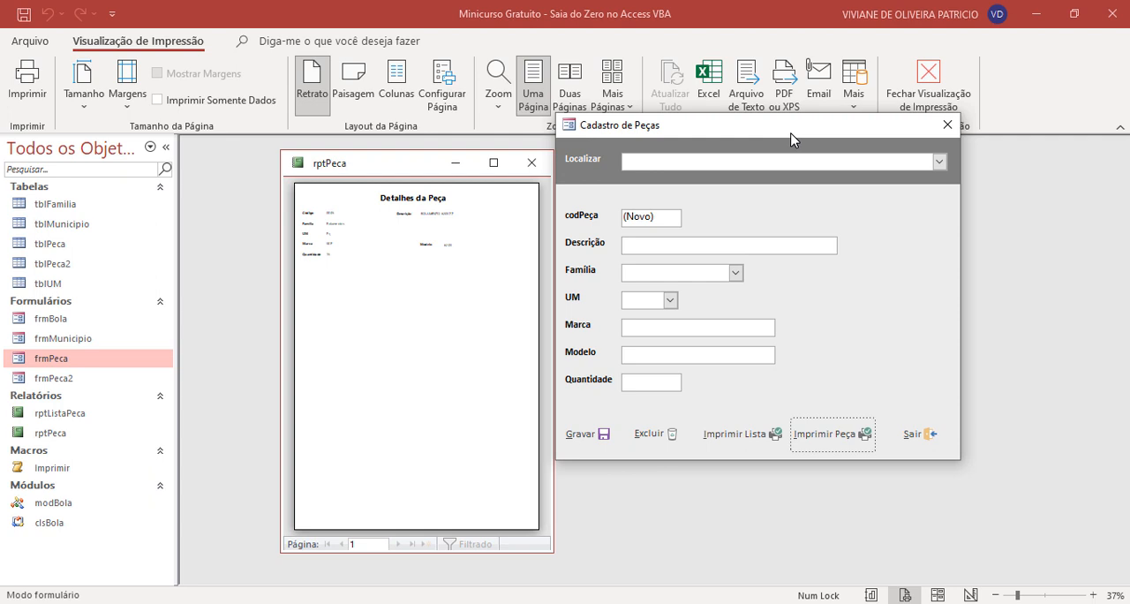
{"action": "left_click", "coordinate": [421, 219]}
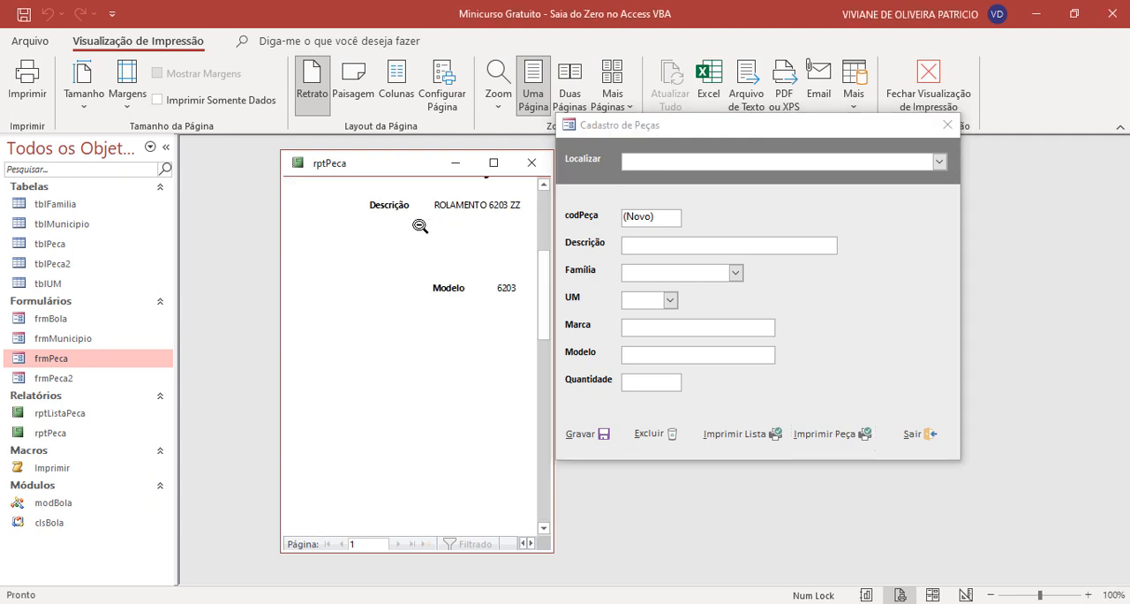
{"action": "left_click", "coordinate": [524, 543]}
{"action": "left_click", "coordinate": [523, 543]}
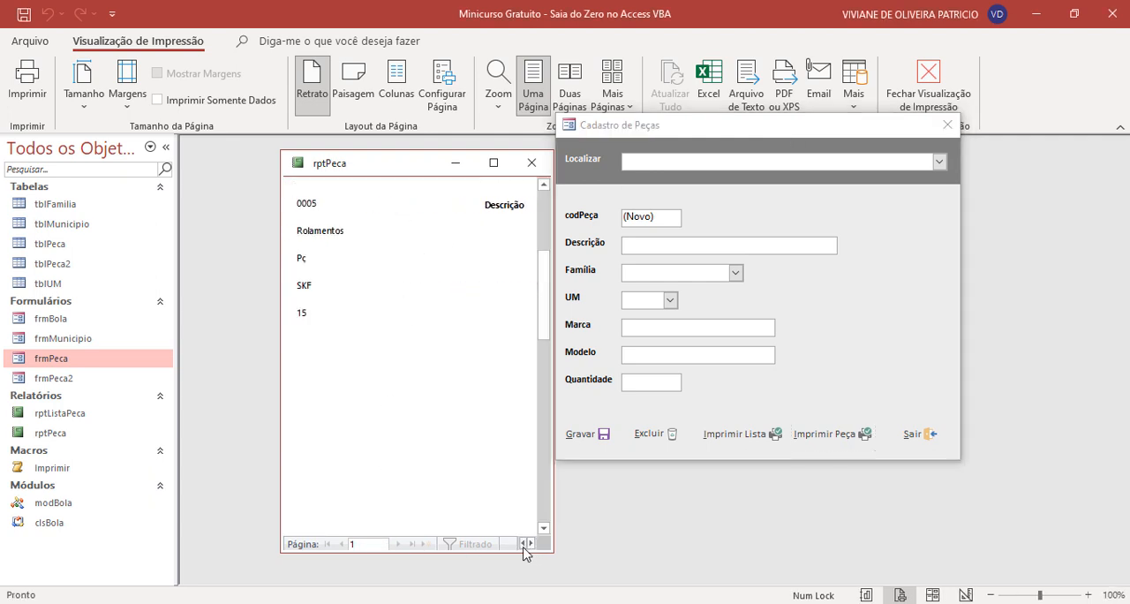
{"action": "left_click", "coordinate": [531, 162]}
{"action": "left_click", "coordinate": [853, 433]}
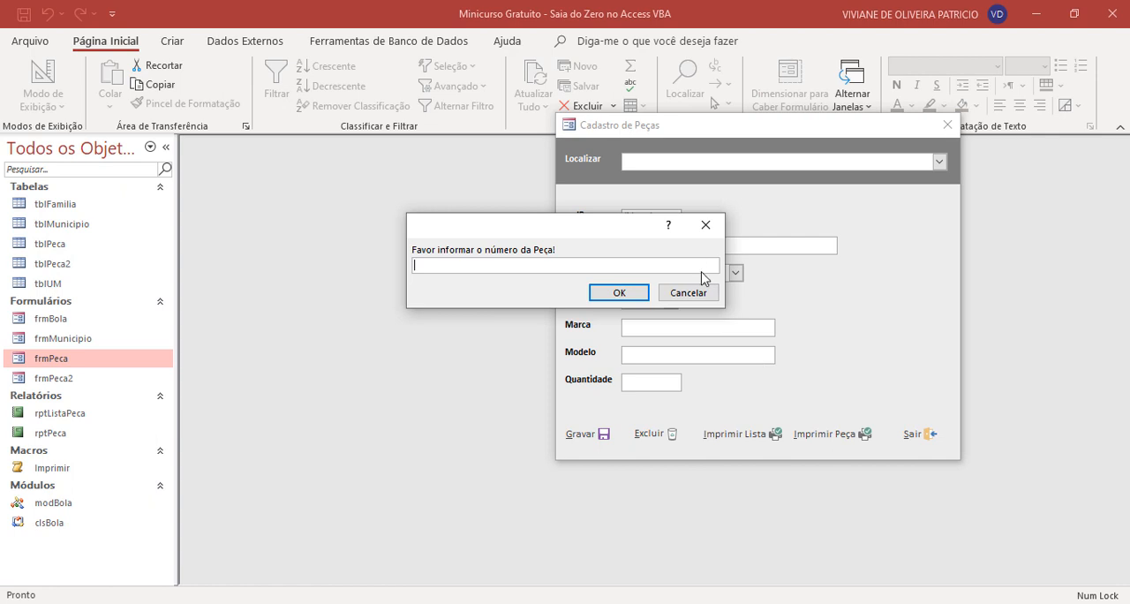
{"action": "left_click", "coordinate": [715, 229]}
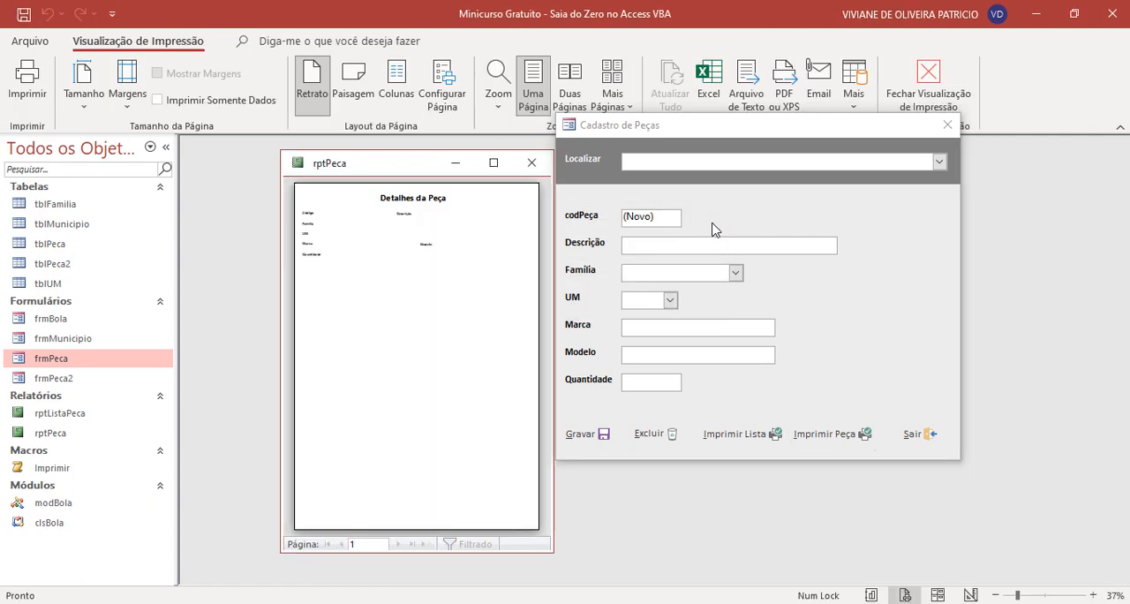
{"action": "left_click", "coordinate": [531, 163]}
- Look up the existing part codes in tblPeca and run Imprimir Peça for part number 10
{"action": "double_click", "coordinate": [78, 243]}
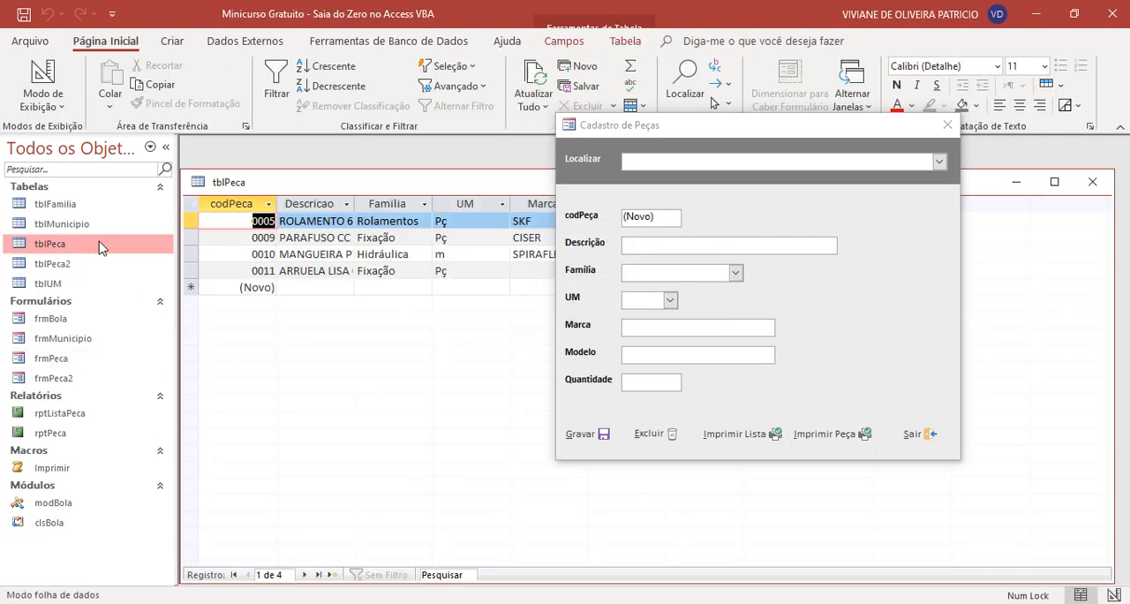
{"action": "left_click", "coordinate": [1092, 181]}
{"action": "left_click", "coordinate": [858, 441]}
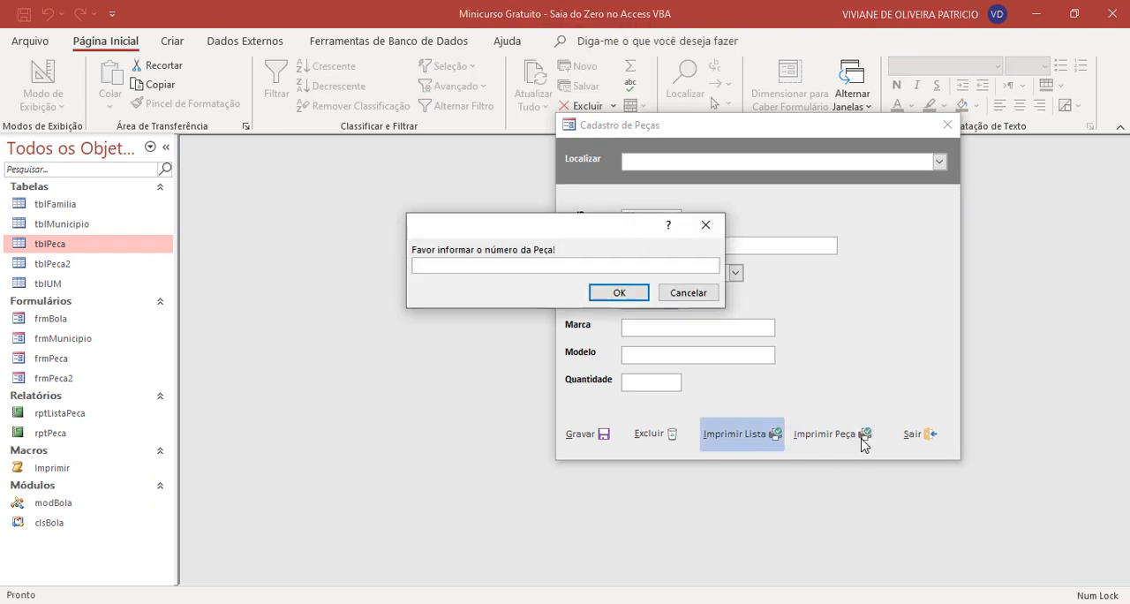
{"action": "type", "text": "10"}
{"action": "left_click", "coordinate": [633, 292]}
- Examine part 10's details in the rptPeca preview, close the report, and move the Cadastro de Peças form back to the workspace centre
{"action": "left_click", "coordinate": [389, 229]}
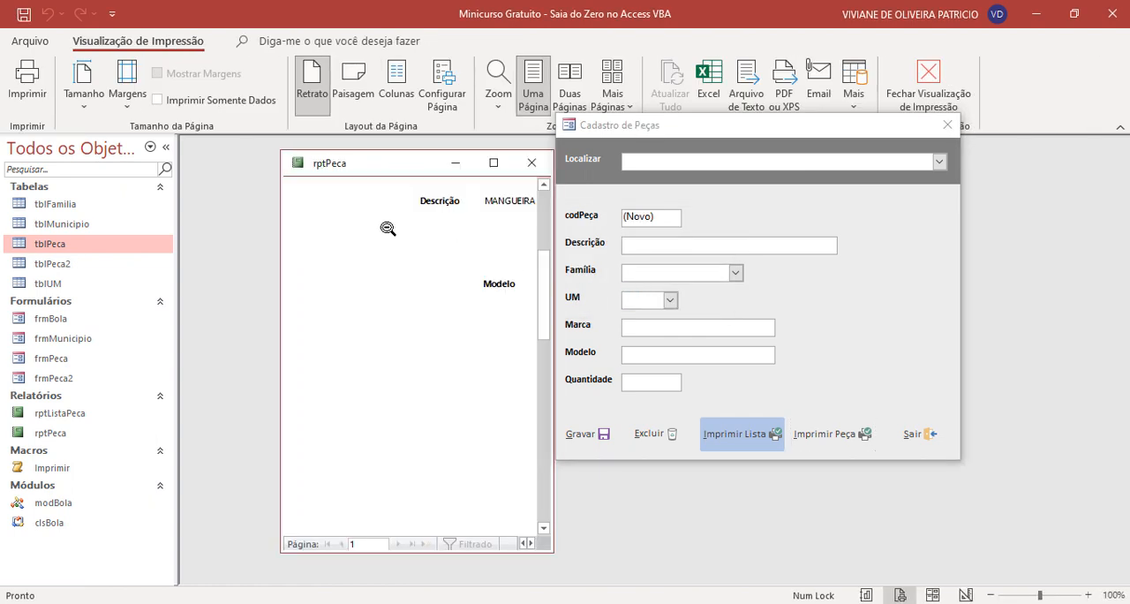
{"action": "left_click", "coordinate": [528, 543]}
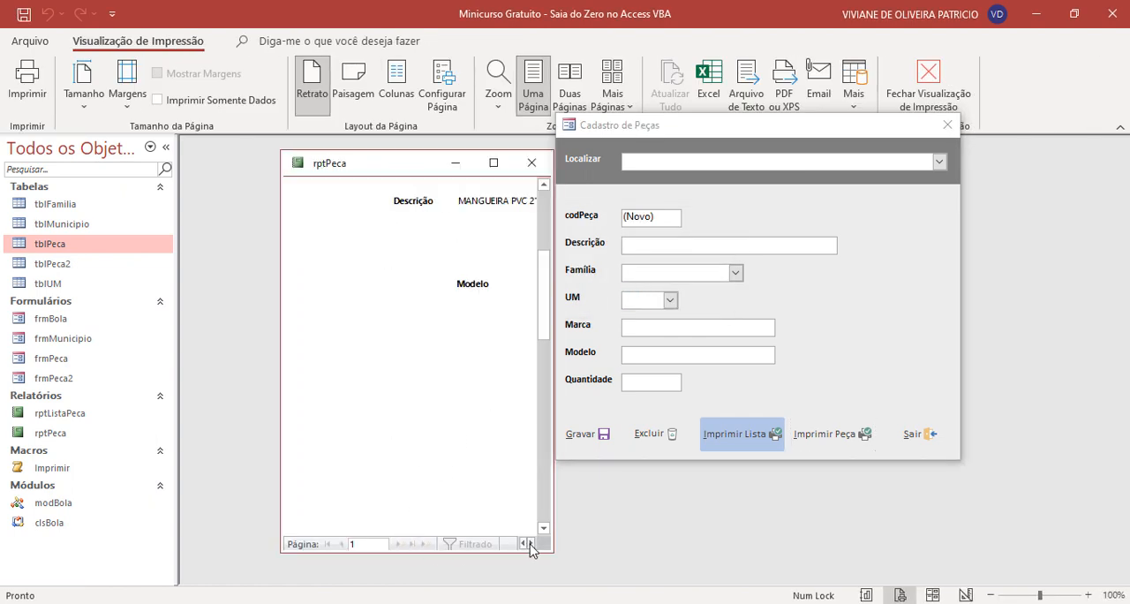
{"action": "left_click", "coordinate": [523, 544]}
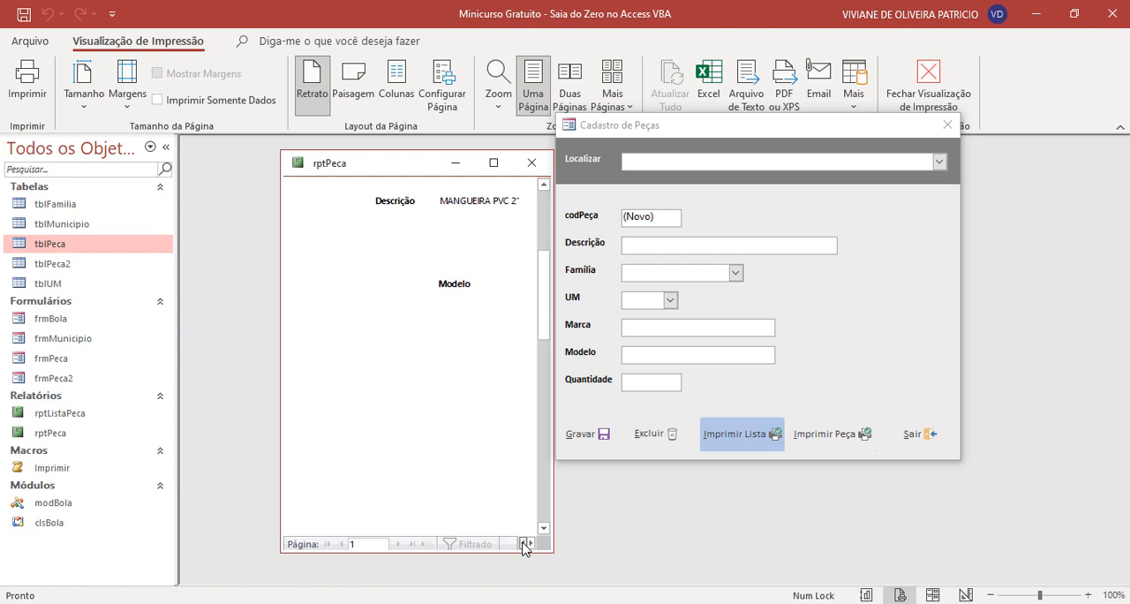
{"action": "scroll", "coordinate": [394, 357], "scroll_direction": "down", "scroll_amount": 3}
{"action": "scroll", "coordinate": [395, 357], "scroll_direction": "up", "scroll_amount": 5}
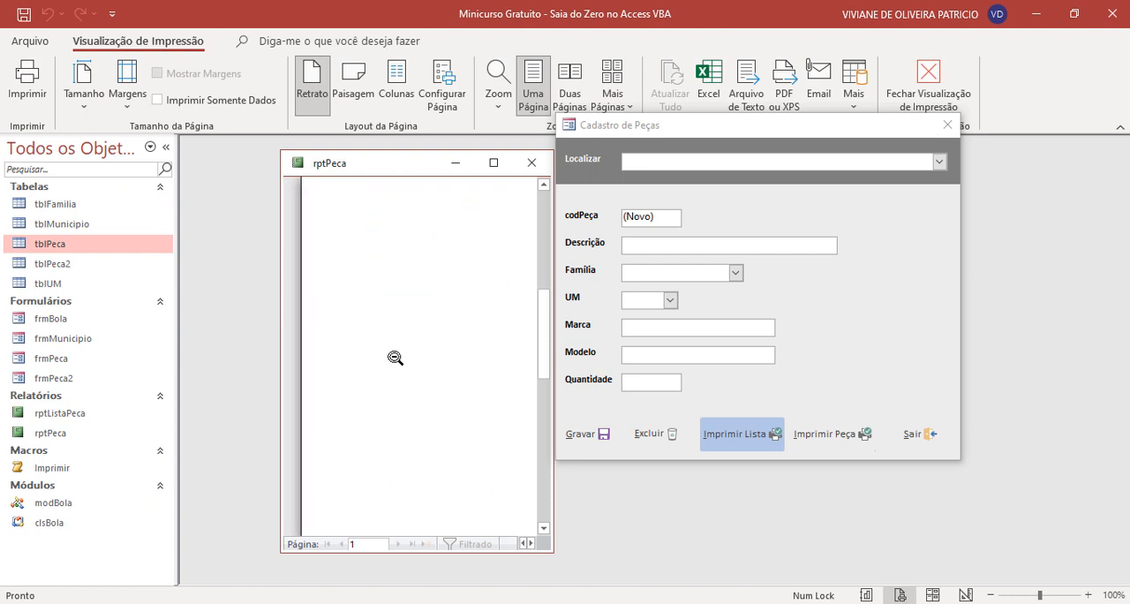
{"action": "left_click", "coordinate": [391, 358]}
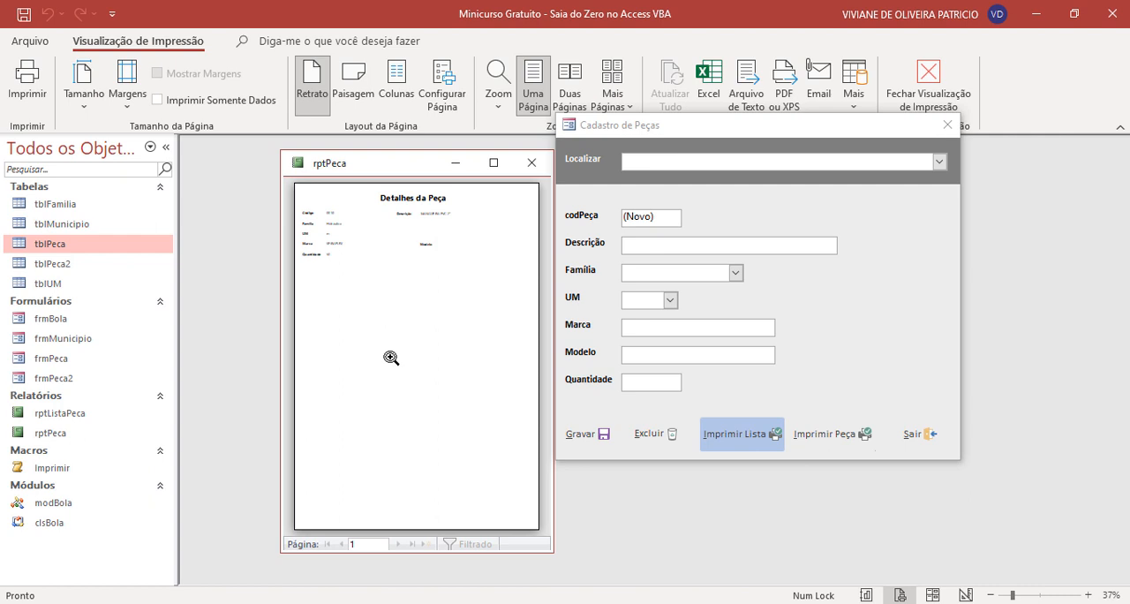
{"action": "left_click", "coordinate": [531, 162]}
{"action": "left_click_drag", "start_coordinate": [756, 134], "coordinate": [542, 188]}
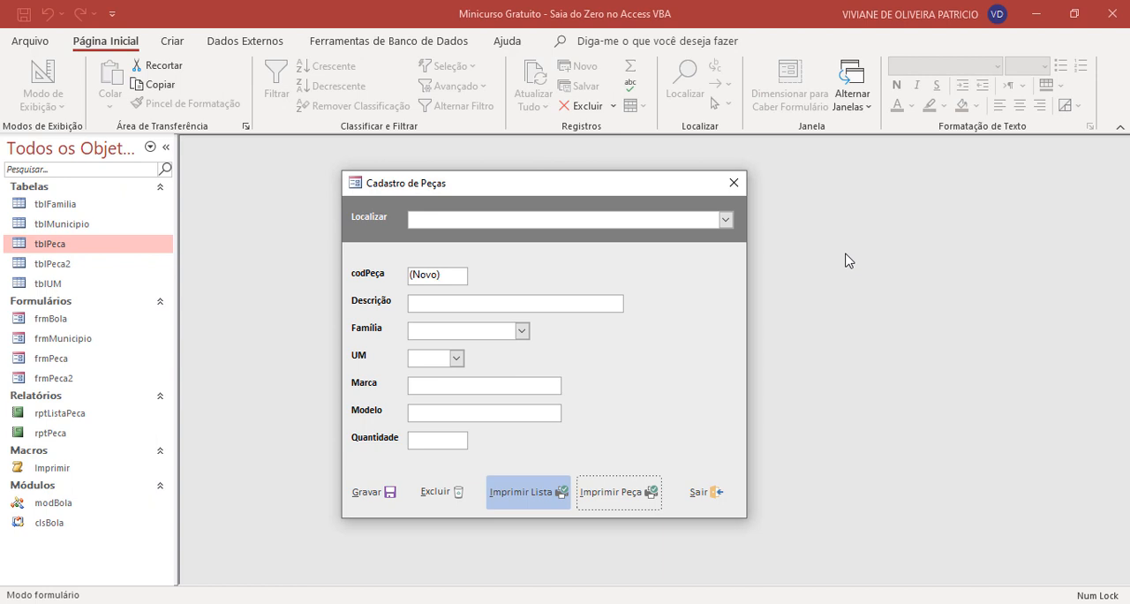
- Close the Cadastro de Peças form and convert the Imprimir macro to Visual Basic with error handling and macro comments included
{"action": "left_click", "coordinate": [697, 492]}
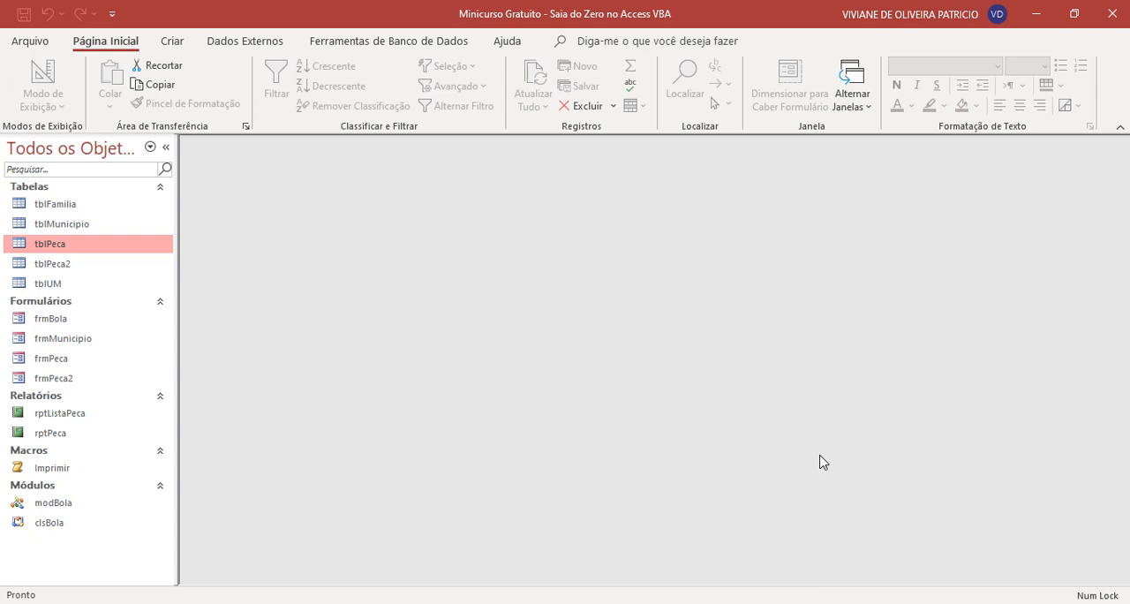
{"action": "right_click", "coordinate": [89, 470]}
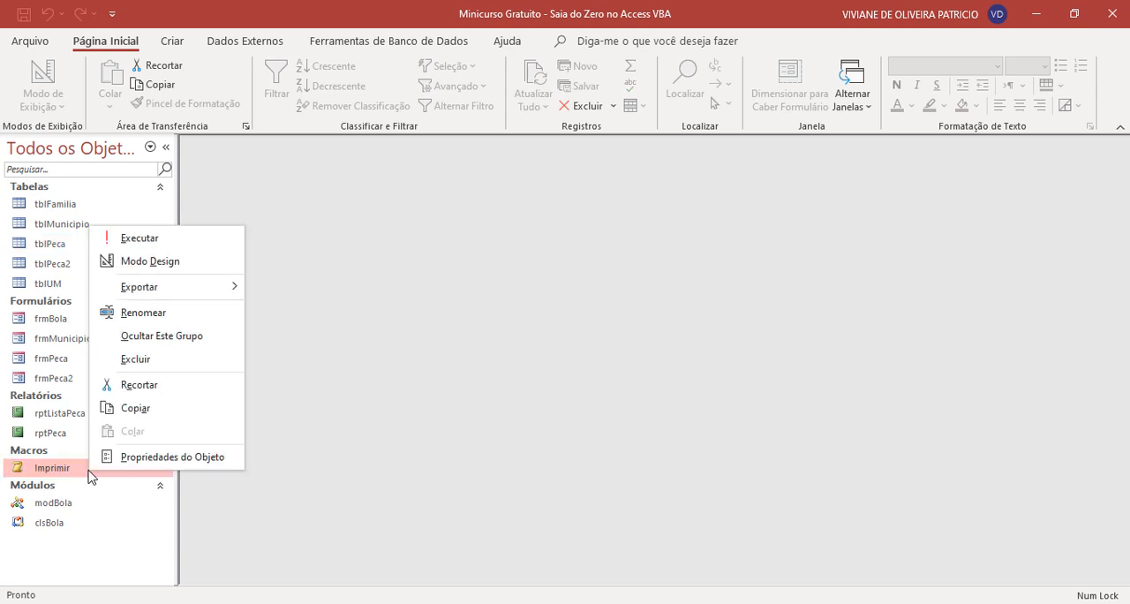
{"action": "left_click", "coordinate": [187, 260]}
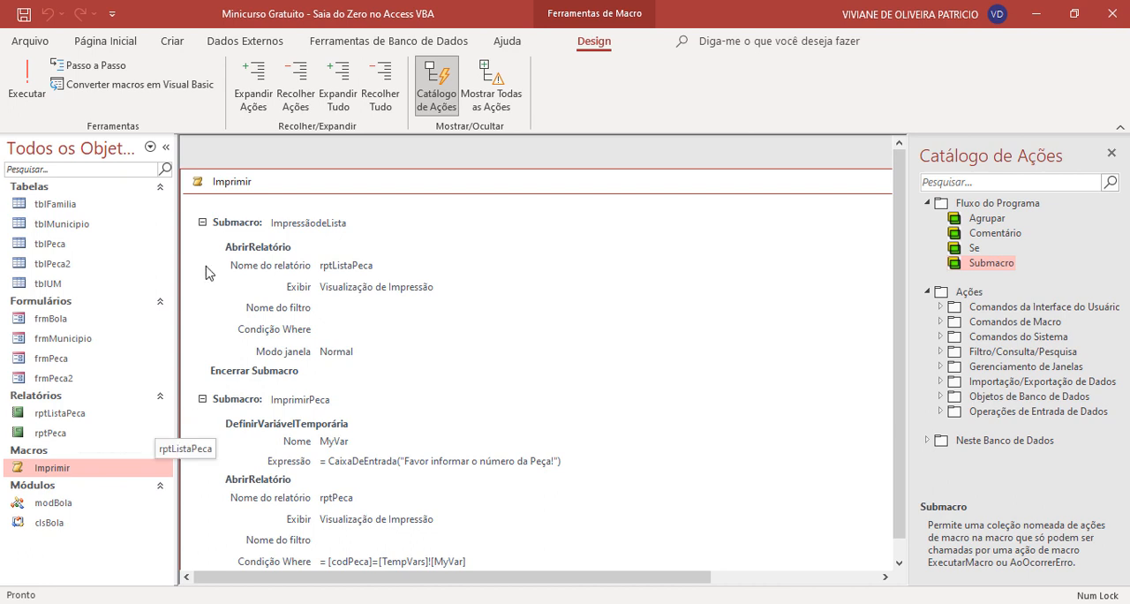
{"action": "left_click", "coordinate": [178, 92]}
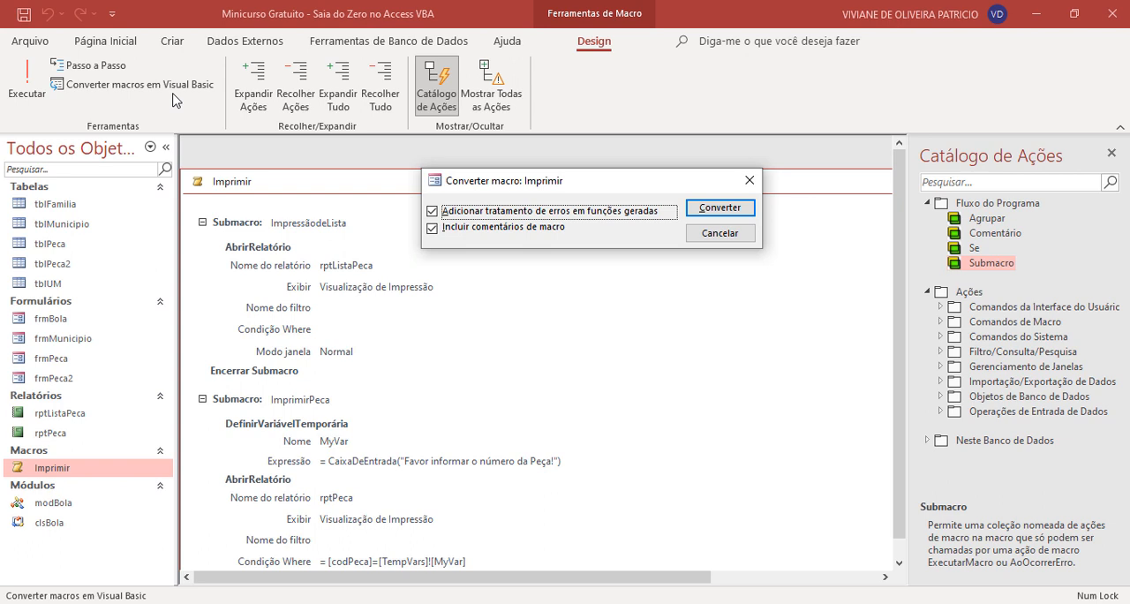
{"action": "left_click", "coordinate": [732, 212]}
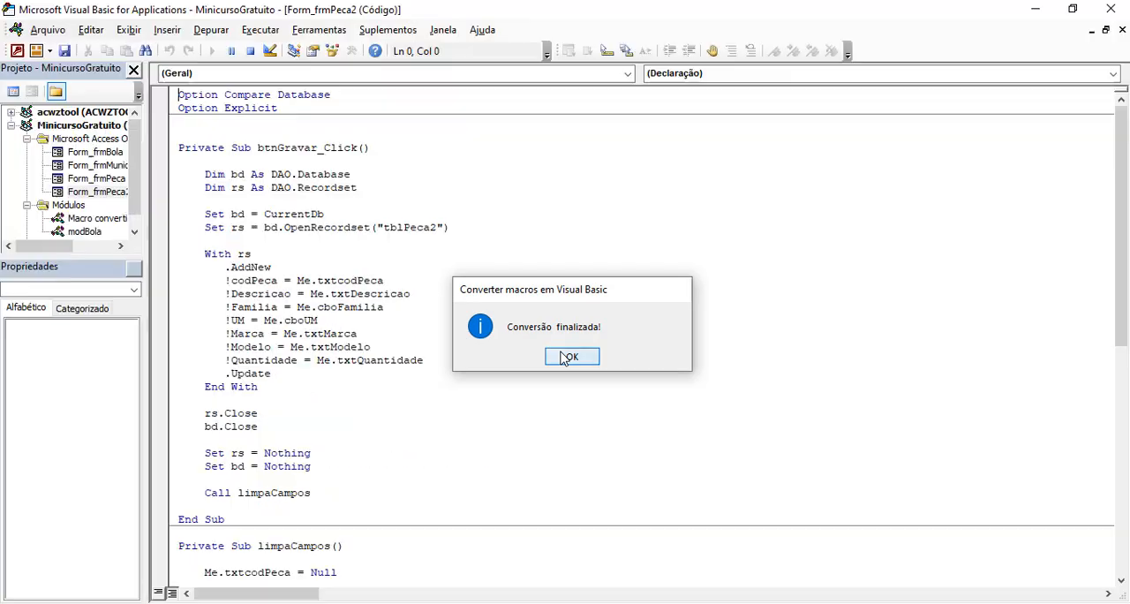
{"action": "left_click", "coordinate": [568, 356]}
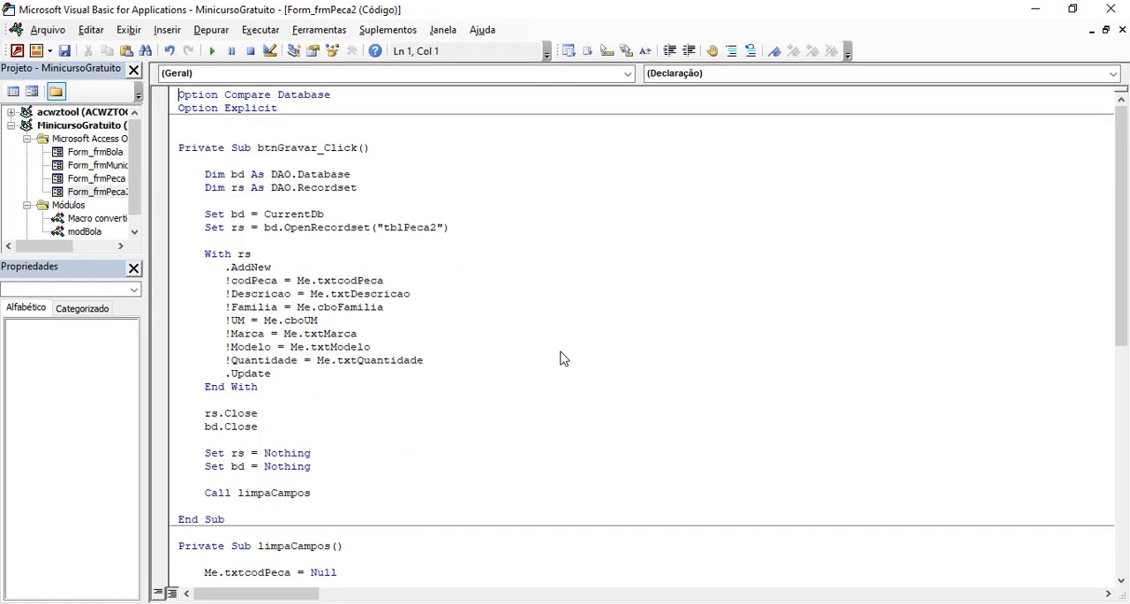
- Widen the project explorer and open the Macro convertida- Imprimir module's code
{"action": "left_click", "coordinate": [324, 226]}
{"action": "scroll", "coordinate": [324, 224], "scroll_direction": "down", "scroll_amount": 1}
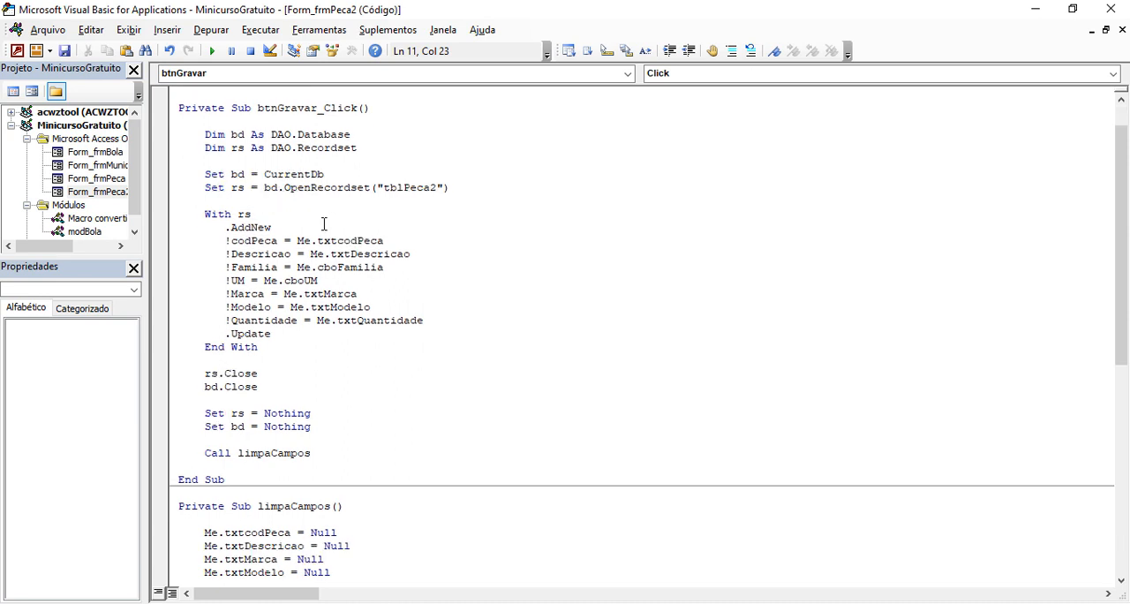
{"action": "scroll", "coordinate": [324, 224], "scroll_direction": "down", "scroll_amount": 4}
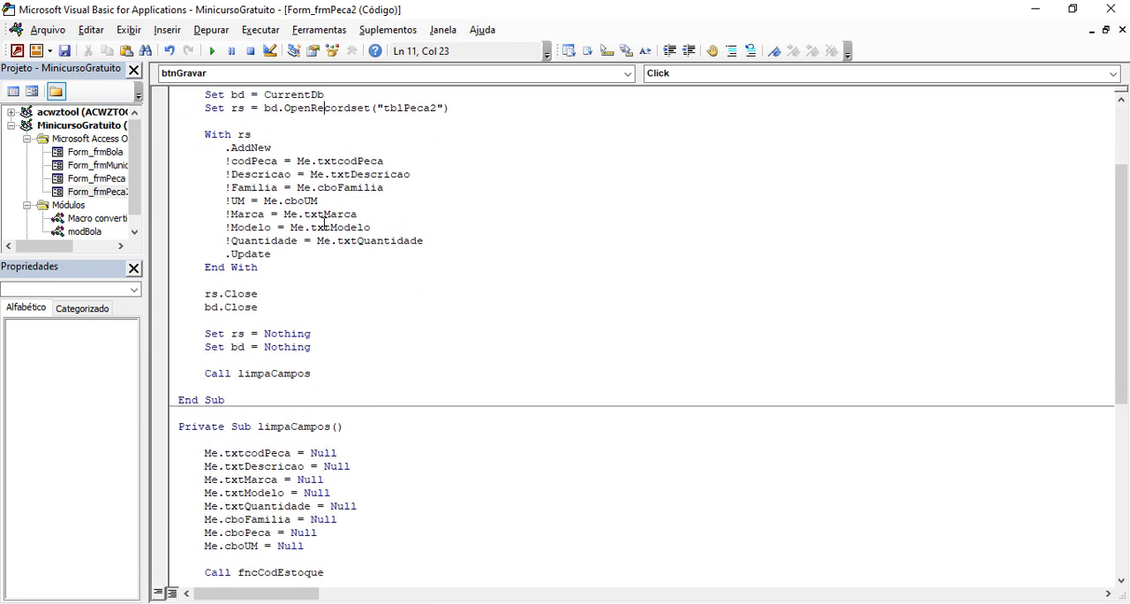
{"action": "scroll", "coordinate": [324, 224], "scroll_direction": "down", "scroll_amount": 7}
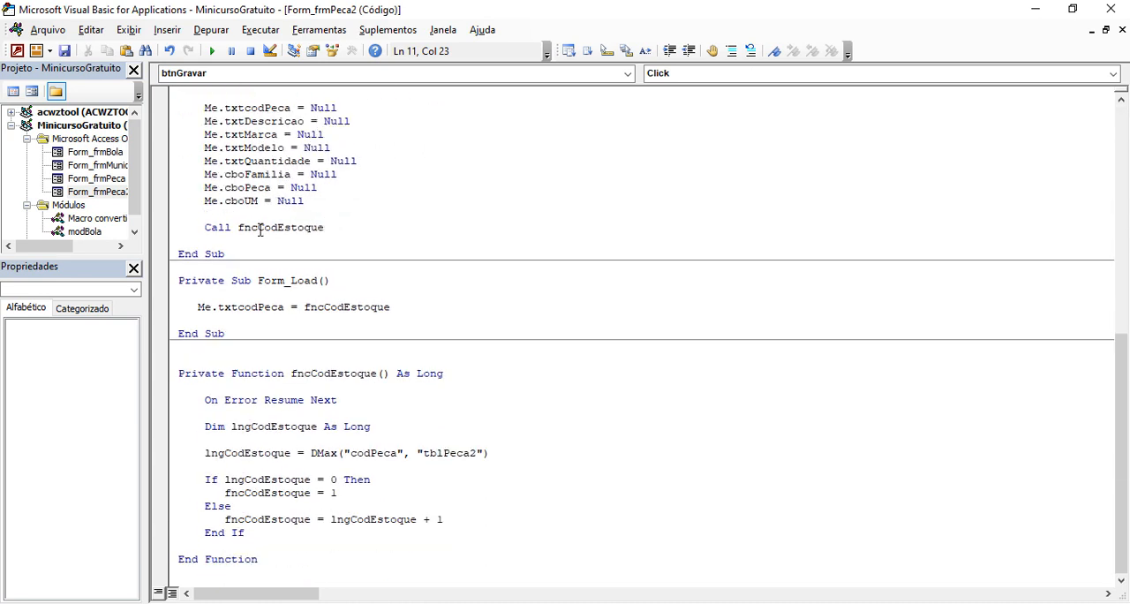
{"action": "left_click_drag", "start_coordinate": [146, 216], "coordinate": [239, 216]}
{"action": "double_click", "coordinate": [123, 219]}
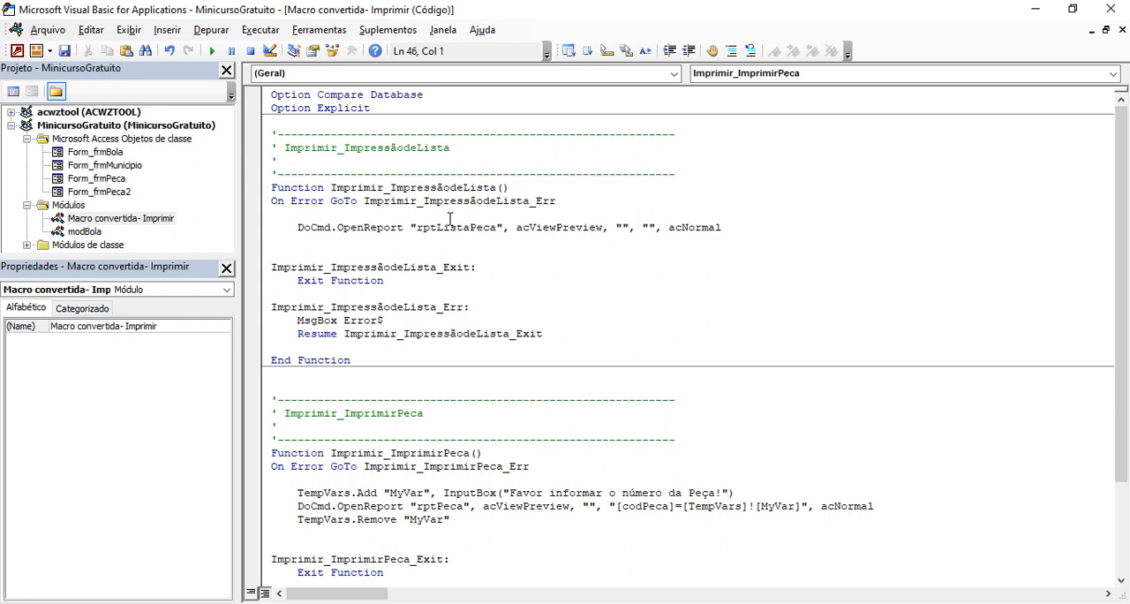
- Examine the Imprimir_ImpressãodeLista function in the converted module, especially its DoCmd.OpenReport line for rptListaPeca
{"action": "scroll", "coordinate": [450, 219], "scroll_direction": "down", "scroll_amount": 3}
{"action": "scroll", "coordinate": [450, 219], "scroll_direction": "up", "scroll_amount": 3}
{"action": "scroll", "coordinate": [351, 191], "scroll_direction": "down", "scroll_amount": 1}
{"action": "left_click", "coordinate": [313, 148]}
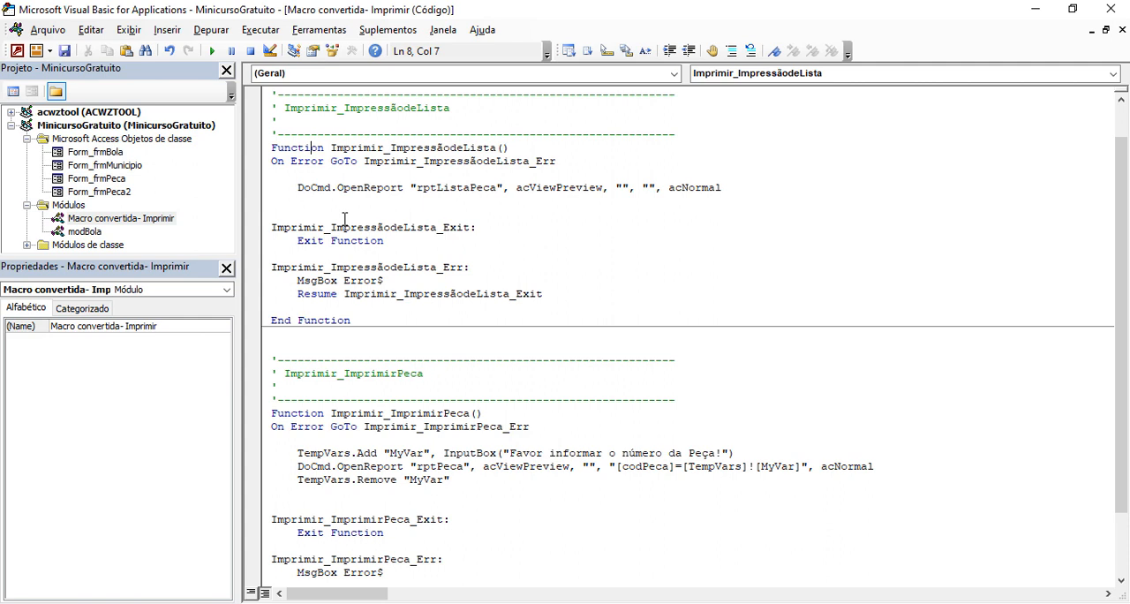
{"action": "left_click_drag", "start_coordinate": [291, 187], "coordinate": [442, 201]}
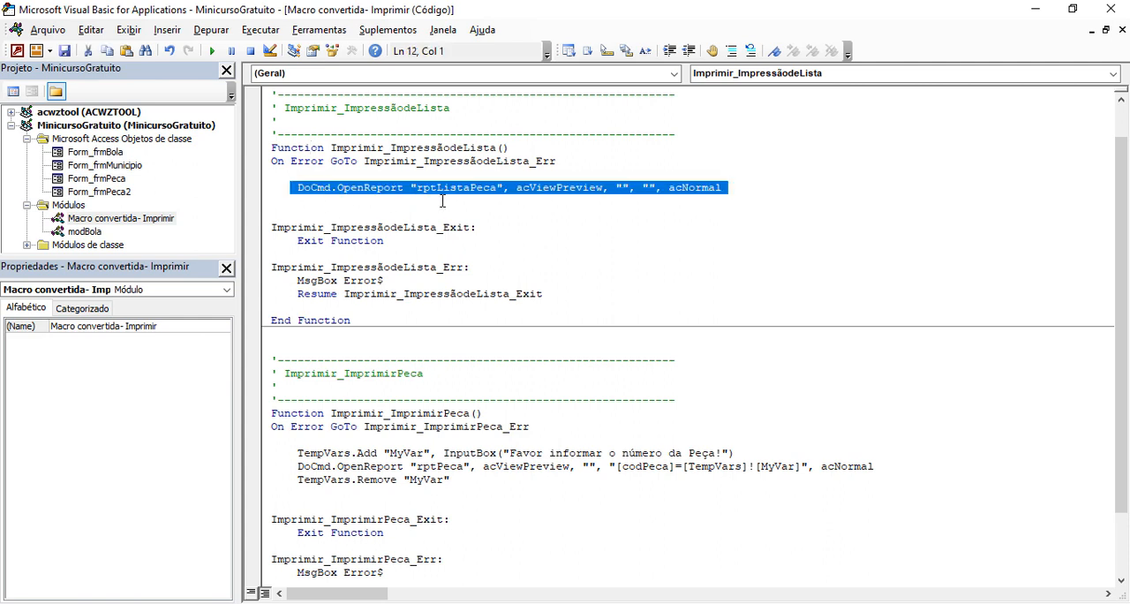
{"action": "left_click", "coordinate": [324, 188]}
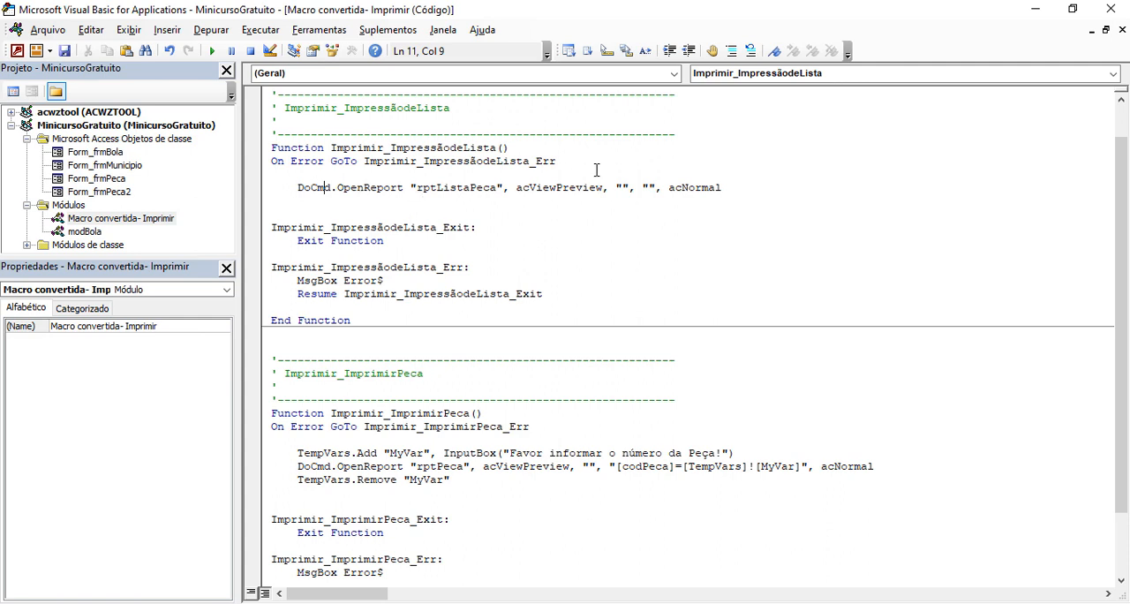
- Compare the two converted functions and examine the TempVars and DoCmd.OpenReport lines in Imprimir_ImprimirPeca
{"action": "scroll", "coordinate": [483, 187], "scroll_direction": "down", "scroll_amount": 2}
{"action": "scroll", "coordinate": [483, 187], "scroll_direction": "up", "scroll_amount": 2}
{"action": "scroll", "coordinate": [431, 191], "scroll_direction": "down", "scroll_amount": 2}
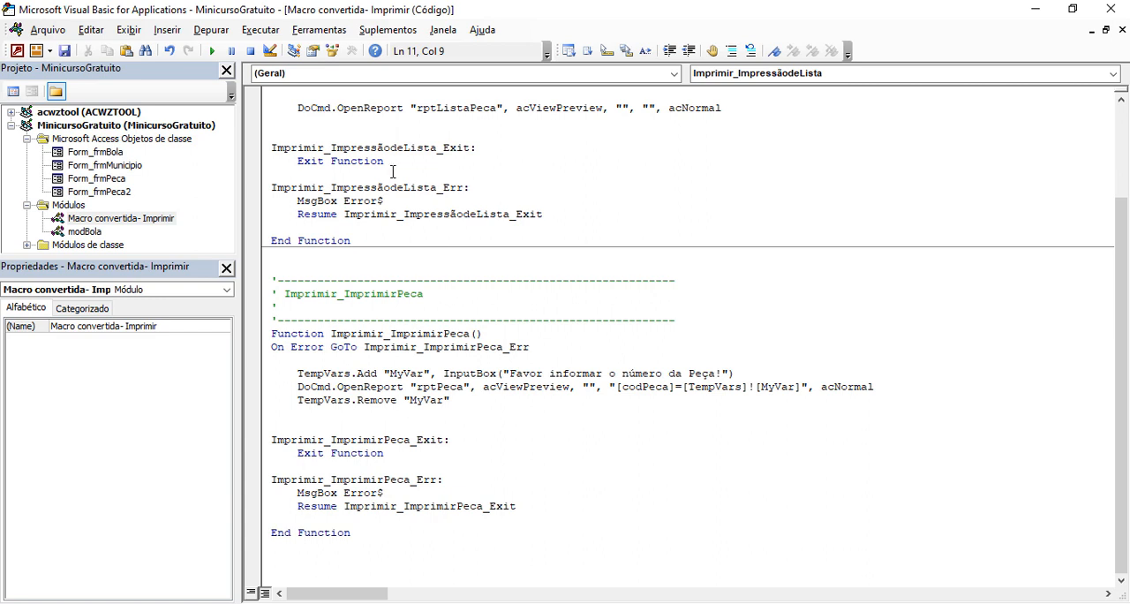
{"action": "scroll", "coordinate": [428, 166], "scroll_direction": "up", "scroll_amount": 2}
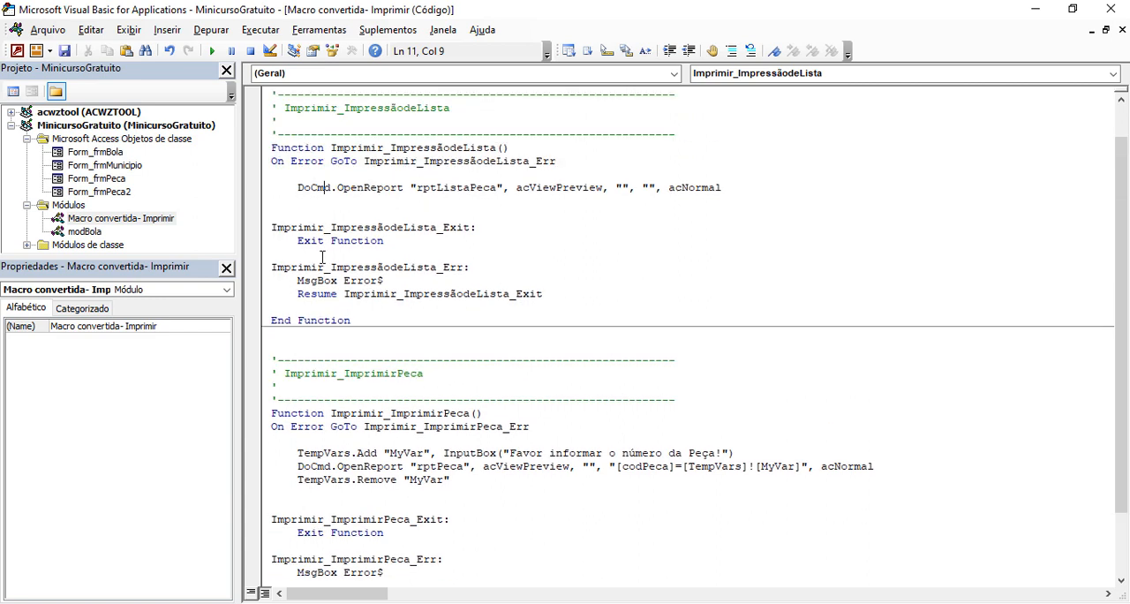
{"action": "scroll", "coordinate": [342, 249], "scroll_direction": "down", "scroll_amount": 2}
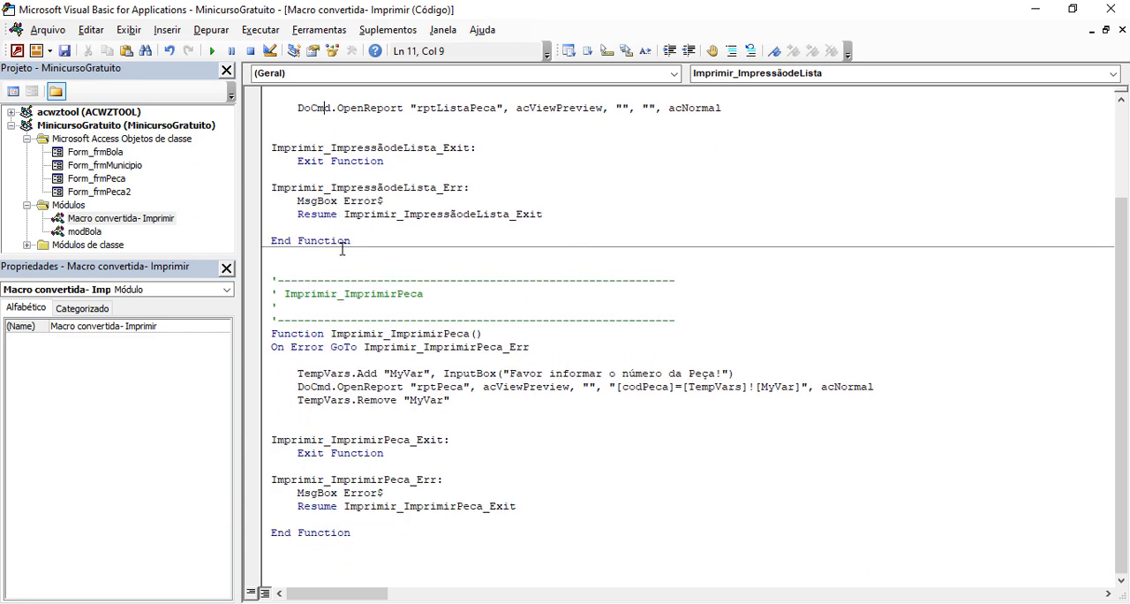
{"action": "left_click", "coordinate": [366, 387]}
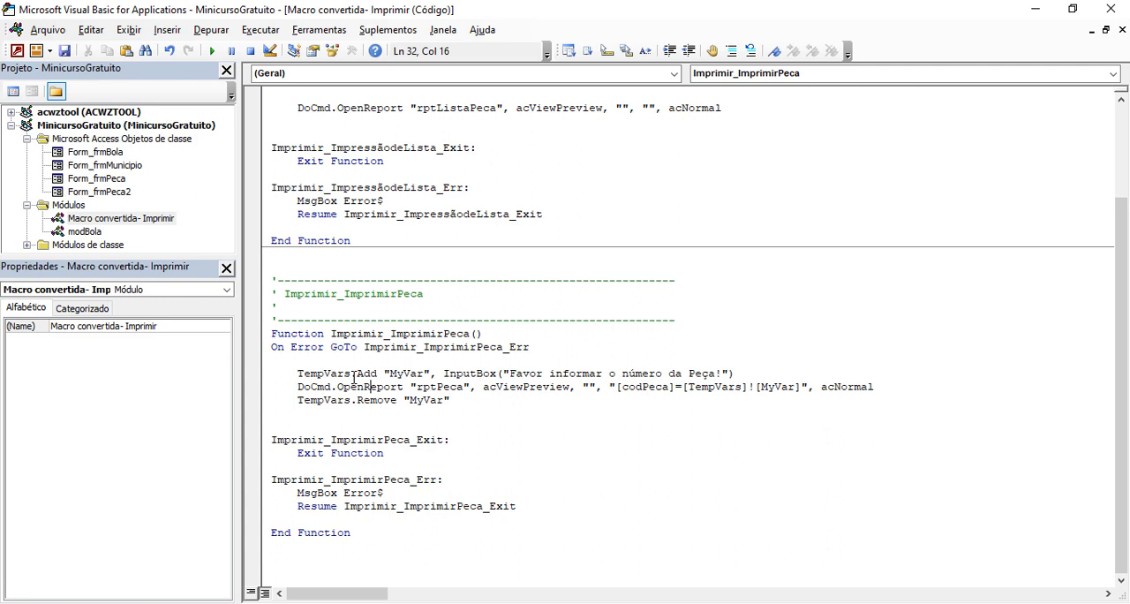
{"action": "left_click", "coordinate": [307, 378]}
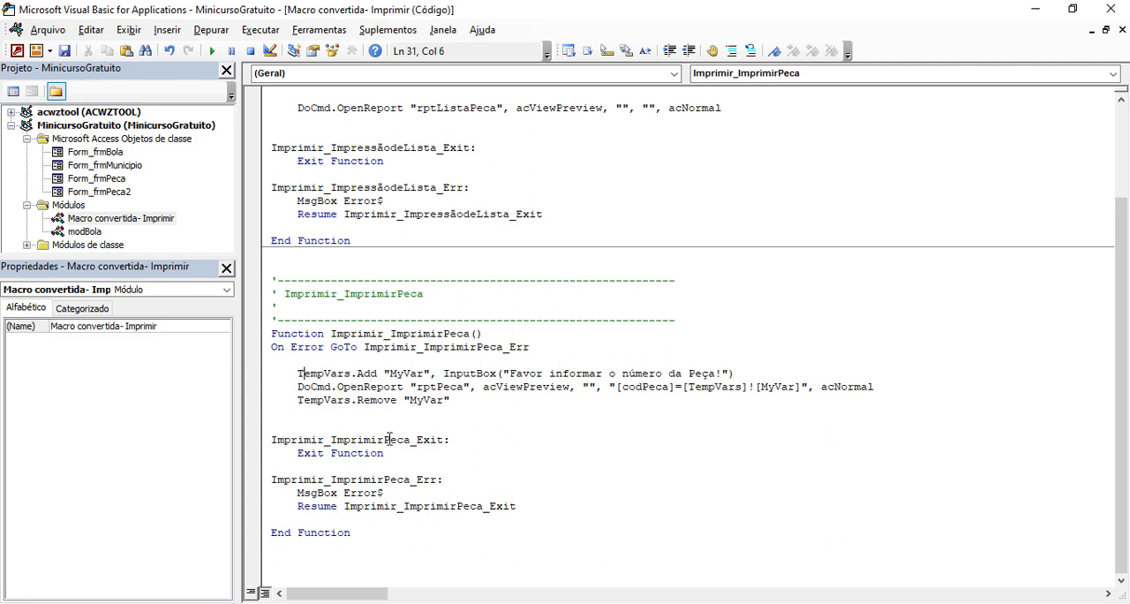